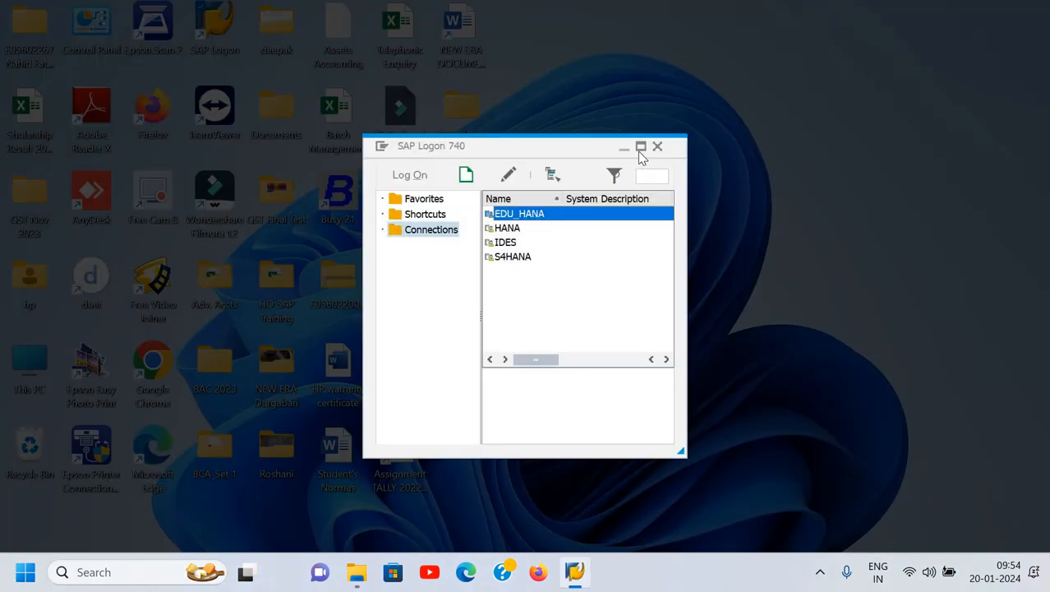
# - Maximize the logon windows and log on to client 500 of the EDU_HANA system with the user ID and account password
pyautogui.click(640, 148)
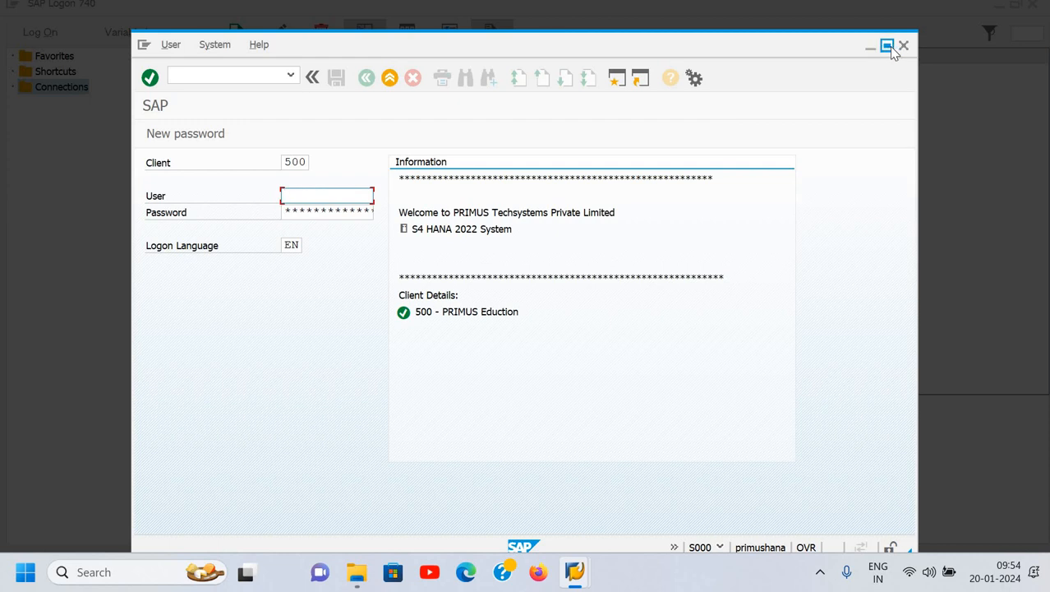
pyautogui.click(887, 46)
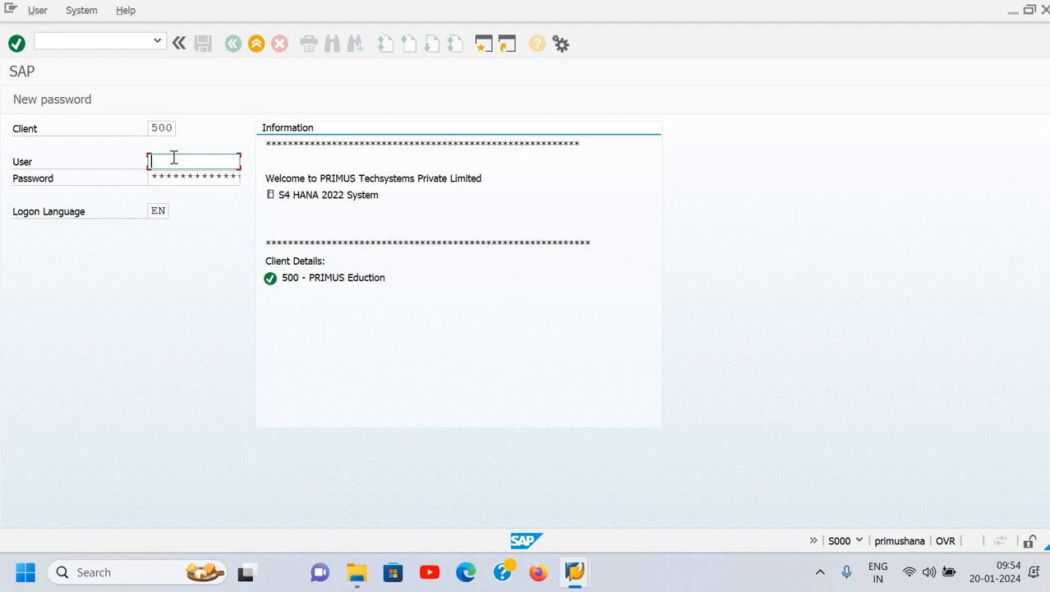
pyautogui.write('n')
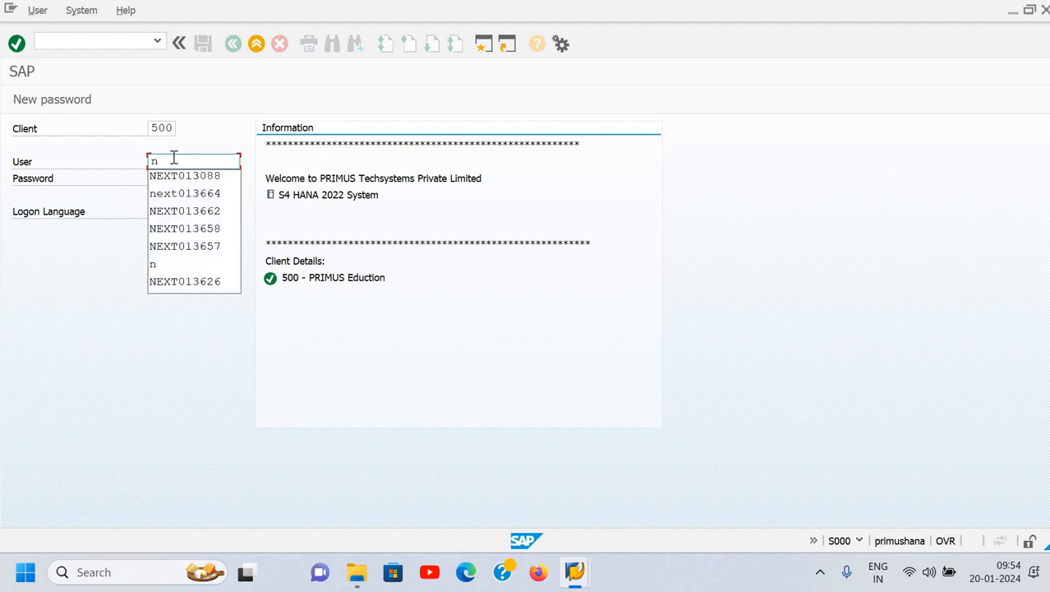
pyautogui.press('Down')
pyautogui.press('Return')
pyautogui.press('Tab')
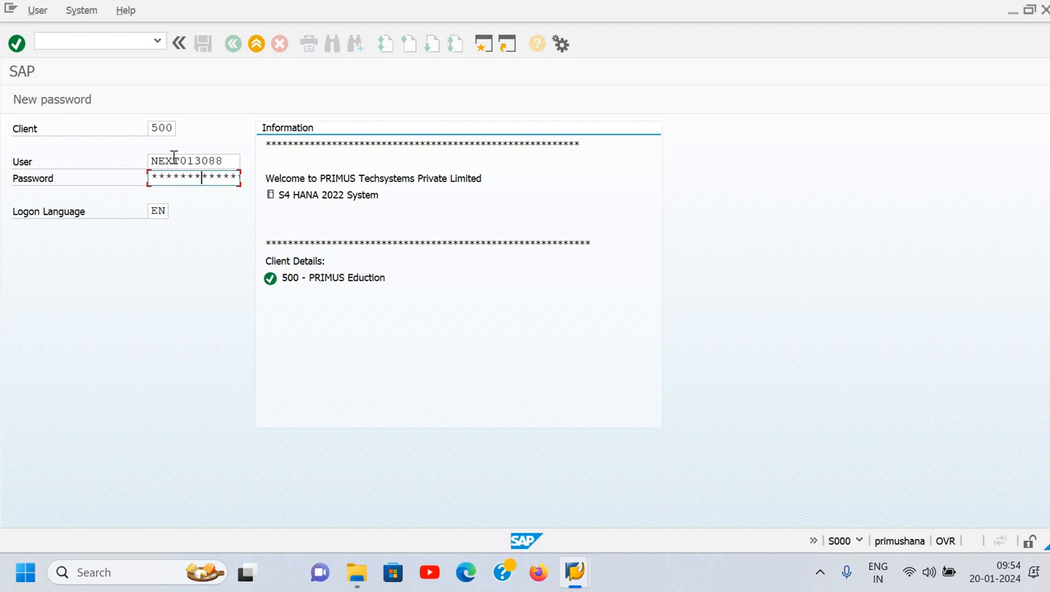
pyautogui.press('Return')
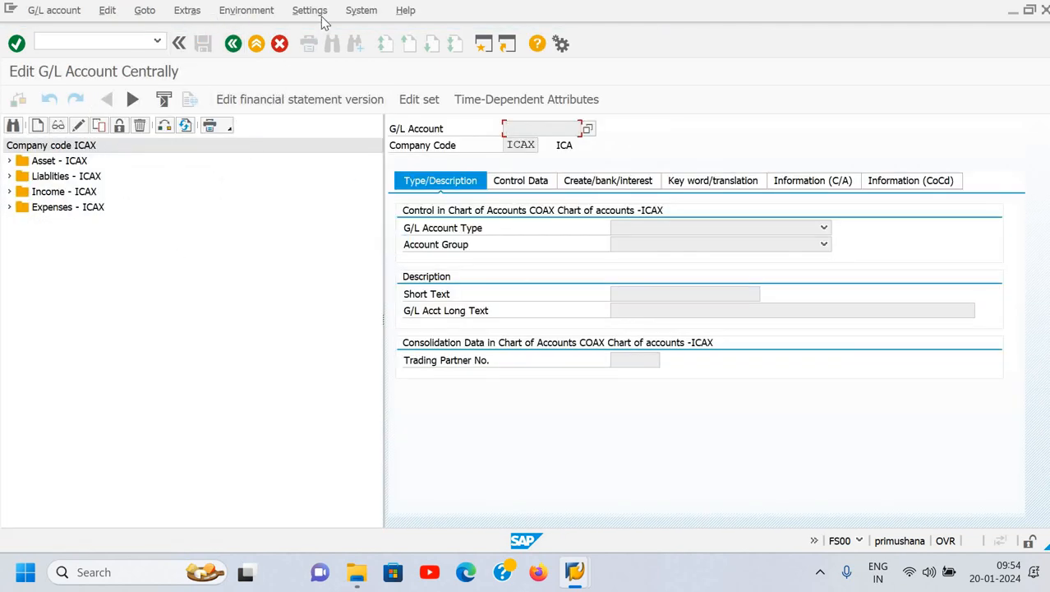
# - Leave the central G/L account transaction for the SAP Easy Access screen with the command /n
pyautogui.click(106, 41)
pyautogui.write('/n')
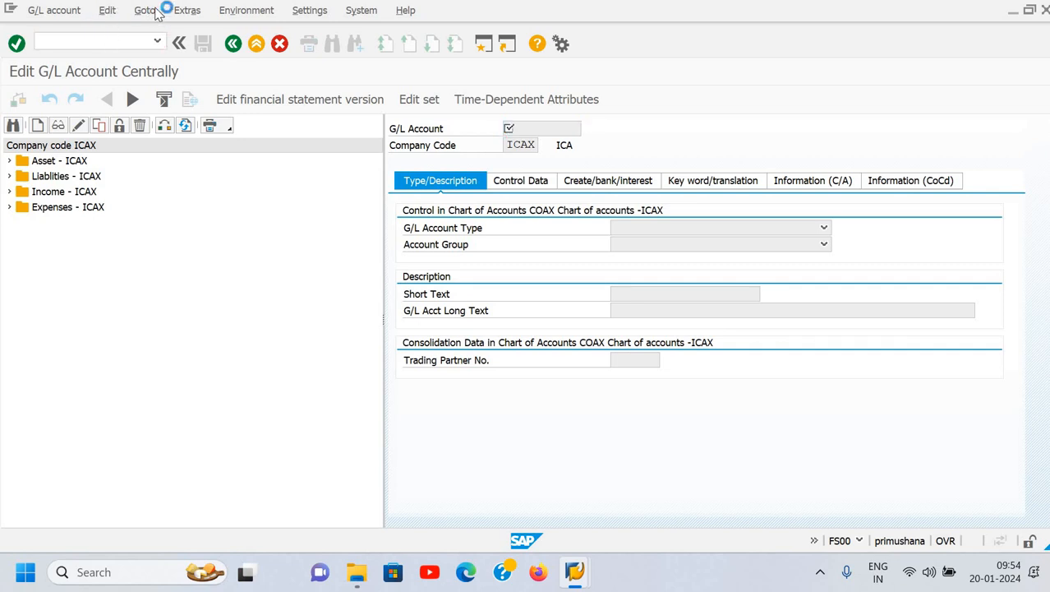
pyautogui.press('Return')
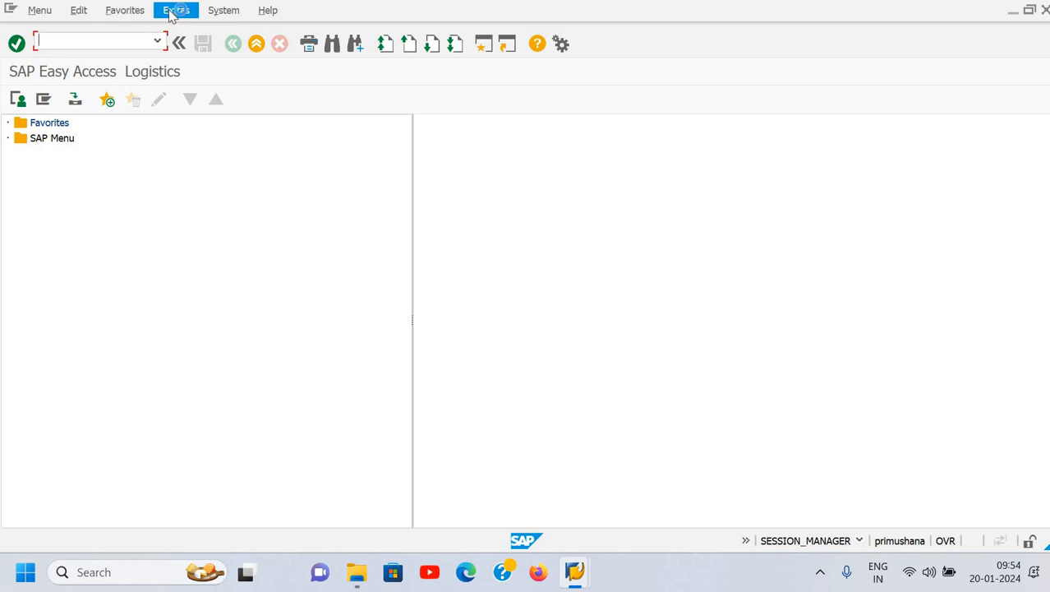
# - Clear the start transaction code FS00 so that no transaction is set to launch at logon
pyautogui.click(167, 15)
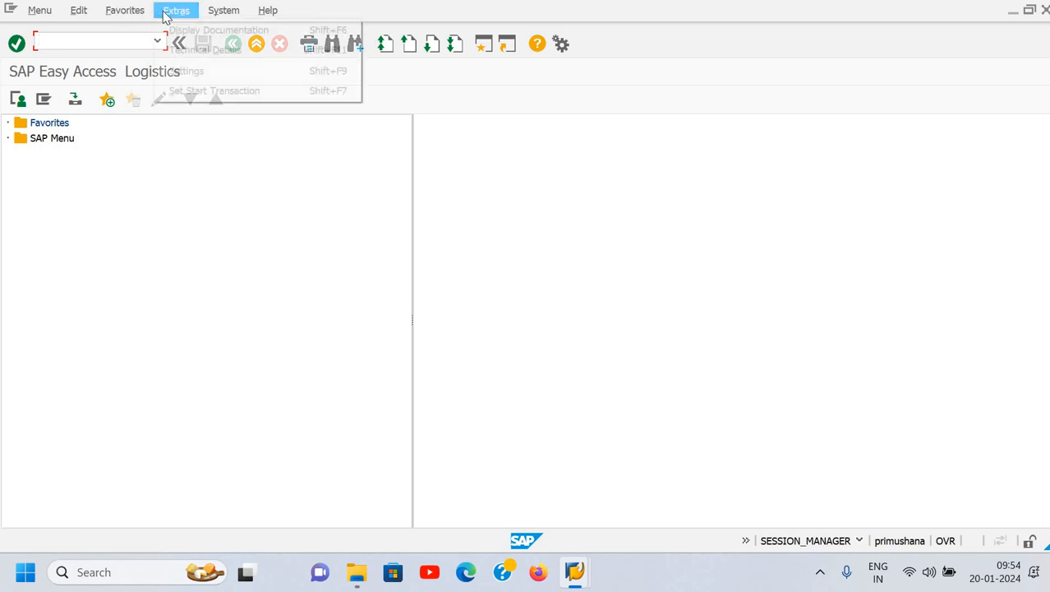
pyautogui.click(215, 91)
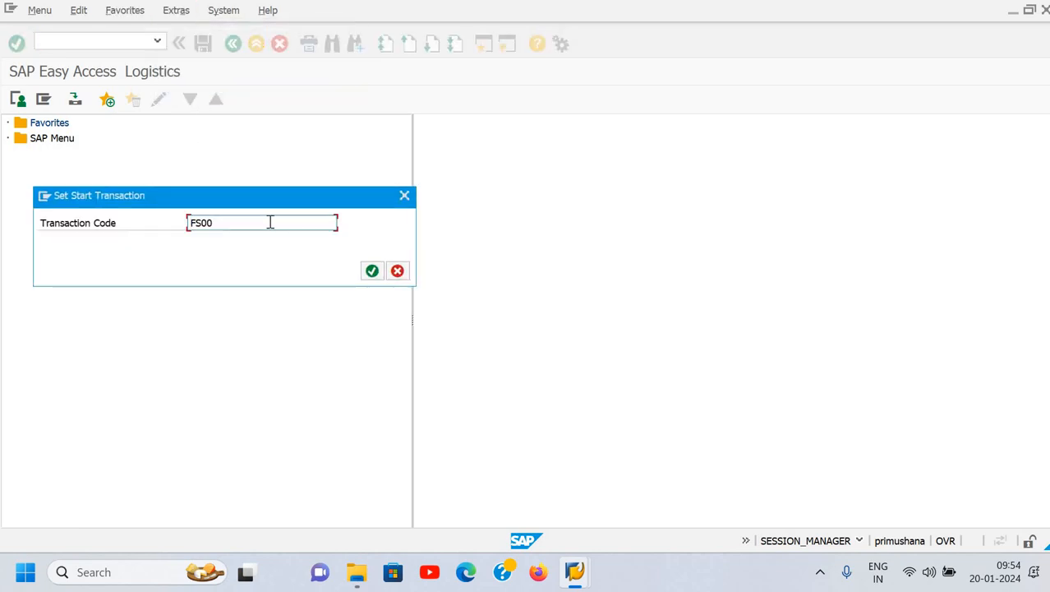
pyautogui.press('BackSpace')
pyautogui.press('BackSpace')
pyautogui.press('BackSpace')
pyautogui.press('BackSpace')
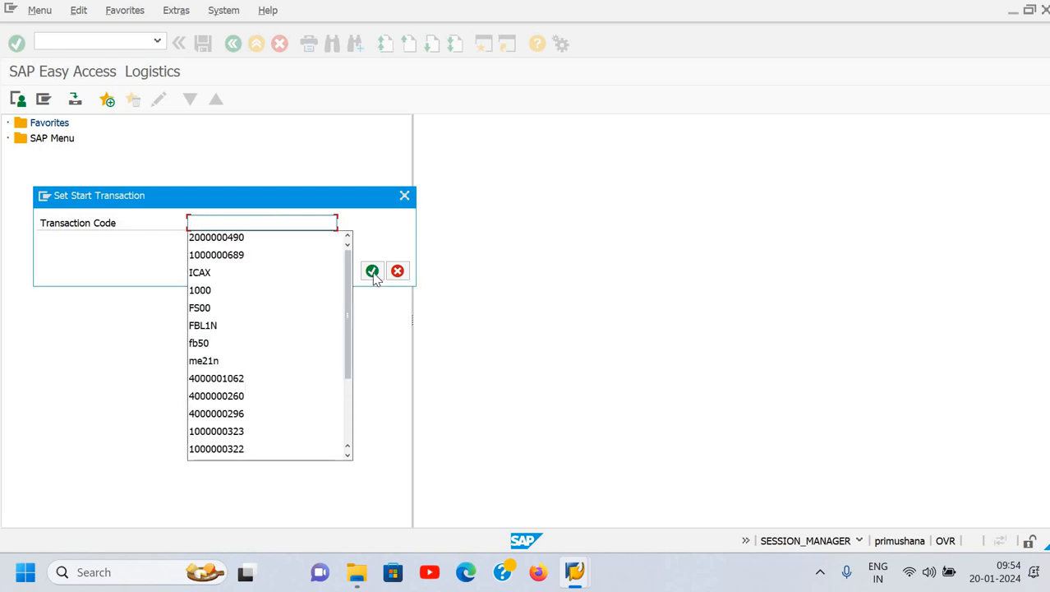
pyautogui.click(372, 271)
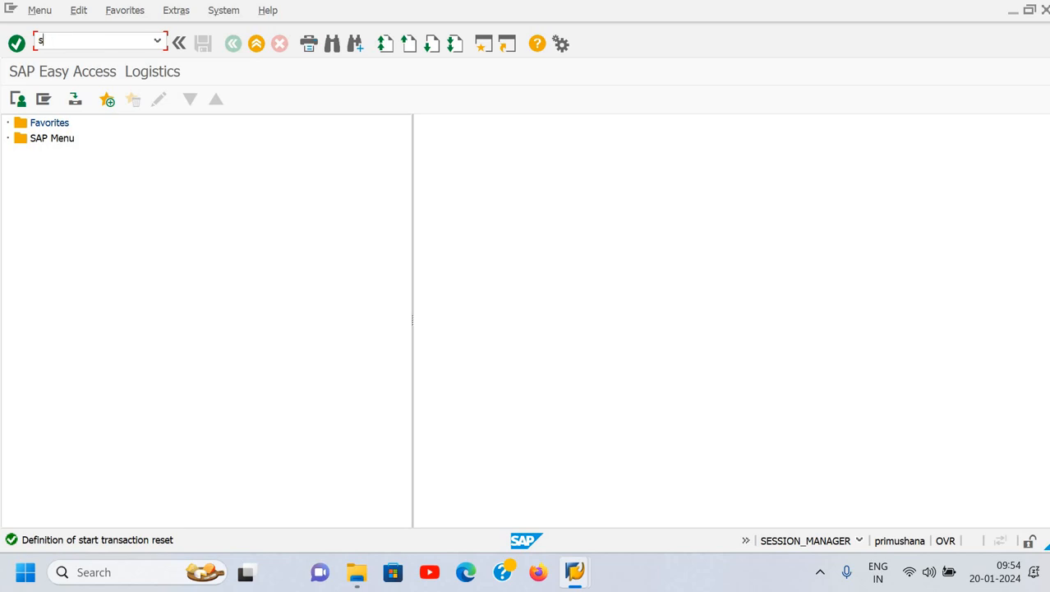
# - Run s000 and open central G/L account editing under Accounting, Financial Accounting, General Ledger, Master Records, G/L Accounts
pyautogui.write('000')
pyautogui.press('Return')
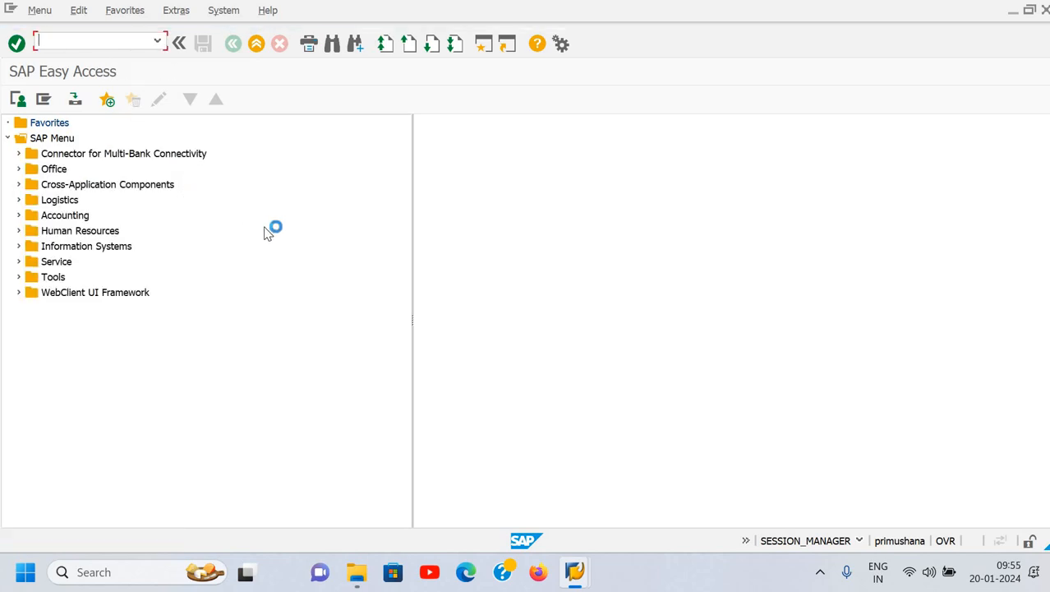
pyautogui.click(19, 215)
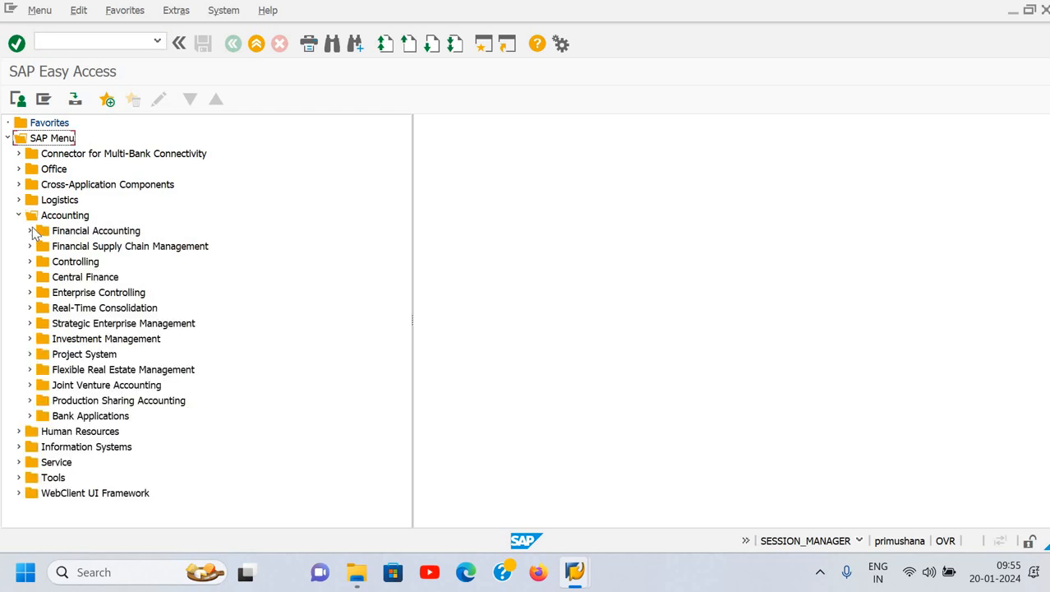
pyautogui.click(31, 232)
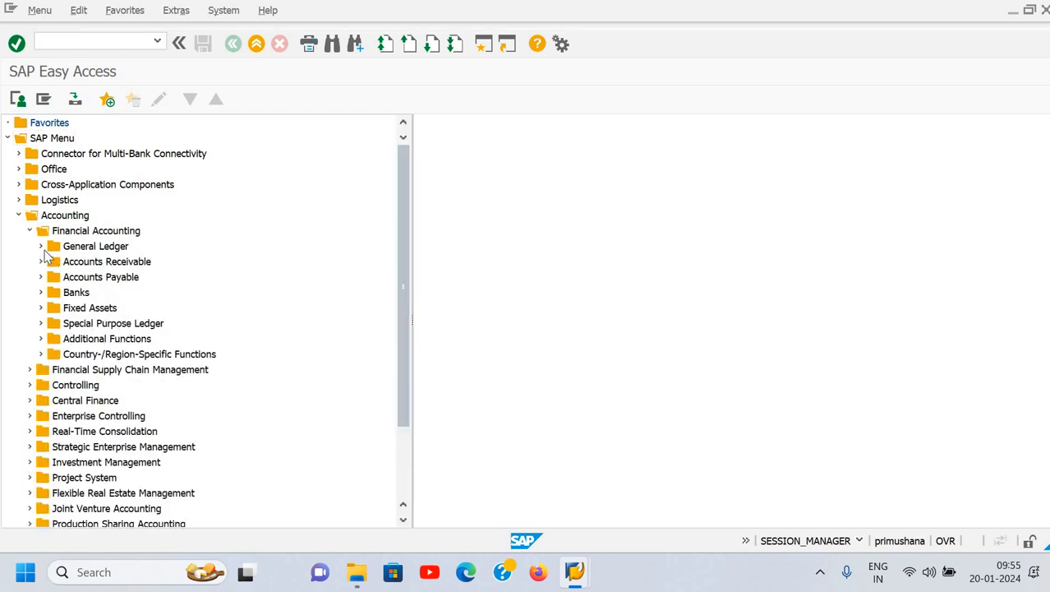
pyautogui.click(40, 248)
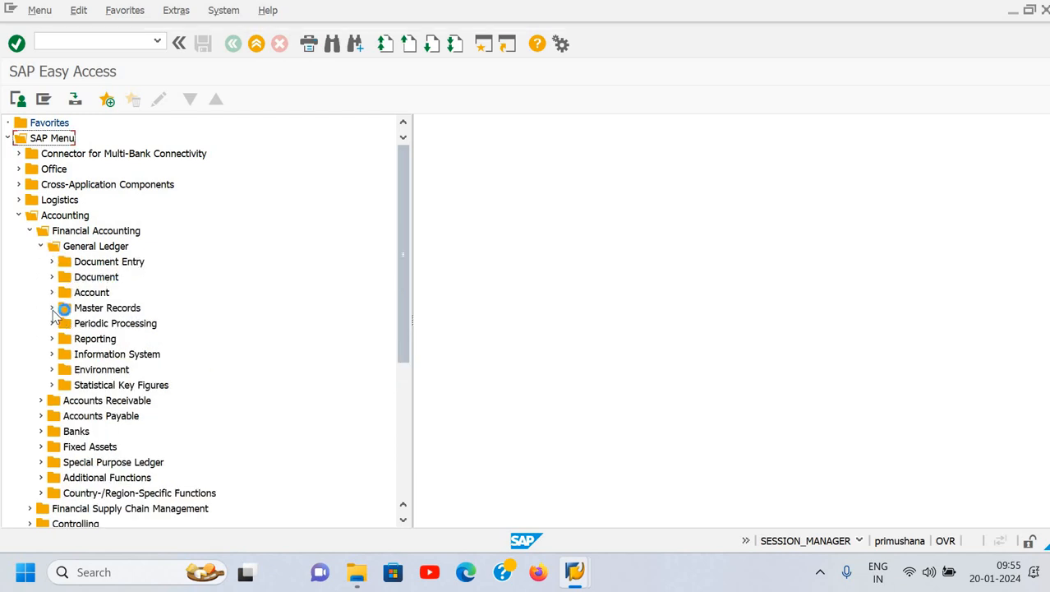
pyautogui.click(62, 325)
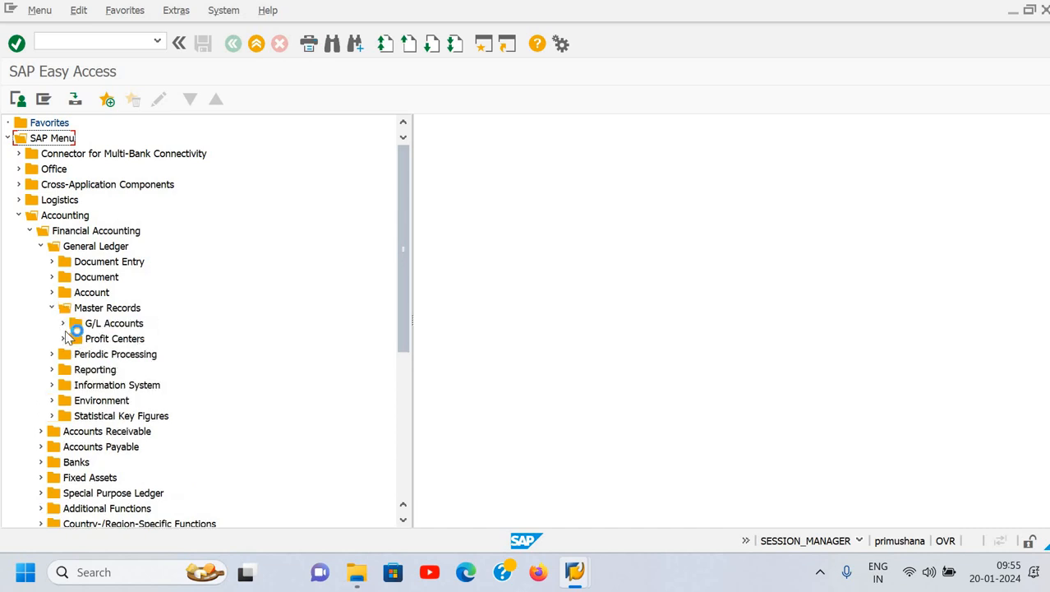
pyautogui.click(74, 340)
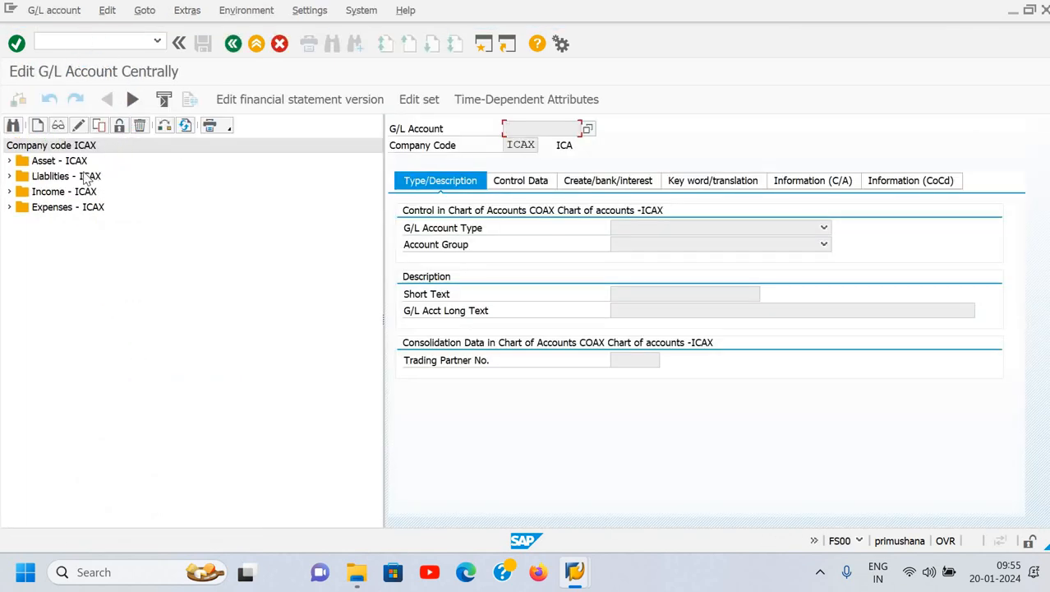
# - Look into the Asset and Liabilities account folders of company code ICAX and collapse each one again
pyautogui.click(9, 161)
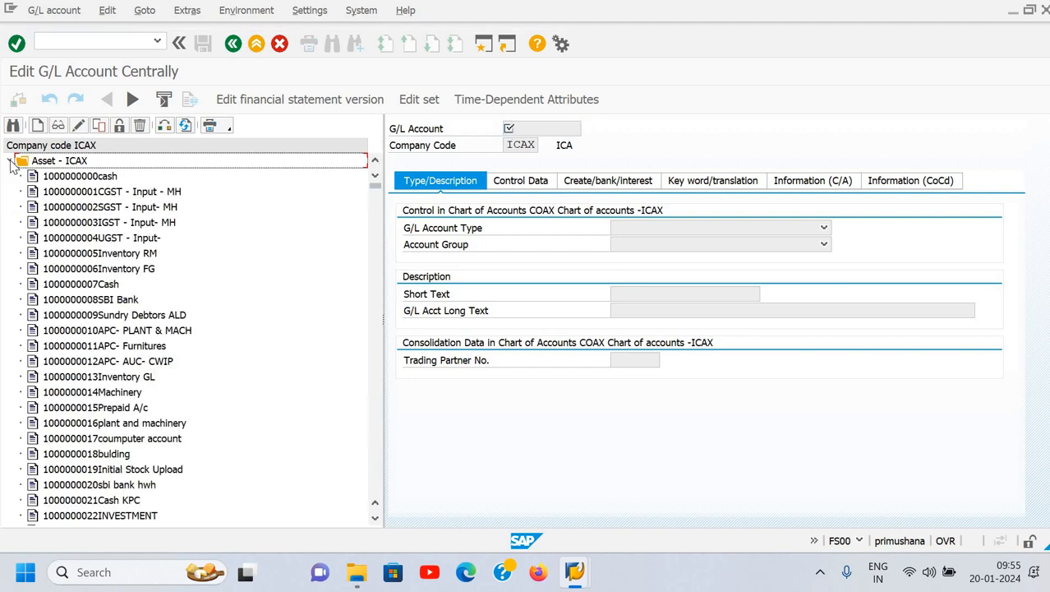
pyautogui.click(9, 162)
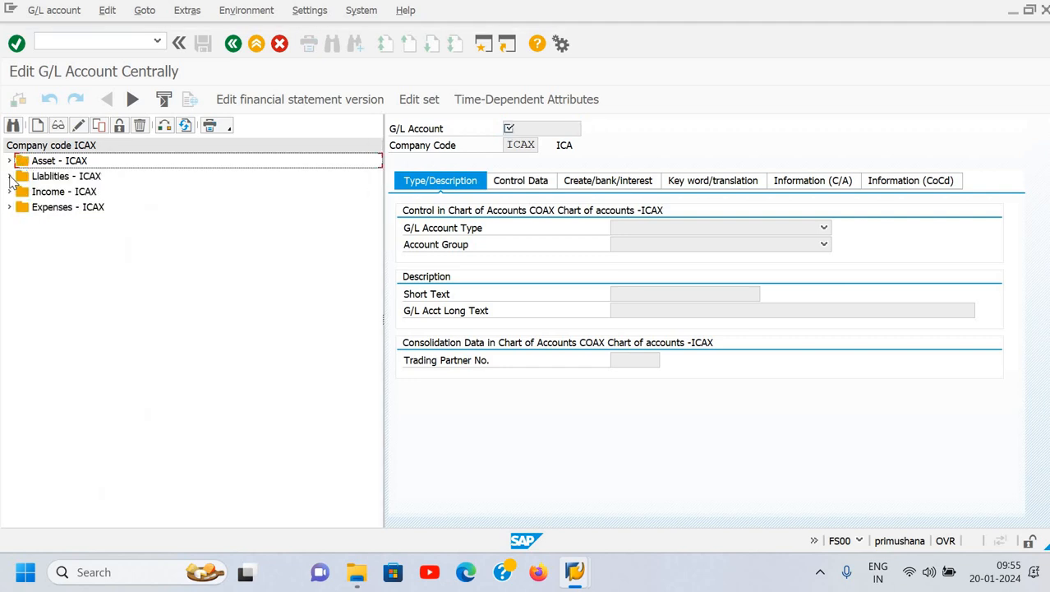
pyautogui.click(10, 176)
pyautogui.click(10, 176)
# - Expand the Income account folder of company code ICAX and look through its accounts for an unused G/L account number
pyautogui.click(10, 192)
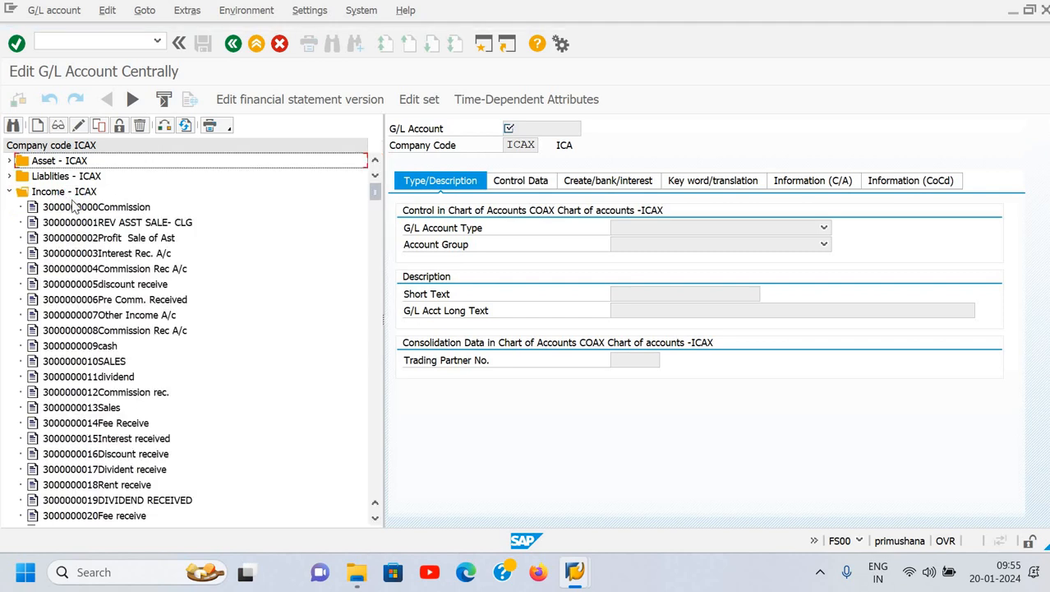
pyautogui.click(88, 207)
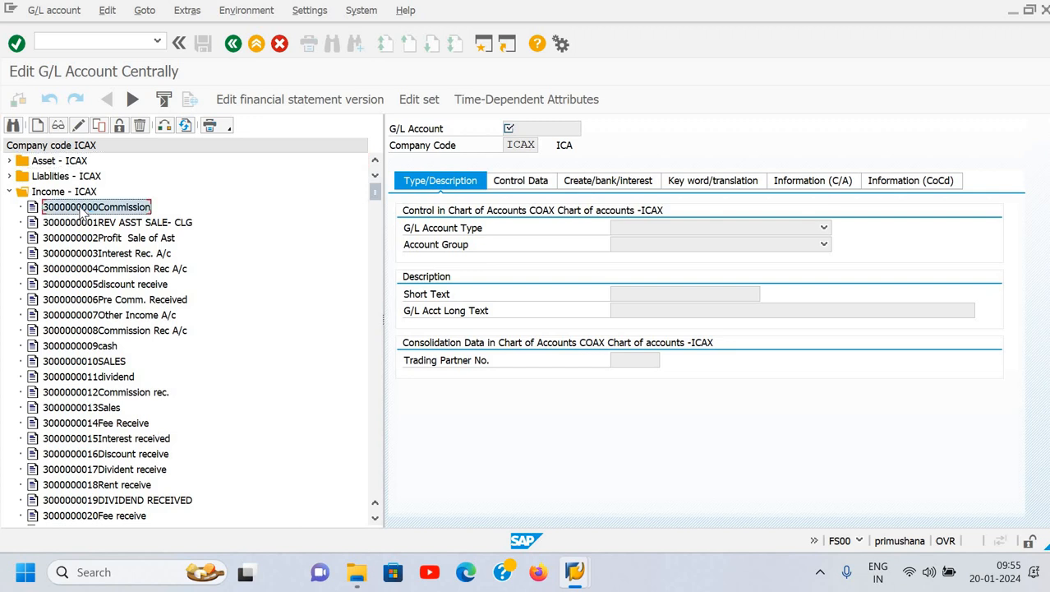
pyautogui.click(95, 256)
pyautogui.press('Down')
pyautogui.press('Down')
pyautogui.press('Down')
pyautogui.press('Down')
pyautogui.press('Down')
pyautogui.press('Down')
pyautogui.press('Down')
pyautogui.press('Down')
pyautogui.press('Down')
pyautogui.press('Down')
pyautogui.press('Down')
pyautogui.press('Down')
pyautogui.press('Down')
pyautogui.press('Down')
pyautogui.press('Down')
pyautogui.press('Down')
pyautogui.press('Down')
pyautogui.press('Down')
pyautogui.press('Down')
pyautogui.press('Down')
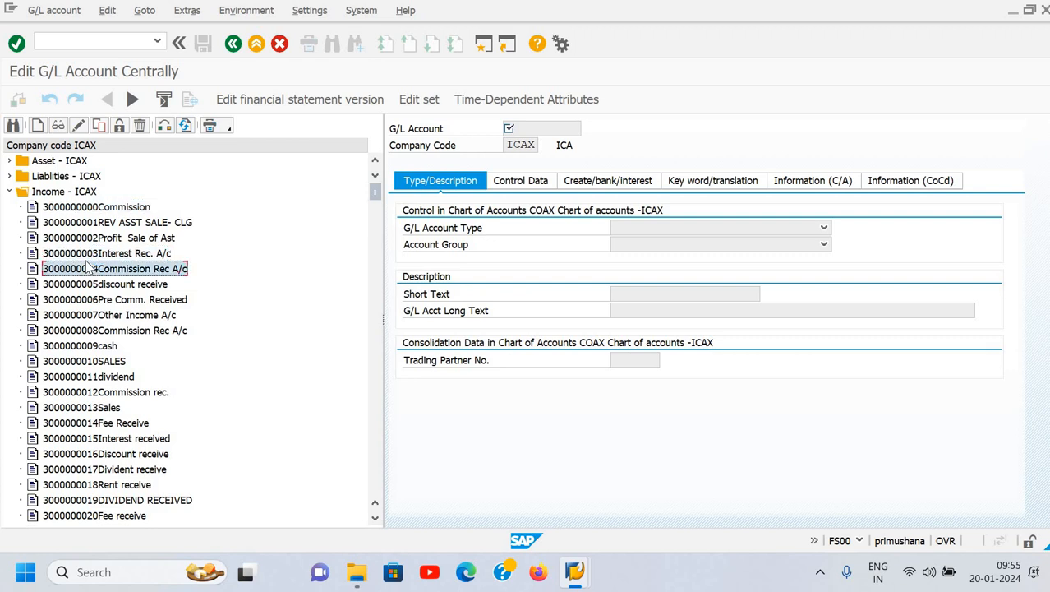
pyautogui.press('Up')
pyautogui.press('Up')
pyautogui.press('Up')
pyautogui.press('Up')
pyautogui.press('Up')
pyautogui.press('Up')
pyautogui.press('Up')
pyautogui.press('Up')
pyautogui.press('Up')
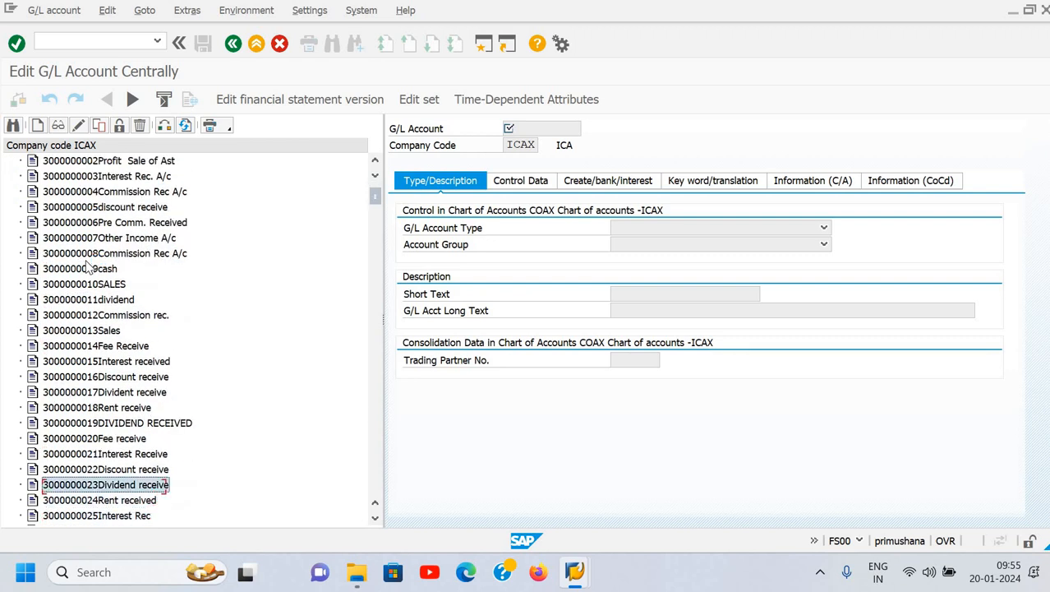
pyautogui.press('Up')
pyautogui.press('Up')
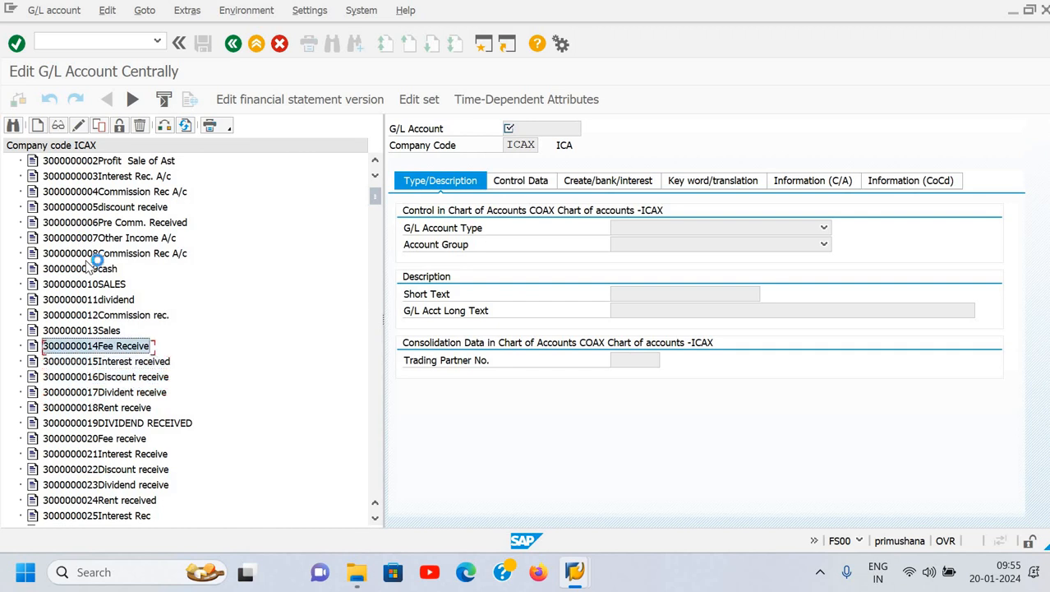
pyautogui.press('Down')
pyautogui.press('Down')
pyautogui.press('Down')
pyautogui.press('Down')
pyautogui.press('Down')
pyautogui.press('Down')
pyautogui.press('Down')
pyautogui.press('Down')
pyautogui.press('Down')
pyautogui.press('Down')
pyautogui.press('Down')
pyautogui.press('Down')
pyautogui.press('Down')
pyautogui.press('Down')
pyautogui.press('Down')
pyautogui.press('Down')
pyautogui.press('Down')
pyautogui.press('Down')
pyautogui.press('Down')
pyautogui.press('Down')
pyautogui.press('Down')
pyautogui.press('Down')
pyautogui.press('Down')
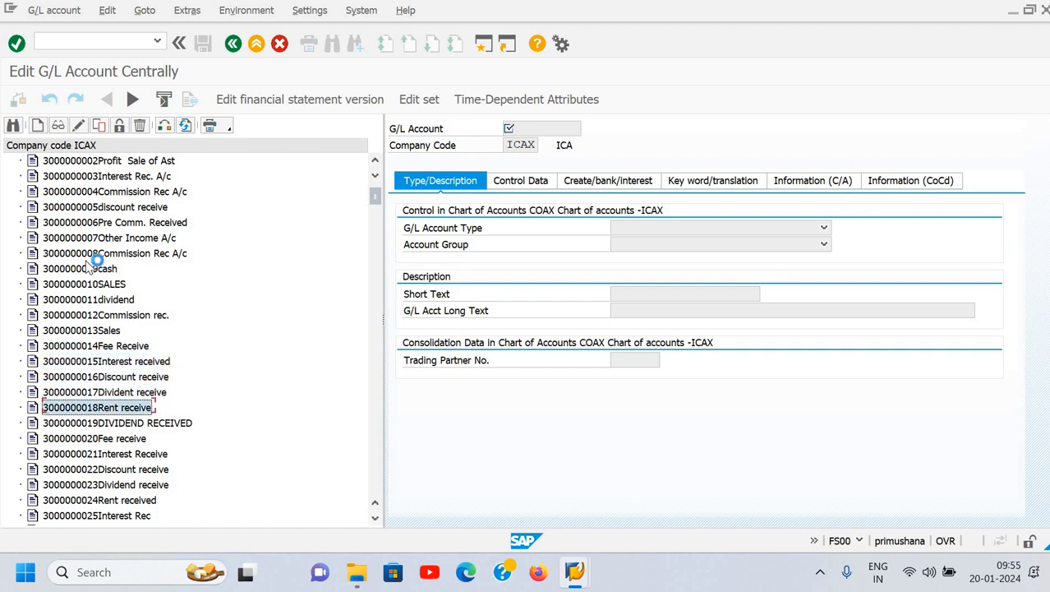
pyautogui.press('Down')
pyautogui.press('Down')
pyautogui.press('Down')
pyautogui.press('Down')
pyautogui.press('Down')
pyautogui.press('Down')
pyautogui.press('Down')
pyautogui.press('Down')
pyautogui.press('Down')
pyautogui.press('Down')
pyautogui.press('Down')
pyautogui.press('Down')
pyautogui.press('Down')
pyautogui.press('Down')
pyautogui.press('Down')
pyautogui.press('Down')
pyautogui.press('Down')
pyautogui.press('Down')
pyautogui.press('Down')
pyautogui.press('Down')
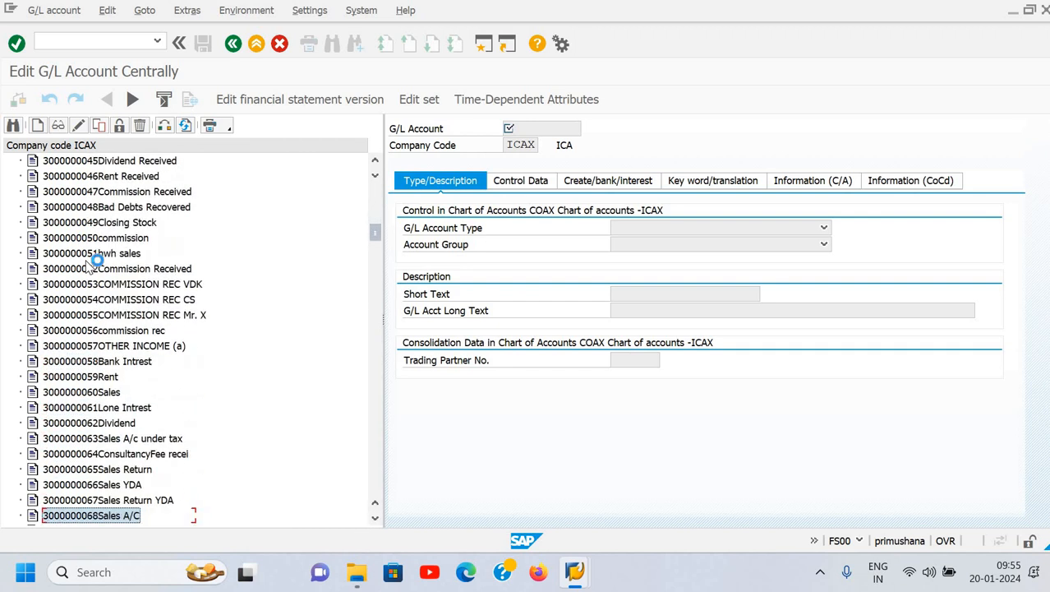
pyautogui.press('Down')
pyautogui.press('Down')
pyautogui.press('Down')
pyautogui.press('Down')
pyautogui.press('Down')
pyautogui.press('Down')
pyautogui.press('Down')
pyautogui.press('Down')
pyautogui.press('Down')
pyautogui.press('Down')
pyautogui.press('Down')
pyautogui.press('Down')
pyautogui.press('Down')
pyautogui.press('Down')
pyautogui.press('Down')
pyautogui.press('Down')
pyautogui.press('Down')
pyautogui.press('Down')
pyautogui.press('Down')
pyautogui.press('Down')
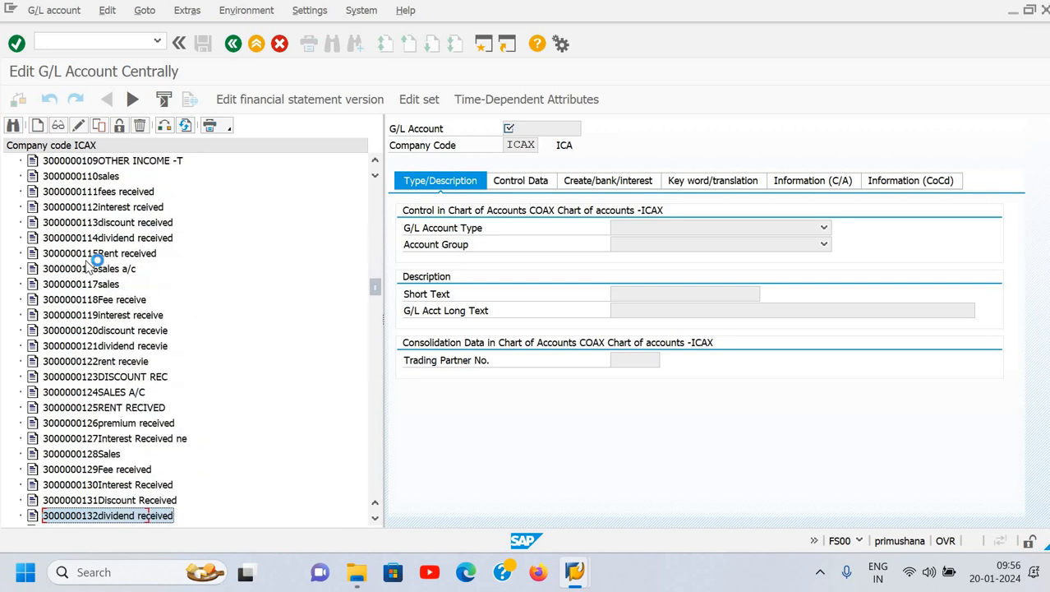
pyautogui.press('Down')
pyautogui.press('Down')
pyautogui.press('Down')
pyautogui.press('Down')
pyautogui.press('Down')
pyautogui.press('Down')
pyautogui.press('Down')
pyautogui.press('Down')
pyautogui.press('Down')
pyautogui.press('Down')
pyautogui.press('Down')
pyautogui.press('Down')
pyautogui.press('Down')
pyautogui.press('Down')
pyautogui.press('Down')
pyautogui.press('Down')
pyautogui.press('Down')
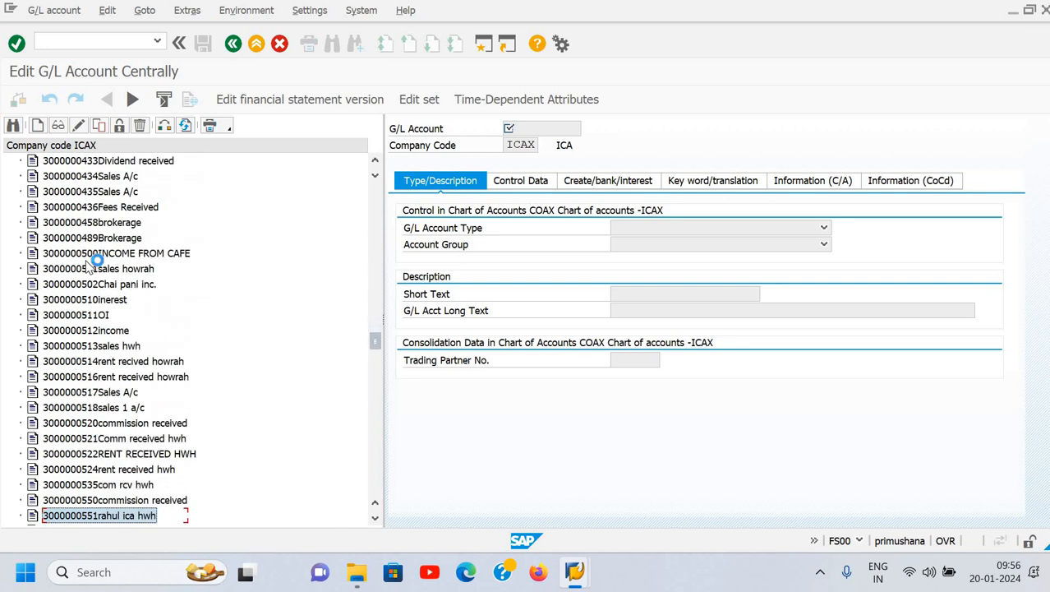
pyautogui.press('Up')
pyautogui.press('Up')
pyautogui.press('Up')
pyautogui.press('Up')
pyautogui.press('Up')
pyautogui.press('Up')
pyautogui.press('Up')
pyautogui.press('Up')
pyautogui.press('Up')
pyautogui.press('Up')
pyautogui.press('Up')
pyautogui.press('Up')
pyautogui.press('Up')
pyautogui.press('Up')
pyautogui.press('Up')
pyautogui.press('Up')
pyautogui.press('Up')
pyautogui.press('Up')
pyautogui.press('Up')
pyautogui.press('Up')
pyautogui.press('Up')
pyautogui.press('Up')
pyautogui.press('Up')
pyautogui.press('Up')
pyautogui.press('Up')
pyautogui.press('Up')
pyautogui.press('Up')
pyautogui.press('Up')
pyautogui.press('Up')
pyautogui.press('Up')
pyautogui.press('Up')
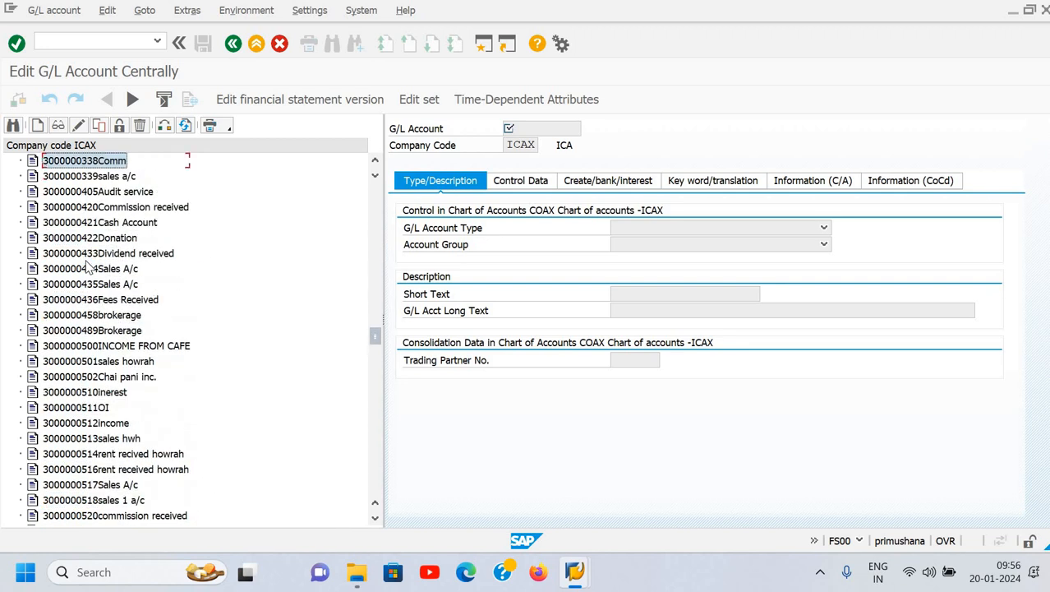
pyautogui.press('Down')
pyautogui.press('Down')
pyautogui.press('Down')
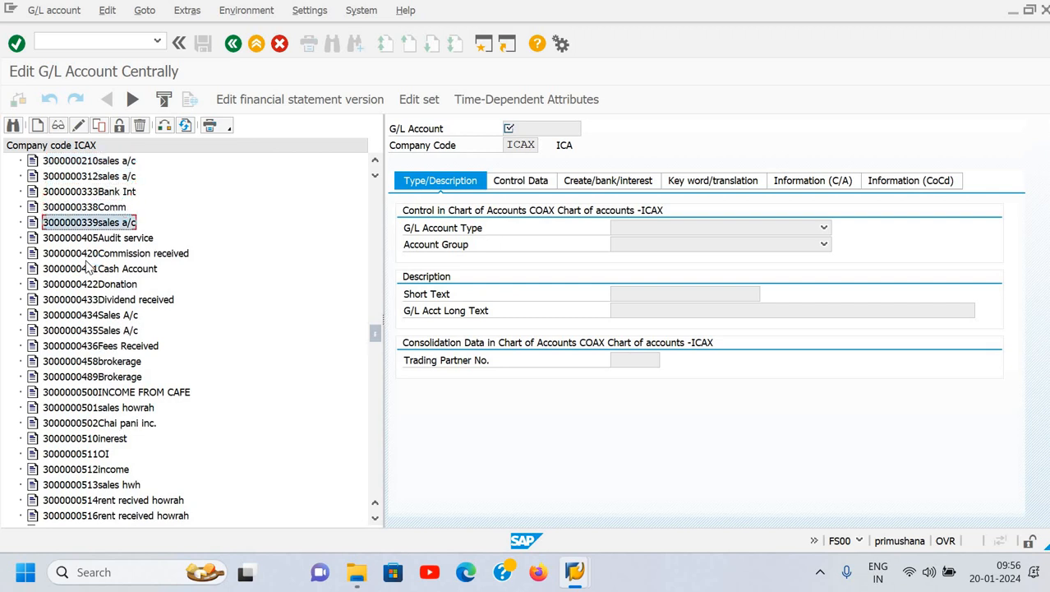
pyautogui.doubleClick(104, 228)
pyautogui.click(38, 126)
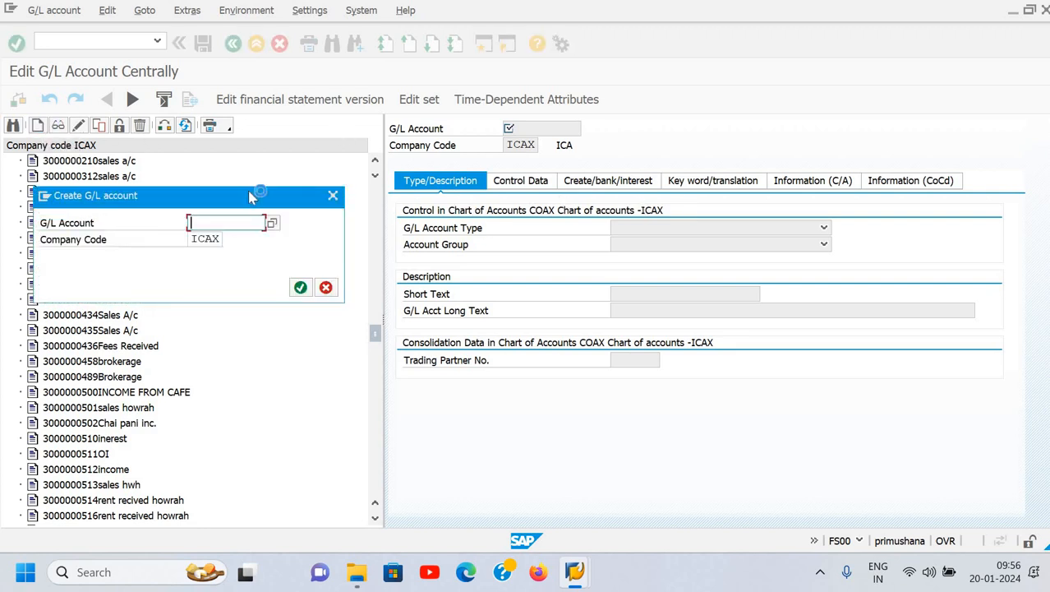
pyautogui.moveTo(249, 195); pyautogui.dragTo(514, 171)
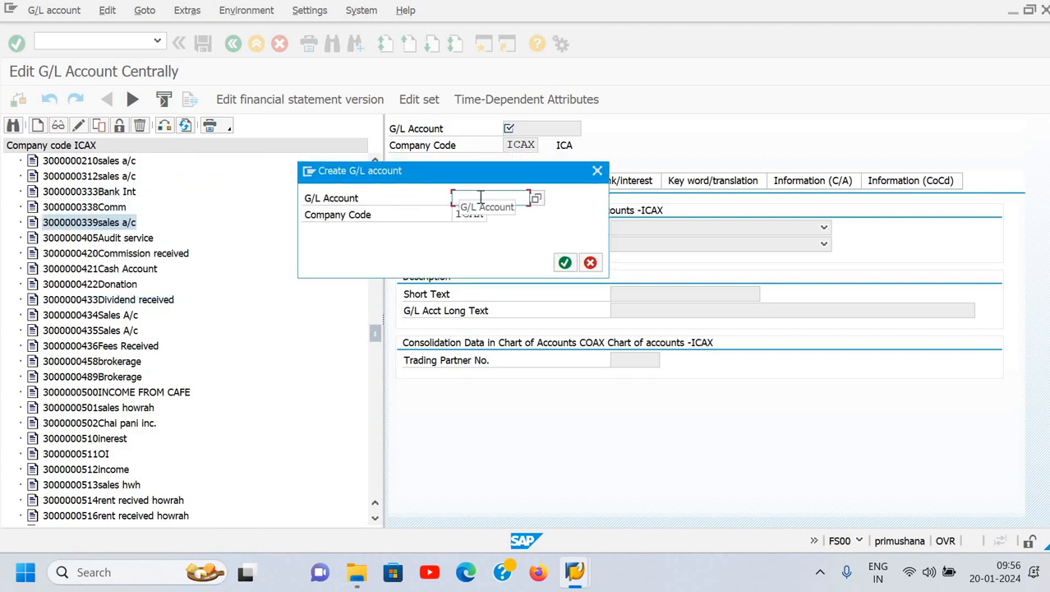
pyautogui.write('300')
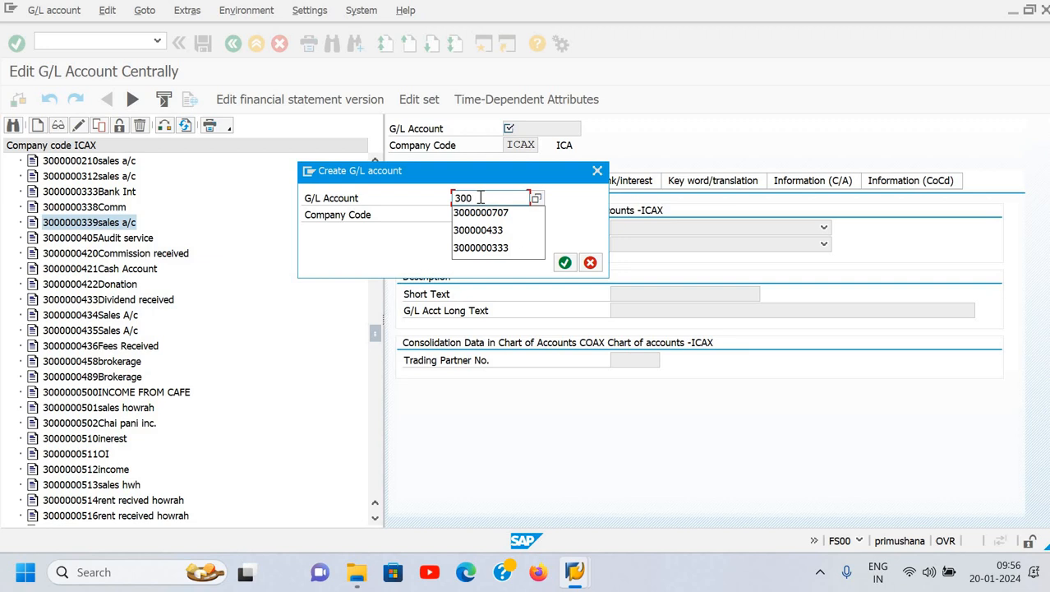
pyautogui.write('0000')
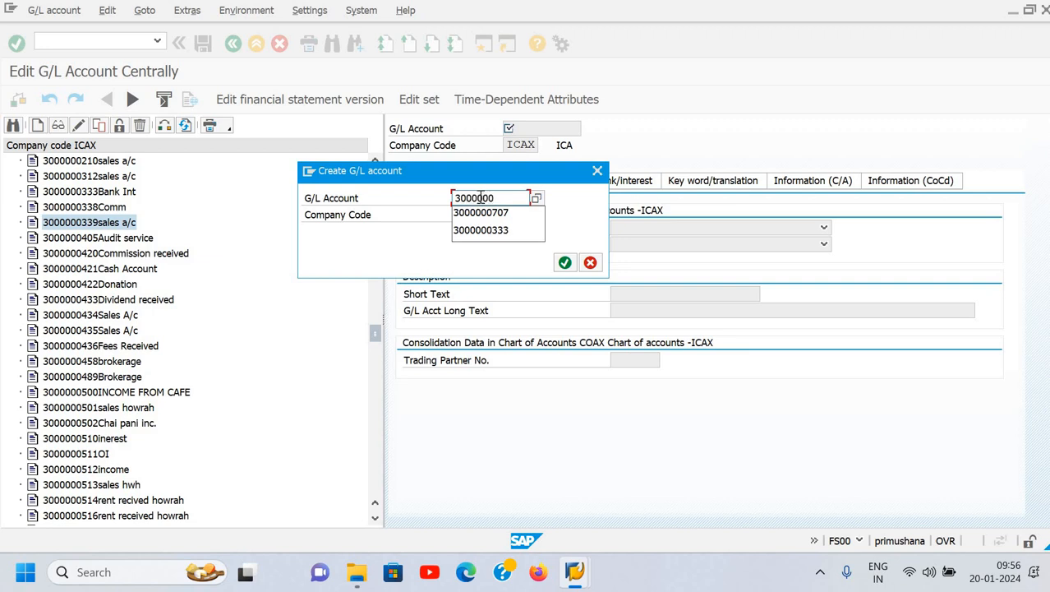
pyautogui.write('340')
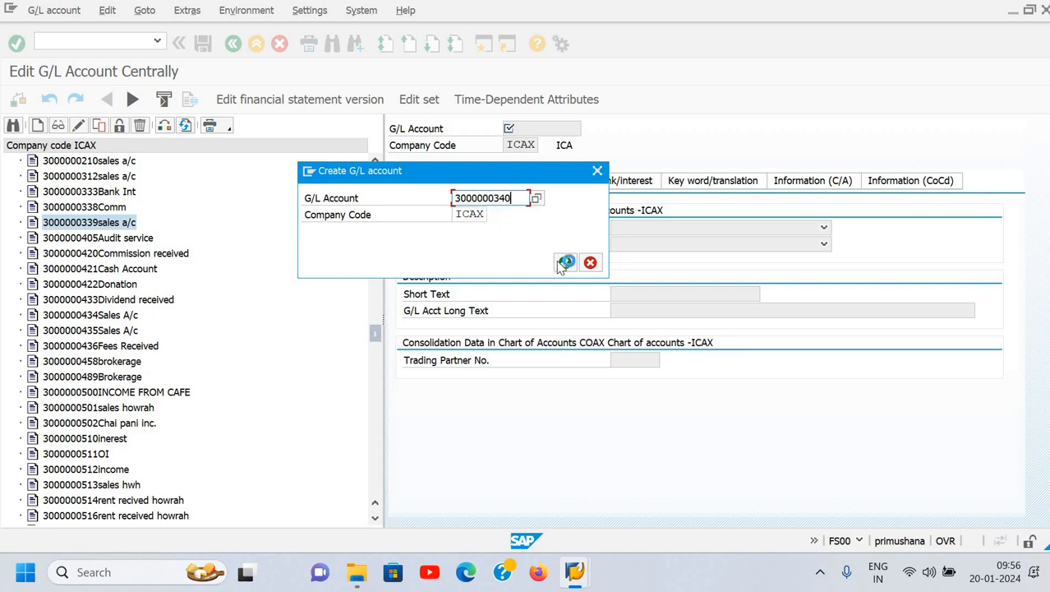
pyautogui.click(564, 262)
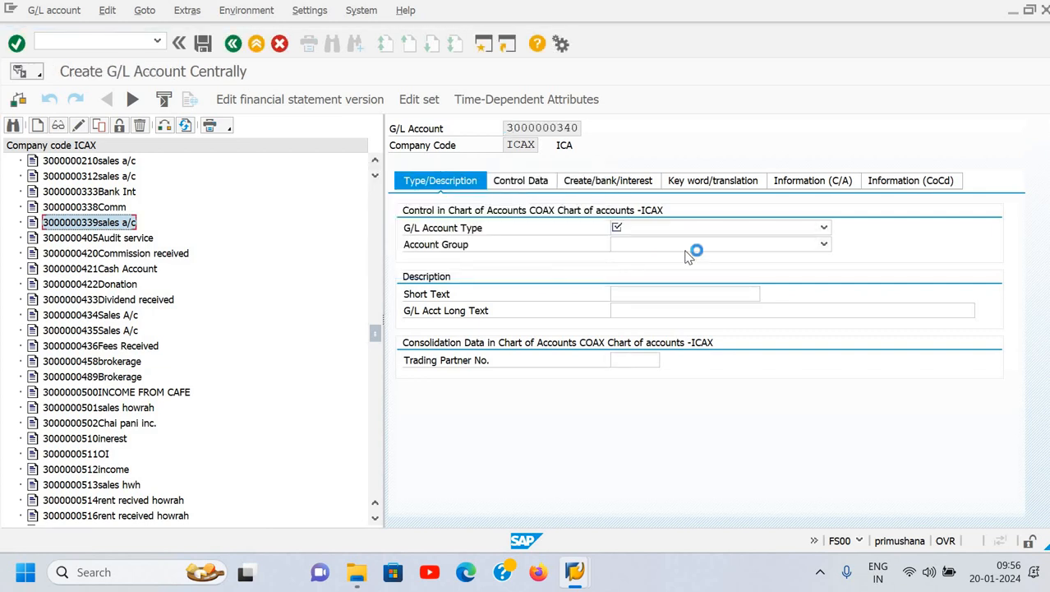
# - Set the G/L account type of the new account to N Nonoperating Expense or Income
pyautogui.click(712, 233)
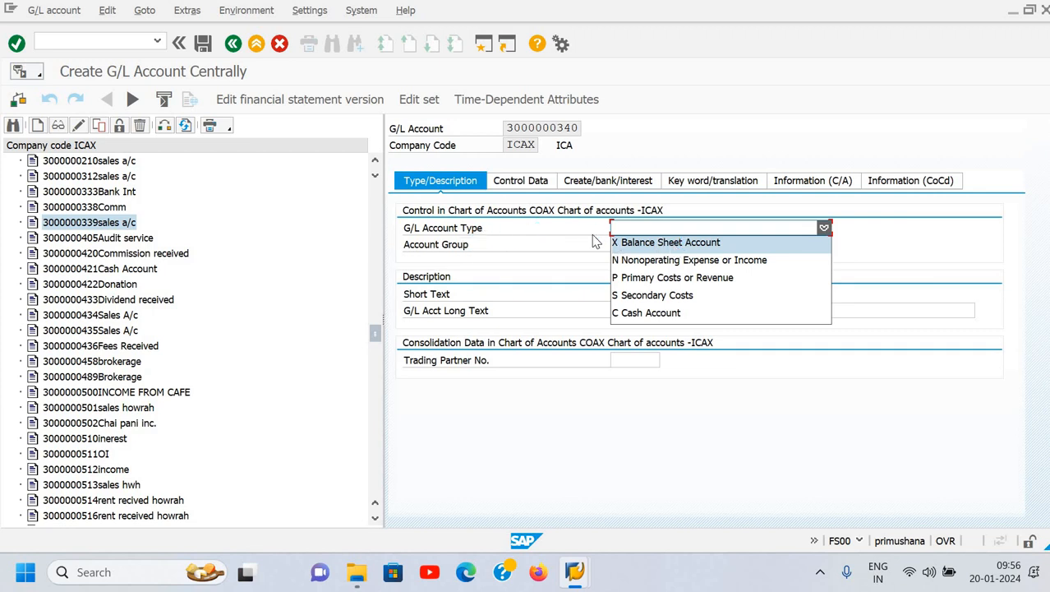
pyautogui.click(733, 263)
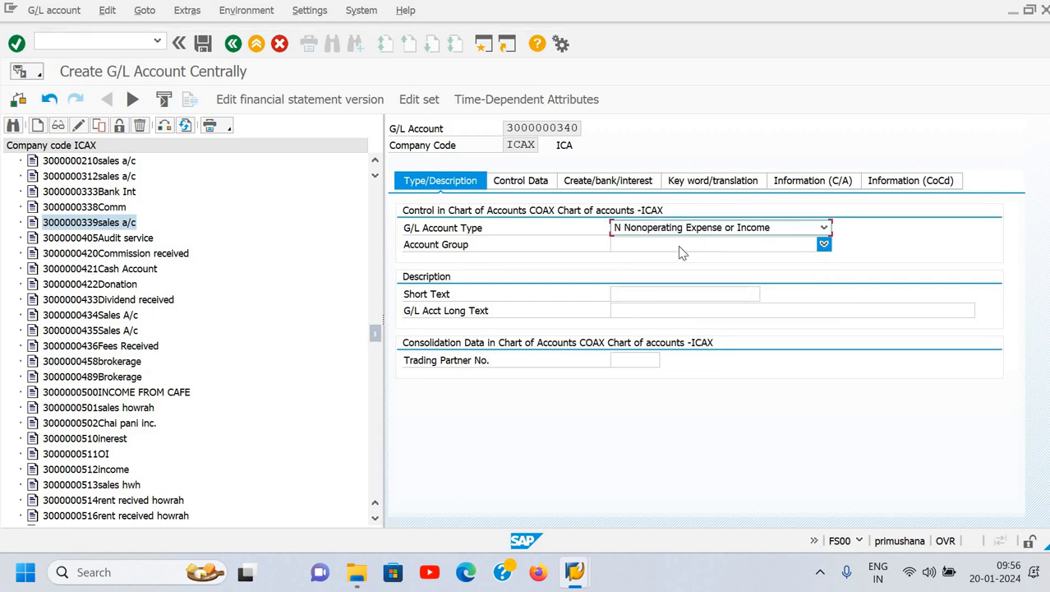
# - Try the account groups 1ASS Asset, 2LIB Liabilities, 3INC Income and 4EXP Expenses one after another for the new account
pyautogui.click(678, 246)
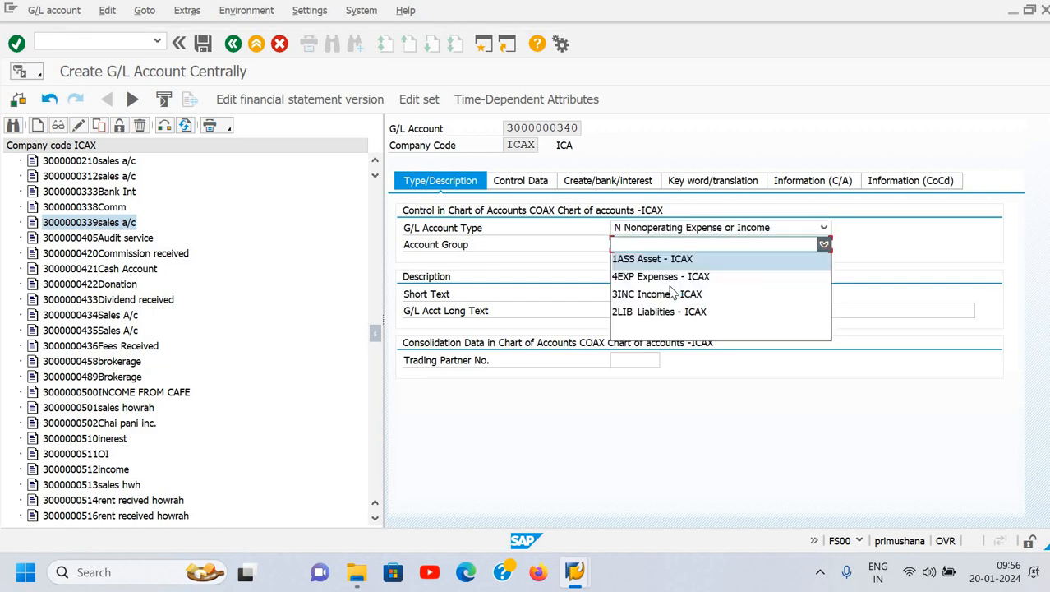
pyautogui.click(670, 279)
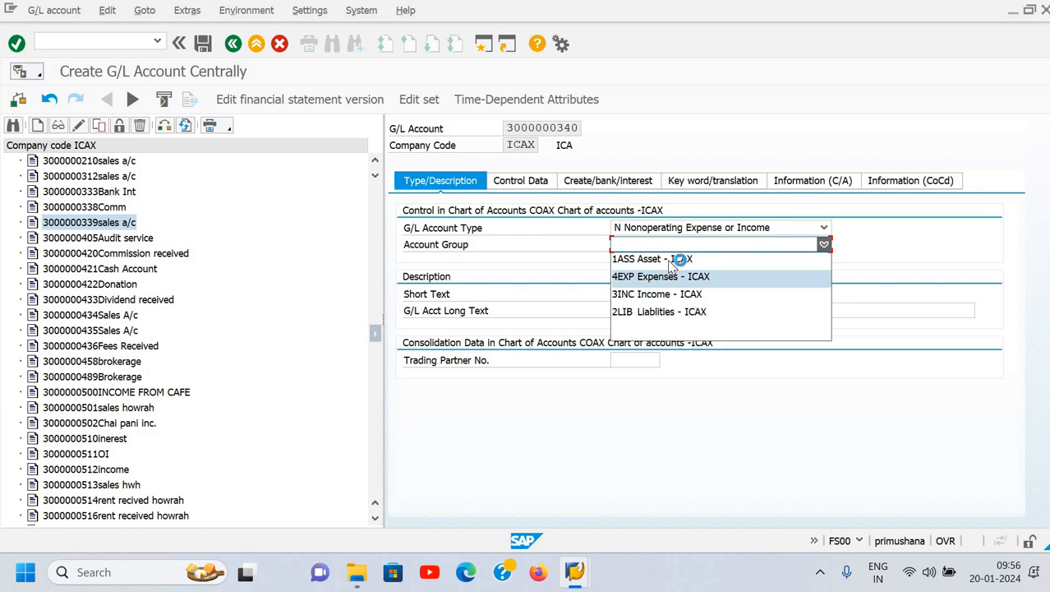
pyautogui.click(670, 259)
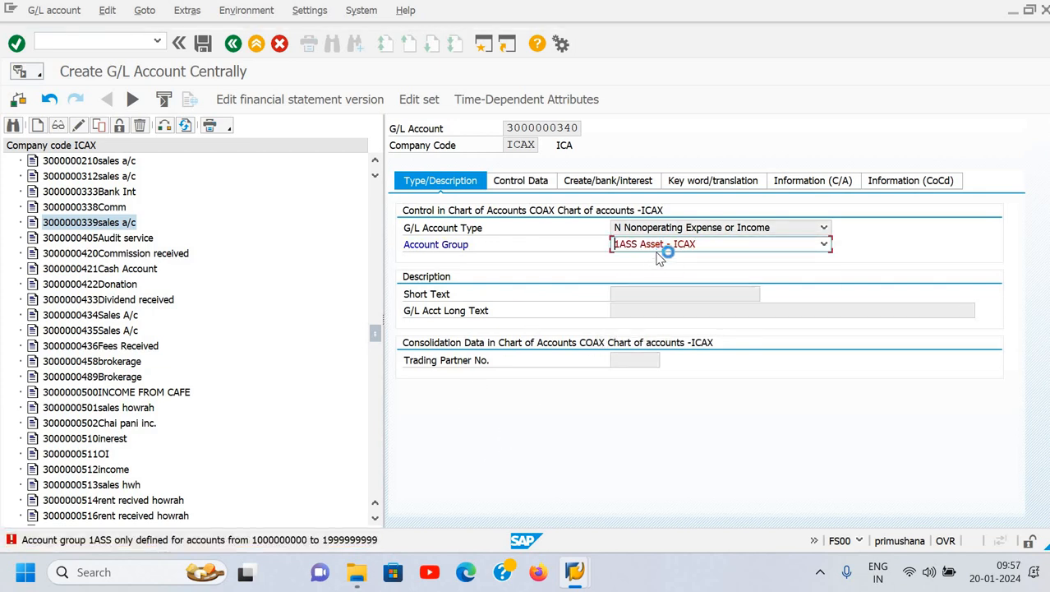
pyautogui.press('Return')
pyautogui.press('Return')
pyautogui.click(702, 245)
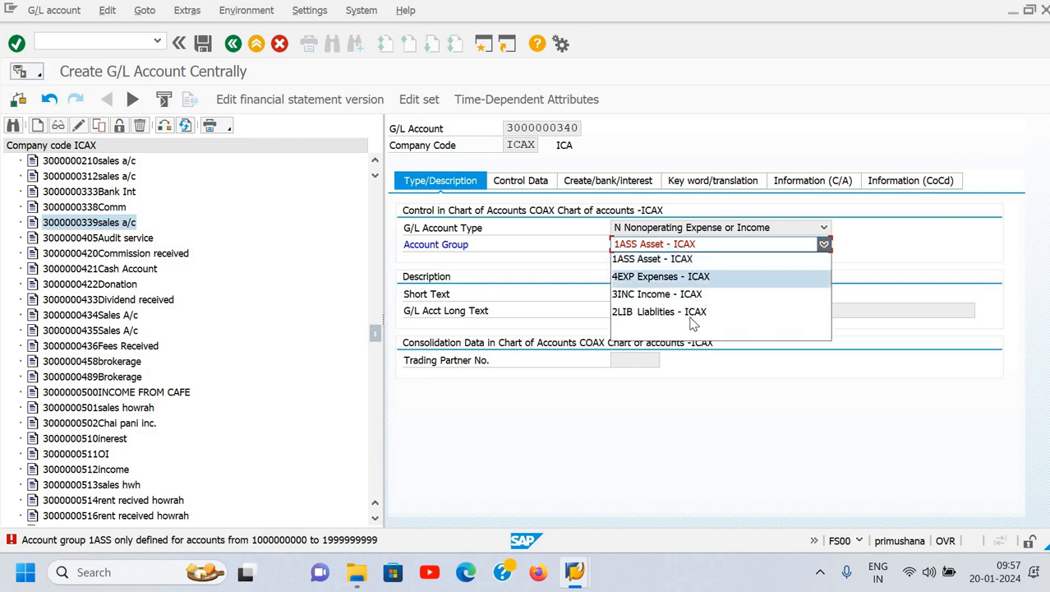
pyautogui.click(691, 313)
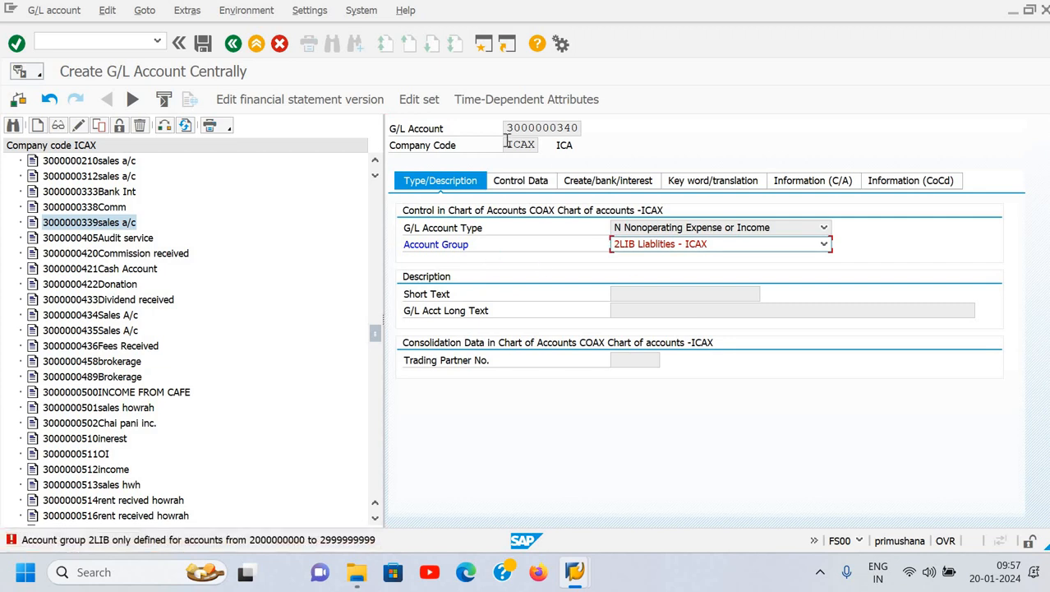
pyautogui.click(689, 239)
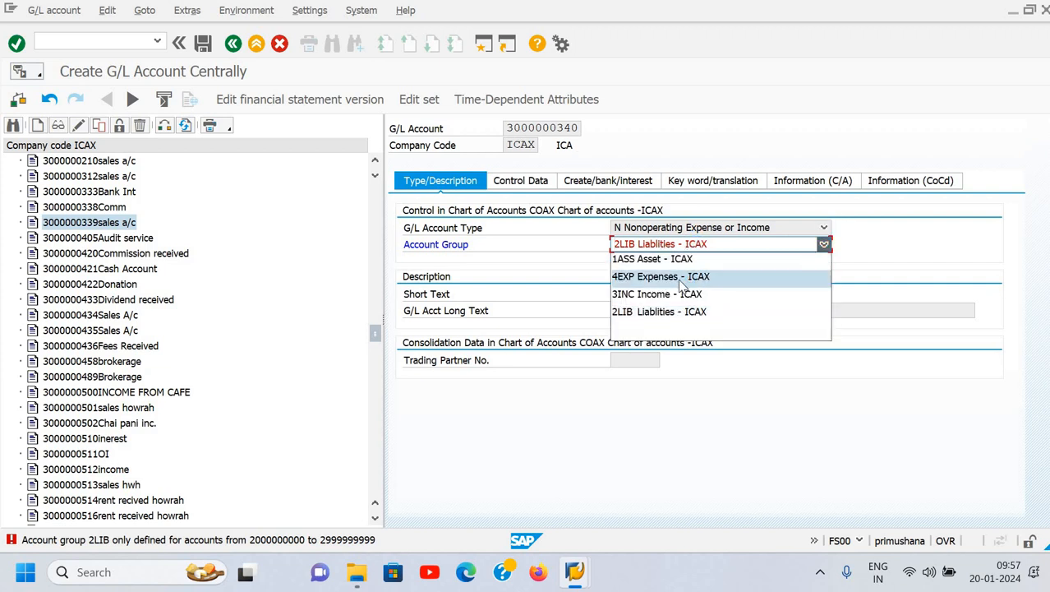
pyautogui.click(672, 295)
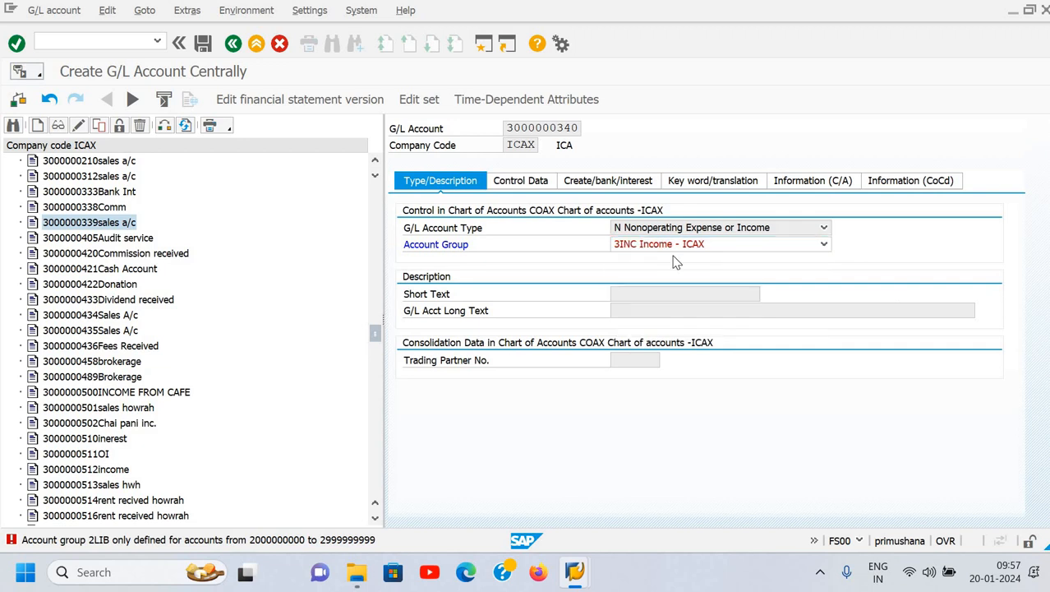
pyautogui.click(695, 244)
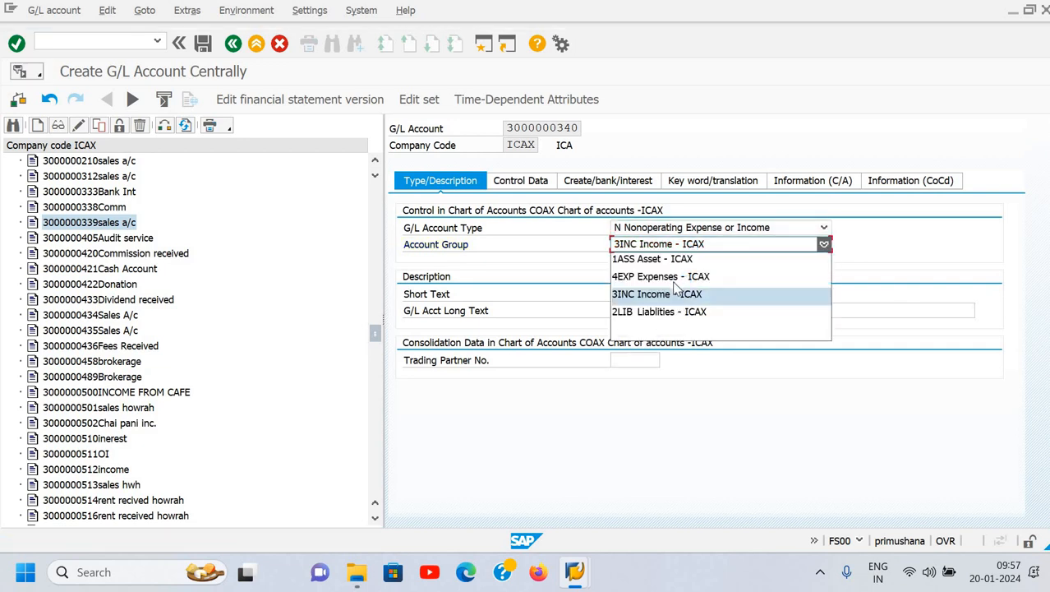
pyautogui.click(627, 272)
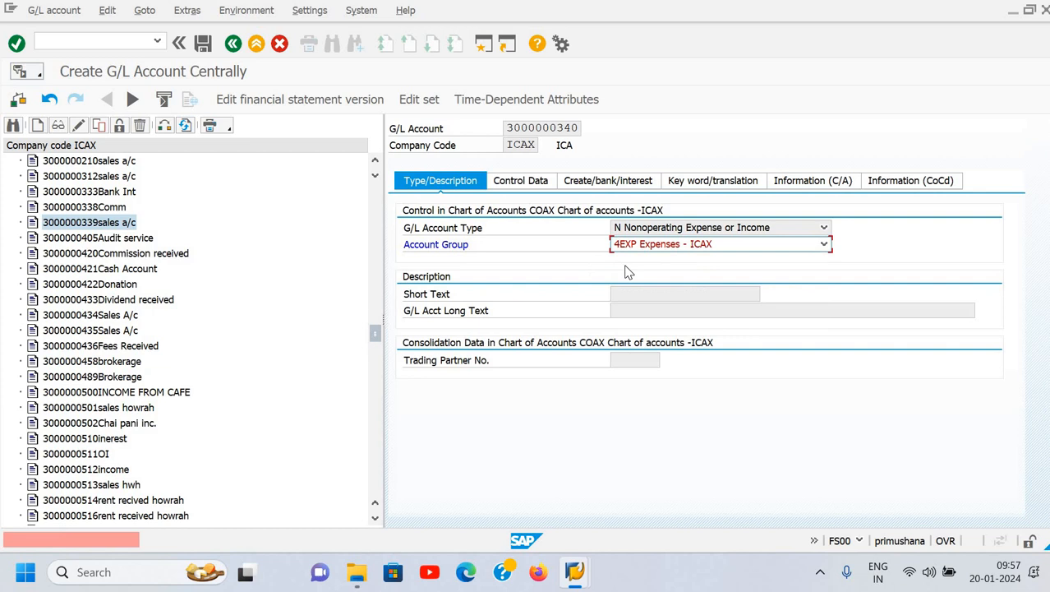
# - Assign account group 3INC Income - ICAX to the account and enter Consultancy Fee as its short text
pyautogui.click(675, 251)
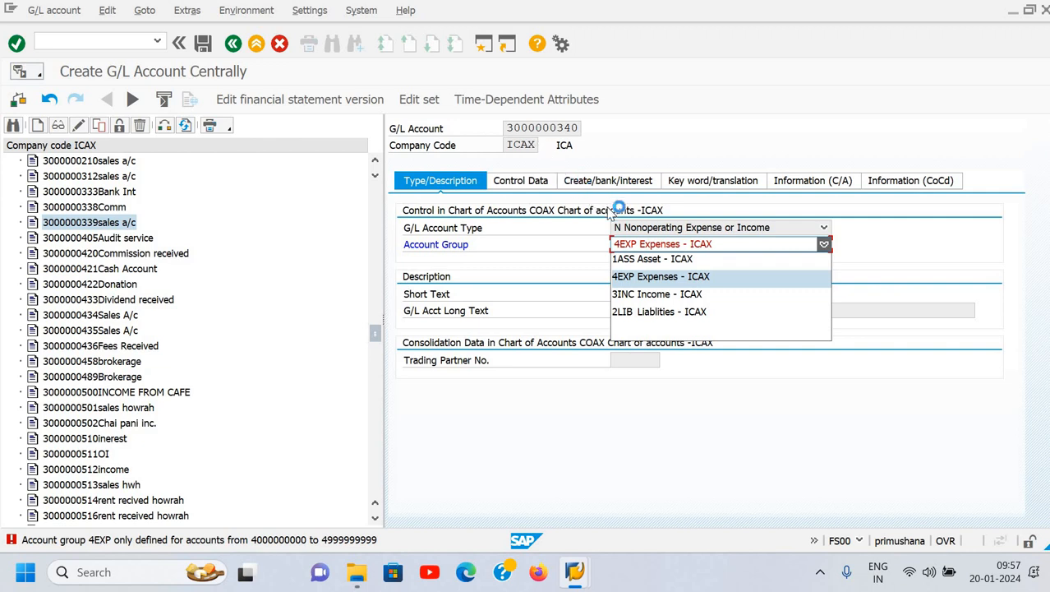
pyautogui.click(669, 296)
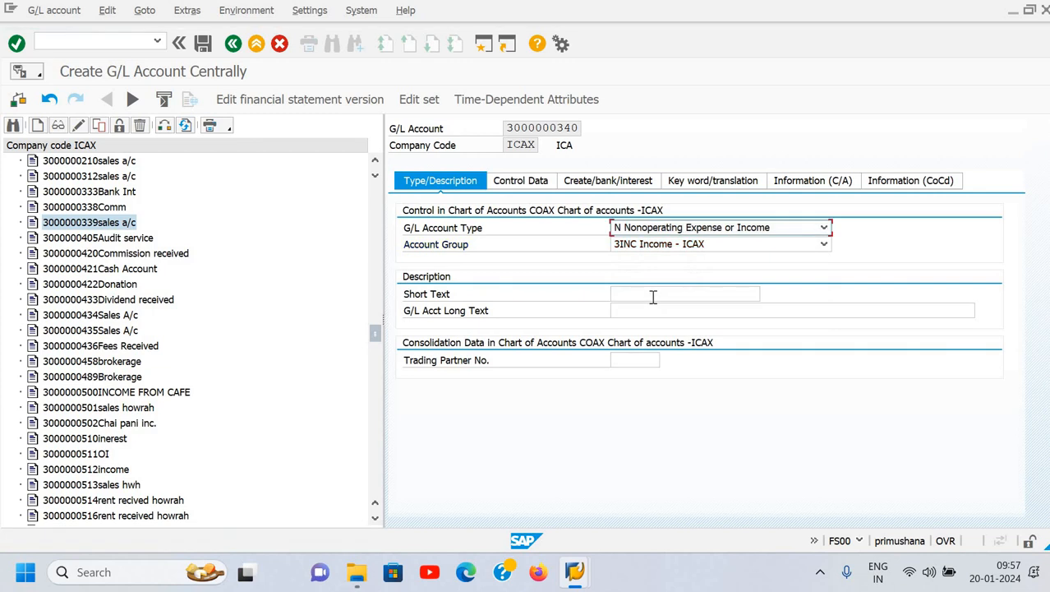
pyautogui.click(653, 296)
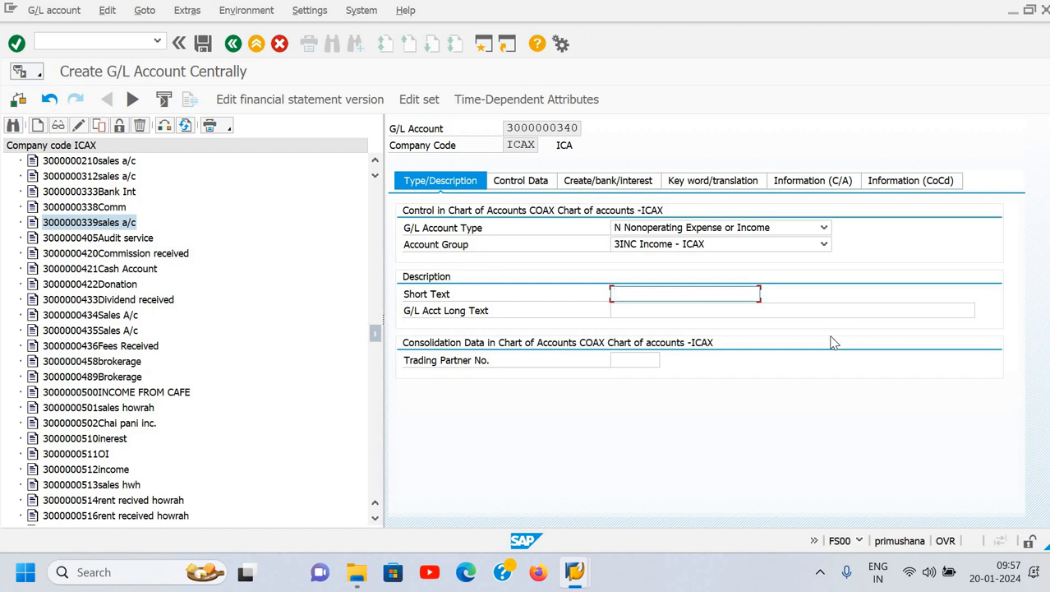
pyautogui.write('Fe')
pyautogui.press('BackSpace')
pyautogui.press('BackSpace')
pyautogui.write('O')
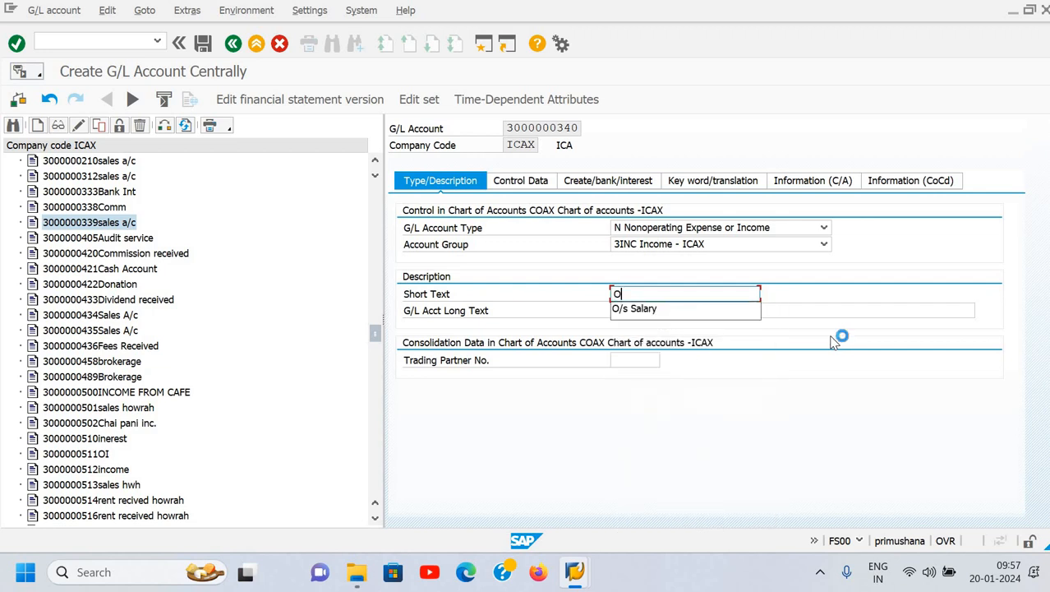
pyautogui.press('BackSpace')
pyautogui.write('C')
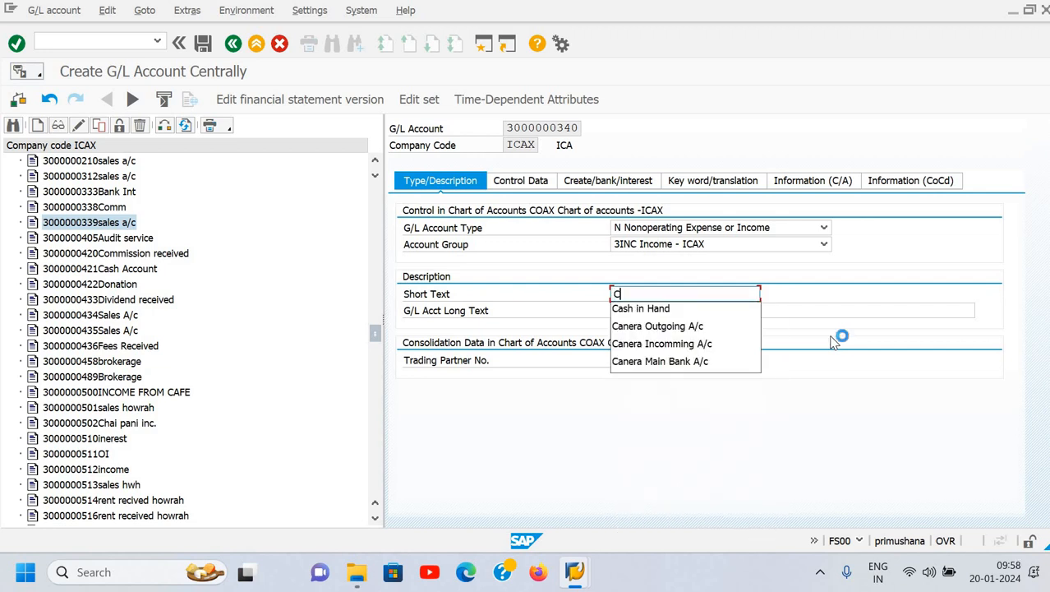
pyautogui.write('onsu')
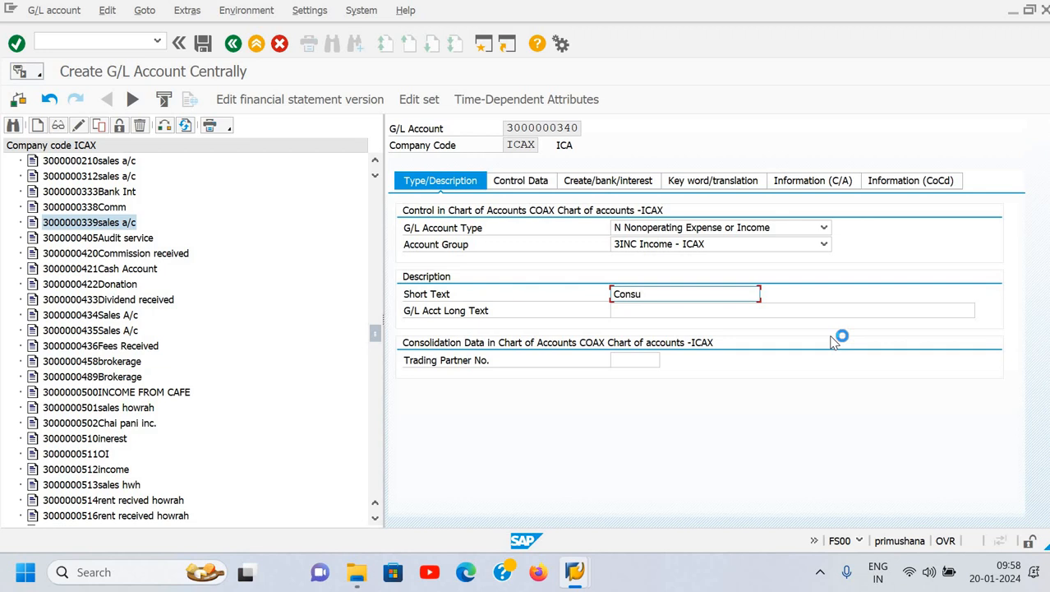
pyautogui.write('ltancy Fee')
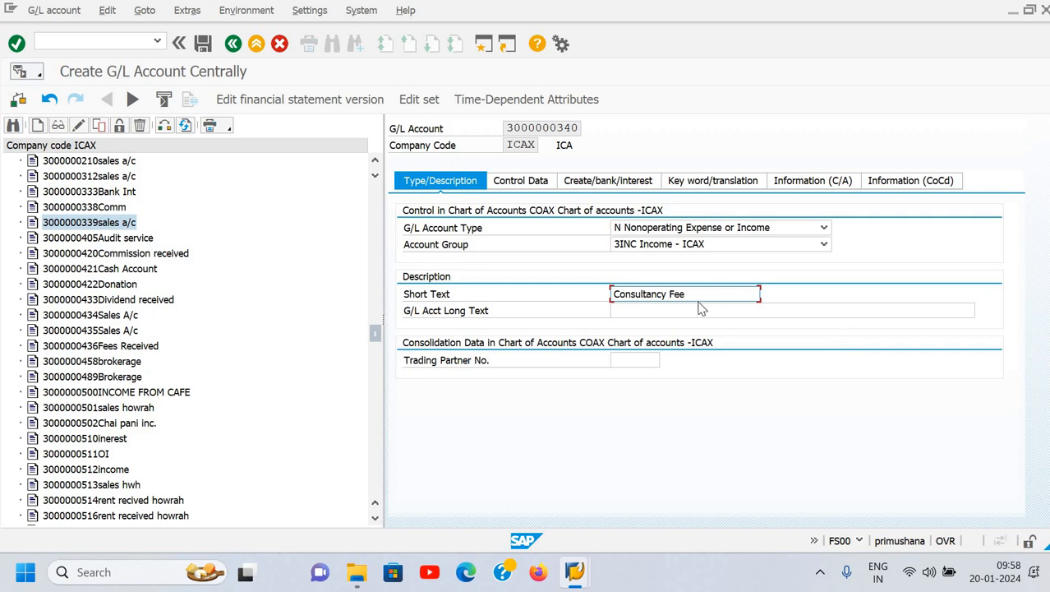
# - Copy the short text Consultancy Fee into the G/L account long text
pyautogui.moveTo(699, 294); pyautogui.dragTo(588, 327)
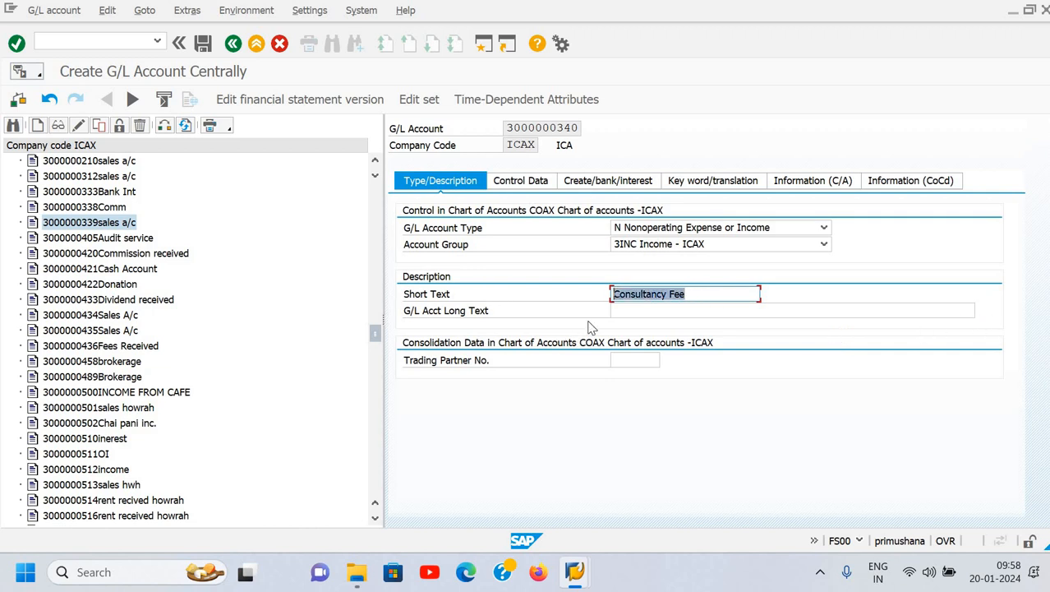
pyautogui.hotkey('ctrl', 'c')
pyautogui.click(622, 312)
pyautogui.hotkey('ctrl', 'v')
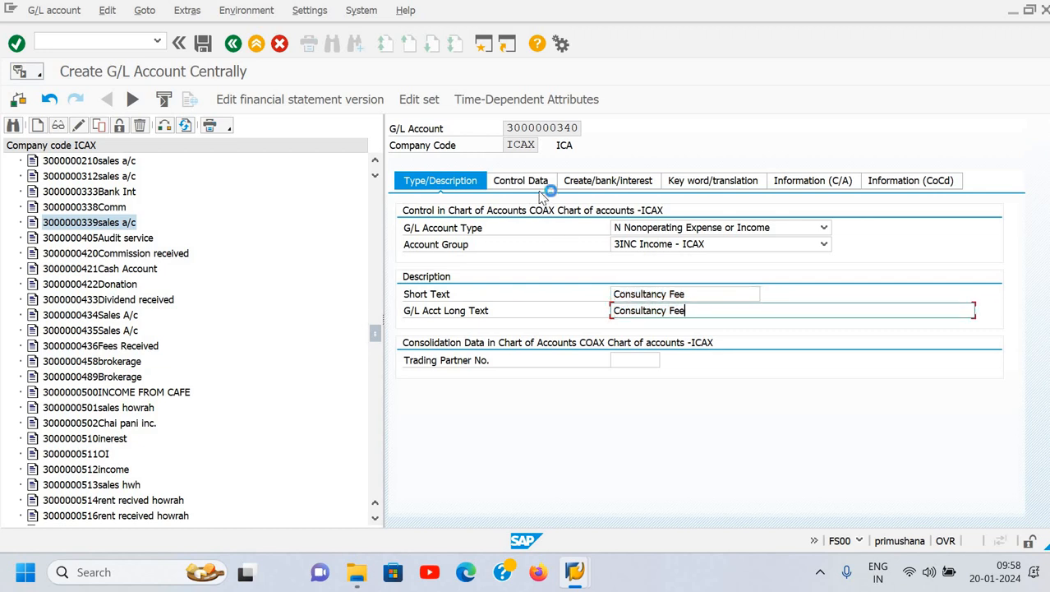
# - In the account's control data, try tax category + (Only output tax allowed), then set it to * (All tax types allowed)
pyautogui.click(535, 186)
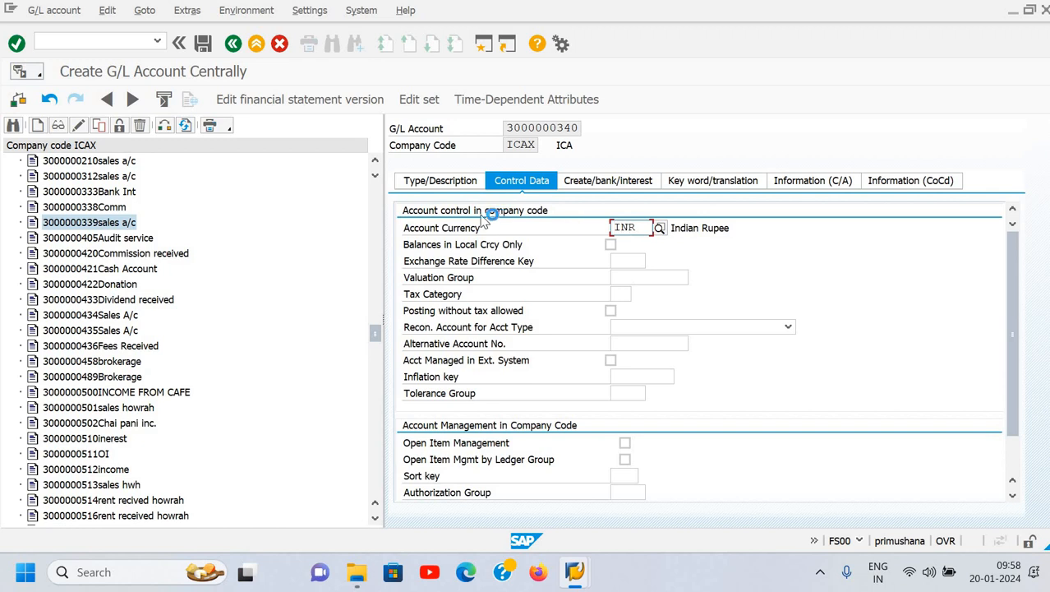
pyautogui.press('Tab')
pyautogui.hotkey('shift', 'Tab')
pyautogui.click(628, 293)
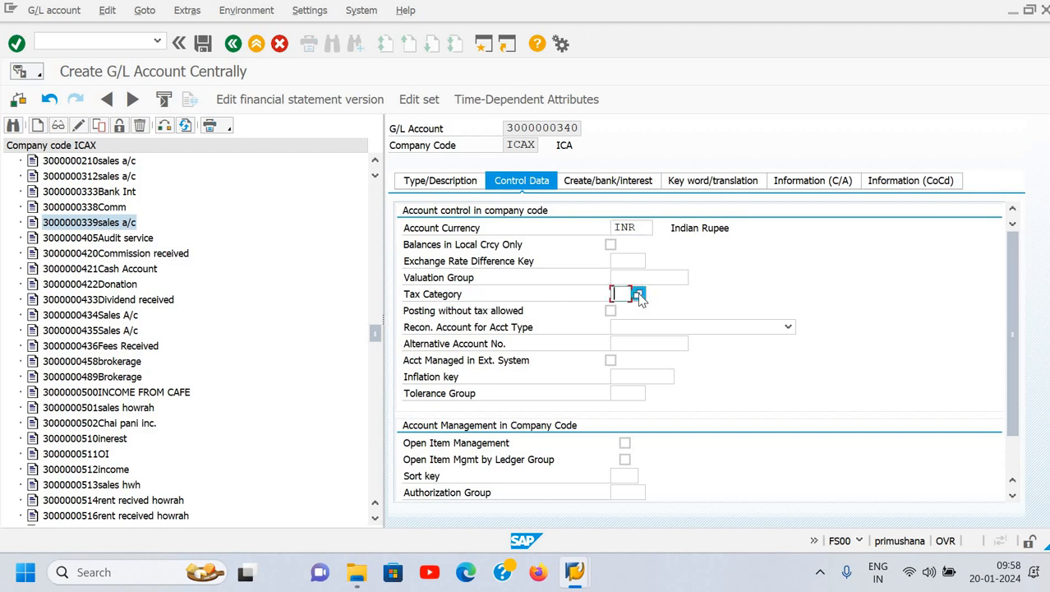
pyautogui.click(637, 293)
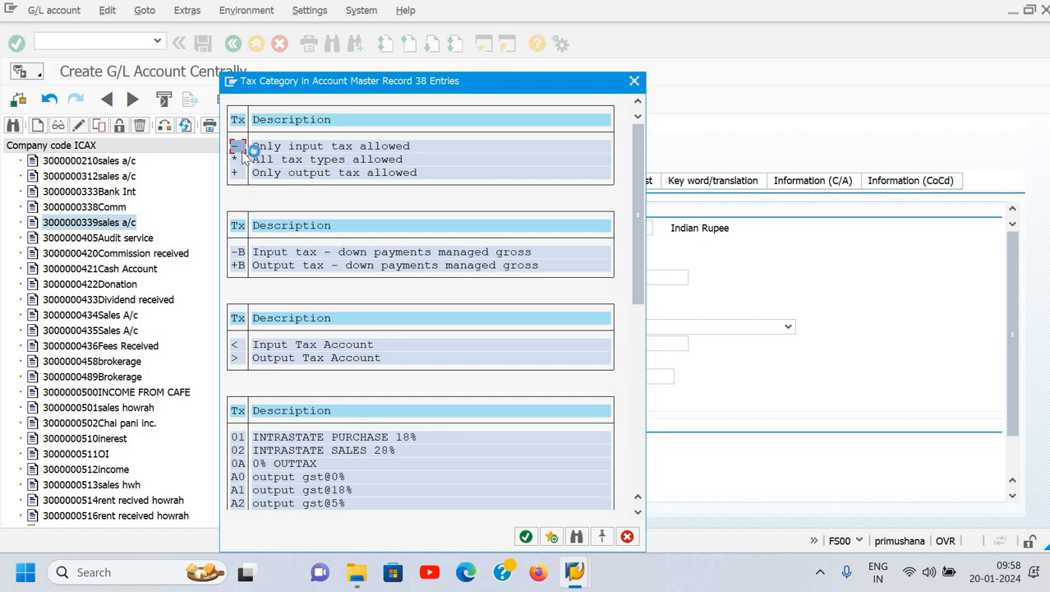
pyautogui.doubleClick(292, 175)
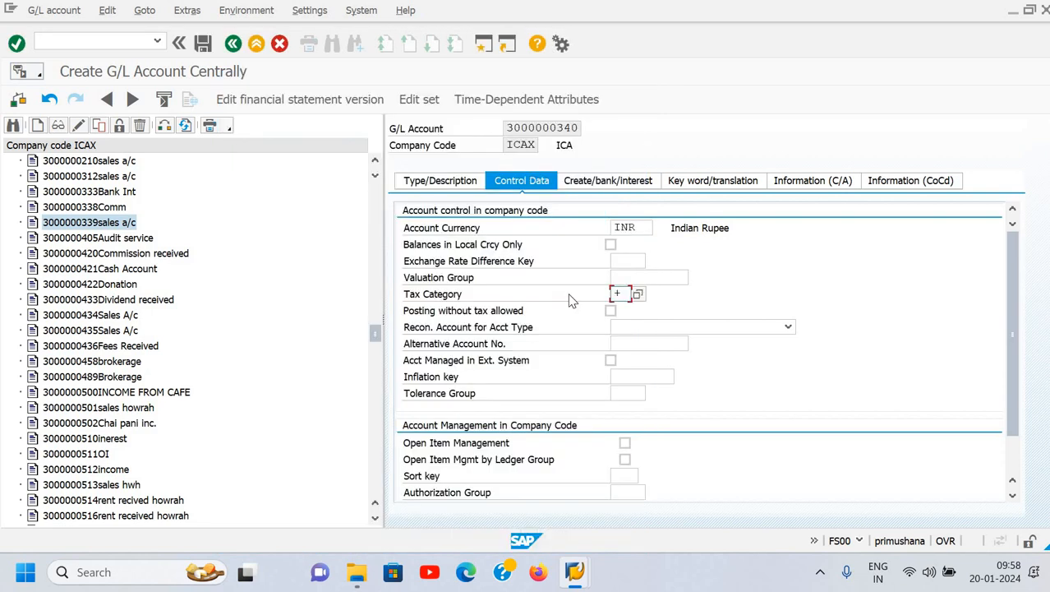
pyautogui.click(638, 294)
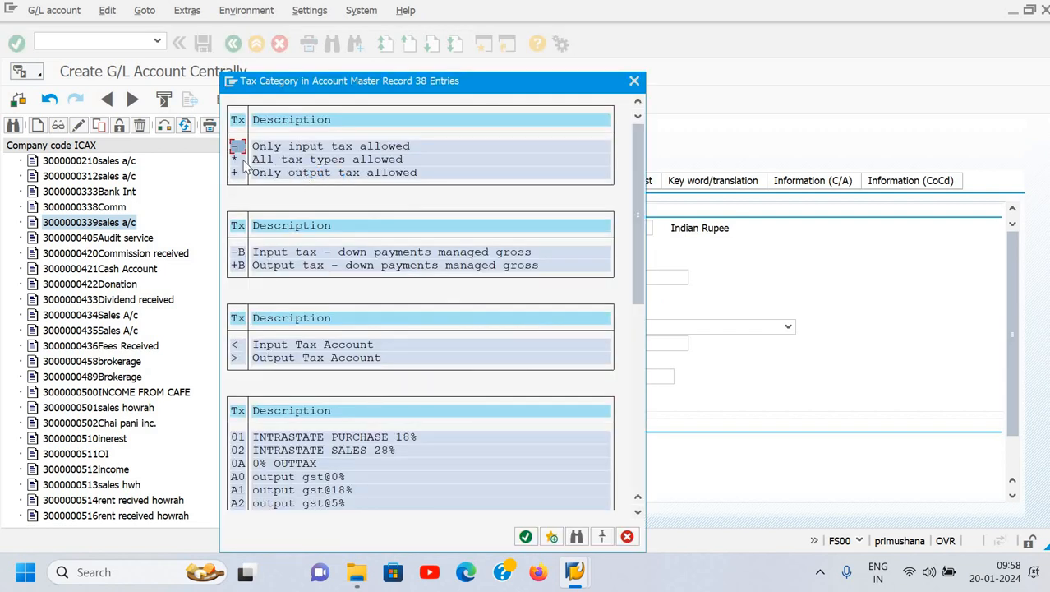
pyautogui.doubleClick(237, 159)
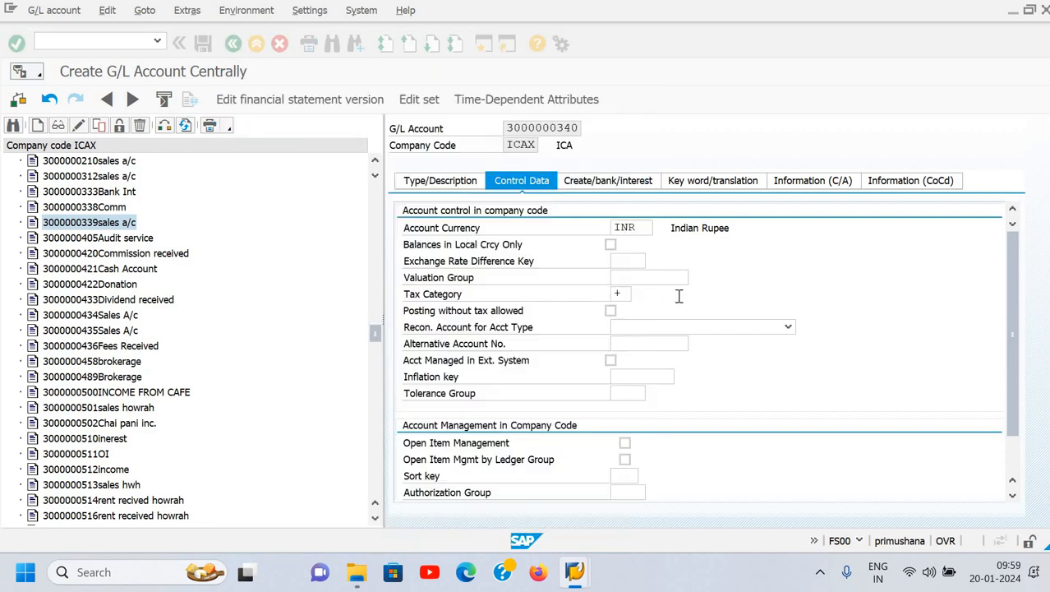
pyautogui.press('Tab')
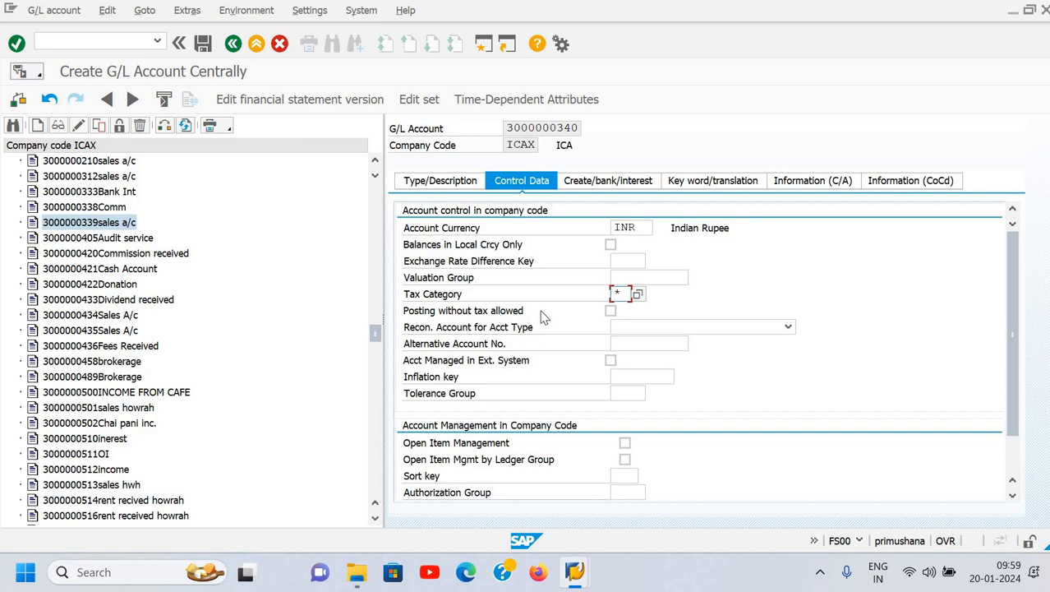
# - Allow posting without tax in the account's control data
pyautogui.click(542, 312)
pyautogui.click(429, 314)
pyautogui.click(610, 312)
pyautogui.click(484, 313)
pyautogui.click(579, 314)
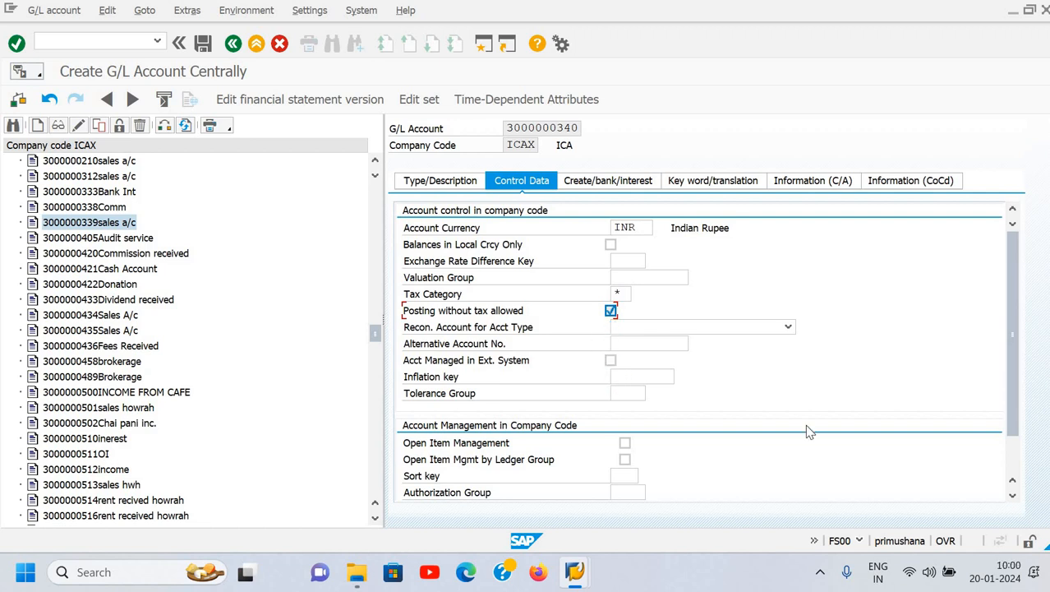
# - Set the sort key to 001 Posting date under account management in company code
pyautogui.scroll(-1, 809, 425)
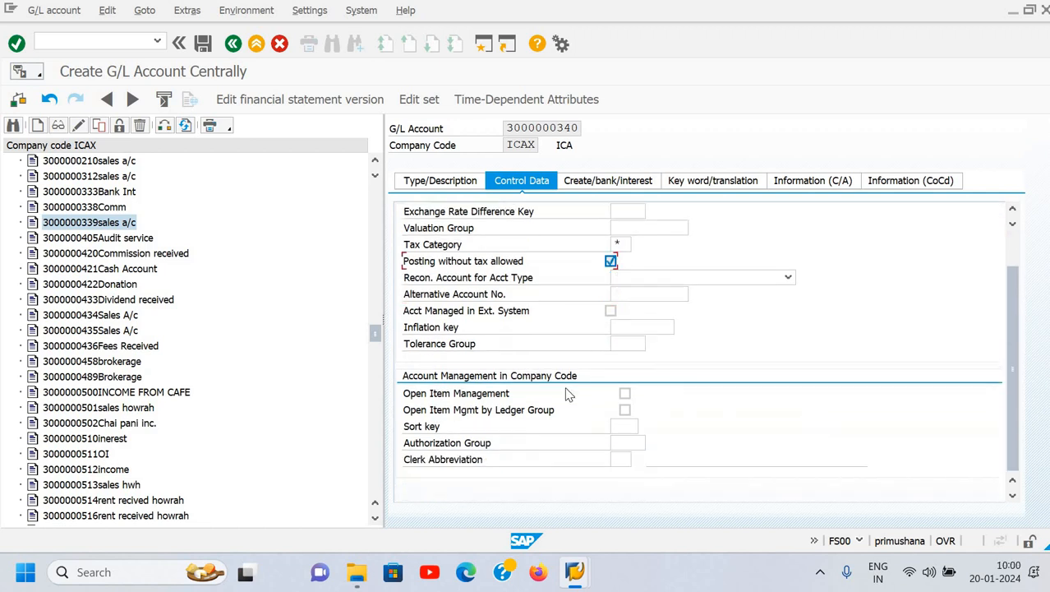
pyautogui.click(627, 426)
pyautogui.click(644, 427)
pyautogui.press('Down')
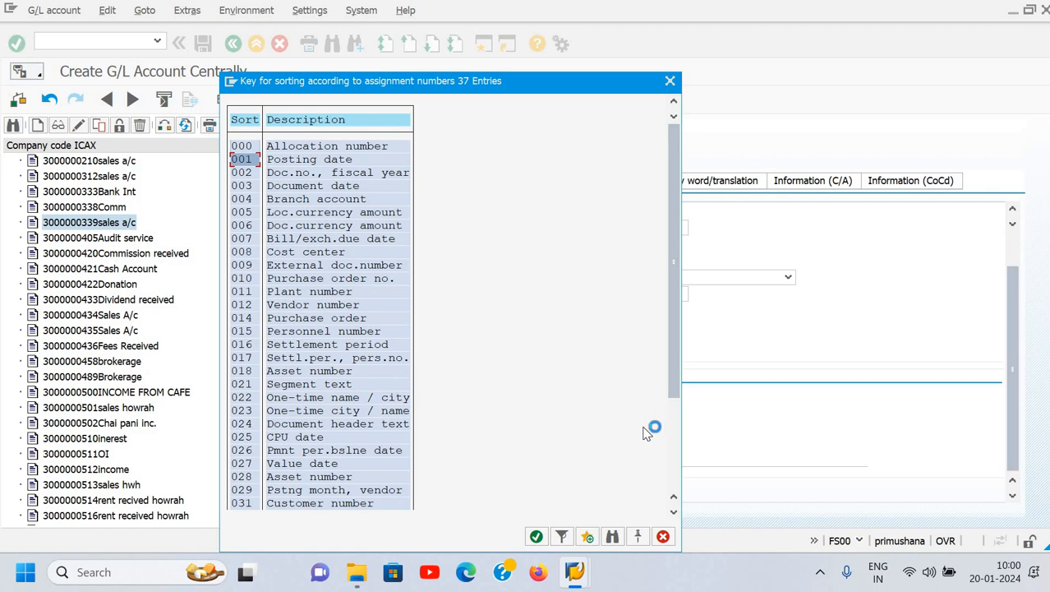
pyautogui.press('Return')
pyautogui.press('Return')
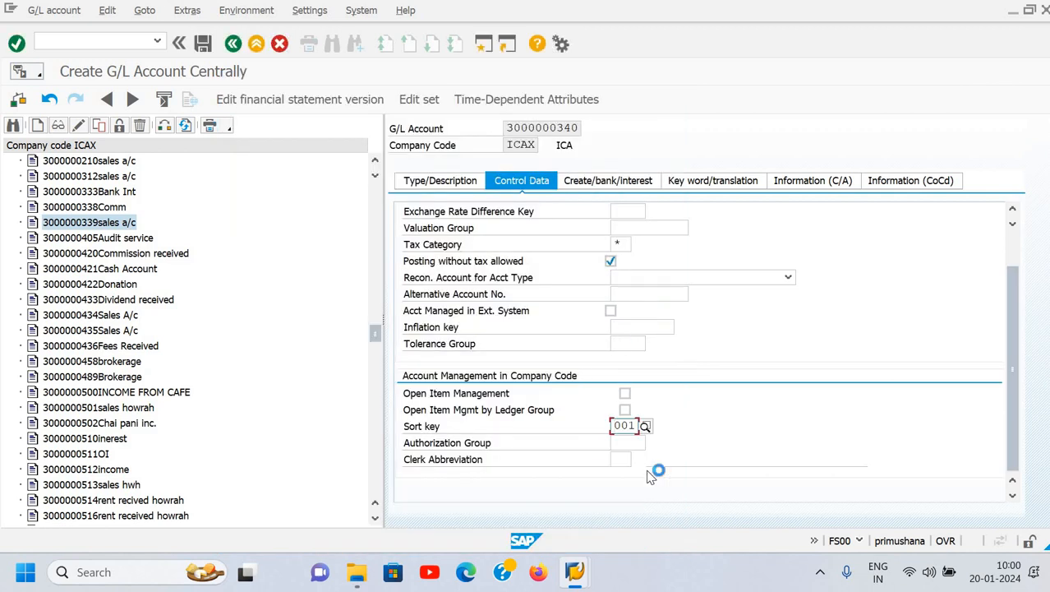
# - Set the field status group to G005 Bank accounts (obligatory value date) and open the display of that group's field status
pyautogui.click(605, 184)
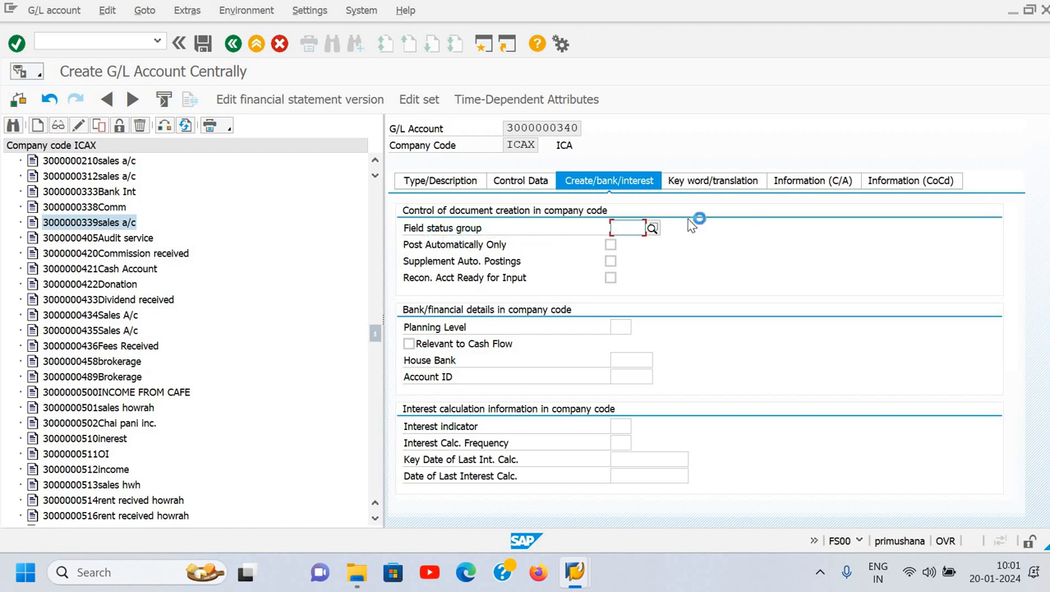
pyautogui.click(651, 227)
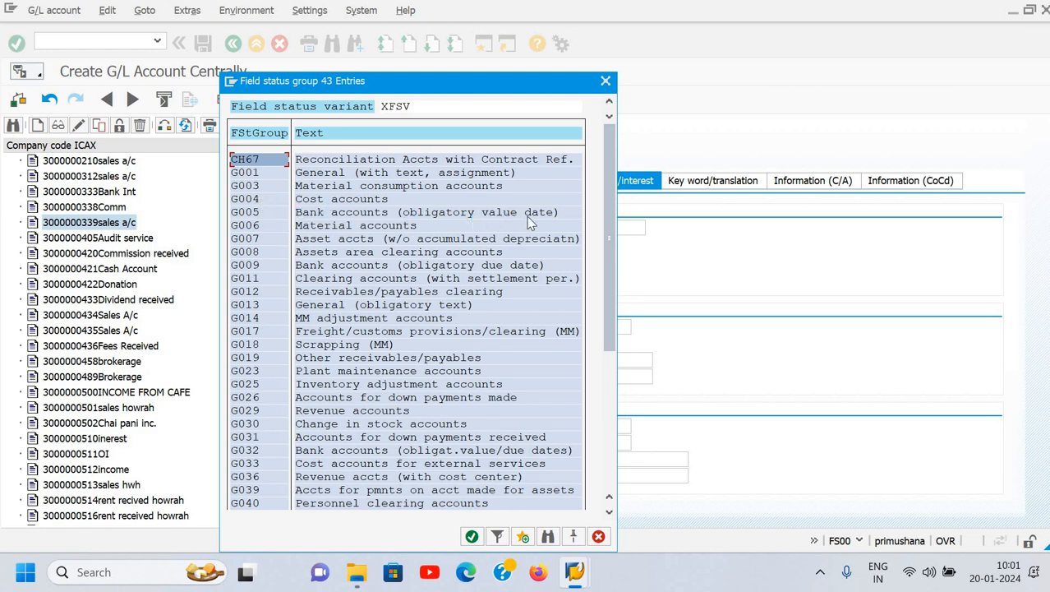
pyautogui.doubleClick(326, 215)
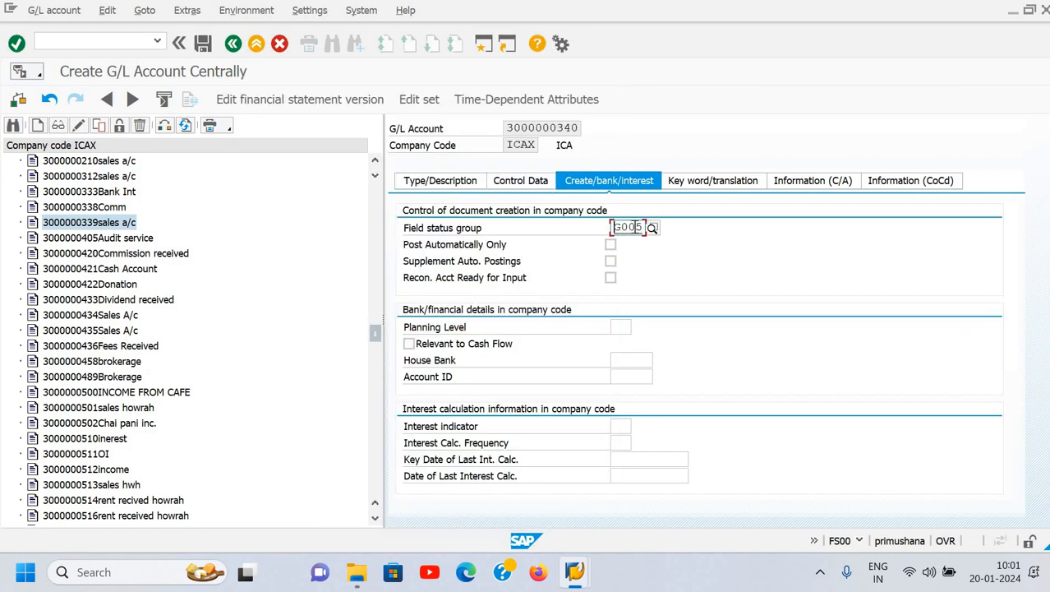
pyautogui.doubleClick(631, 227)
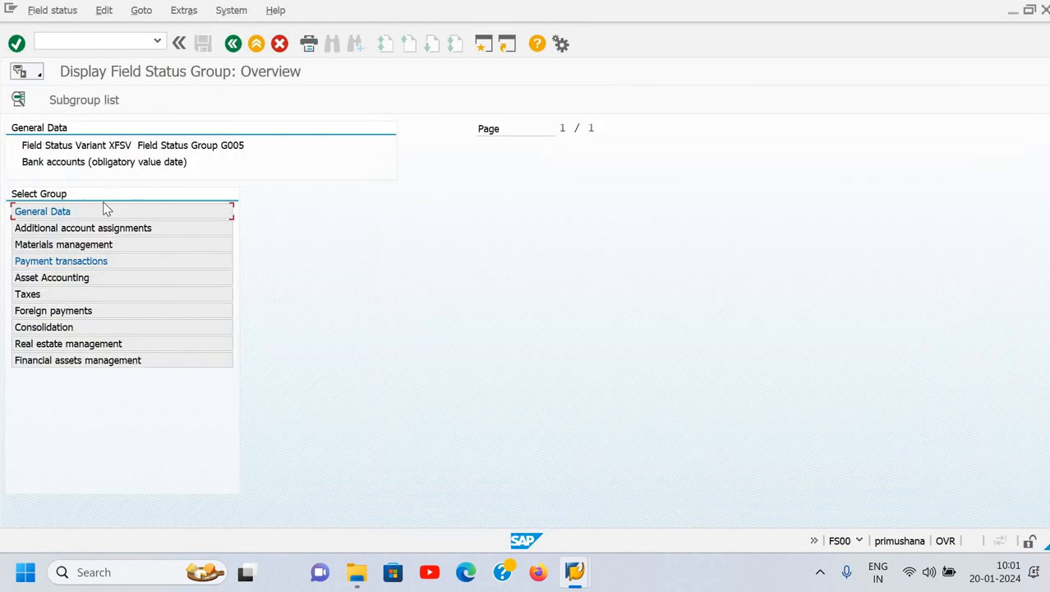
# - Examine which General Data and Payment transactions fields are suppressed, required or optional in field status group G005, and return to the account
pyautogui.doubleClick(48, 212)
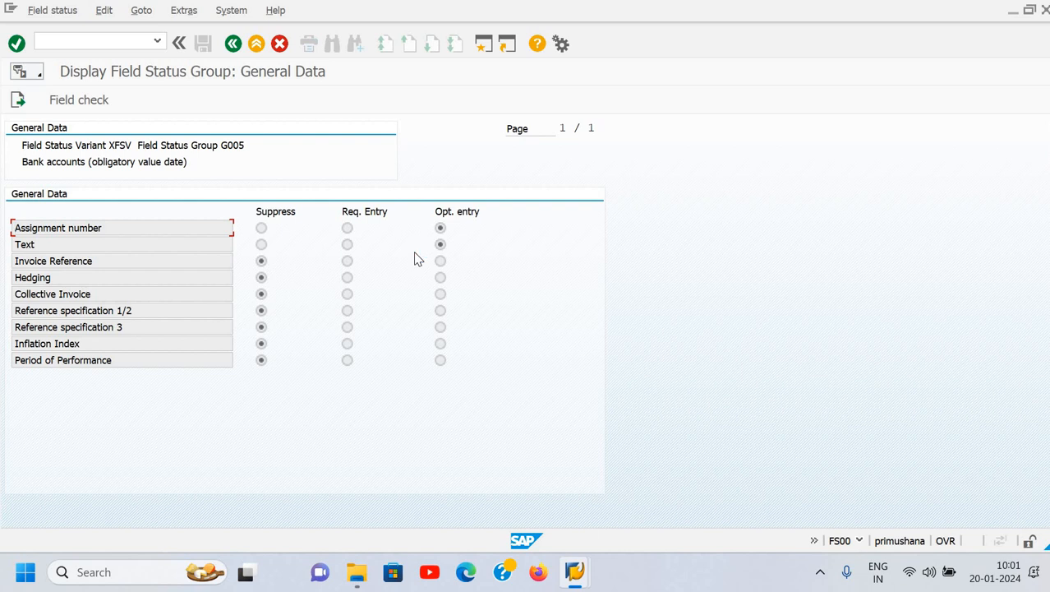
pyautogui.press('F3')
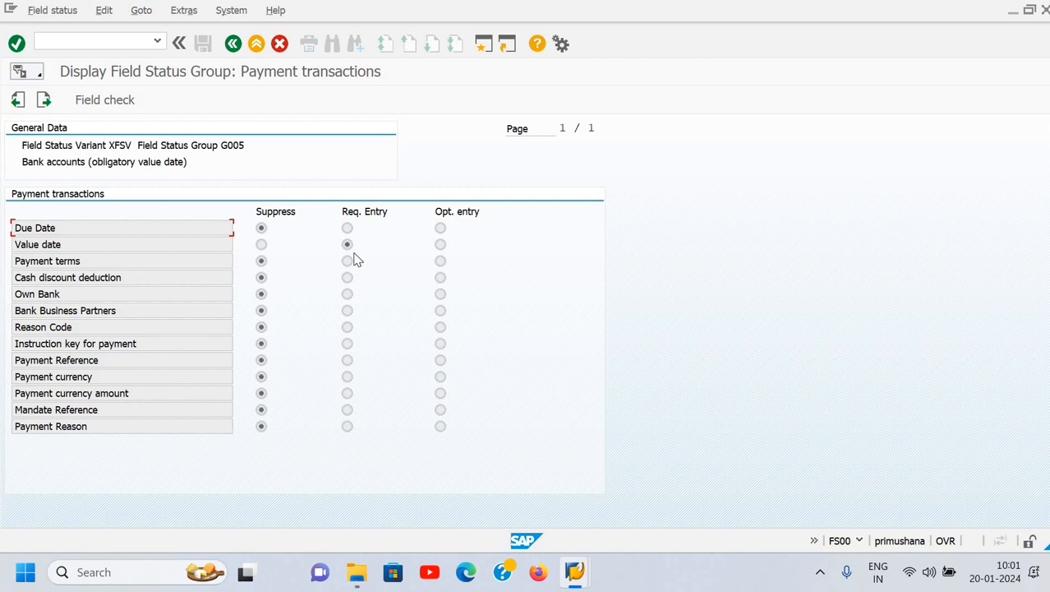
pyautogui.press('F3')
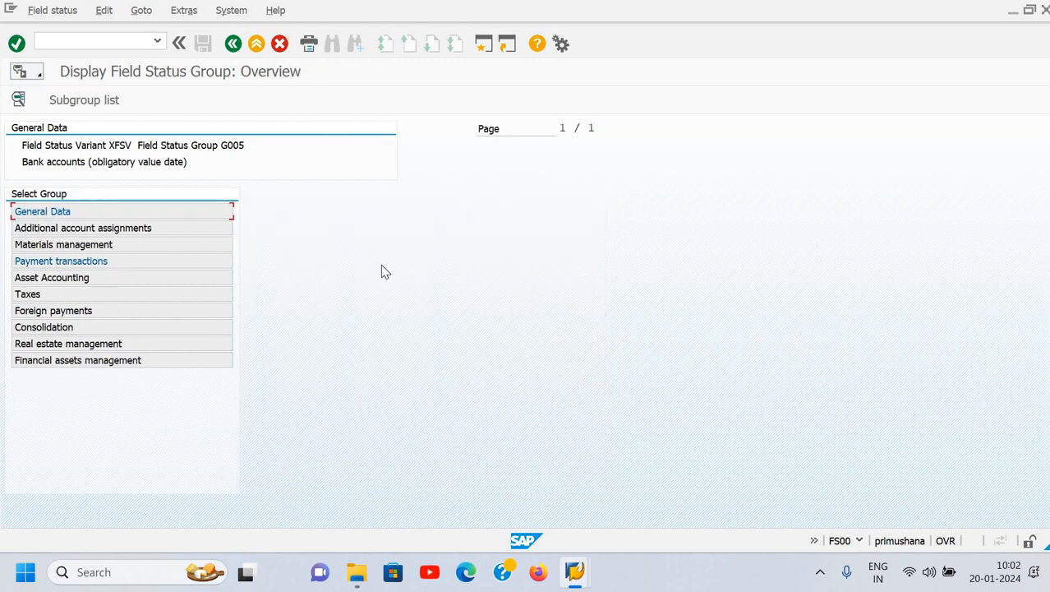
pyautogui.press('F3')
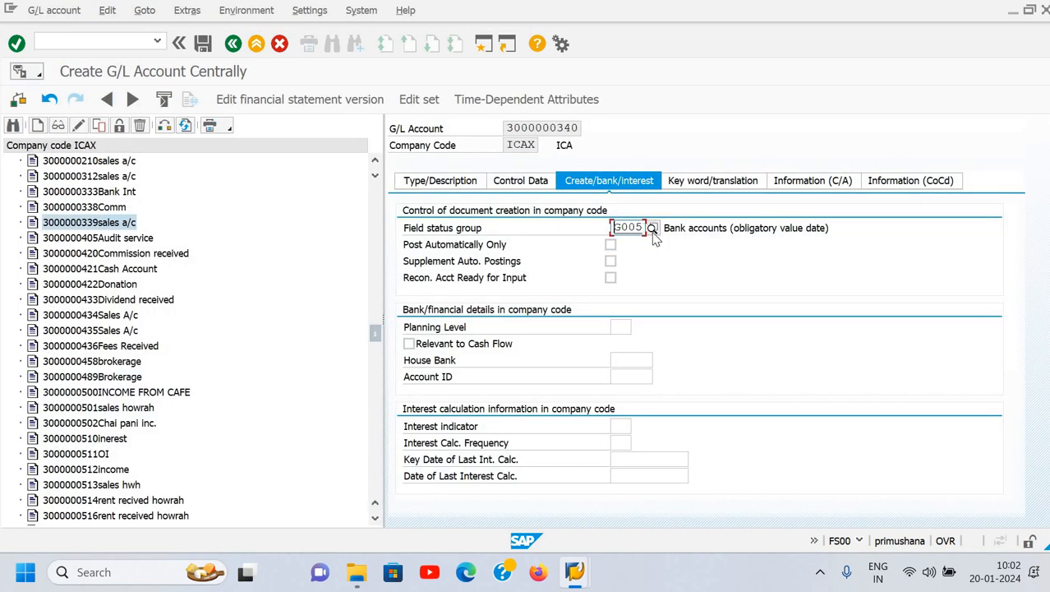
# - Change the field status group to G001 General (with text, assignment) and add the English keyword deep
pyautogui.click(652, 229)
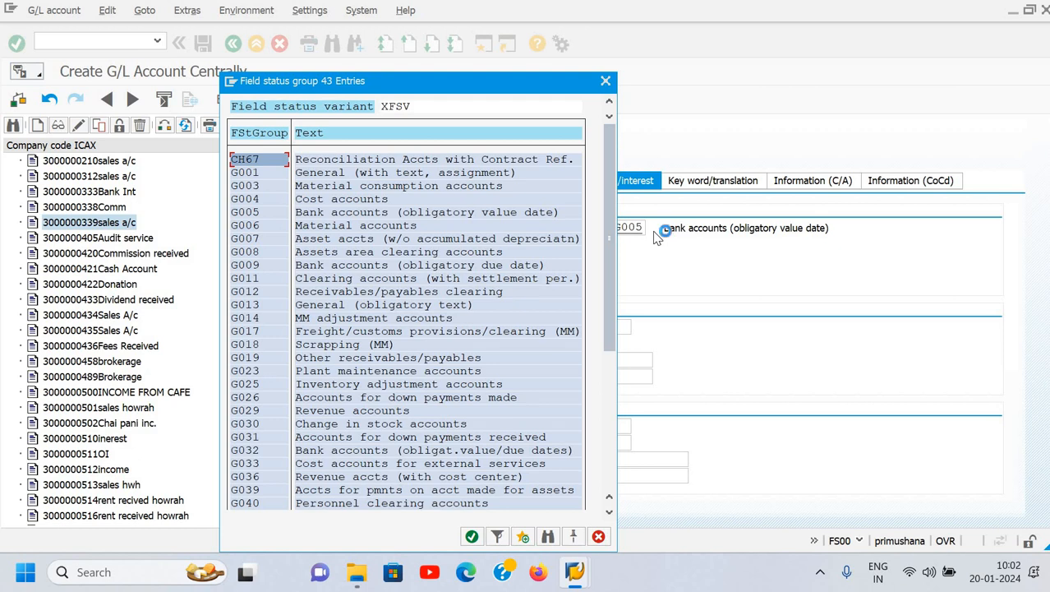
pyautogui.doubleClick(244, 173)
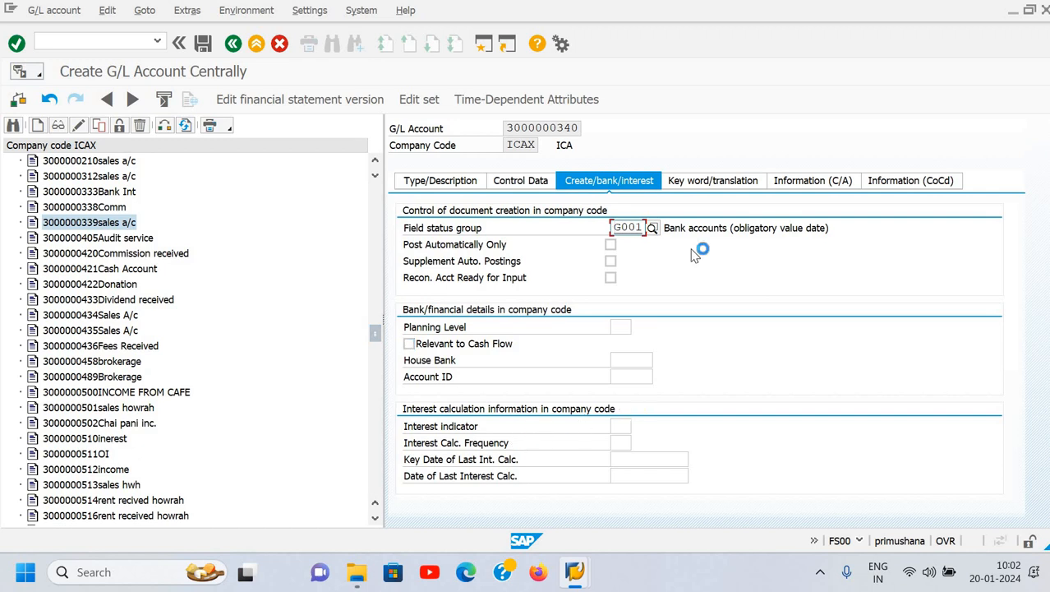
pyautogui.click(708, 184)
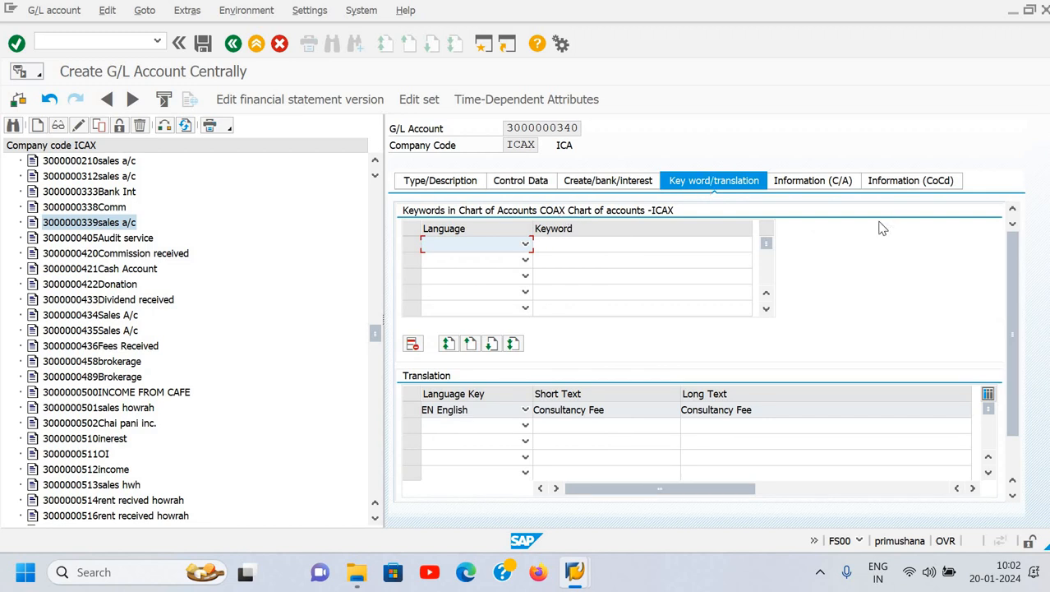
pyautogui.write('e')
pyautogui.press('Tab')
pyautogui.write('deep')
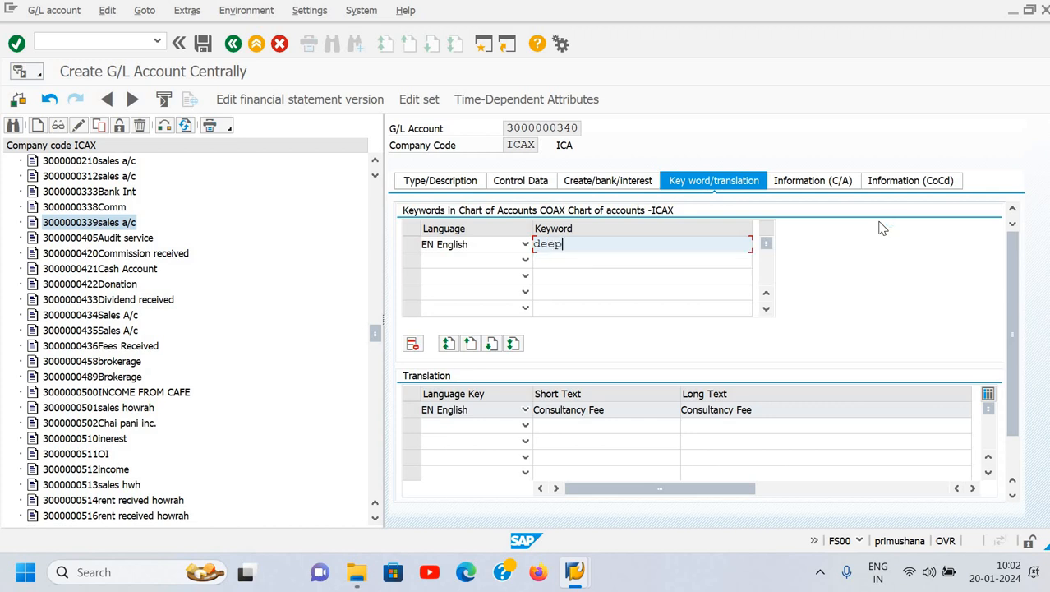
# - Check the chart-of-accounts and company-code information of the new account and save it
pyautogui.click(824, 183)
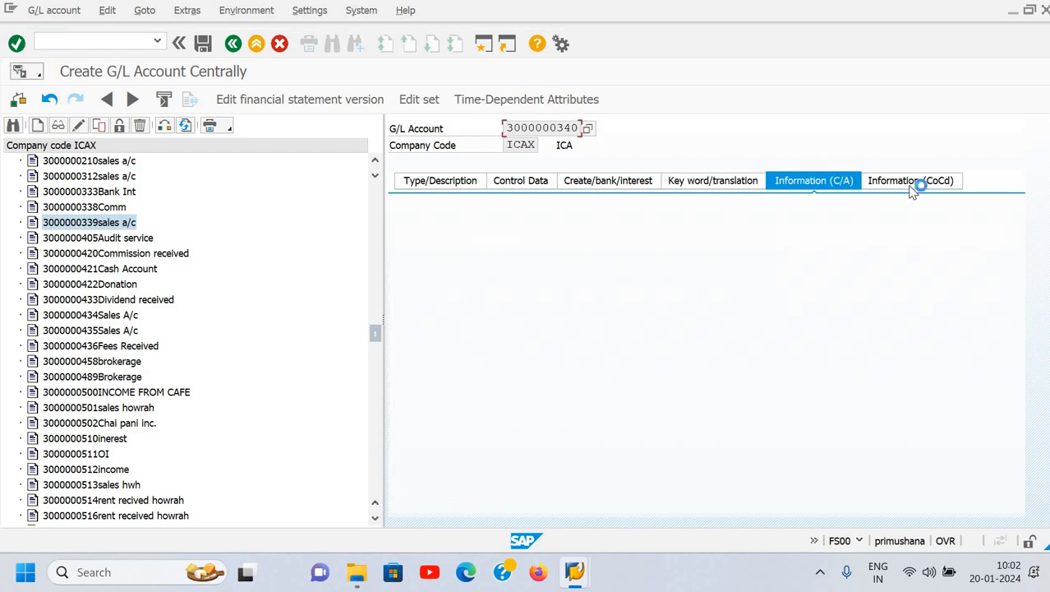
pyautogui.click(912, 181)
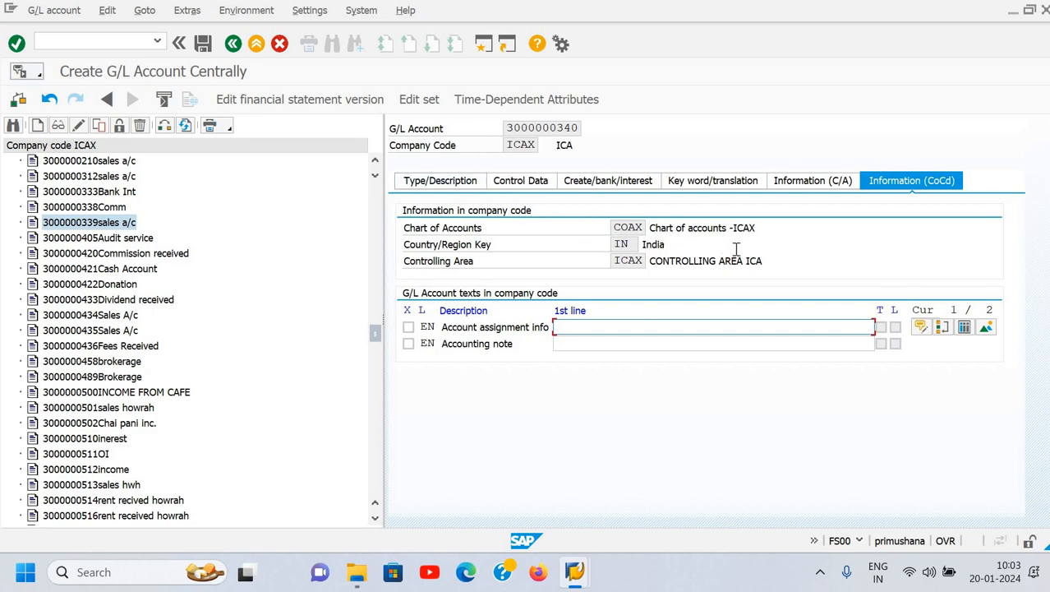
pyautogui.hotkey('ctrl', 's')
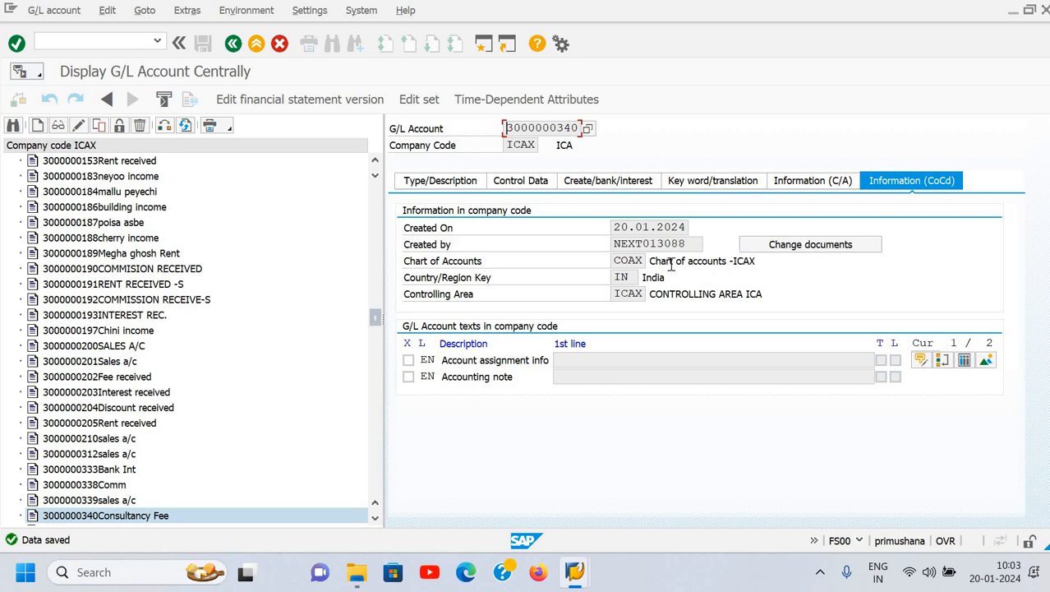
# - Review the saved account's chart-of-accounts information and type/description data, and locate Consultancy Fee in the account list
pyautogui.click(789, 185)
pyautogui.click(796, 184)
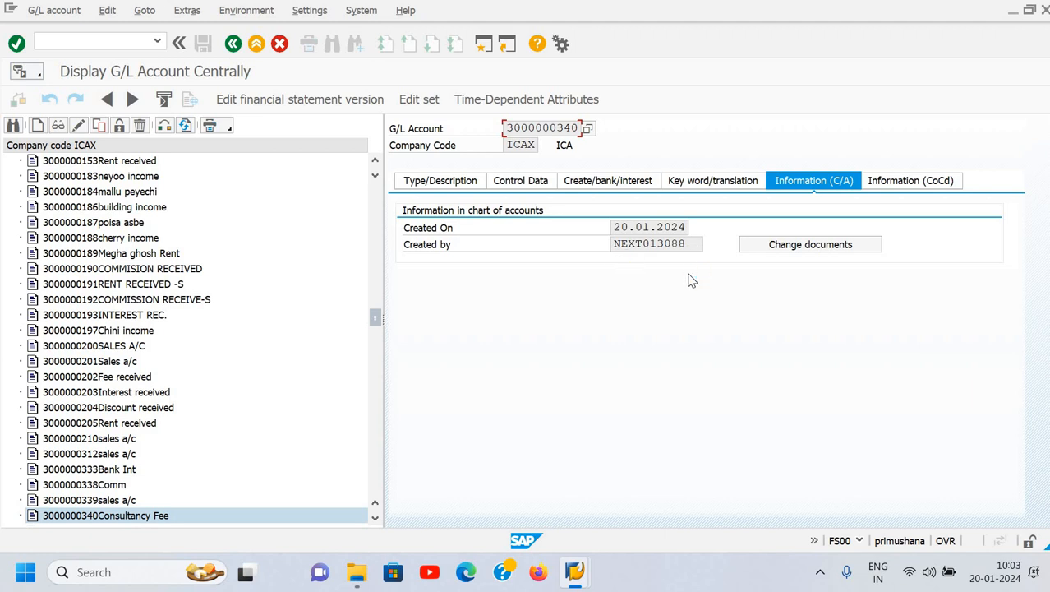
pyautogui.click(423, 188)
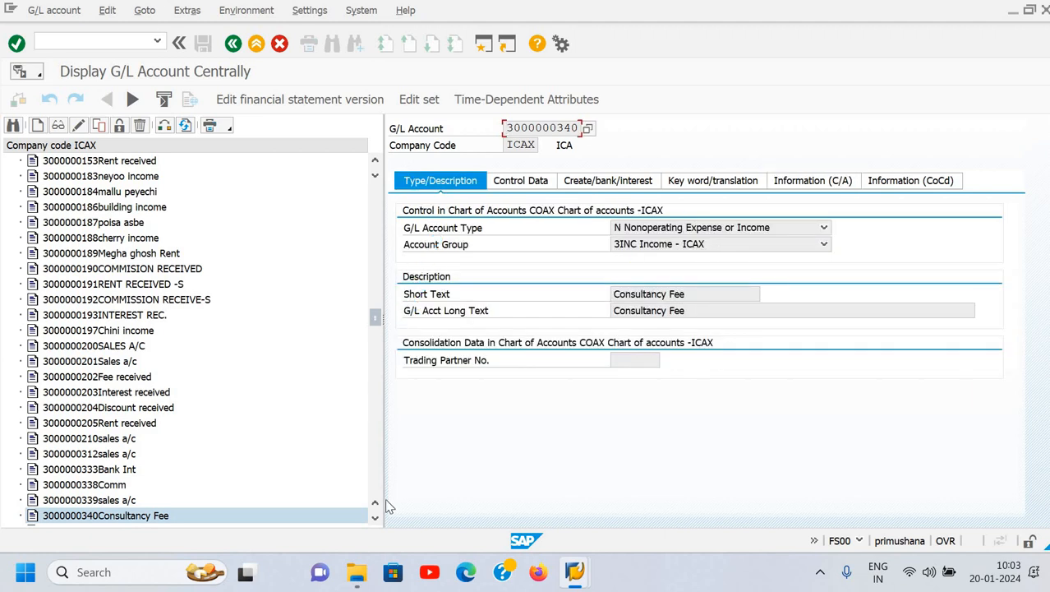
pyautogui.click(375, 518)
pyautogui.scroll(-3, 376, 522)
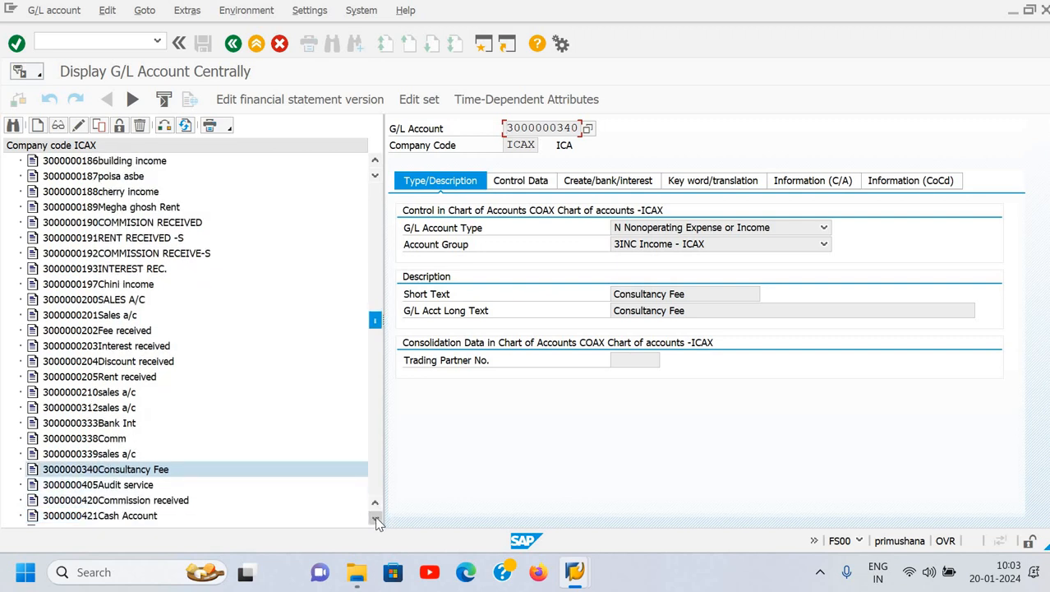
pyautogui.scroll(-1, 322, 468)
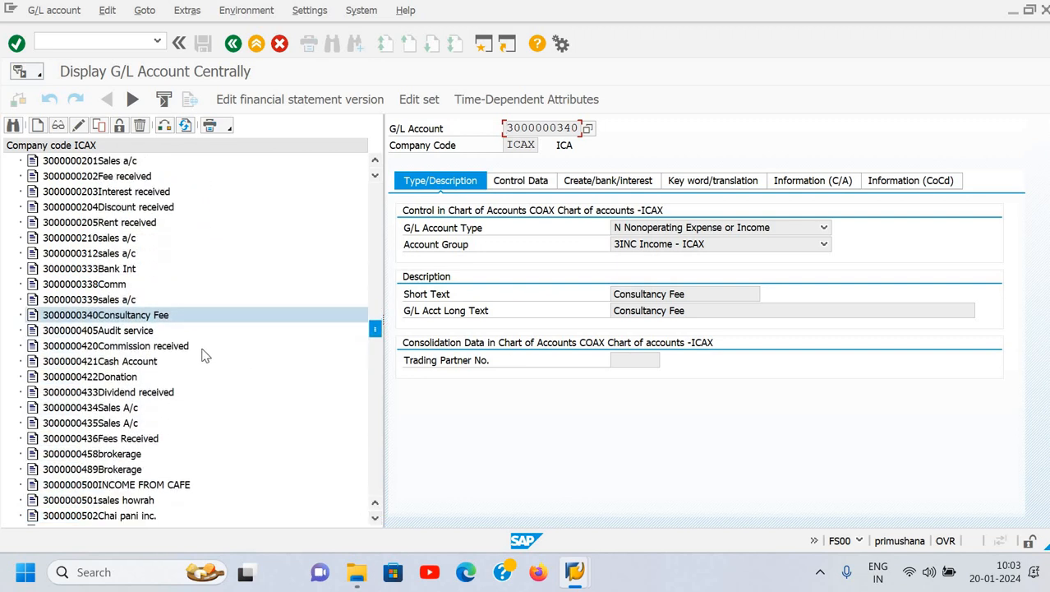
pyautogui.doubleClick(147, 319)
pyautogui.doubleClick(159, 320)
pyautogui.rightClick(161, 317)
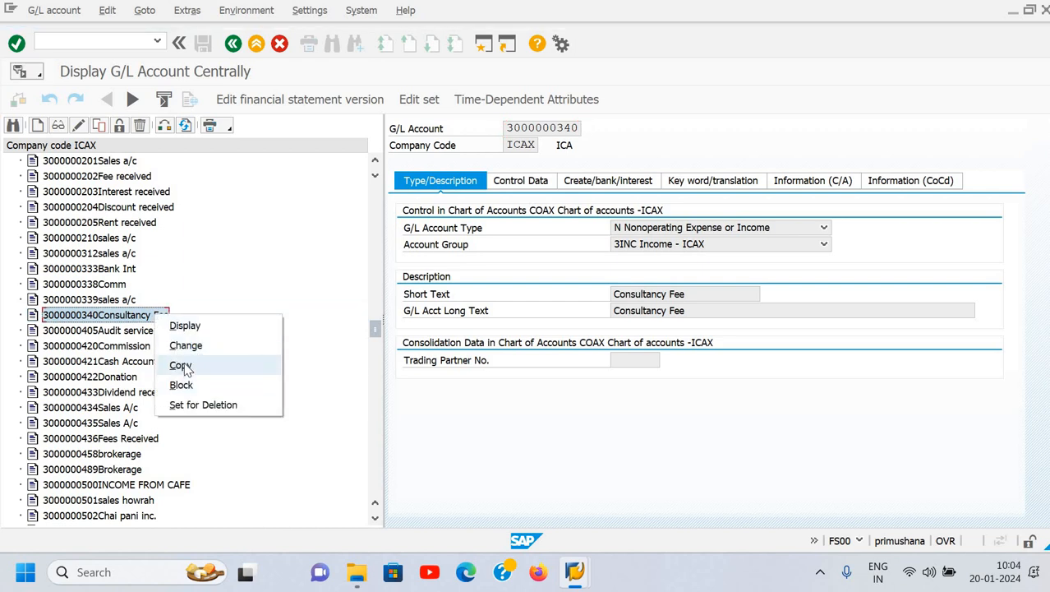
pyautogui.click(181, 365)
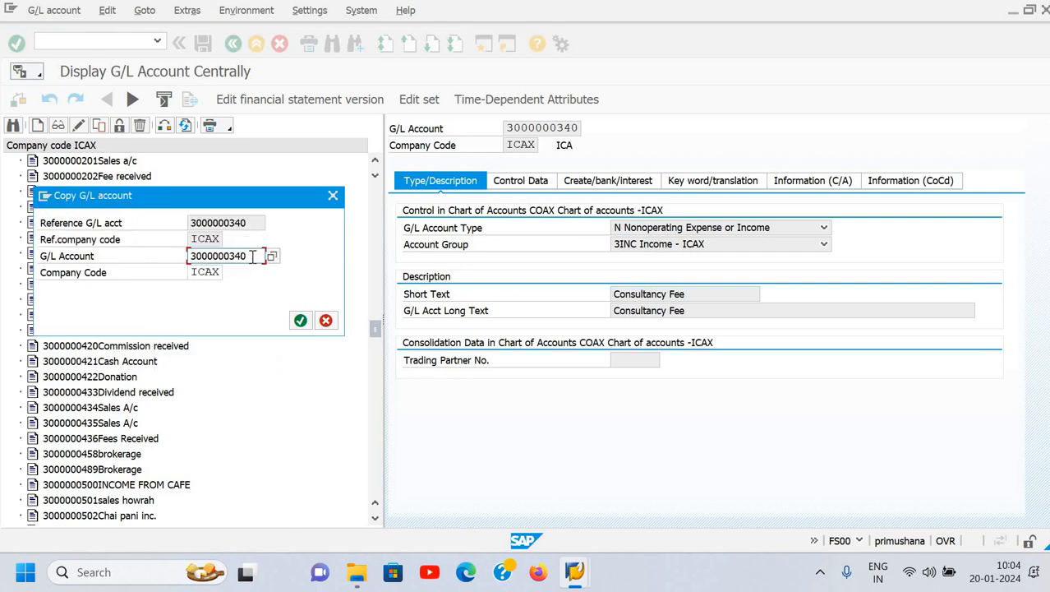
pyautogui.press('BackSpace')
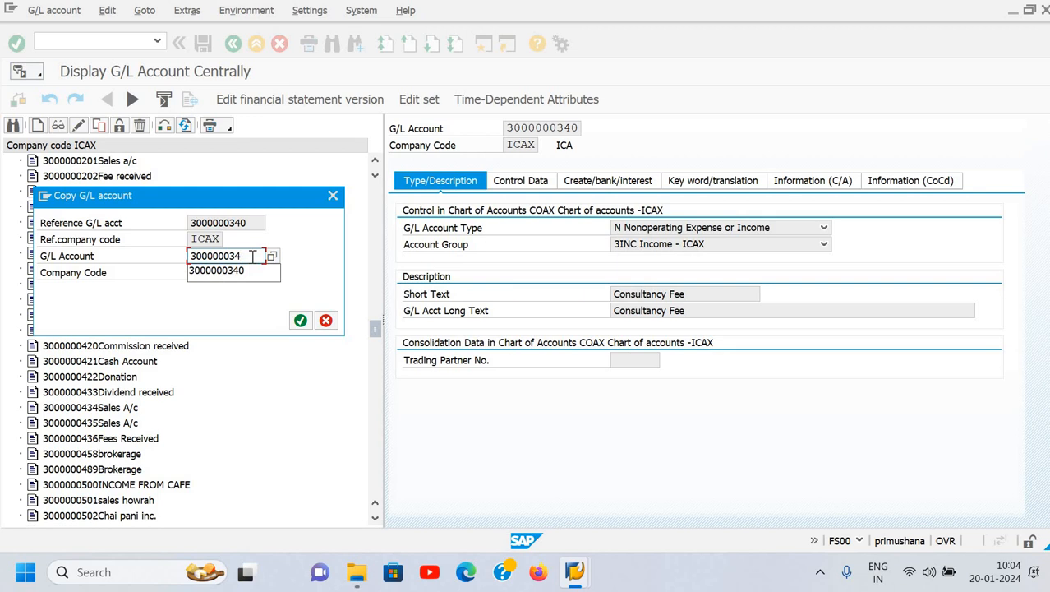
pyautogui.write('1')
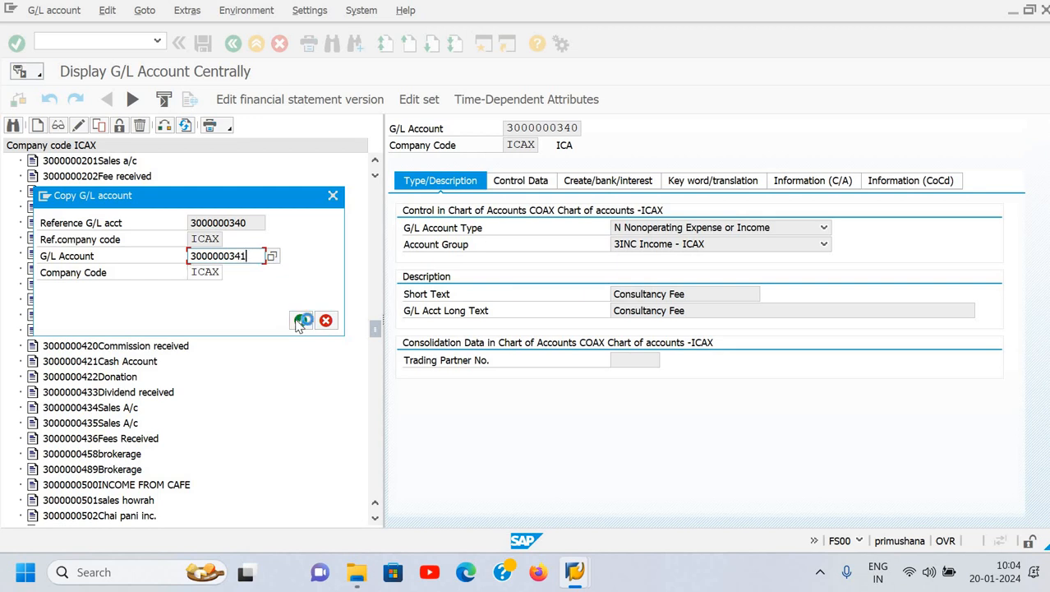
pyautogui.press('Return')
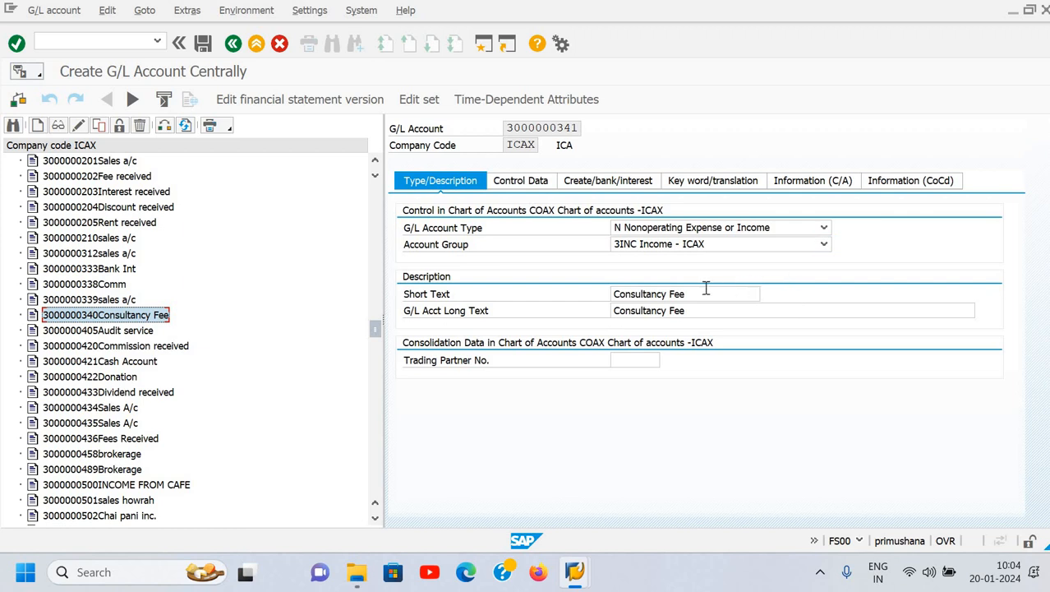
# - Set both the short text and the G/L account long text of the copied account to Interest rec
pyautogui.press('Tab')
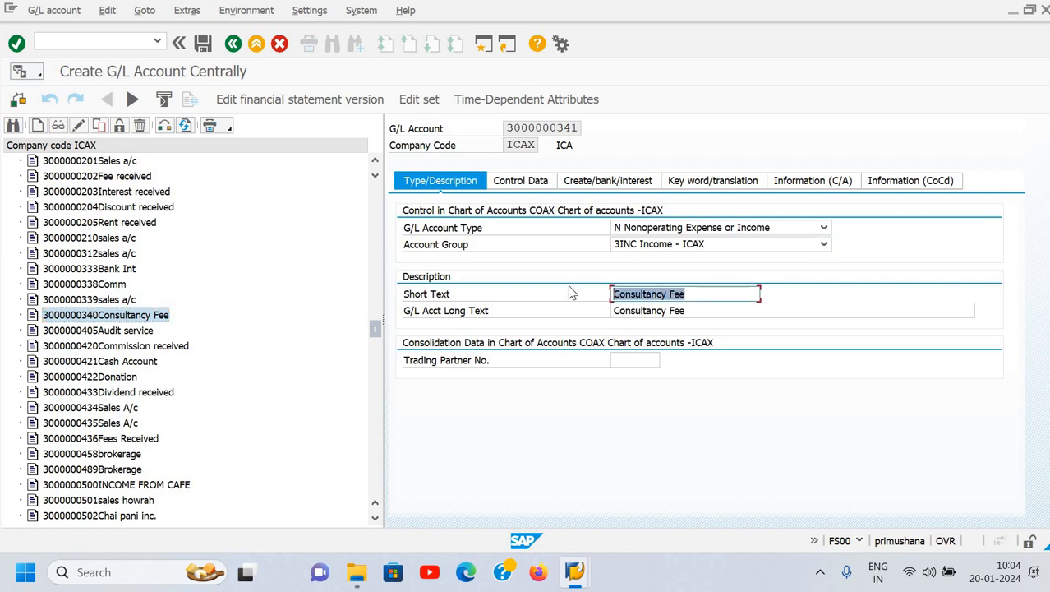
pyautogui.write('In')
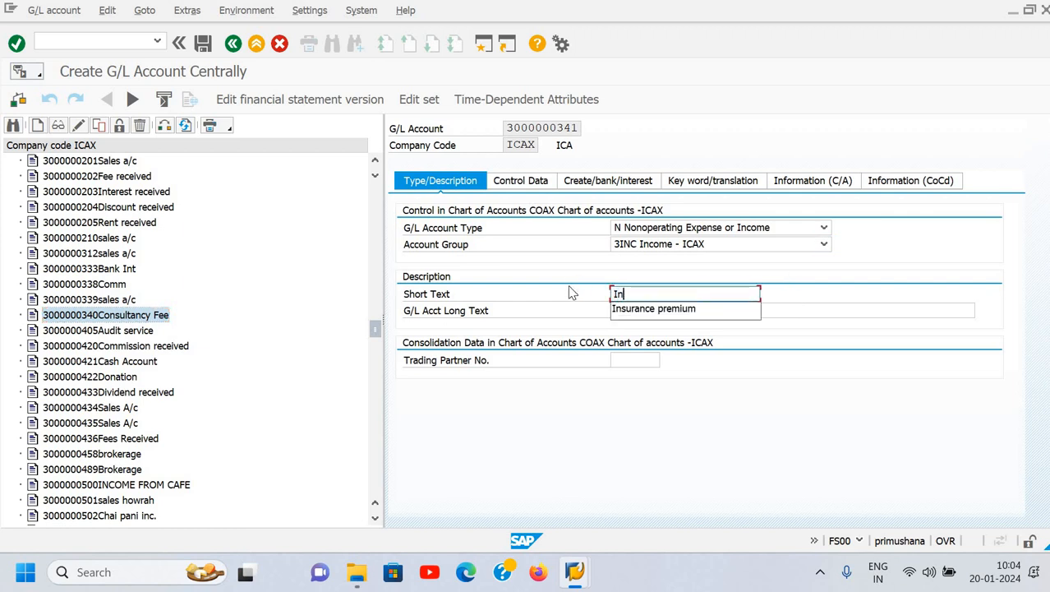
pyautogui.write('terest ')
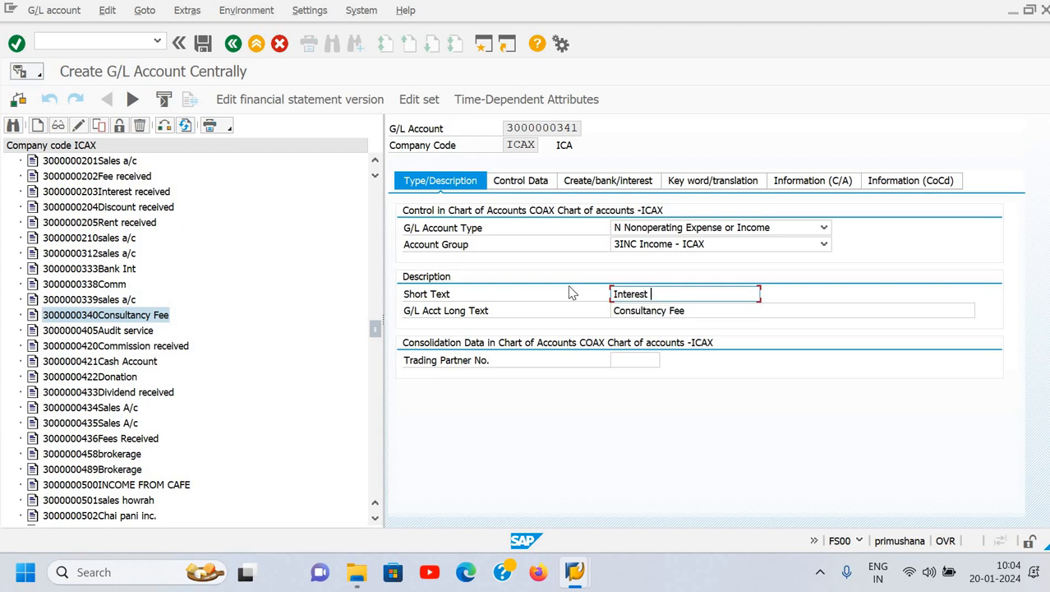
pyautogui.write('rec')
pyautogui.rightClick(699, 295)
pyautogui.rightClick(680, 298)
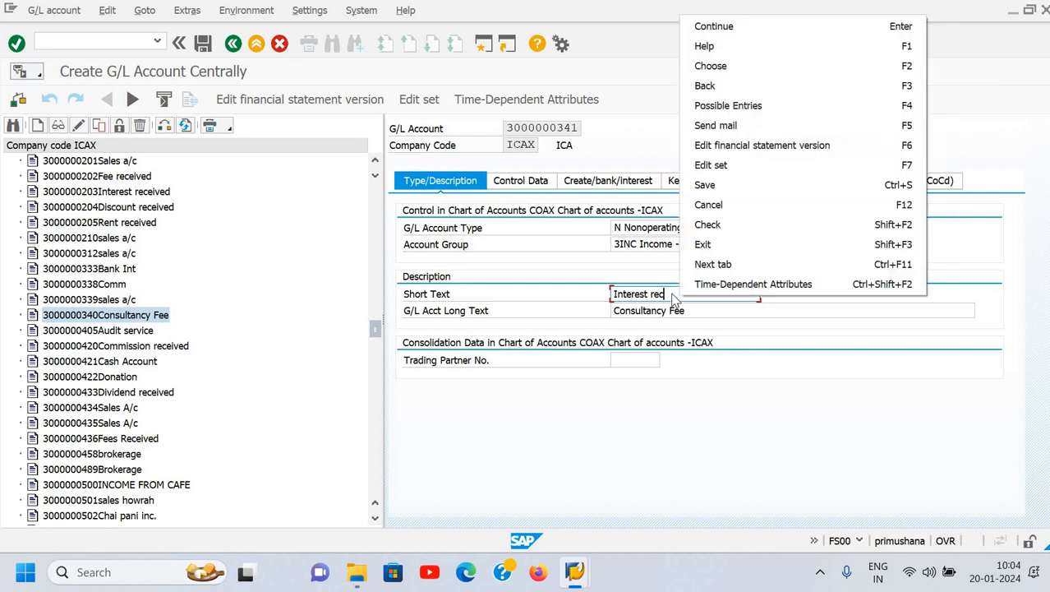
pyautogui.rightClick(672, 294)
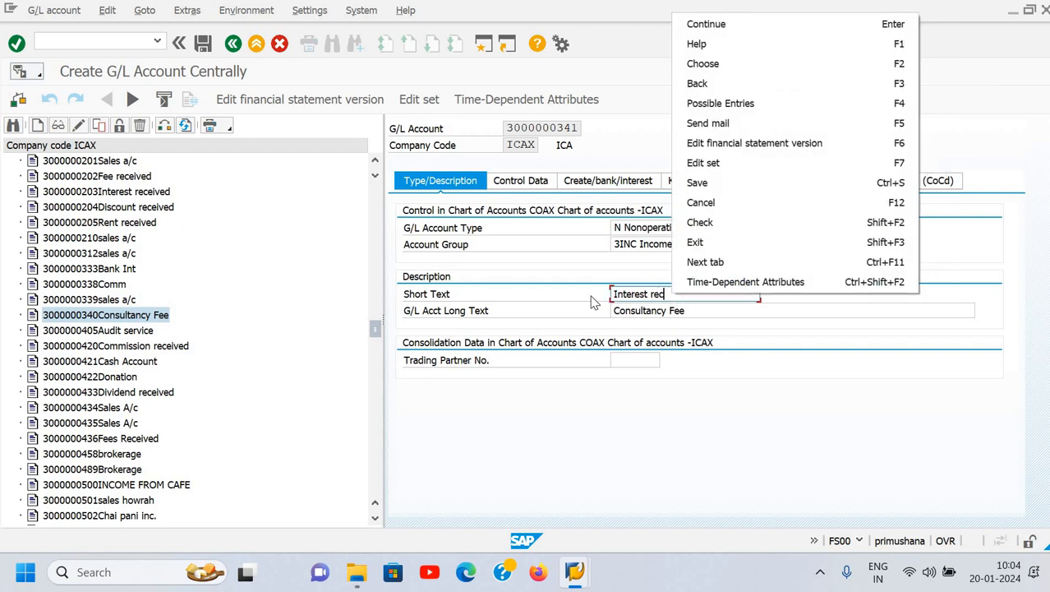
pyautogui.click(593, 296)
pyautogui.press('Tab')
pyautogui.press('Return')
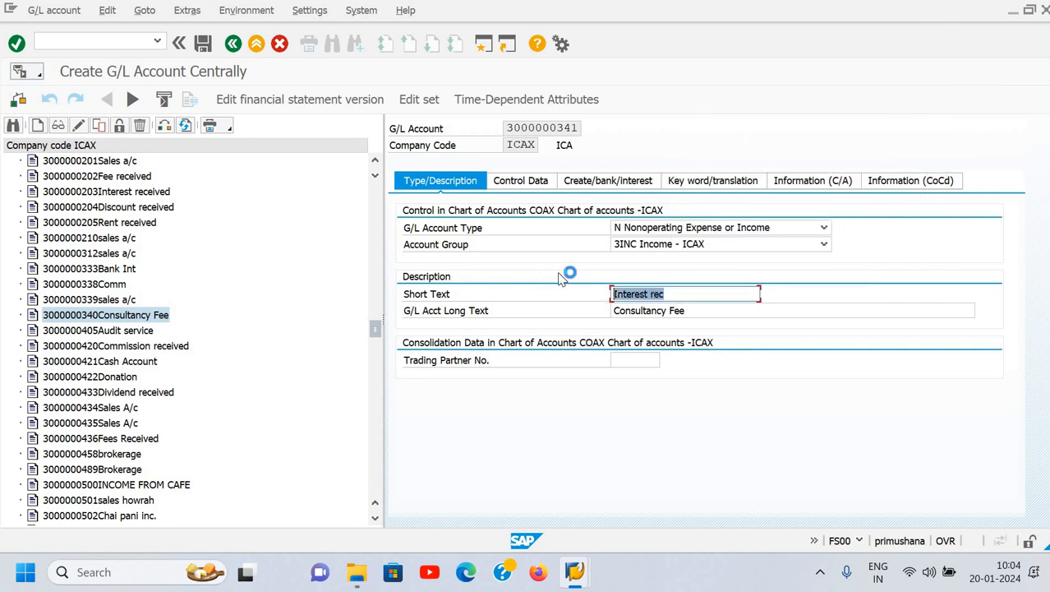
pyautogui.press('Tab')
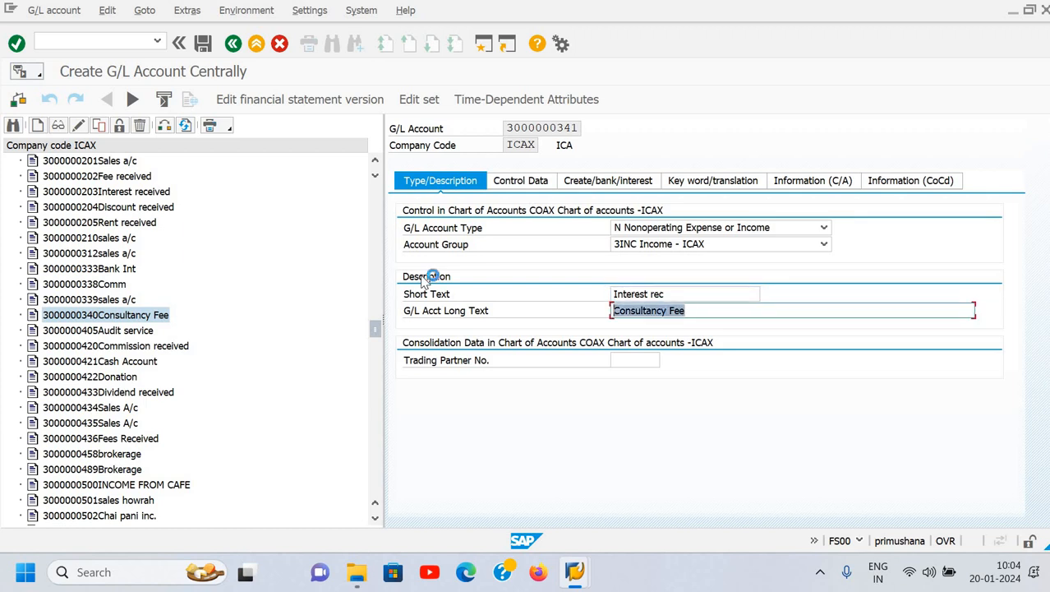
pyautogui.hotkey('ctrl', 'v')
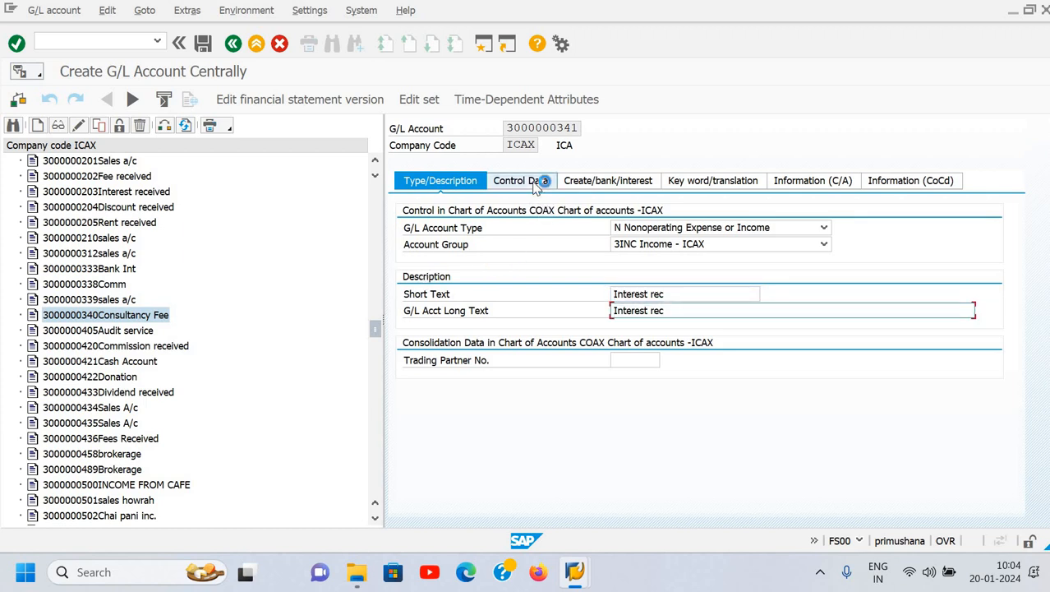
pyautogui.click(536, 185)
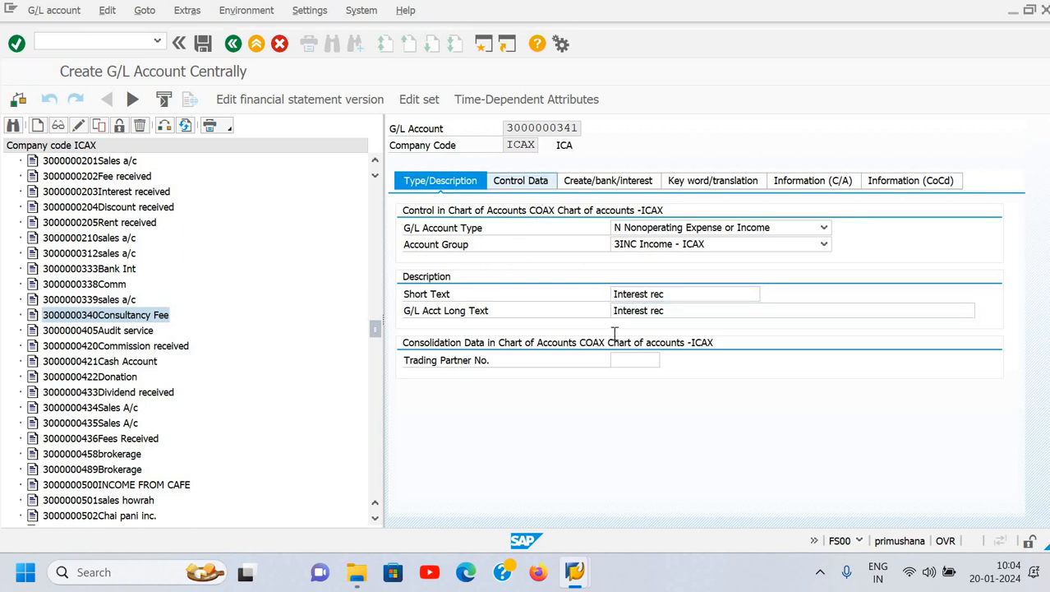
pyautogui.click(595, 187)
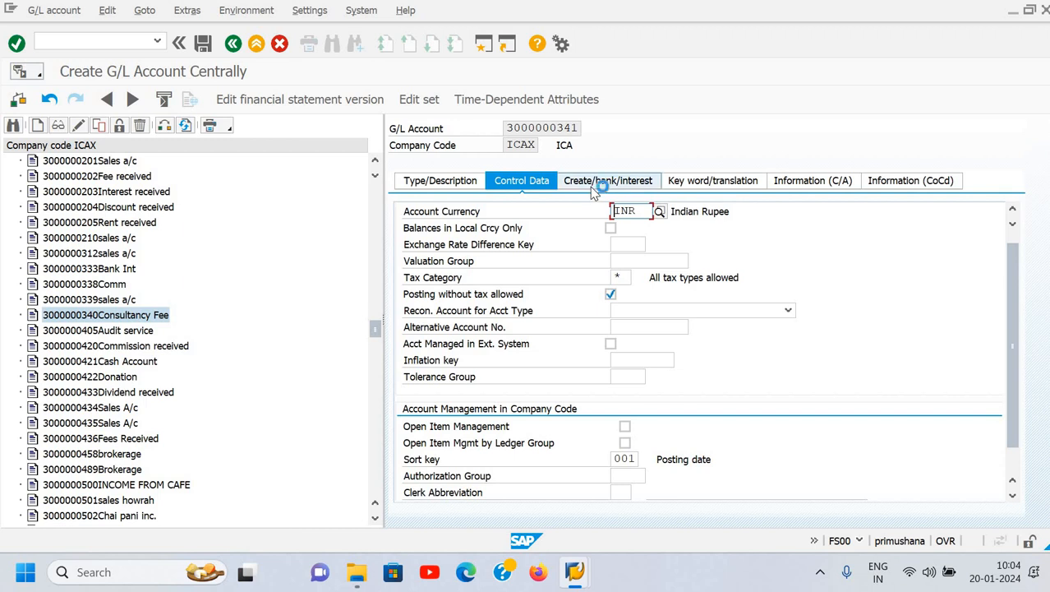
pyautogui.click(713, 181)
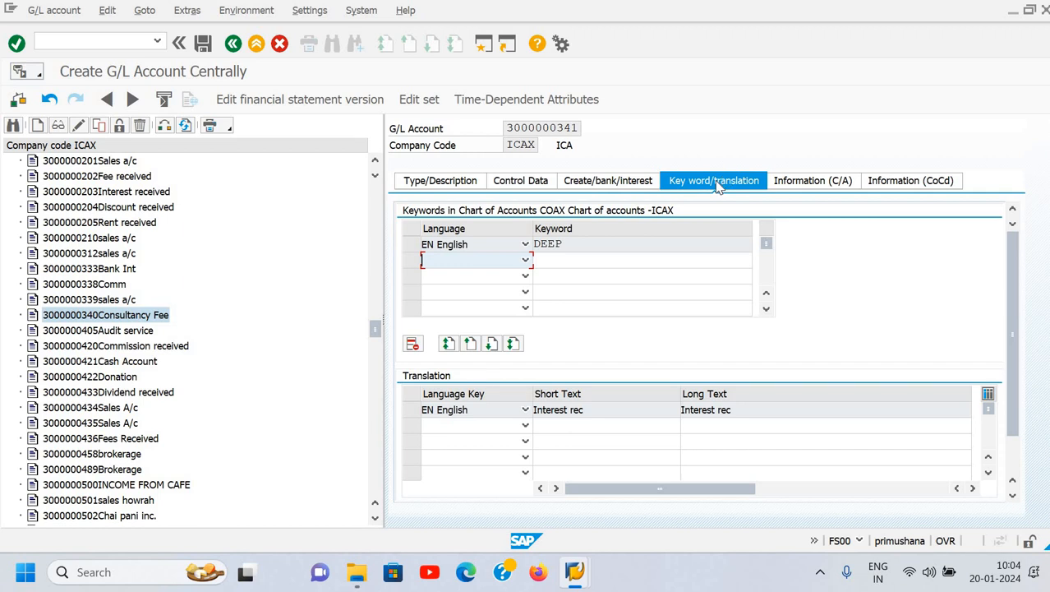
pyautogui.hotkey('ctrl', 's')
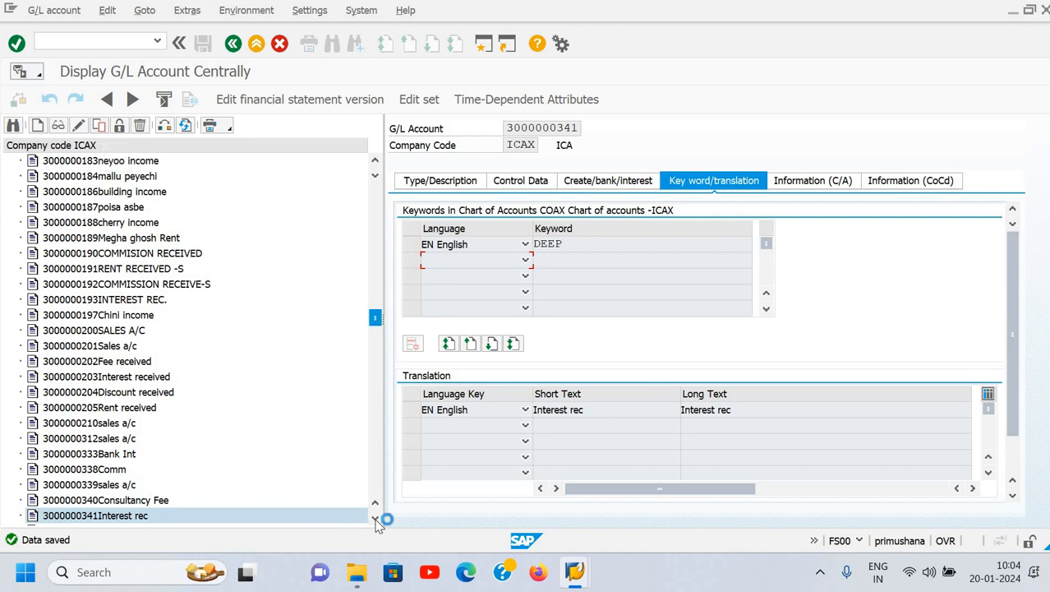
pyautogui.scroll(-5, 376, 523)
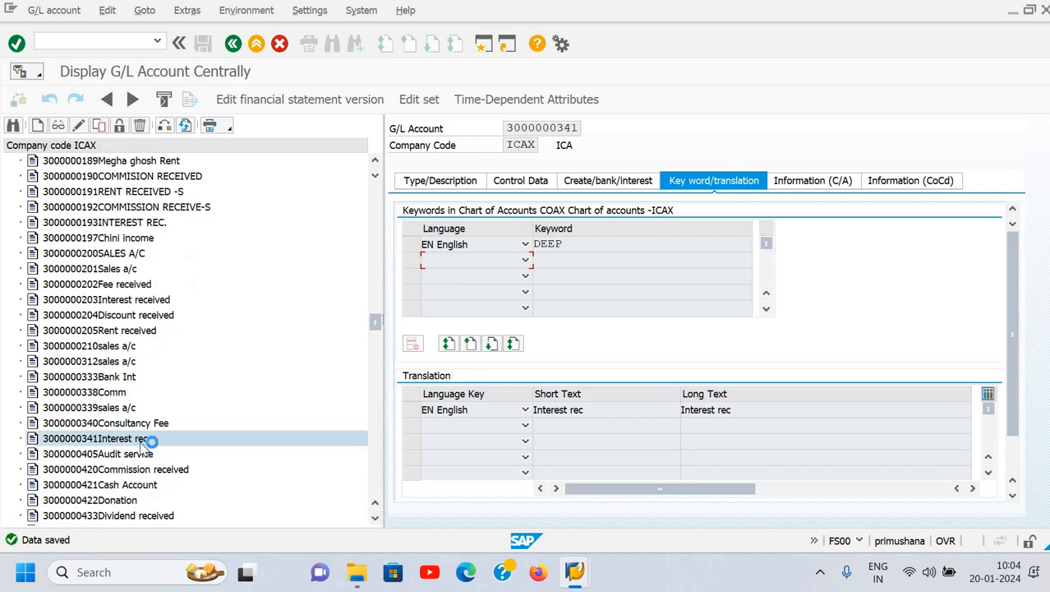
pyautogui.click(100, 127)
pyautogui.click(248, 257)
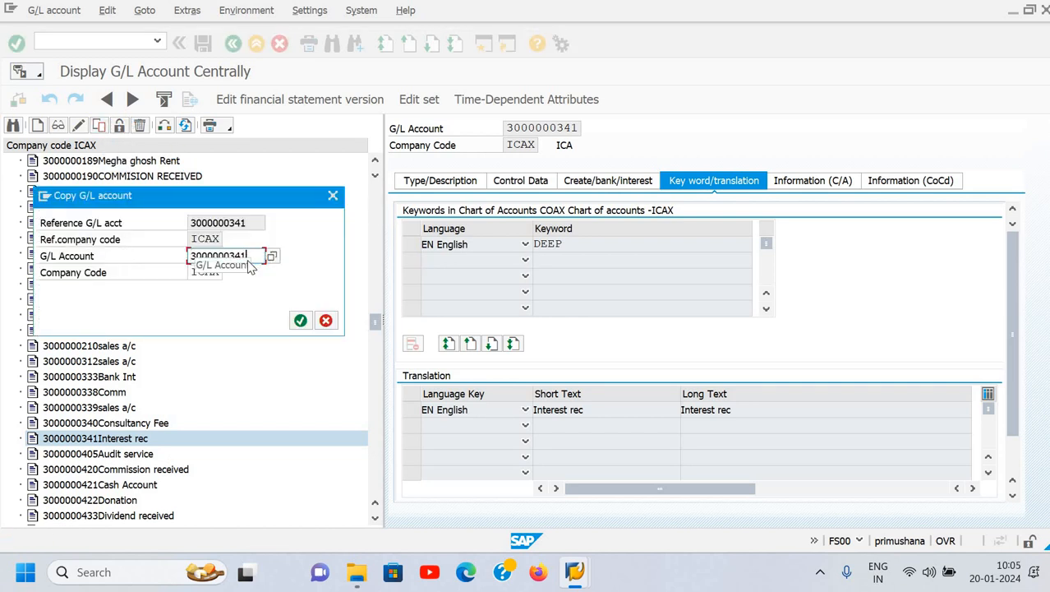
pyautogui.press('BackSpace')
pyautogui.write('2')
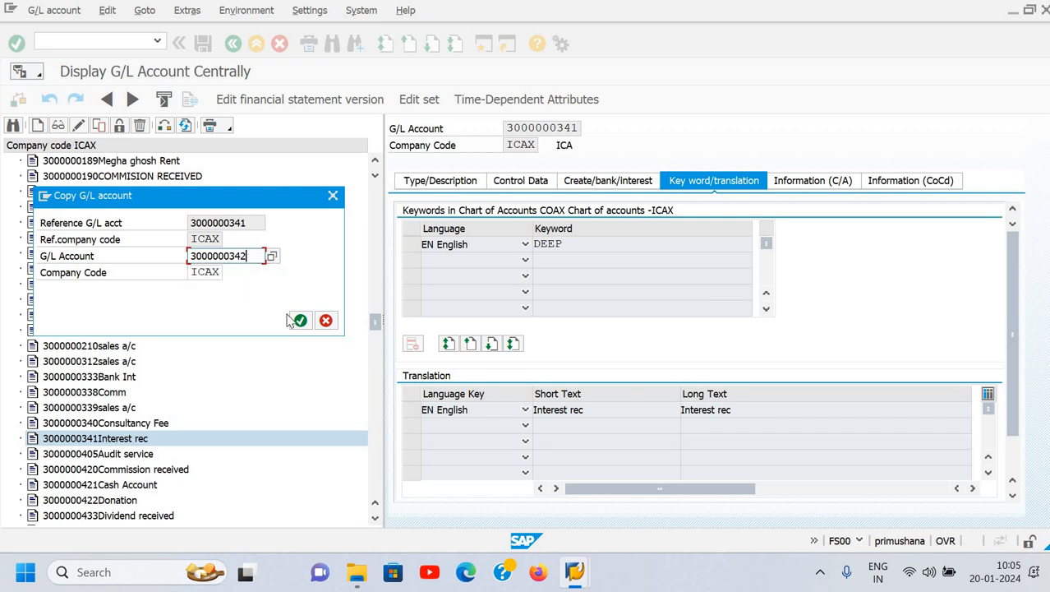
pyautogui.click(301, 320)
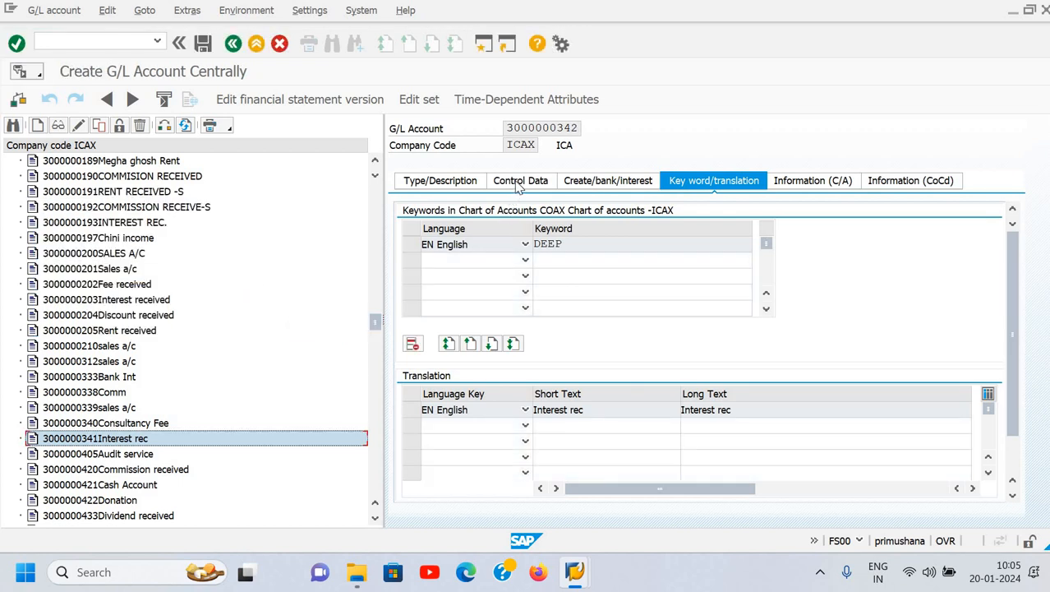
pyautogui.click(468, 185)
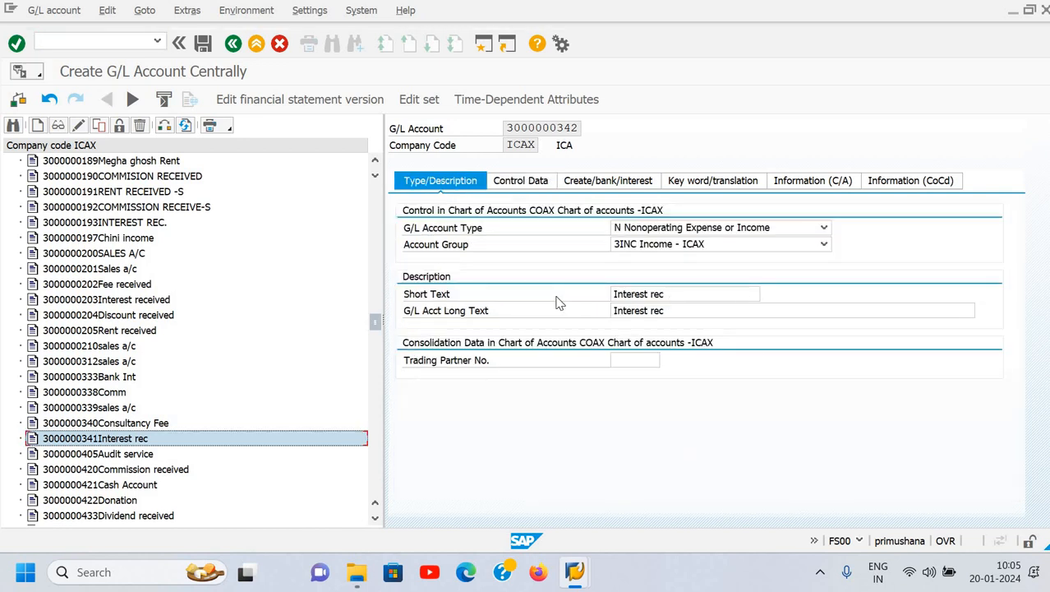
pyautogui.click(556, 296)
pyautogui.write('R')
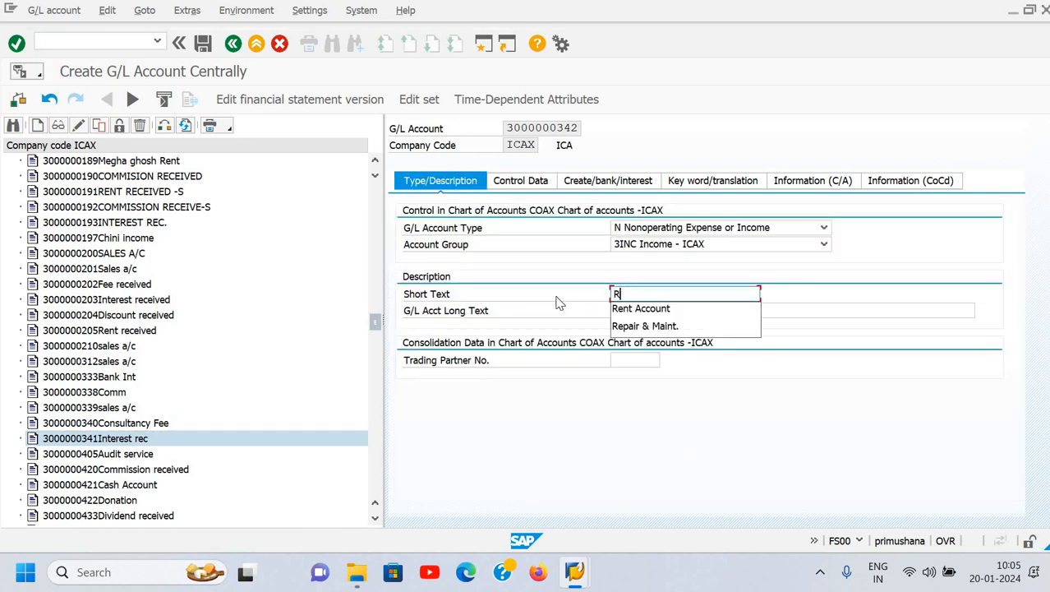
pyautogui.write('ent Rec.')
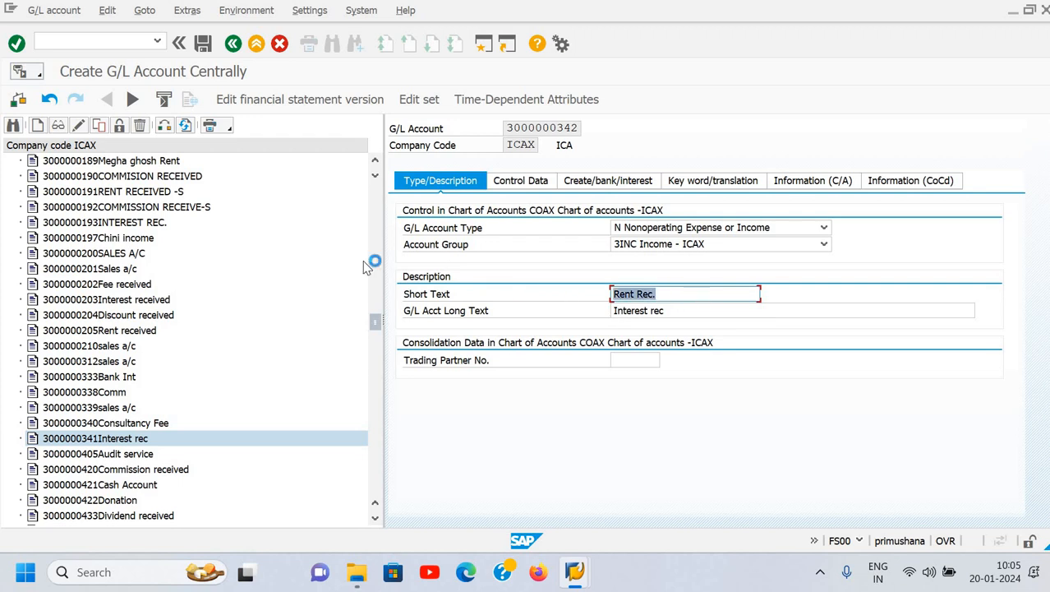
pyautogui.press('Tab')
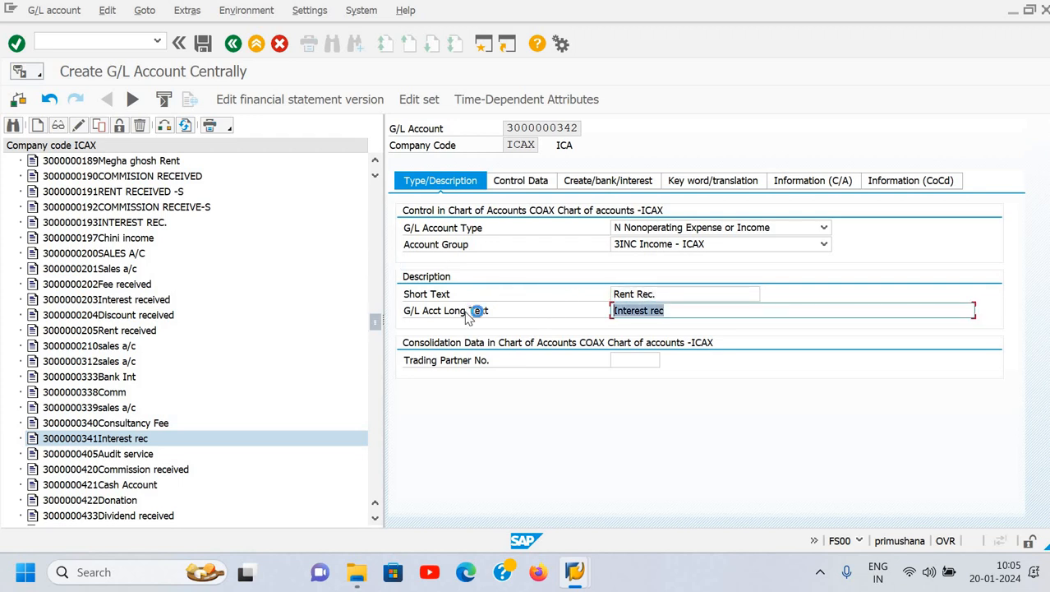
pyautogui.hotkey('ctrl', 'v')
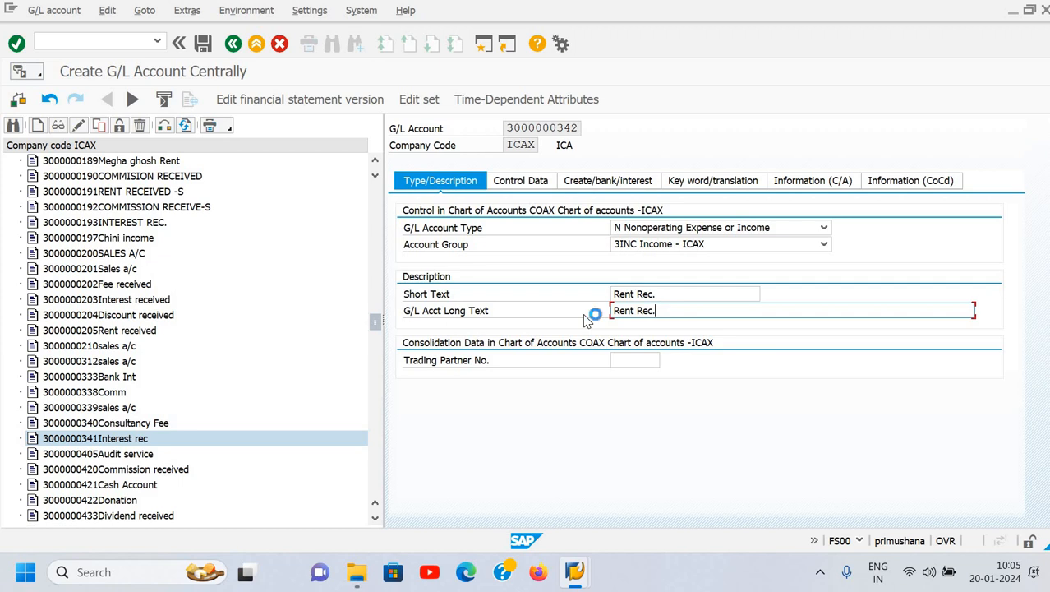
pyautogui.click(526, 185)
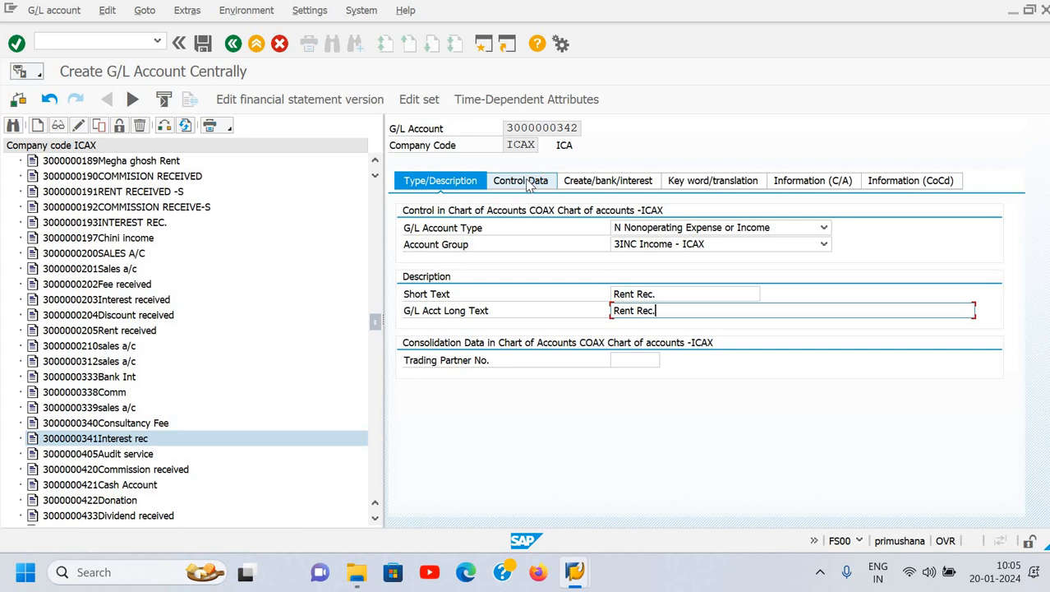
pyautogui.hotkey('ctrl', 's')
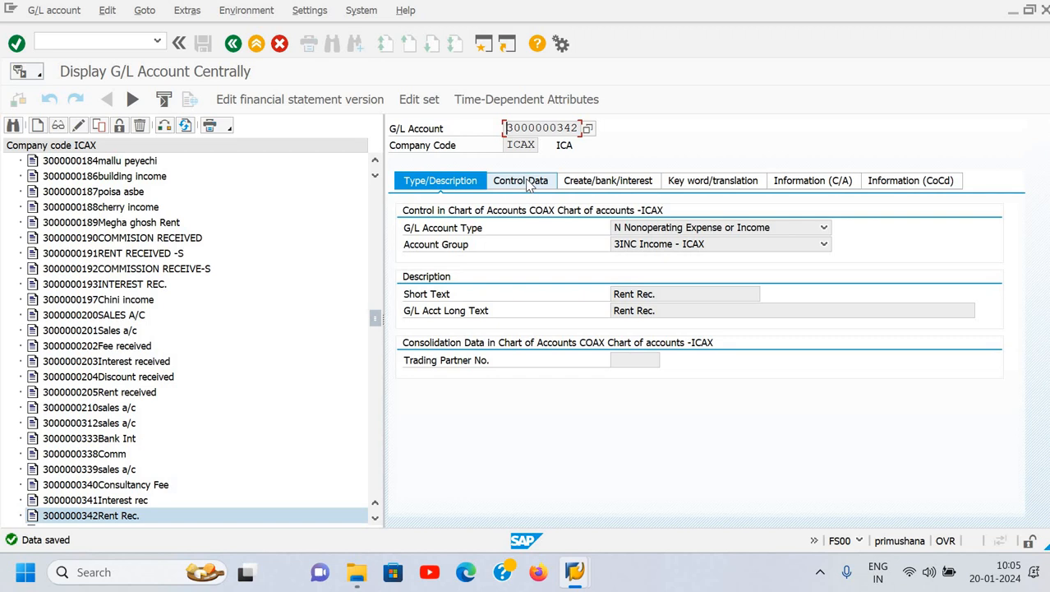
pyautogui.click(79, 126)
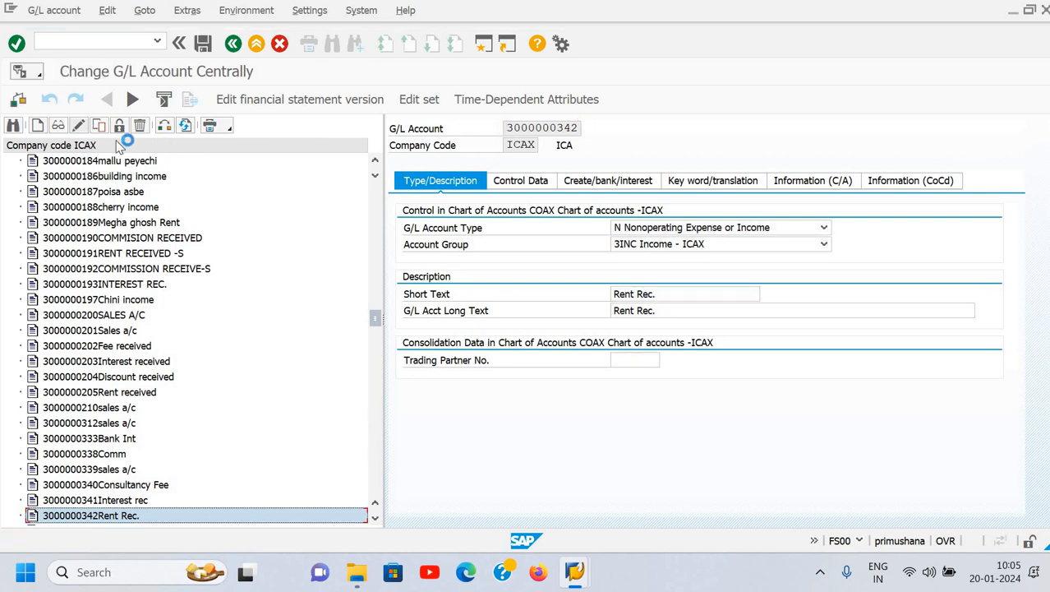
pyautogui.click(696, 294)
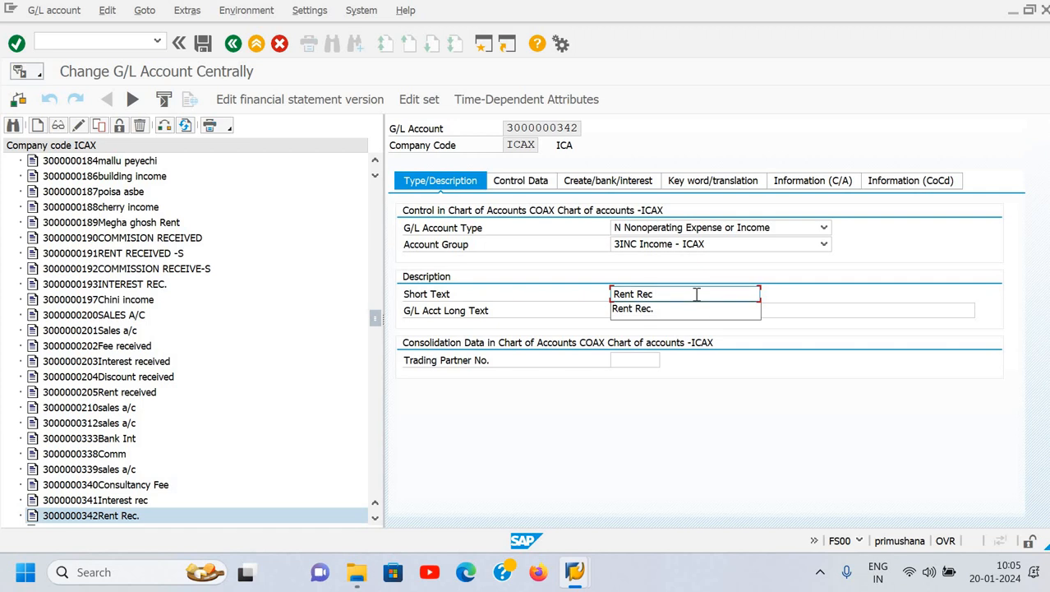
pyautogui.write('eive')
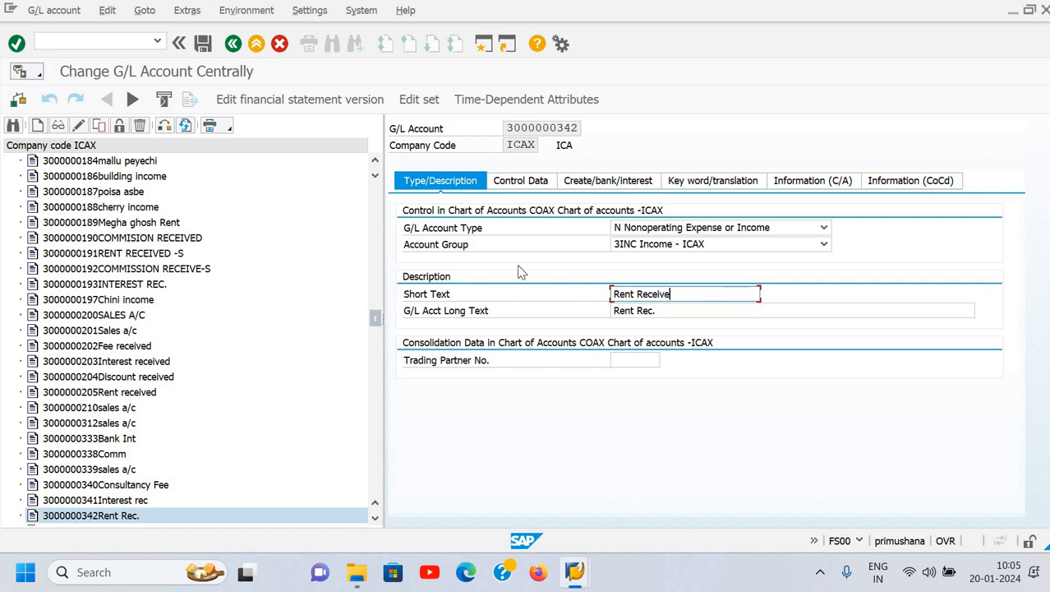
pyautogui.press('Tab')
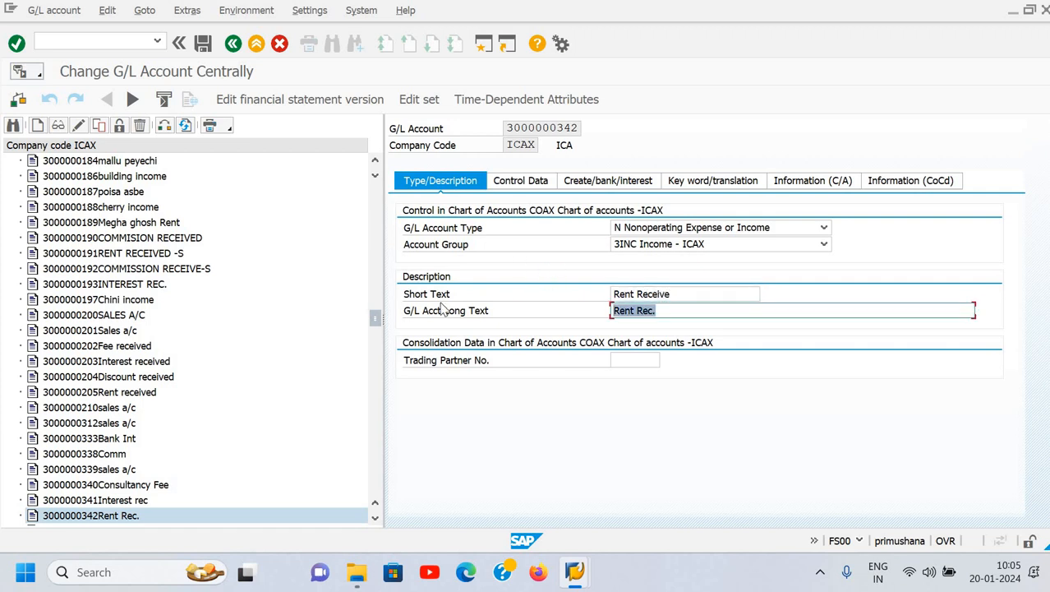
pyautogui.write('Rent Receive')
pyautogui.hotkey('ctrl', 's')
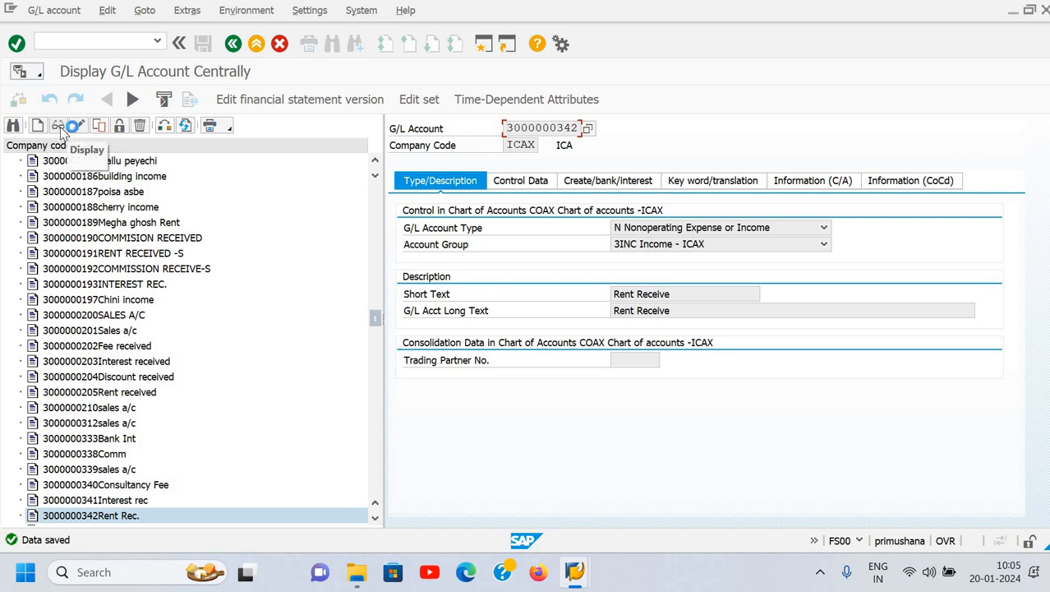
pyautogui.click(59, 129)
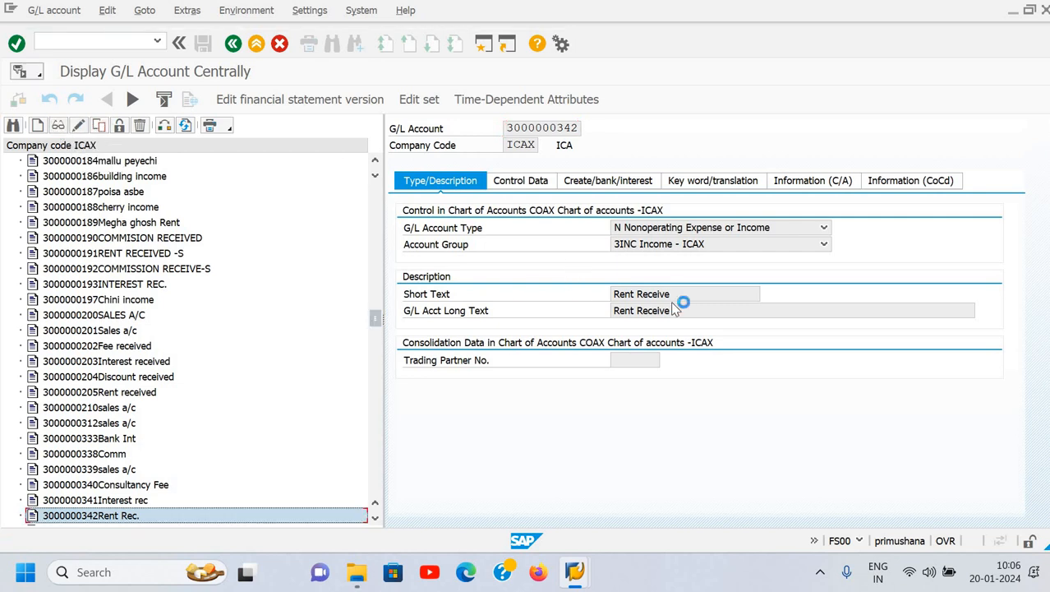
pyautogui.click(610, 180)
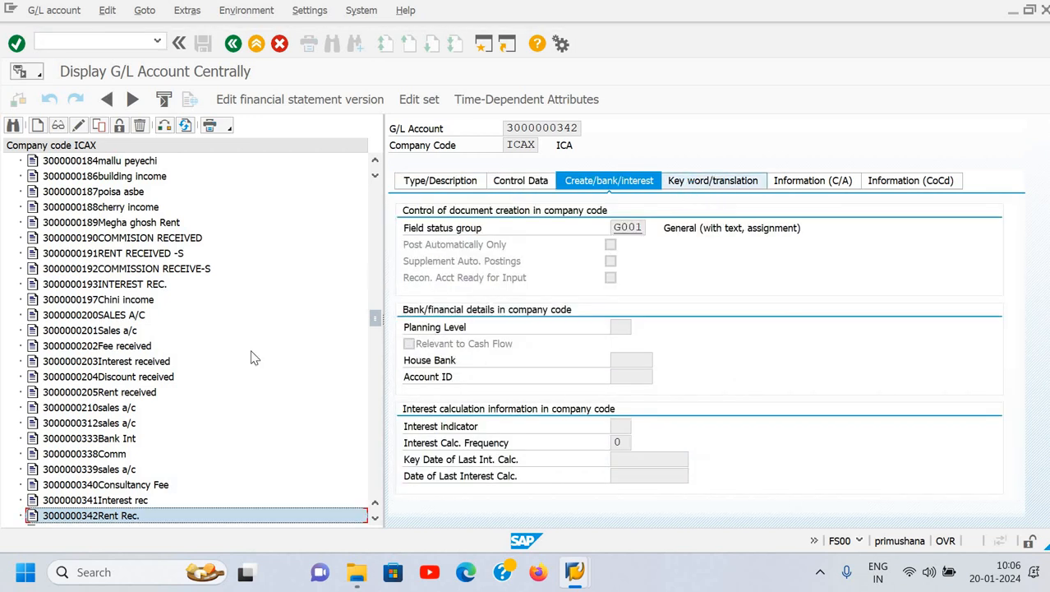
pyautogui.click(138, 500)
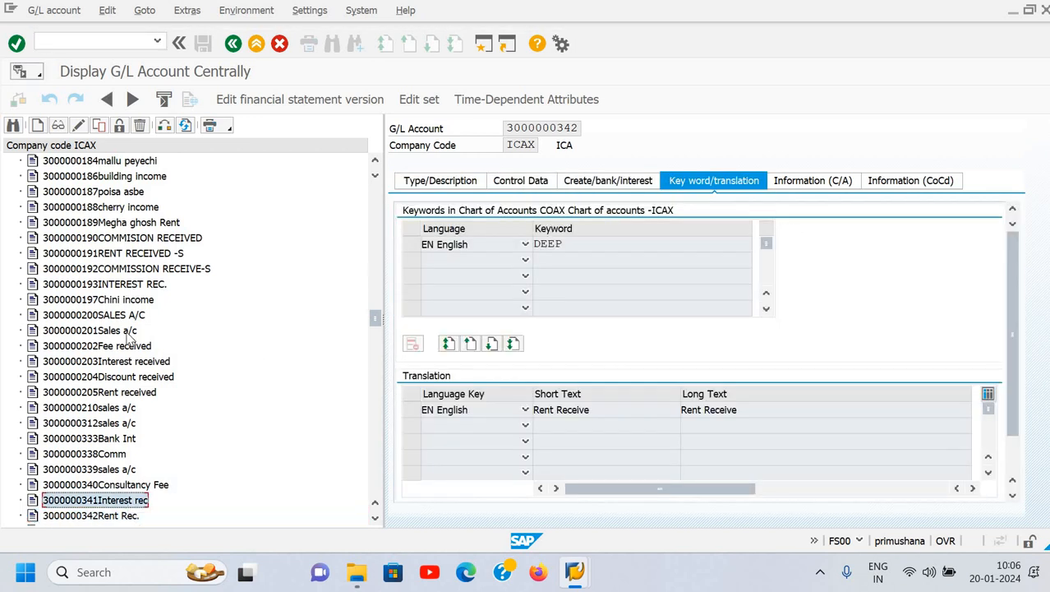
pyautogui.click(123, 484)
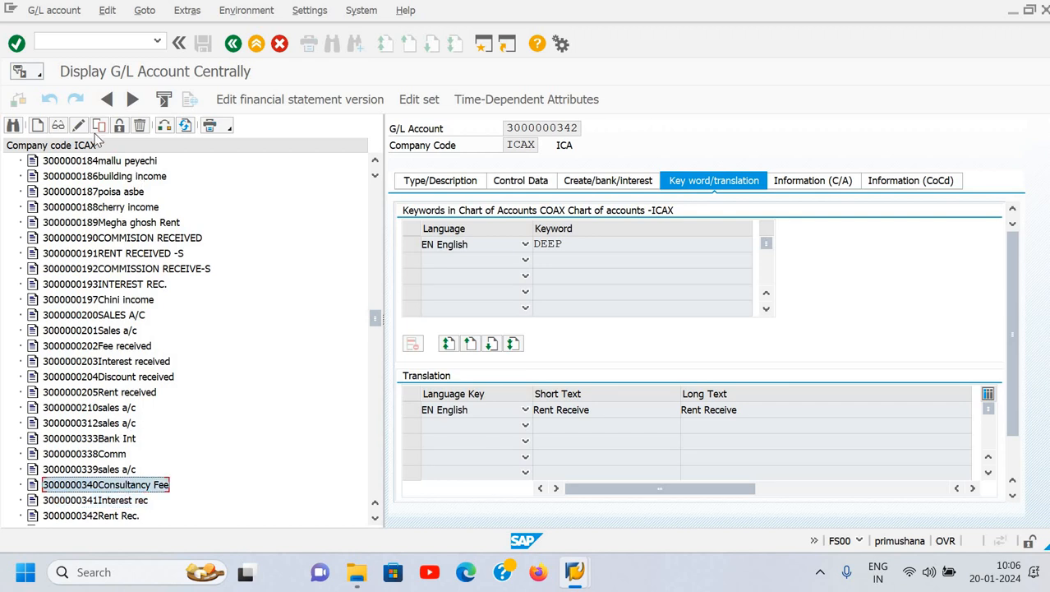
pyautogui.click(78, 126)
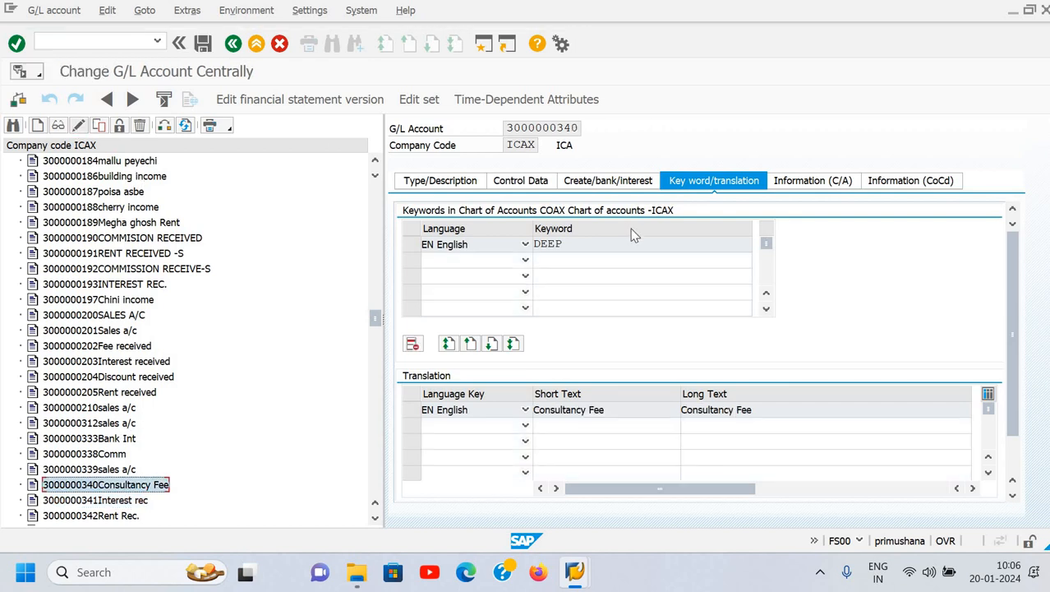
pyautogui.click(563, 183)
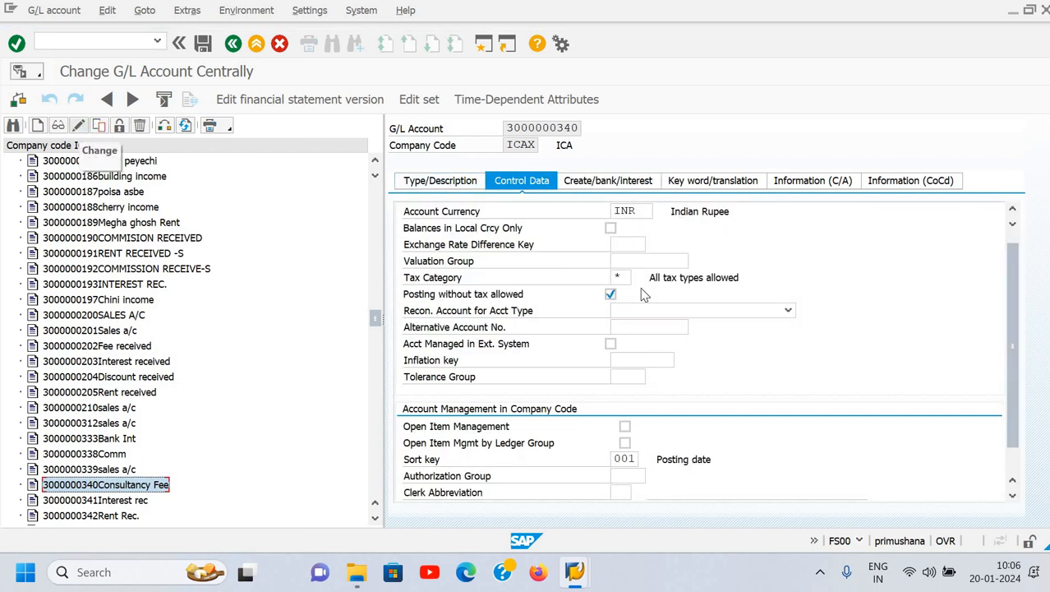
pyautogui.click(458, 182)
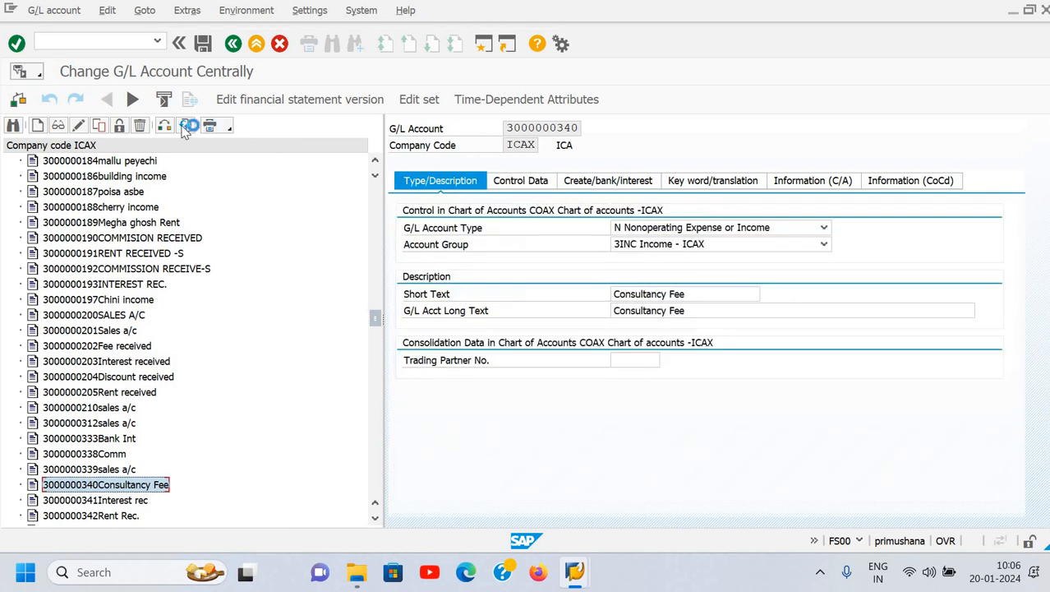
pyautogui.click(59, 127)
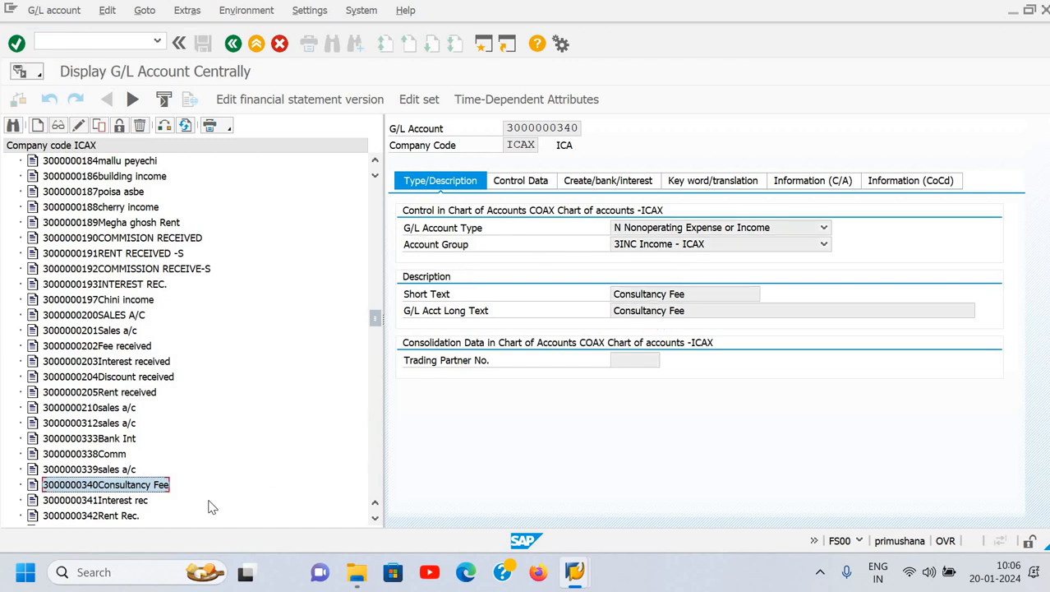
pyautogui.rightClick(135, 484)
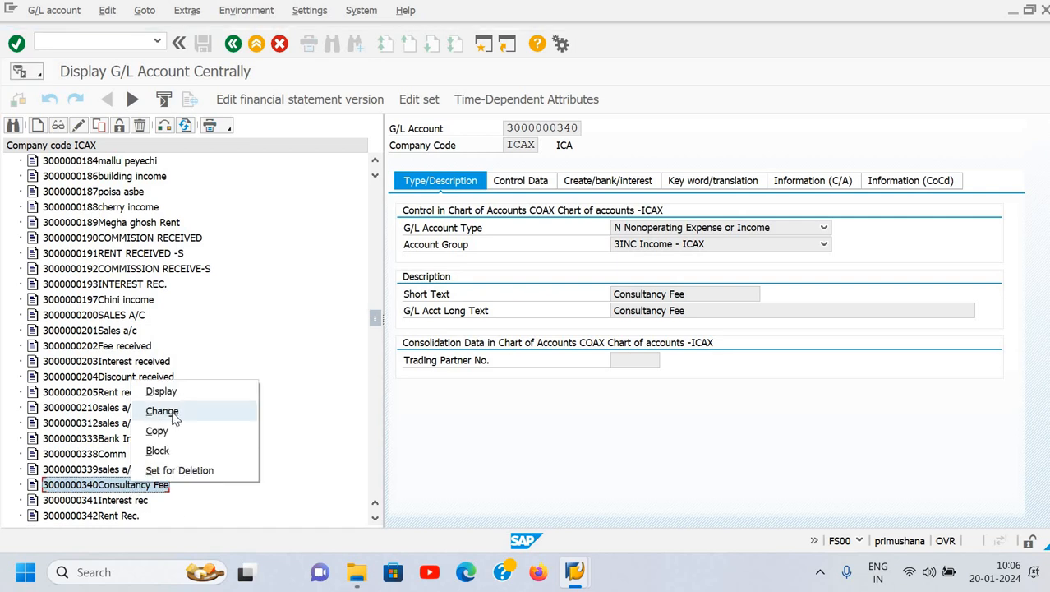
pyautogui.click(164, 454)
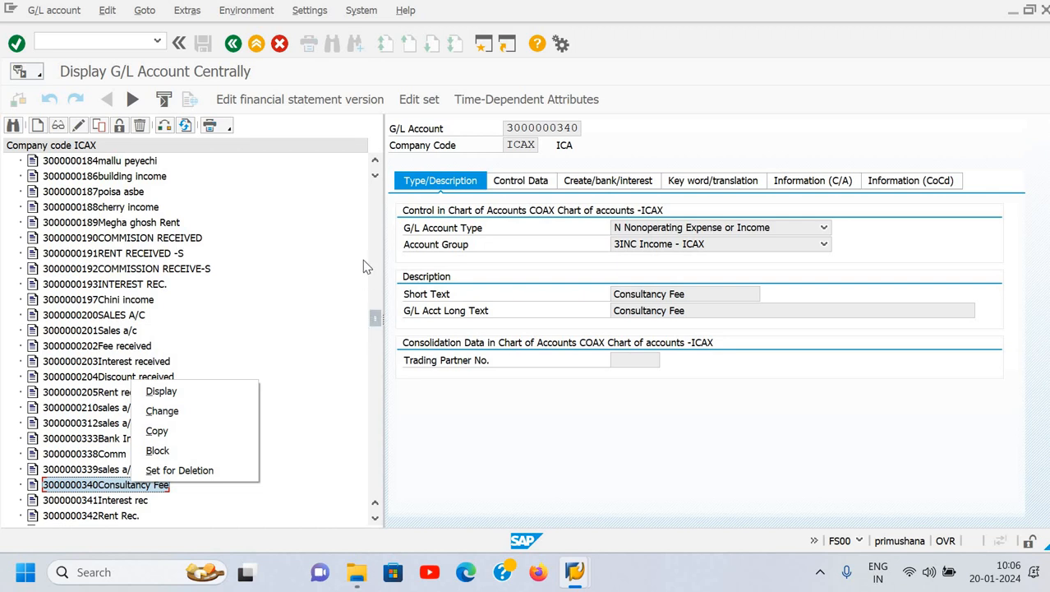
pyautogui.click(362, 227)
# - Collapse the Income - ICAX account group and expand the Expenses - ICAX group in the account list
pyautogui.moveTo(381, 319); pyautogui.dragTo(376, 192)
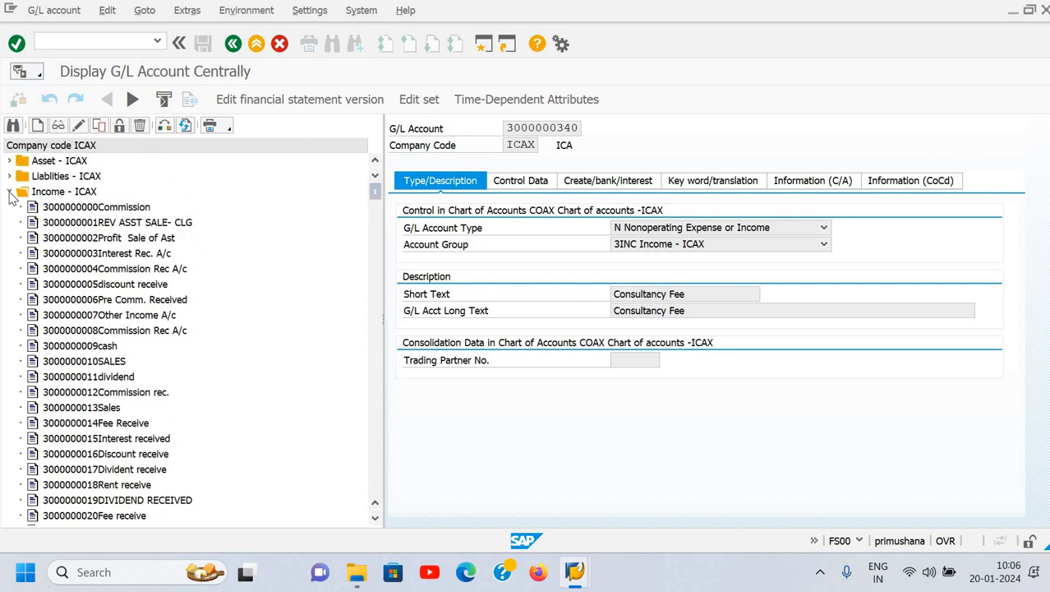
pyautogui.click(9, 191)
pyautogui.click(10, 208)
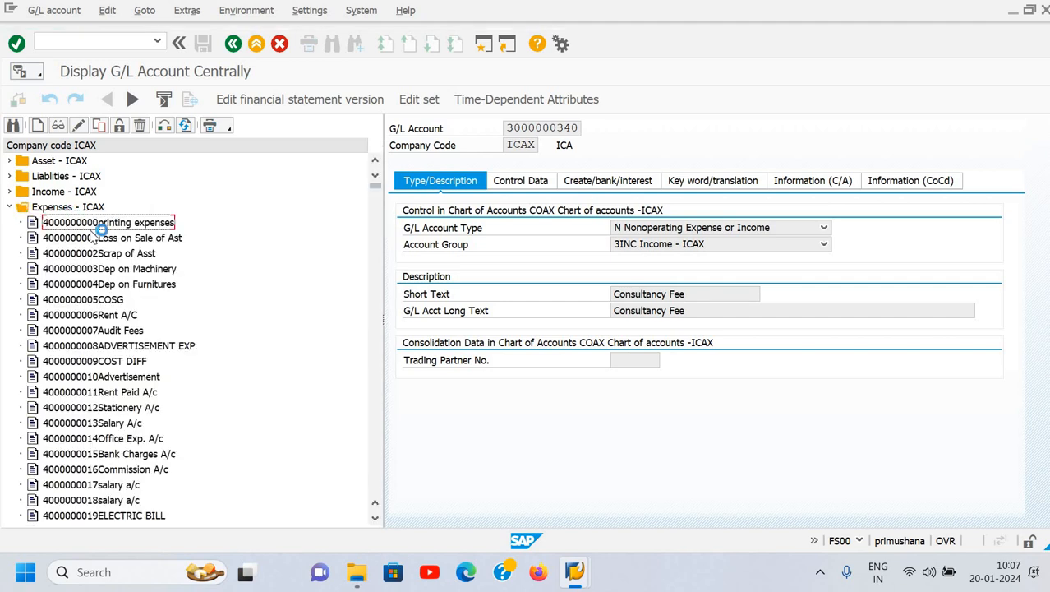
pyautogui.press('Down')
pyautogui.press('Down')
pyautogui.press('Down')
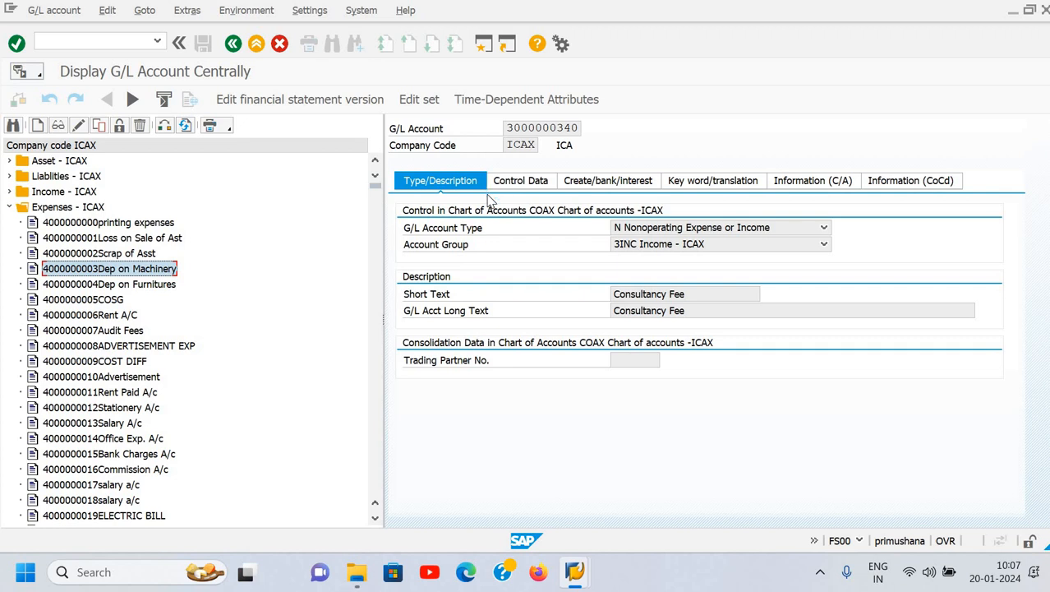
pyautogui.press('Down')
pyautogui.press('Down')
pyautogui.press('Down')
pyautogui.press('Down')
pyautogui.press('Down')
pyautogui.press('Down')
pyautogui.press('Down')
pyautogui.press('Down')
pyautogui.press('Down')
pyautogui.press('Down')
pyautogui.press('Down')
pyautogui.press('Down')
pyautogui.press('Down')
pyautogui.press('Down')
pyautogui.press('Down')
pyautogui.press('Down')
pyautogui.press('Down')
pyautogui.press('Down')
pyautogui.press('Down')
pyautogui.press('Down')
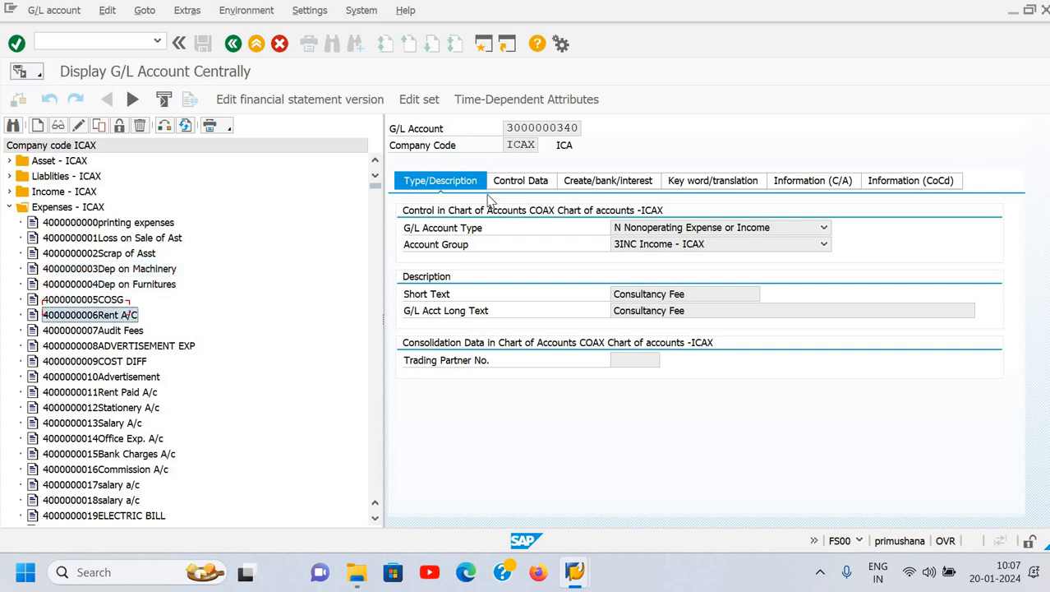
pyautogui.press('Down')
pyautogui.press('Down')
pyautogui.press('Down')
pyautogui.press('Down')
pyautogui.press('Down')
pyautogui.press('Down')
pyautogui.press('Down')
pyautogui.press('Down')
pyautogui.press('Down')
pyautogui.press('Down')
pyautogui.press('Down')
pyautogui.press('Down')
pyautogui.press('Down')
pyautogui.press('Down')
pyautogui.press('Down')
pyautogui.press('Down')
pyautogui.press('Down')
pyautogui.press('Down')
pyautogui.press('Down')
pyautogui.press('Down')
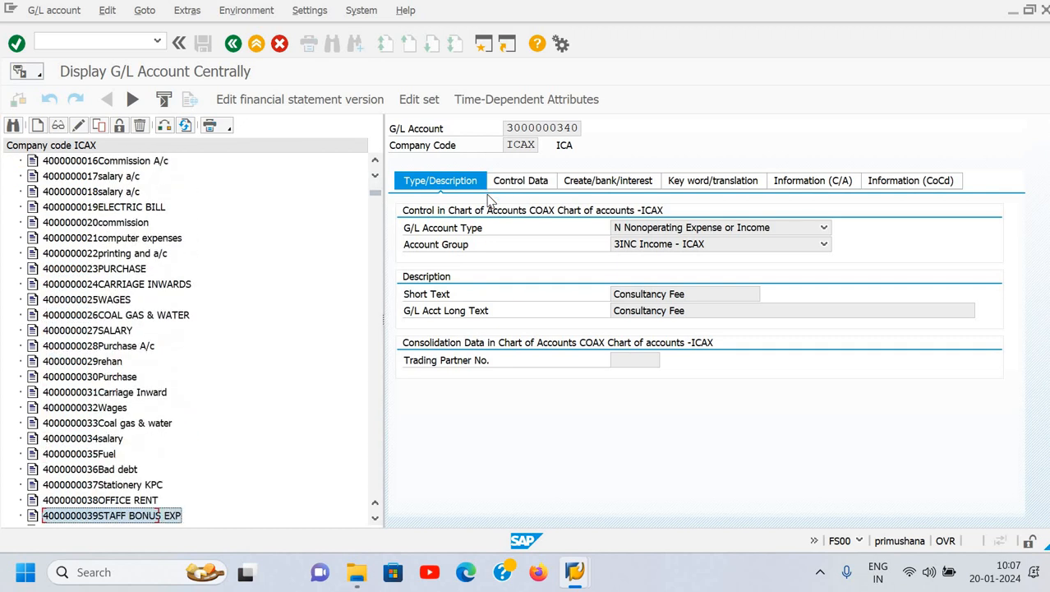
pyautogui.press('Down')
pyautogui.press('Down')
pyautogui.press('Down')
pyautogui.press('Down')
pyautogui.press('Down')
pyautogui.press('Down')
pyautogui.press('Down')
pyautogui.press('Down')
pyautogui.press('Down')
pyautogui.press('Down')
pyautogui.press('Down')
pyautogui.press('Down')
pyautogui.press('Down')
pyautogui.press('Down')
pyautogui.press('Down')
pyautogui.press('Down')
pyautogui.press('Down')
pyautogui.press('Down')
pyautogui.press('Down')
pyautogui.press('Down')
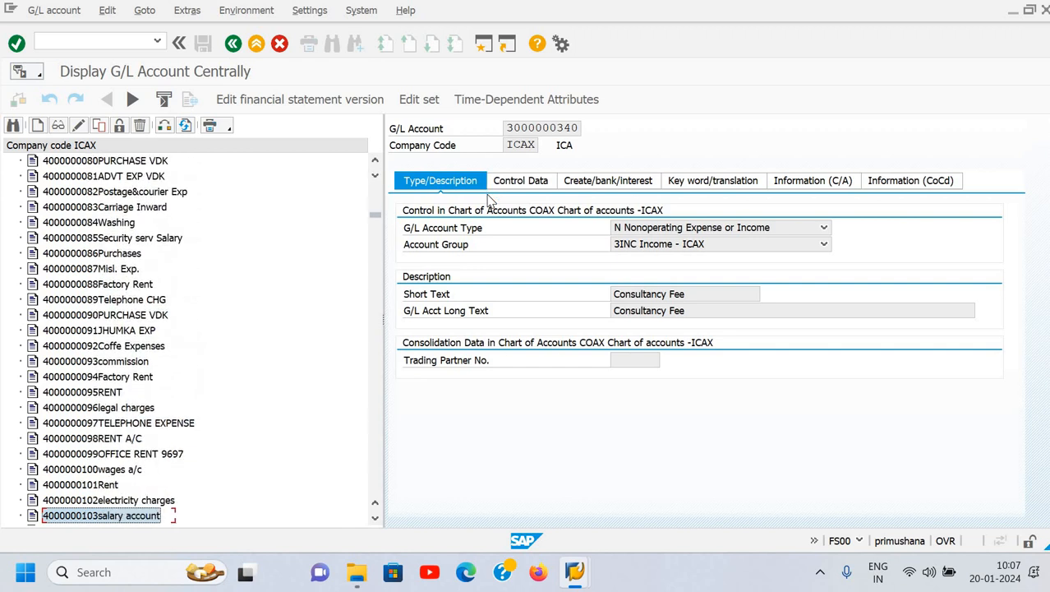
pyautogui.press('Down')
pyautogui.press('Down')
pyautogui.press('Down')
pyautogui.press('Down')
pyautogui.press('Down')
pyautogui.press('Down')
pyautogui.press('Down')
pyautogui.press('Down')
pyautogui.press('Down')
pyautogui.press('Down')
pyautogui.press('Down')
pyautogui.press('Down')
pyautogui.press('Down')
pyautogui.press('Down')
pyautogui.press('Down')
pyautogui.press('Down')
pyautogui.press('Down')
pyautogui.press('Down')
pyautogui.press('Down')
pyautogui.press('Down')
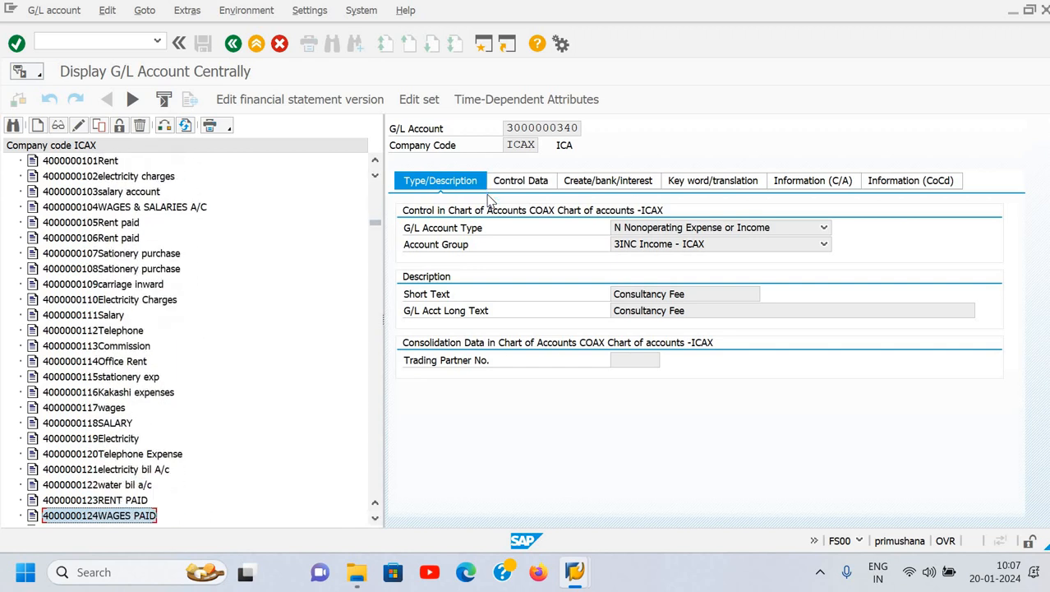
pyautogui.press('Down')
pyautogui.press('Down')
pyautogui.press('Down')
pyautogui.press('Down')
pyautogui.press('Down')
pyautogui.press('Down')
pyautogui.press('Down')
pyautogui.press('Down')
pyautogui.press('Down')
pyautogui.press('Down')
pyautogui.press('Down')
pyautogui.press('Down')
pyautogui.press('Down')
pyautogui.press('Down')
pyautogui.press('Down')
pyautogui.press('Down')
pyautogui.press('Down')
pyautogui.press('Down')
pyautogui.press('Down')
pyautogui.press('Down')
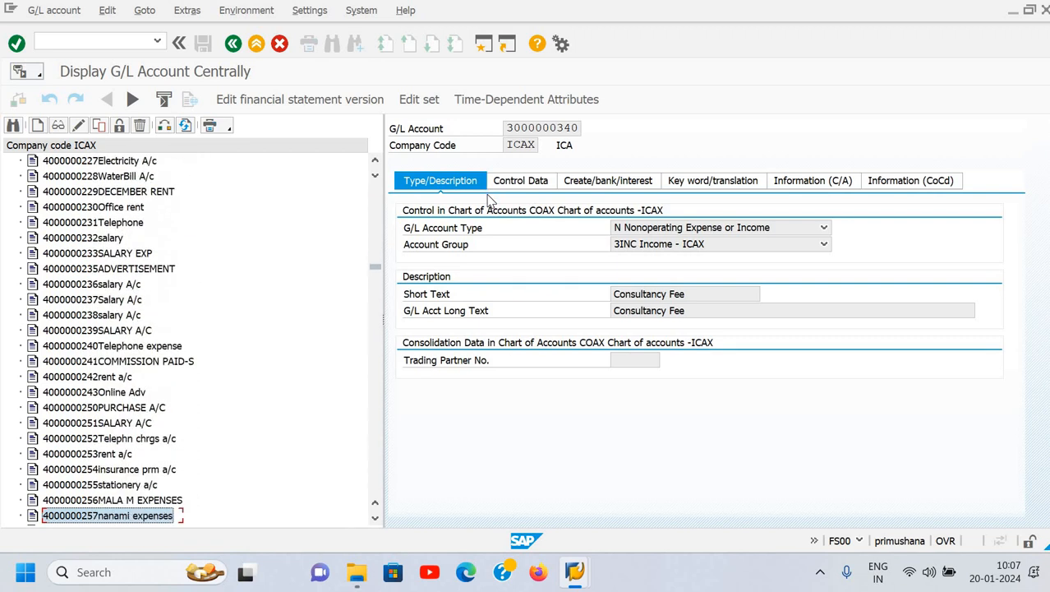
pyautogui.press('Down')
pyautogui.press('Down')
pyautogui.press('Down')
pyautogui.press('Down')
pyautogui.press('Down')
pyautogui.press('Down')
pyautogui.press('Down')
pyautogui.press('Down')
pyautogui.press('Down')
pyautogui.press('Down')
pyautogui.press('Down')
pyautogui.press('Down')
pyautogui.press('Down')
pyautogui.press('Down')
pyautogui.press('Down')
pyautogui.press('Down')
pyautogui.press('Down')
pyautogui.press('Down')
pyautogui.press('Down')
pyautogui.press('Down')
pyautogui.press('Down')
pyautogui.press('Down')
pyautogui.press('Down')
pyautogui.press('Down')
pyautogui.press('Down')
pyautogui.press('Down')
pyautogui.press('Down')
pyautogui.press('Down')
pyautogui.press('Down')
pyautogui.press('Down')
pyautogui.press('Down')
pyautogui.press('Down')
pyautogui.press('Down')
pyautogui.press('Down')
pyautogui.press('Down')
pyautogui.press('Down')
pyautogui.press('Down')
pyautogui.press('Down')
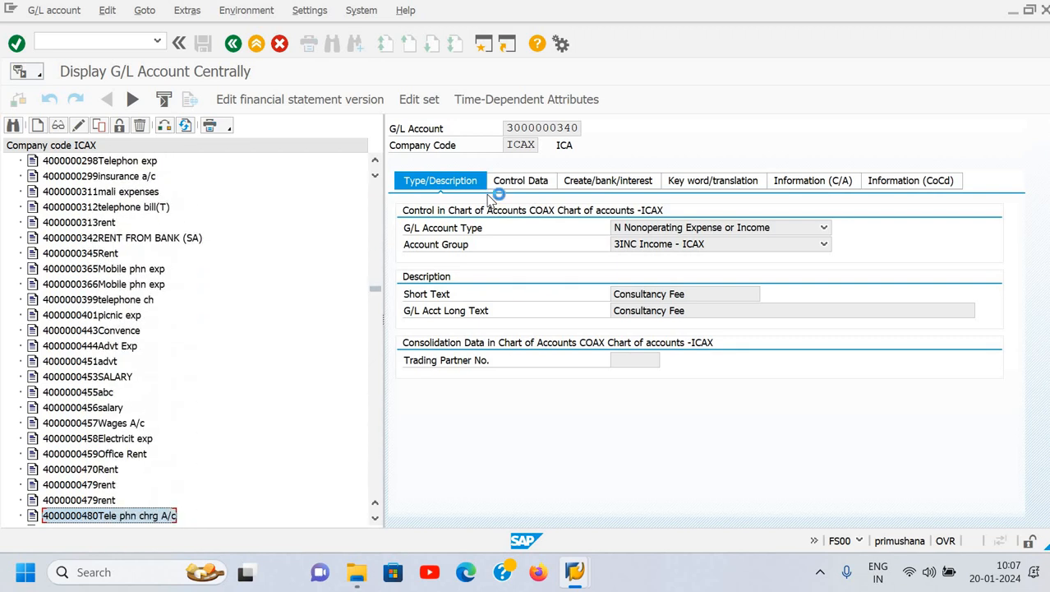
pyautogui.press('Up')
pyautogui.press('Up')
pyautogui.press('Up')
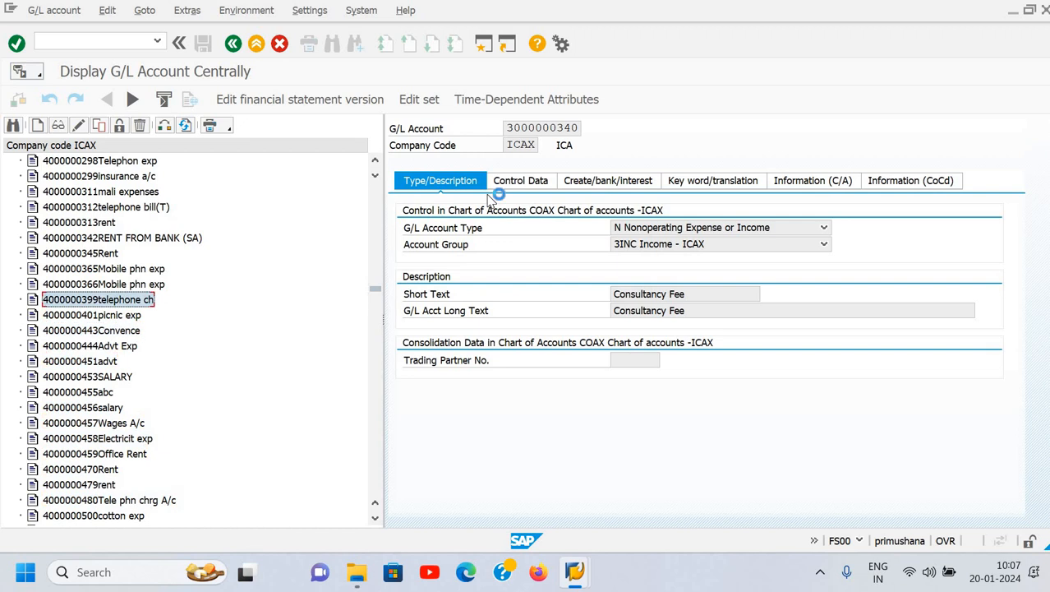
pyautogui.press('Down')
pyautogui.press('Up')
pyautogui.press('Up')
pyautogui.press('Up')
pyautogui.press('Up')
pyautogui.press('Up')
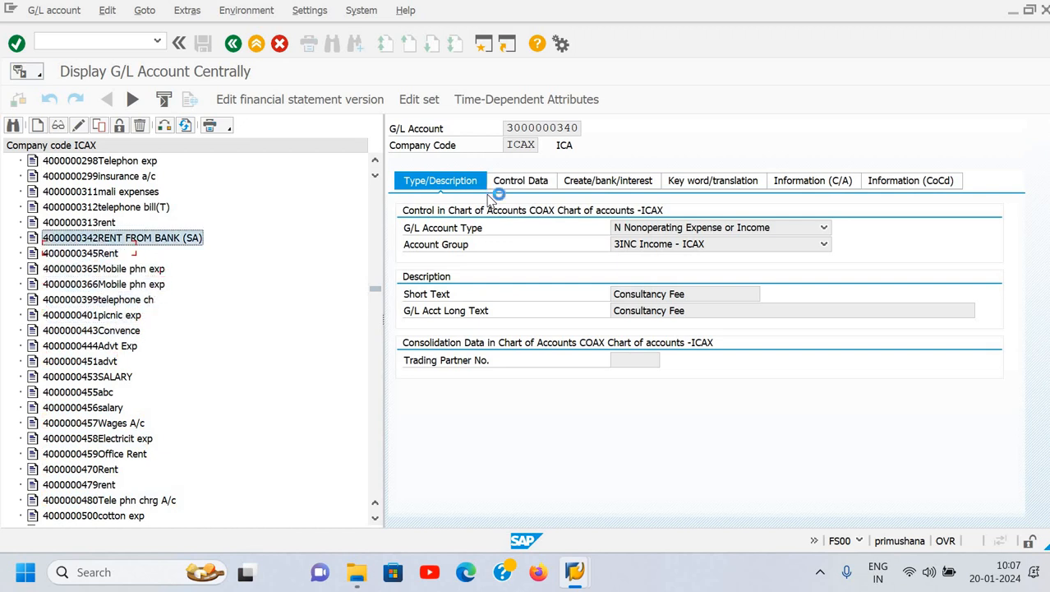
pyautogui.press('Up')
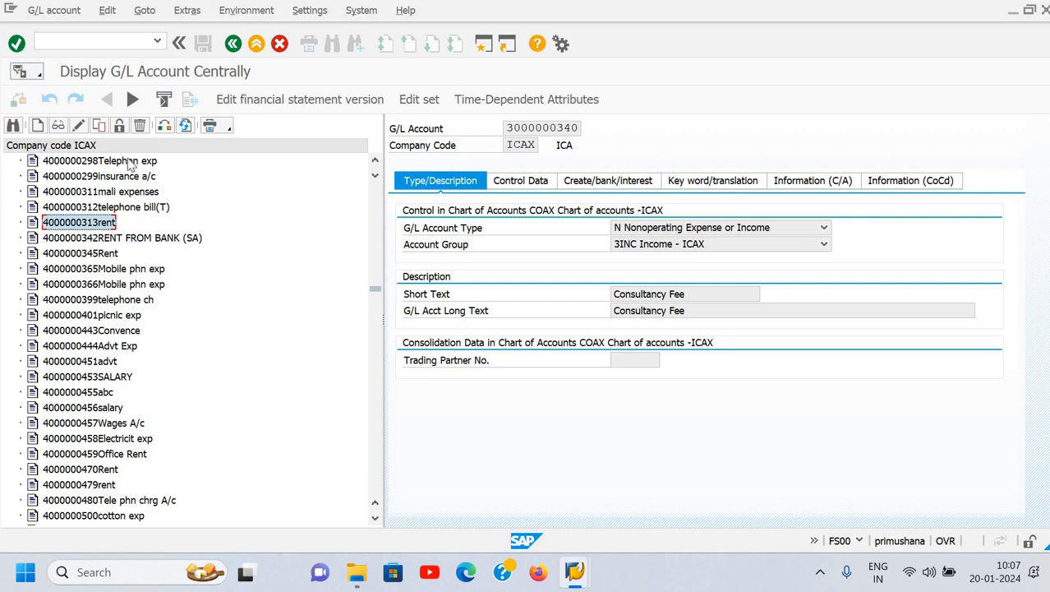
pyautogui.click(97, 124)
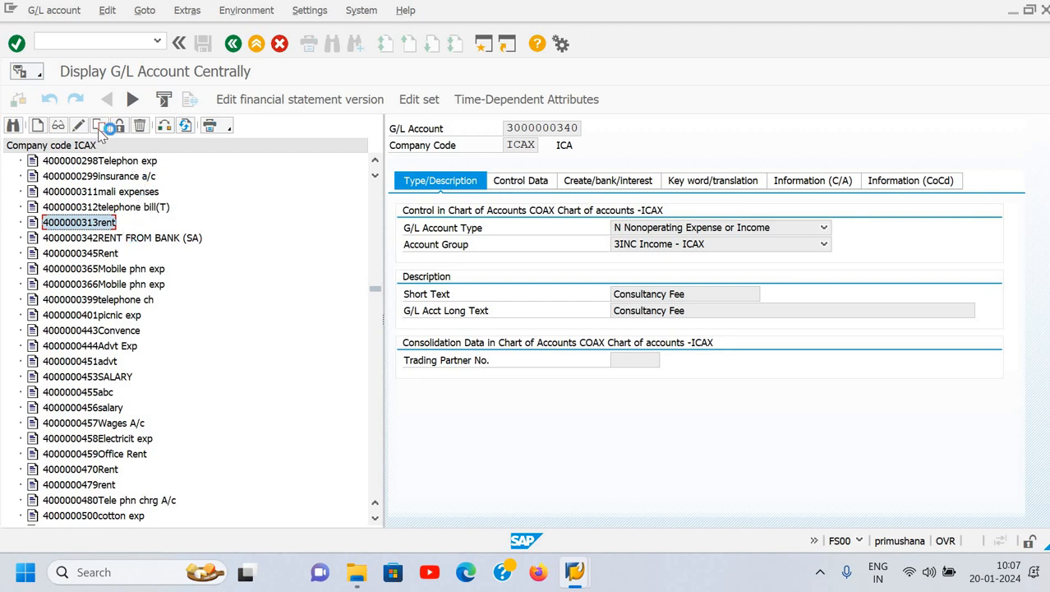
pyautogui.click(38, 125)
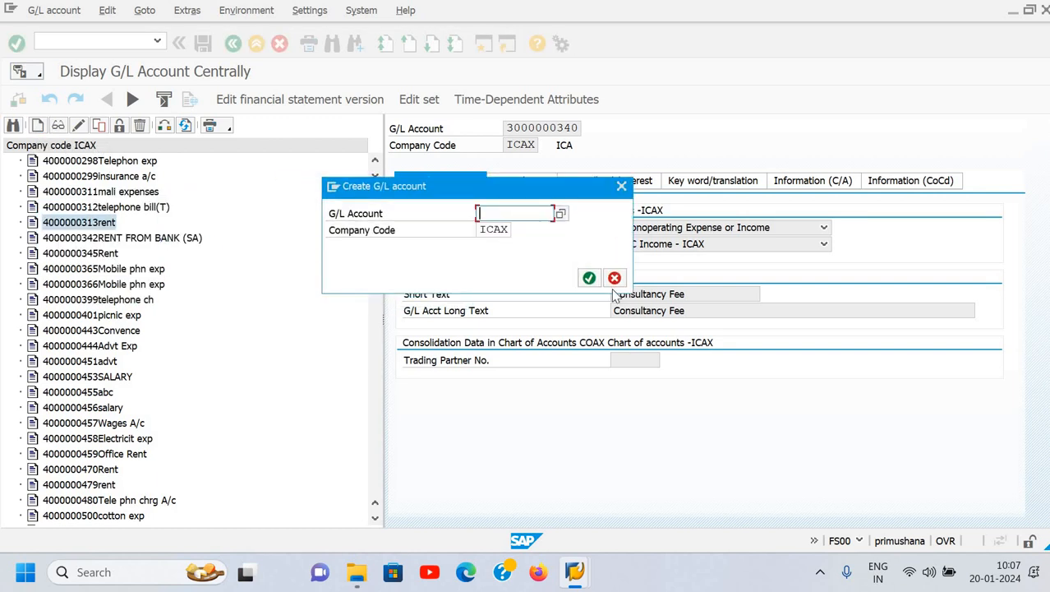
pyautogui.write('4')
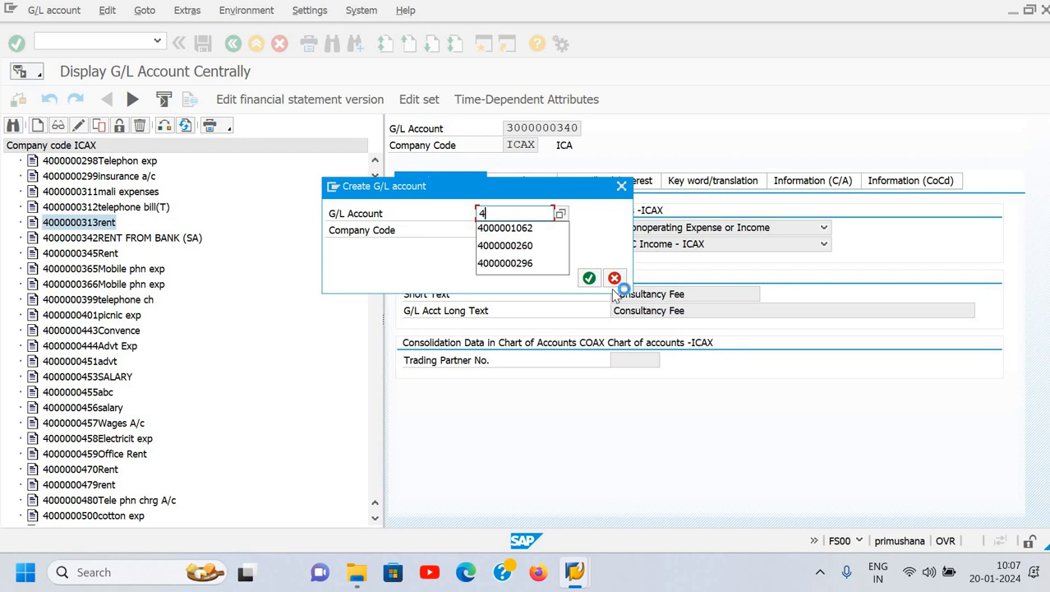
pyautogui.write('000000314')
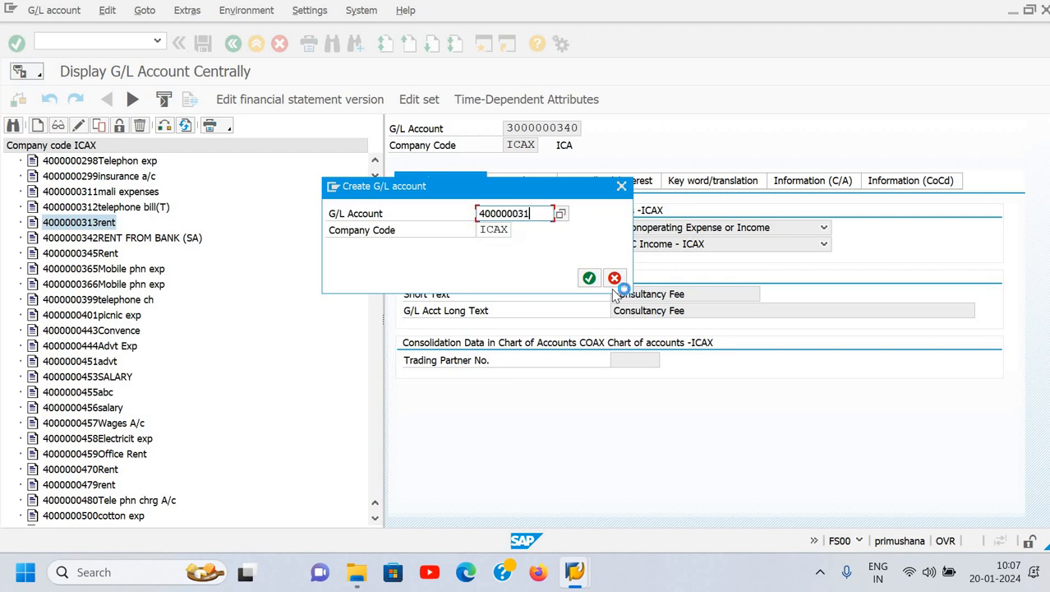
pyautogui.click(589, 278)
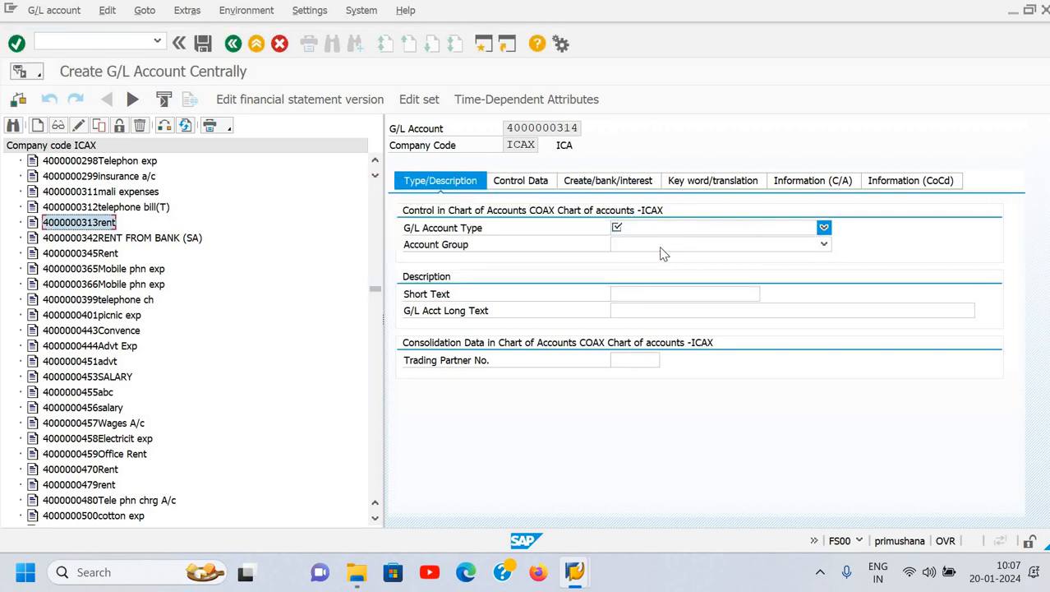
# - Set the new account's G/L account type to Nonoperating Expense or Income and its account group to 4EXP Expenses - ICAX
pyautogui.click(662, 229)
pyautogui.click(660, 261)
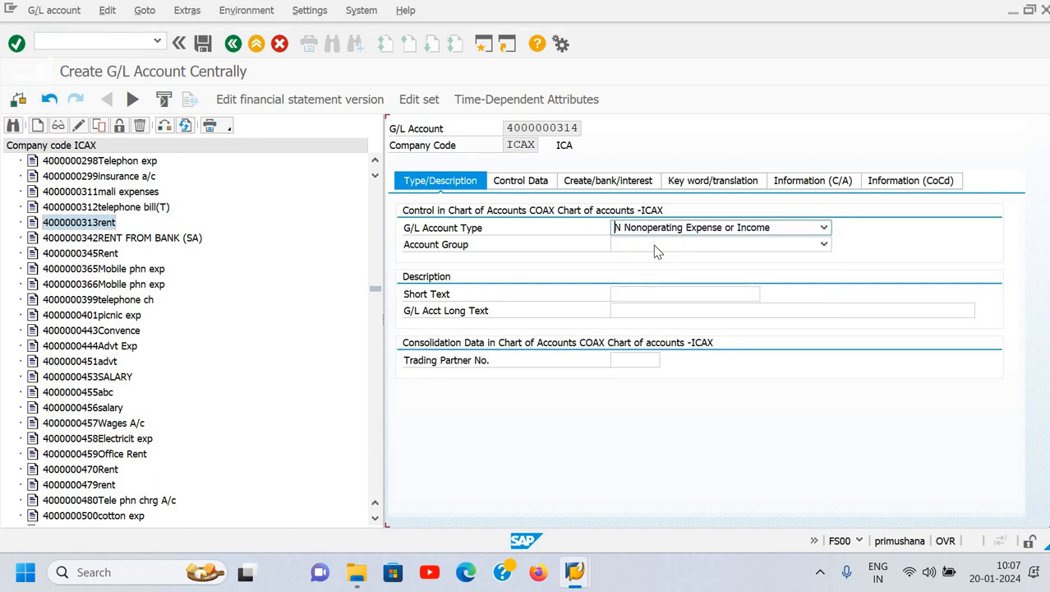
pyautogui.click(656, 249)
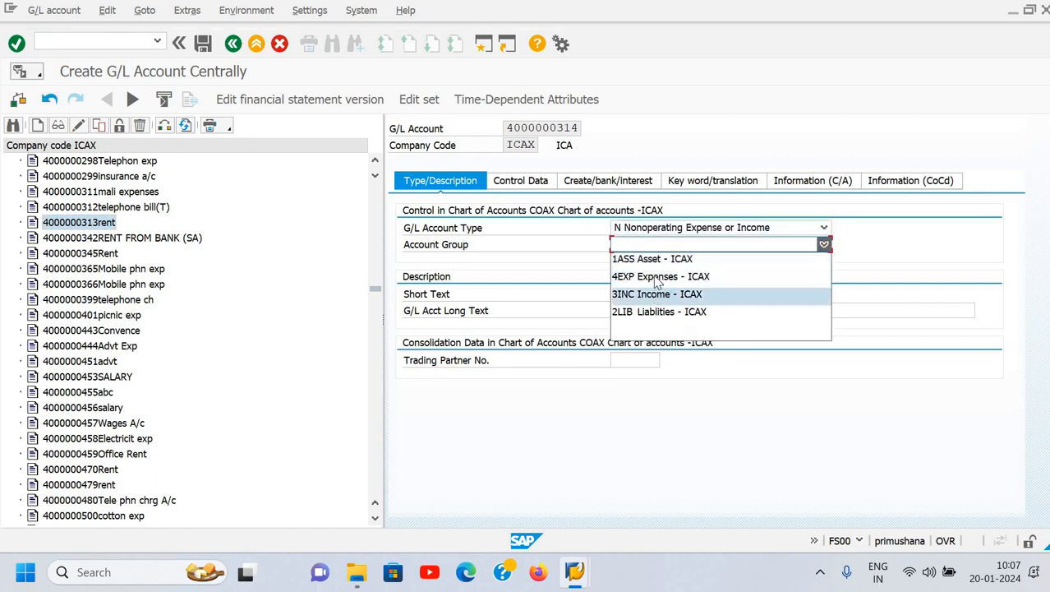
pyautogui.click(657, 279)
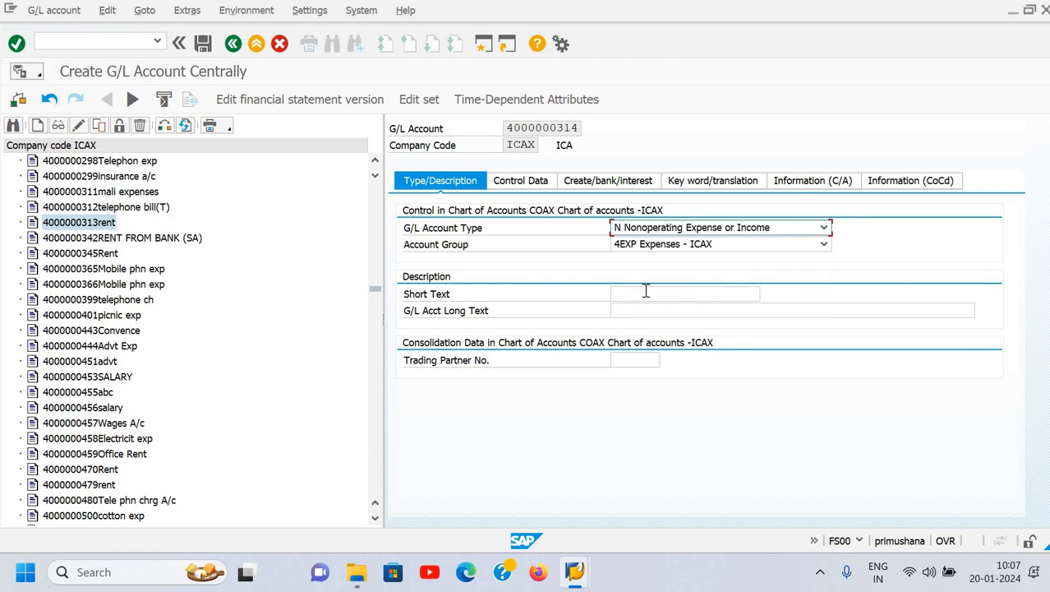
# - Enter Misc. Expense as both the short text and the G/L account long text of the new account
pyautogui.click(646, 292)
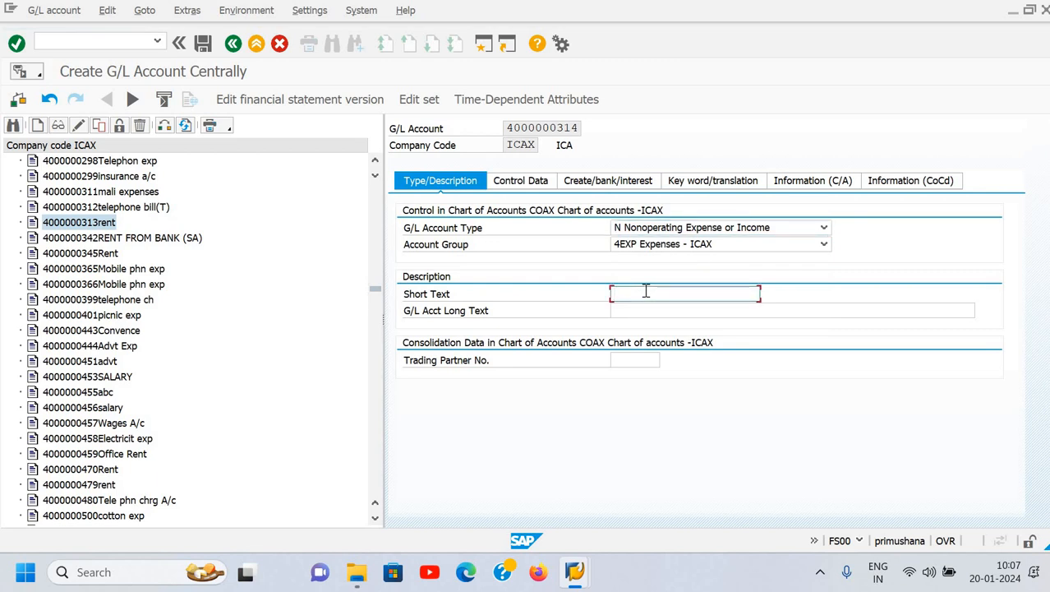
pyautogui.write('Misc. Expense')
pyautogui.press('Return')
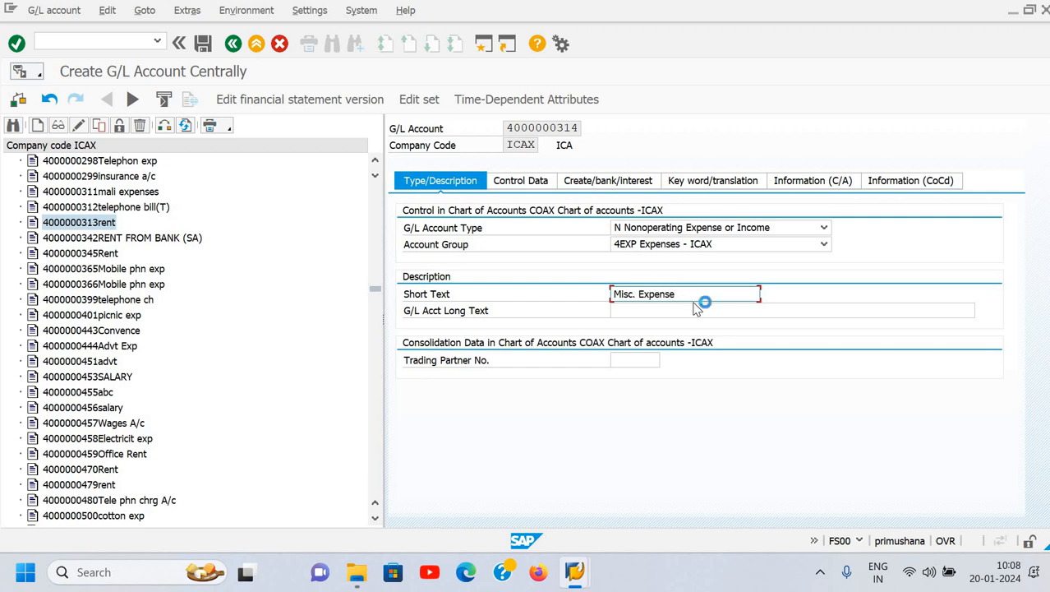
pyautogui.moveTo(694, 297); pyautogui.dragTo(487, 275)
pyautogui.hotkey('ctrl', 'c')
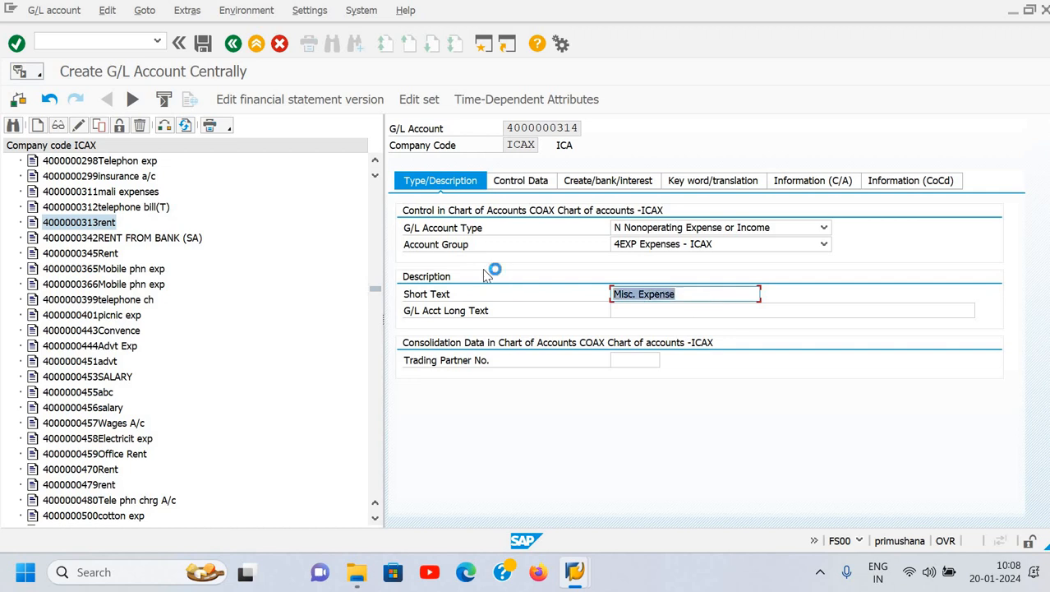
pyautogui.click(620, 309)
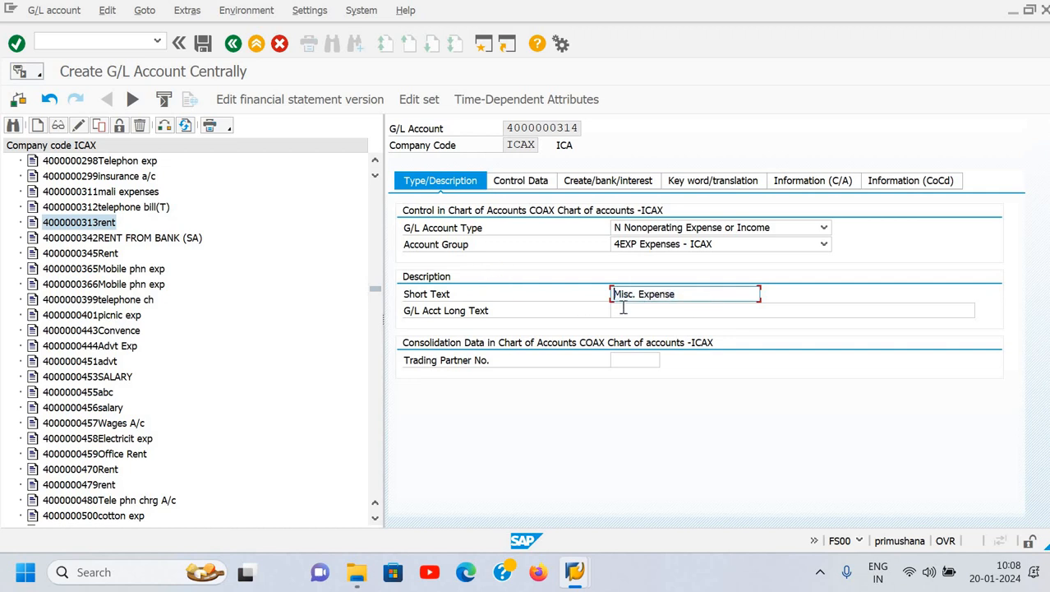
pyautogui.hotkey('ctrl', 'v')
# - In the account's control data, set the tax category to * and allow posting without tax
pyautogui.click(540, 183)
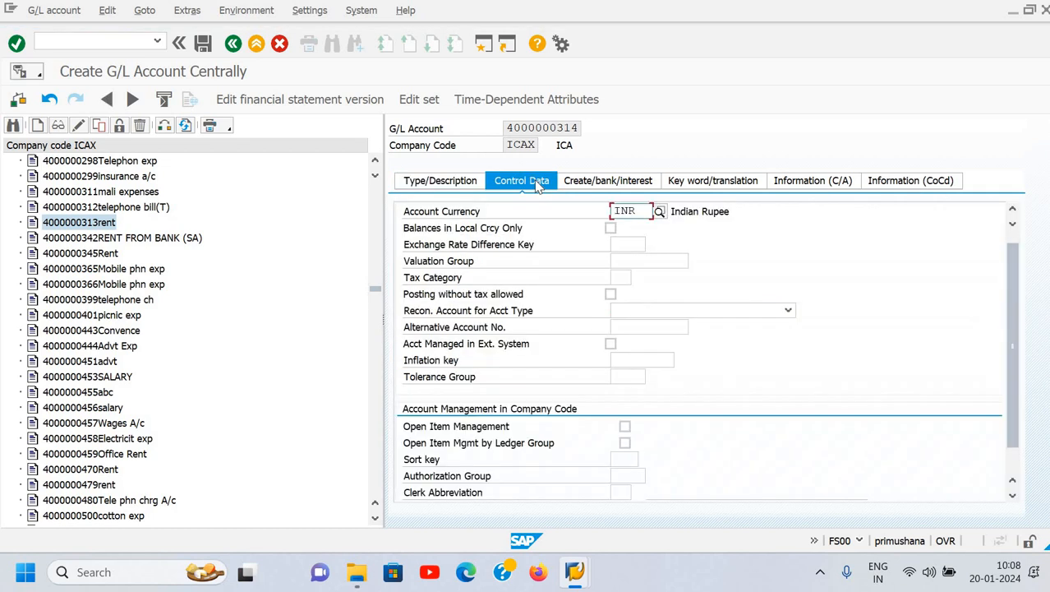
pyautogui.click(628, 279)
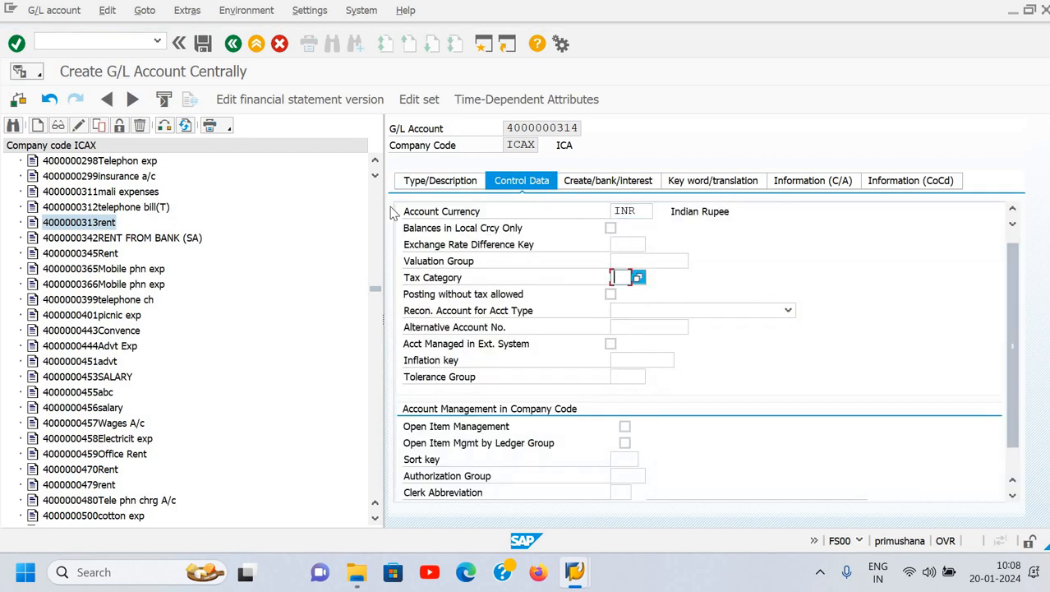
pyautogui.click(639, 279)
pyautogui.doubleClick(304, 161)
pyautogui.click(612, 295)
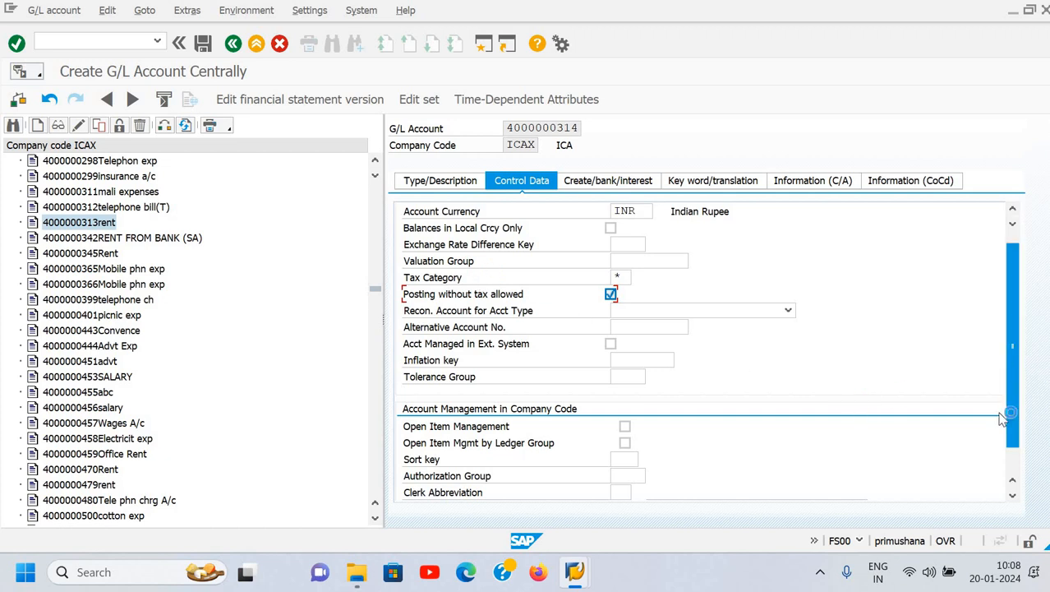
# - Set the account's sort key to 001 Posting date
pyautogui.scroll(-1, 753, 421)
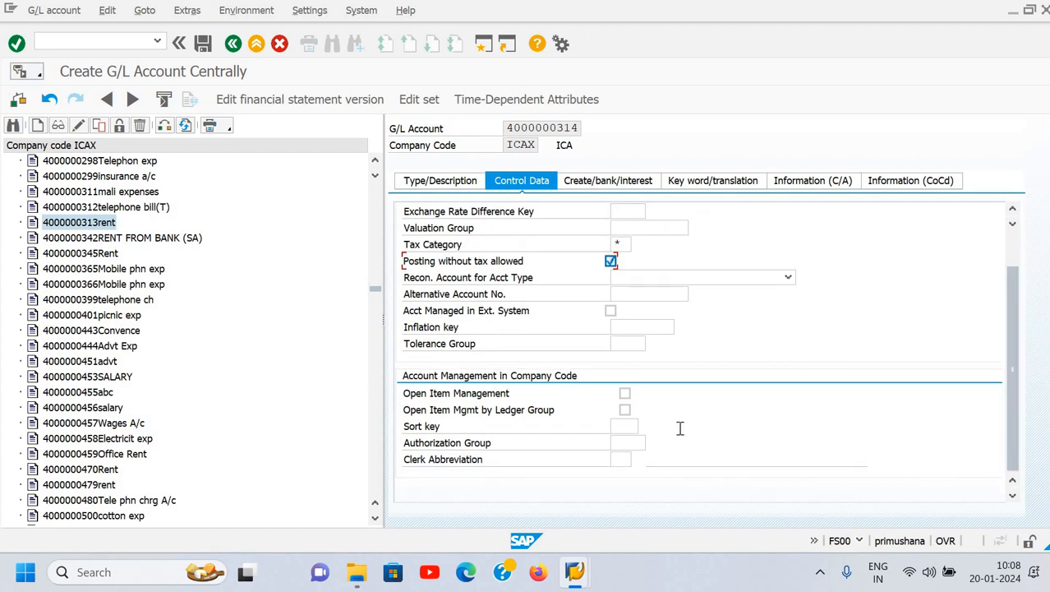
pyautogui.click(626, 425)
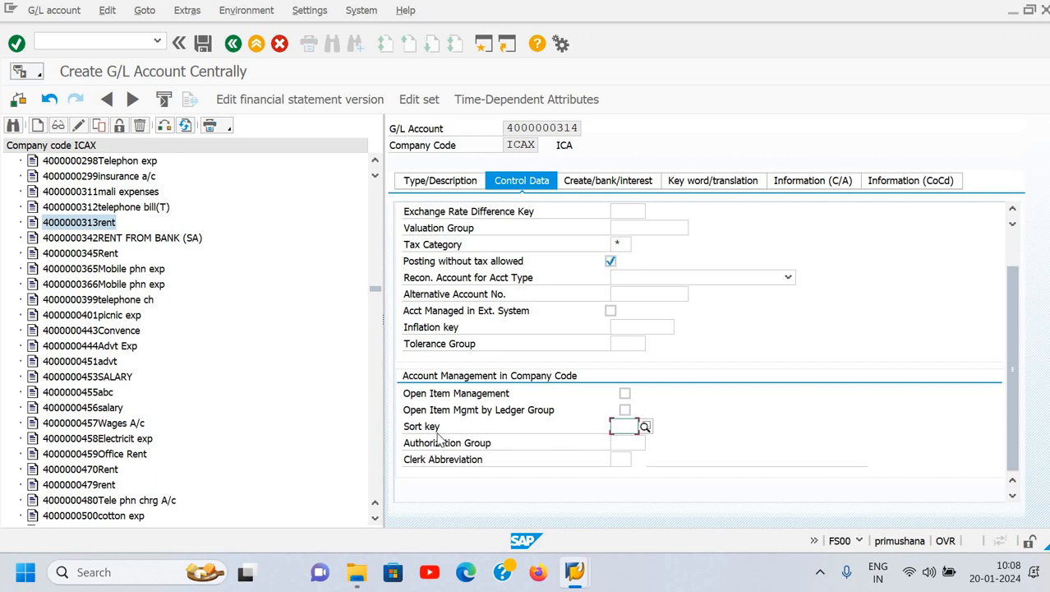
pyautogui.click(645, 427)
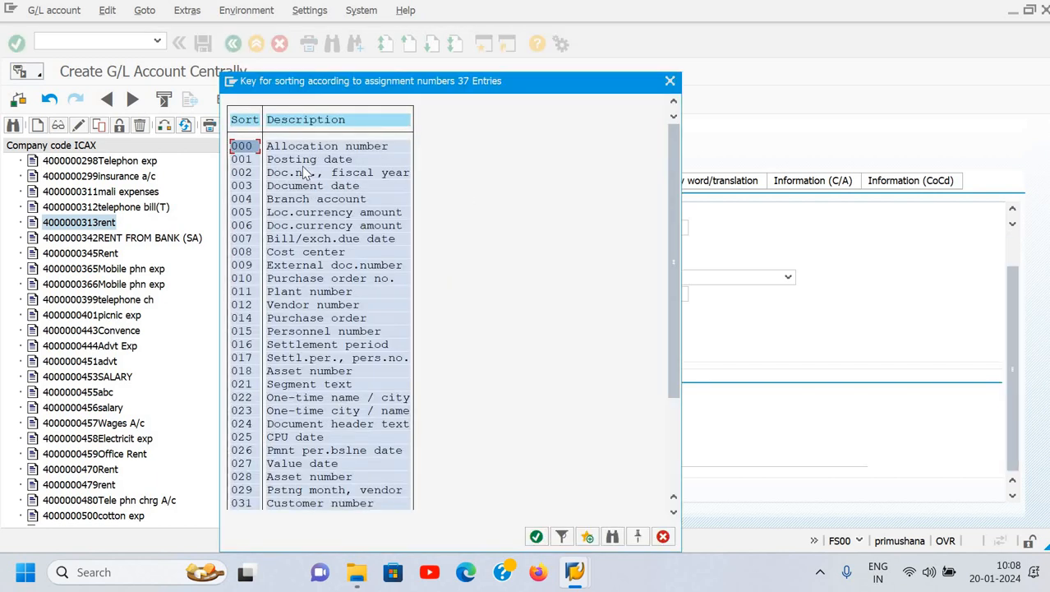
pyautogui.doubleClick(301, 165)
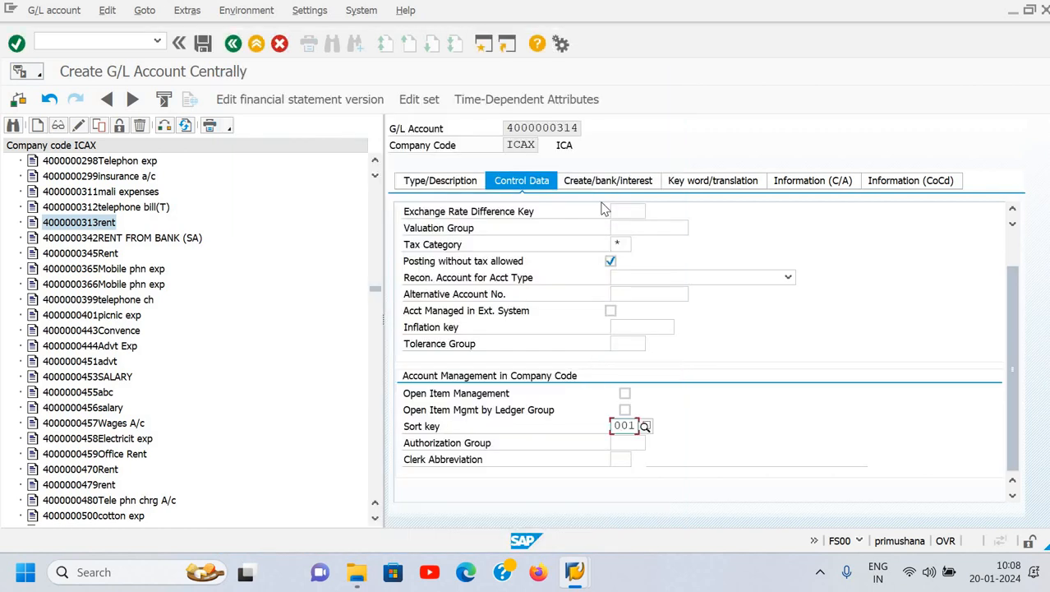
# - Assign field status group G001 General (with text, assignment) to the account
pyautogui.click(608, 182)
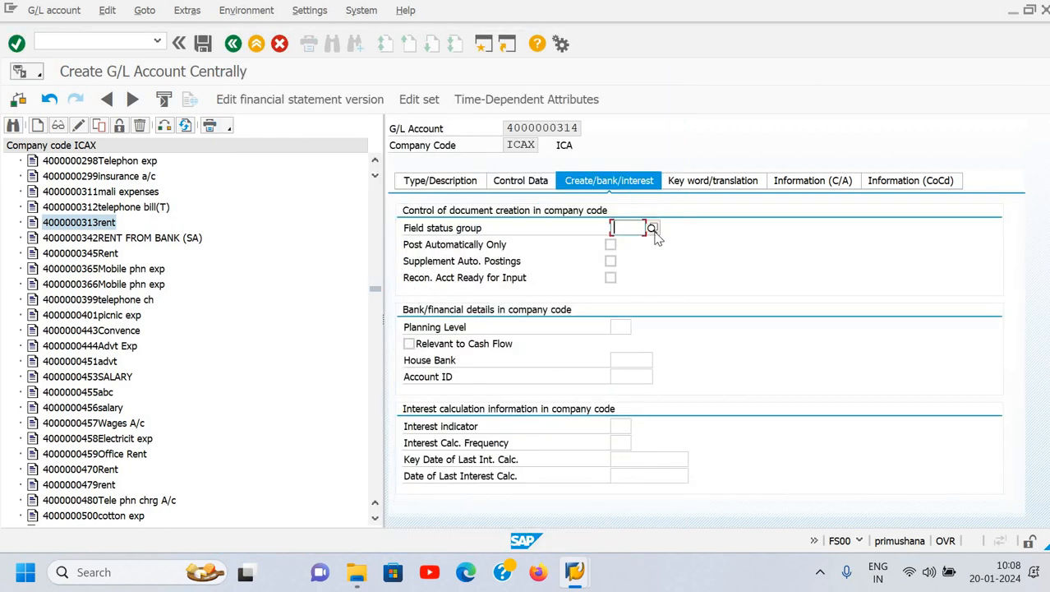
pyautogui.click(652, 229)
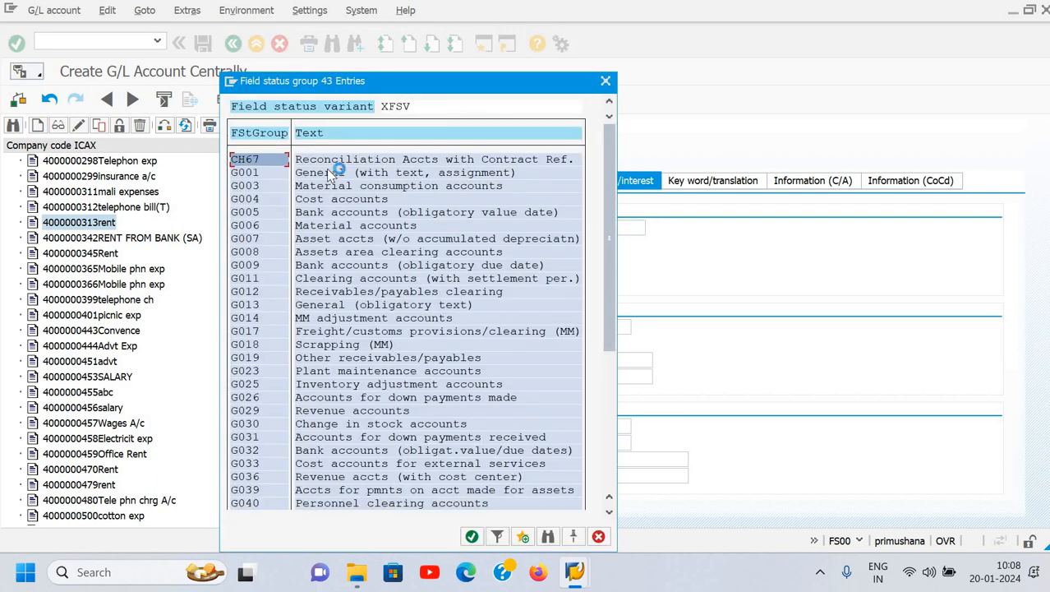
pyautogui.doubleClick(332, 173)
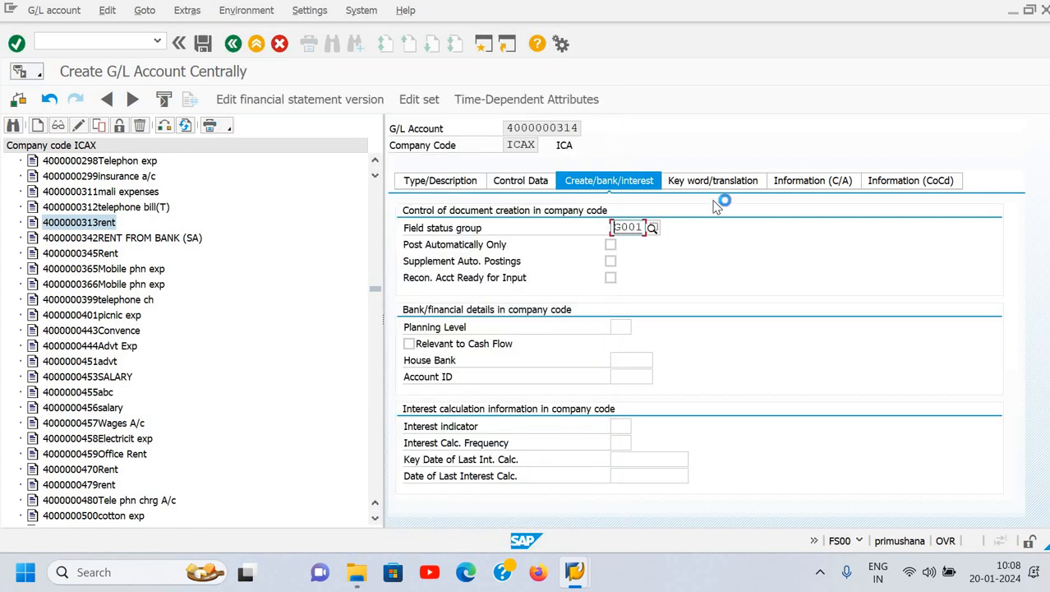
# - Add the English keyword deep to the Misc. Expense account and save the account
pyautogui.click(721, 184)
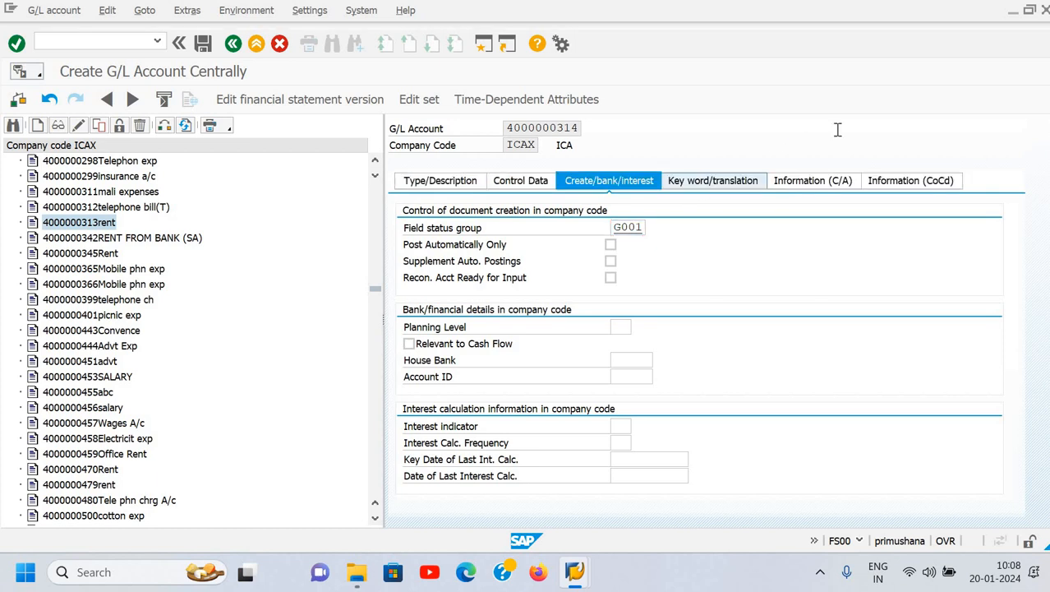
pyautogui.write('e')
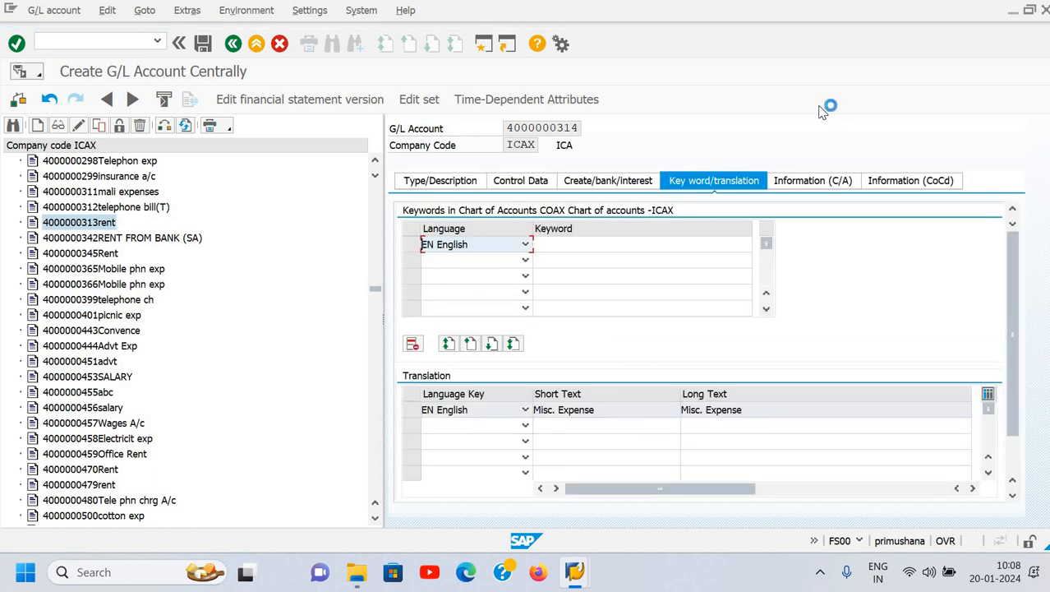
pyautogui.press('Tab')
pyautogui.write('dee')
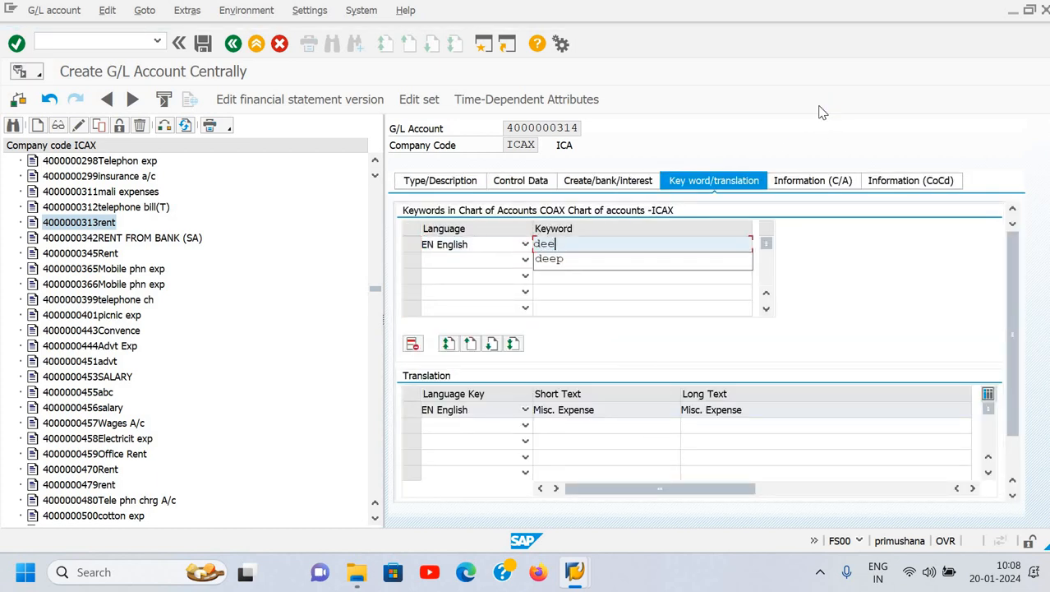
pyautogui.write('p')
pyautogui.click(816, 188)
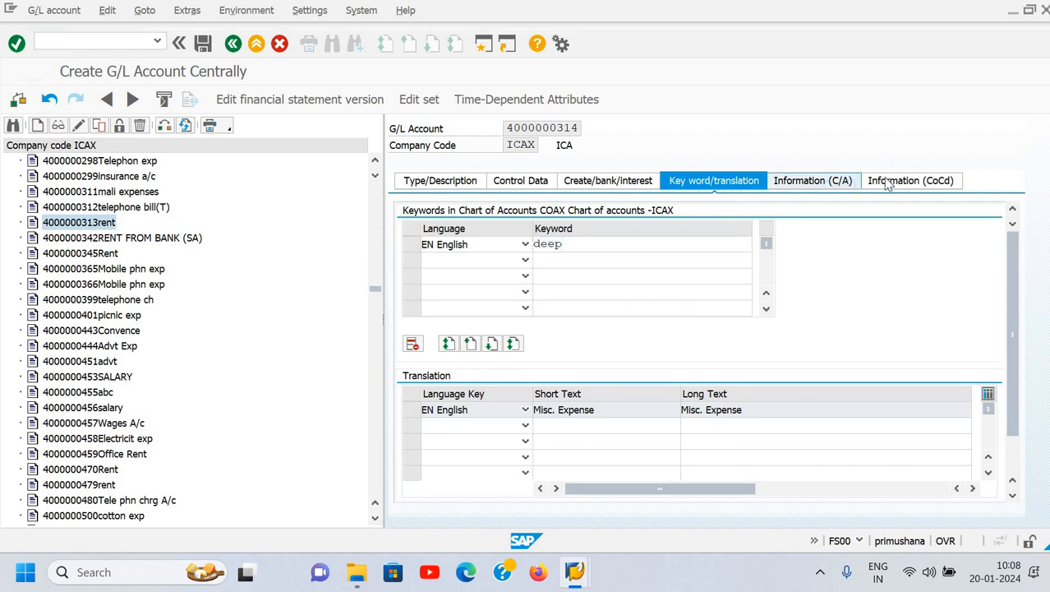
pyautogui.click(450, 183)
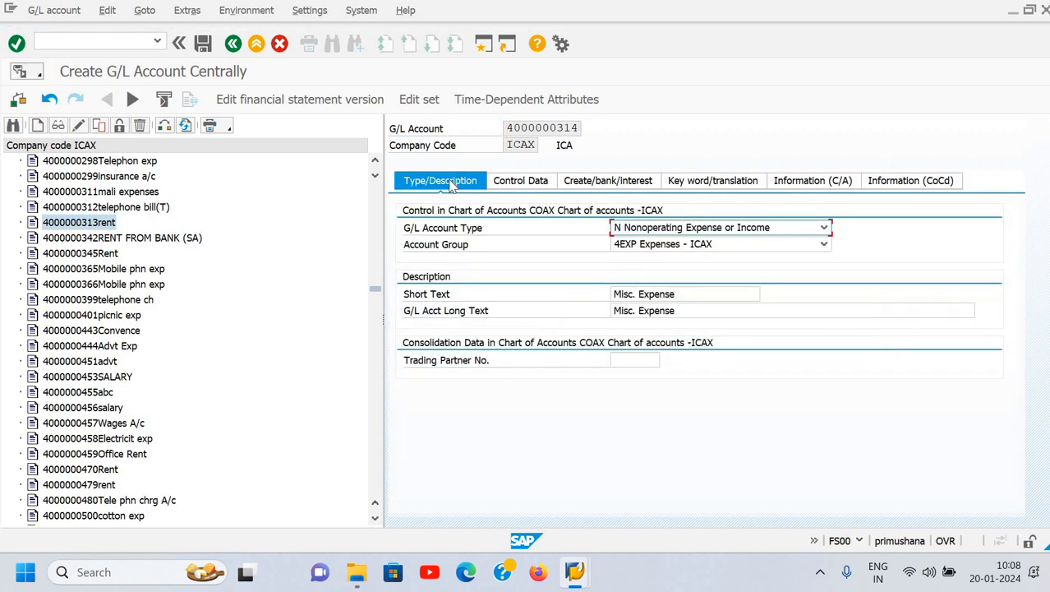
pyautogui.hotkey('ctrl', 's')
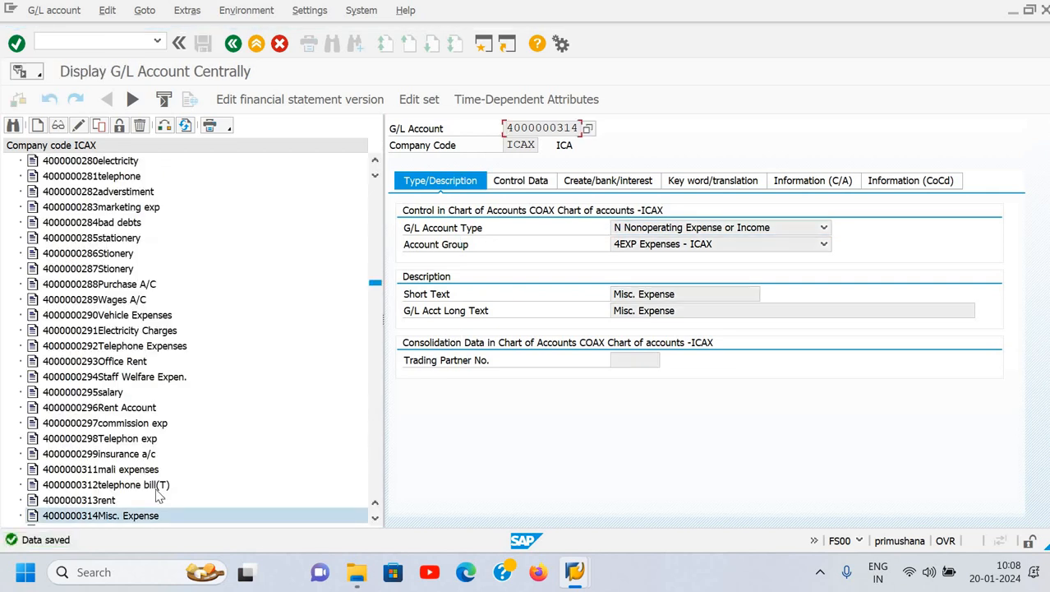
pyautogui.scroll(-3, 140, 309)
pyautogui.scroll(-5, 140, 308)
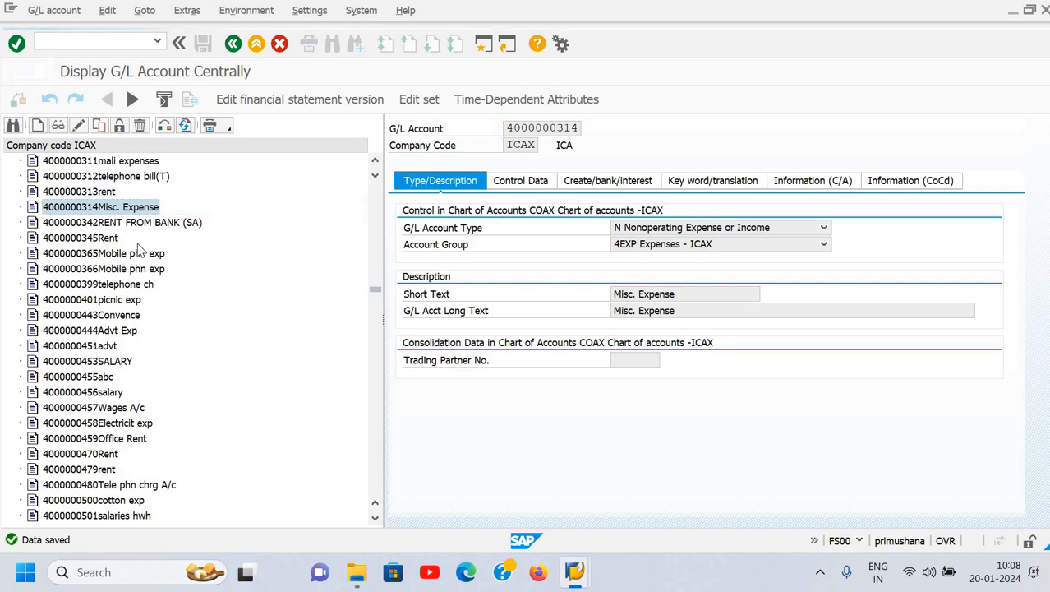
pyautogui.rightClick(122, 216)
pyautogui.click(249, 267)
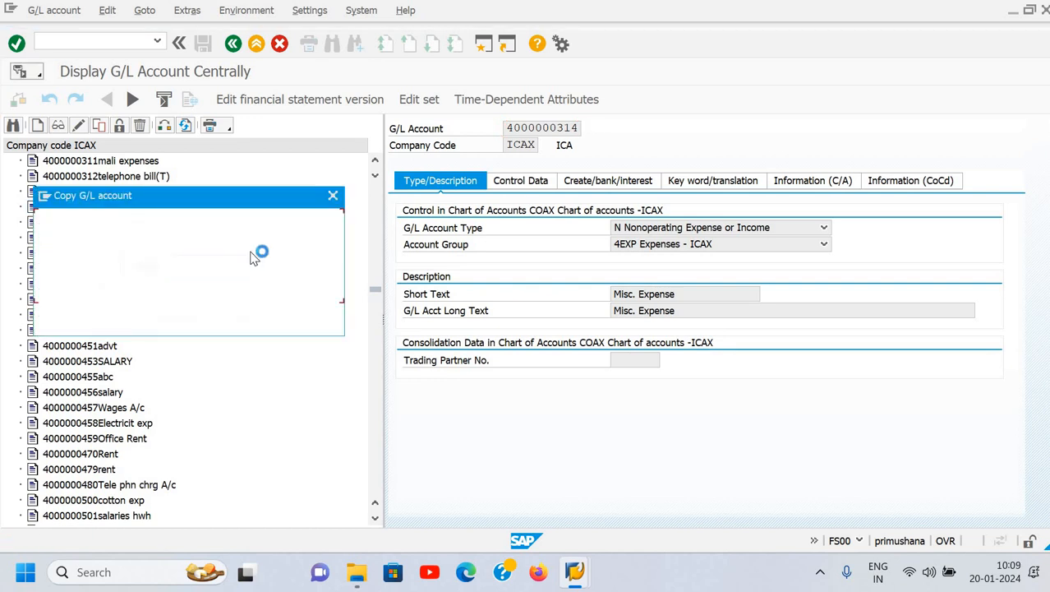
pyautogui.click(250, 255)
pyautogui.press('BackSpace')
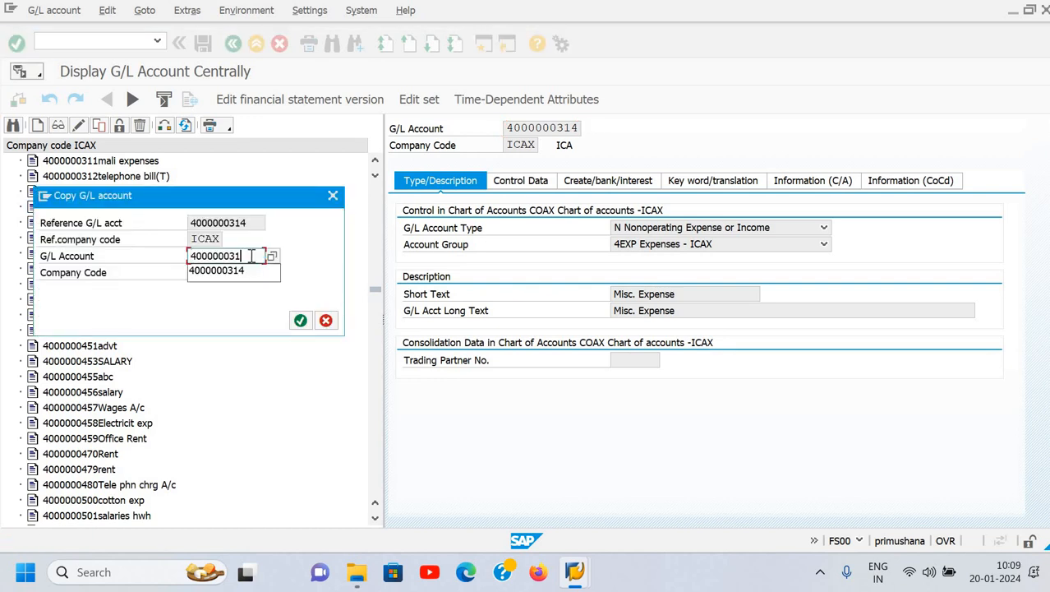
pyautogui.write('5')
pyautogui.click(301, 320)
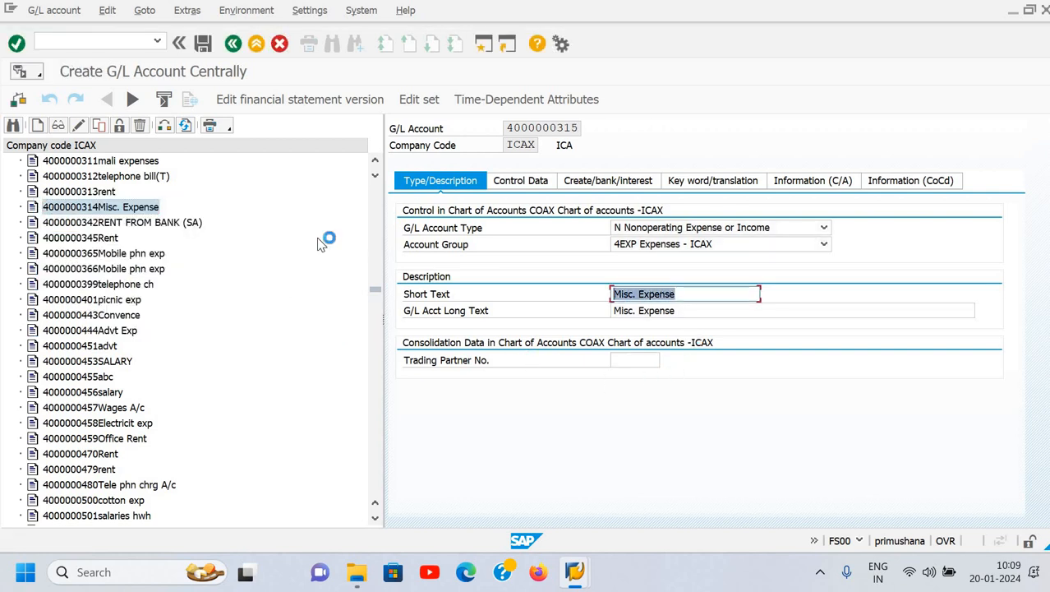
# - Change the copied account's short text and long text to Factory Rent, check its control data and save it
pyautogui.write('S')
pyautogui.press('BackSpace')
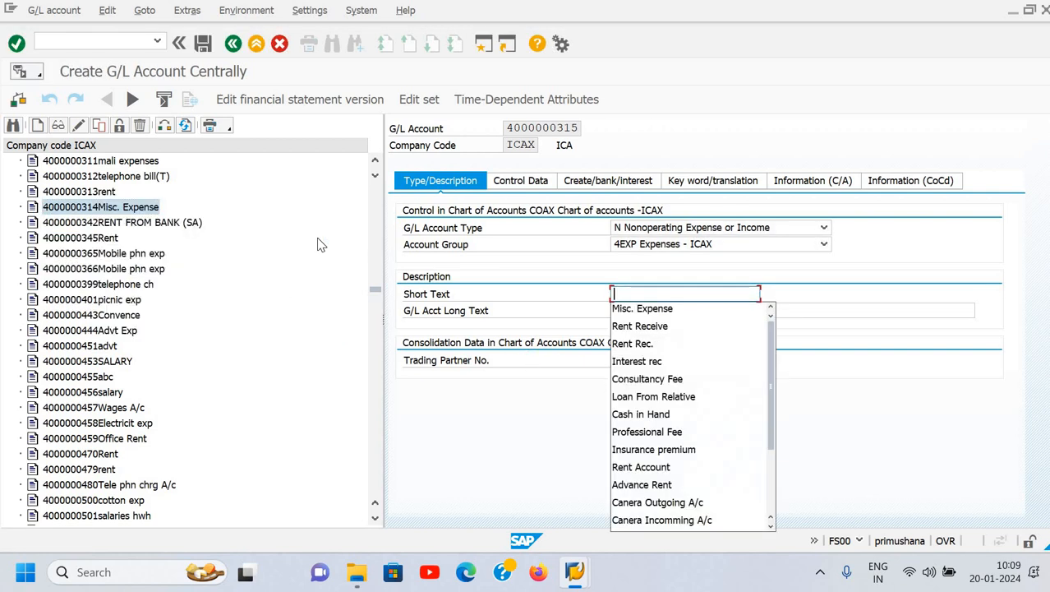
pyautogui.write('O')
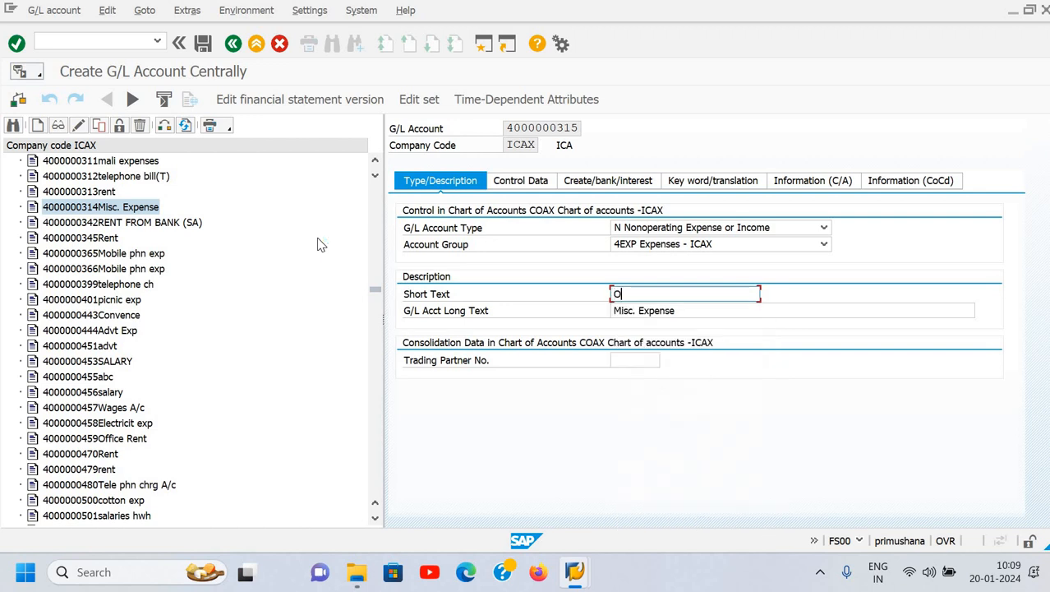
pyautogui.press('BackSpace')
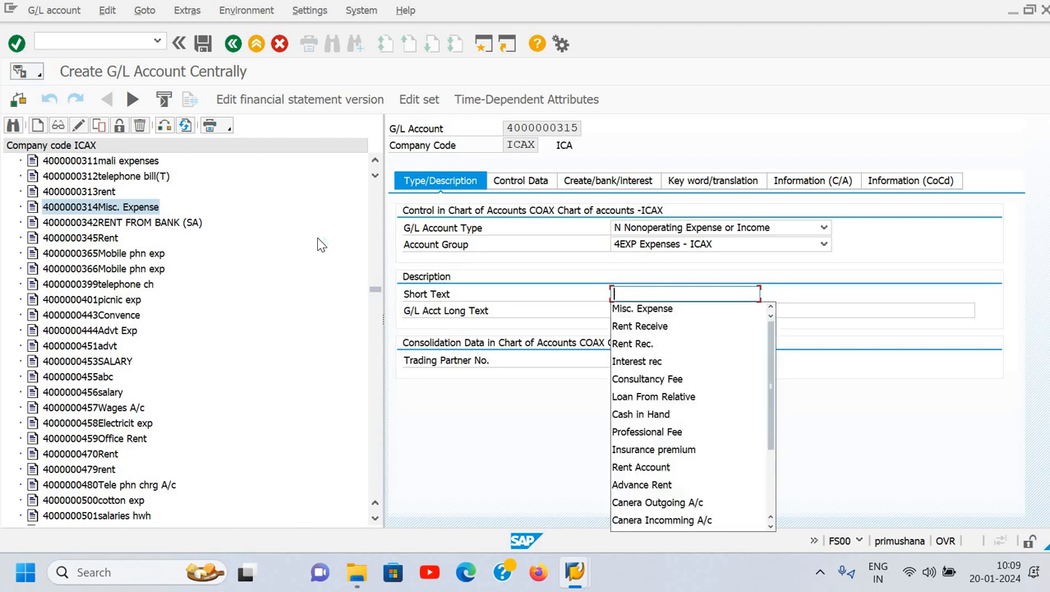
pyautogui.write('Factory ')
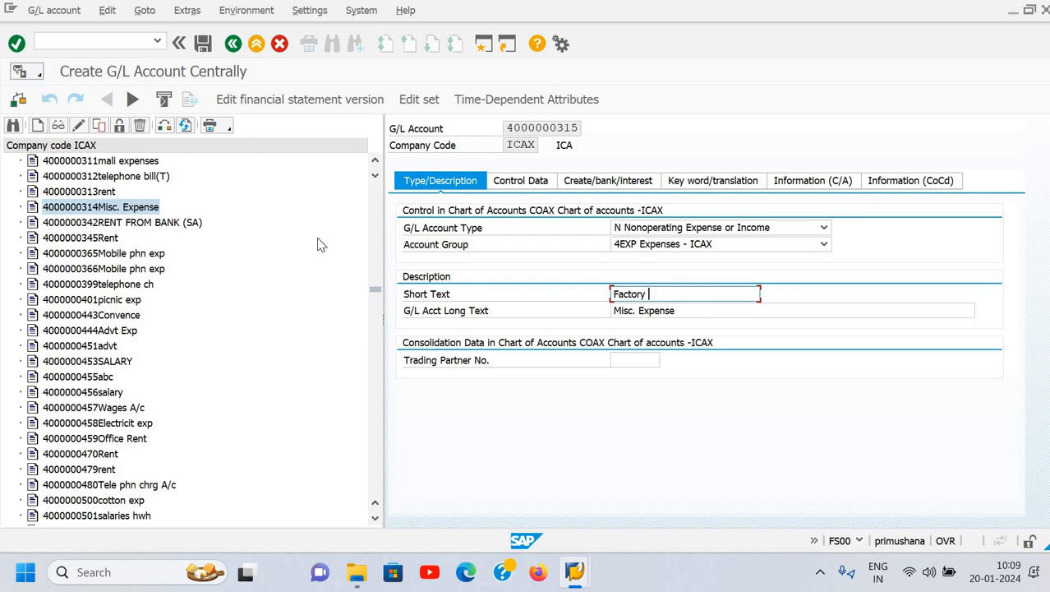
pyautogui.write('Rent')
pyautogui.moveTo(677, 294); pyautogui.dragTo(485, 229)
pyautogui.hotkey('ctrl', 'c')
pyautogui.moveTo(694, 309); pyautogui.dragTo(392, 289)
pyautogui.hotkey('ctrl', 'v')
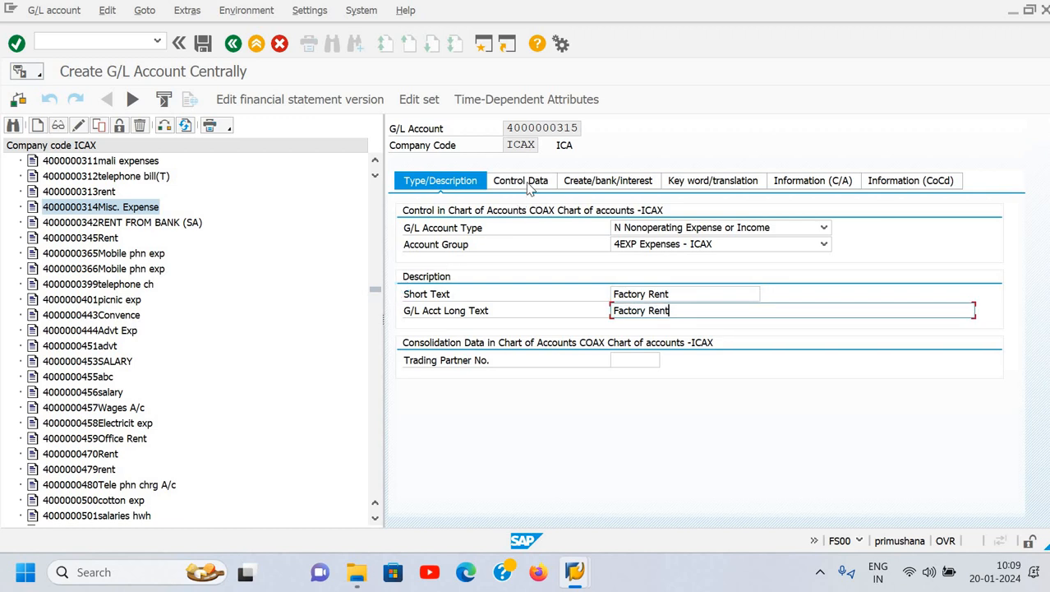
pyautogui.click(530, 181)
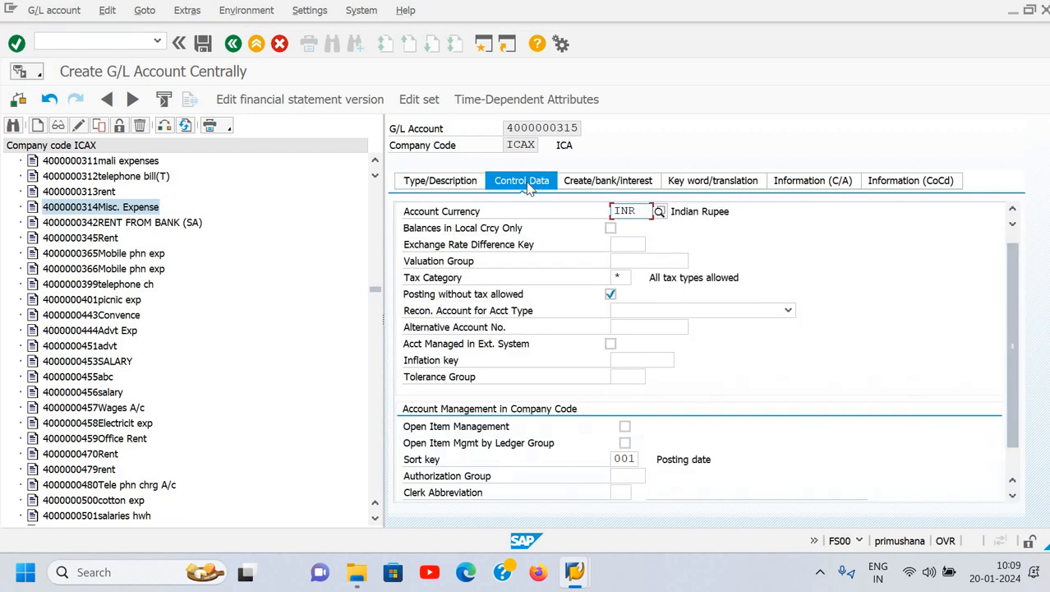
pyautogui.hotkey('ctrl', 's')
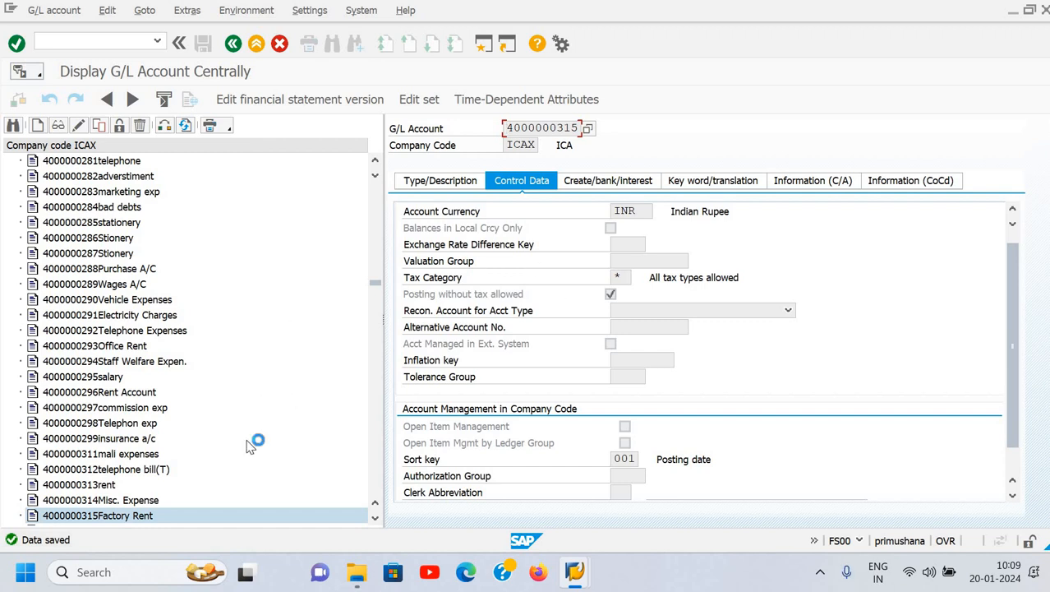
# - Collapse the Expenses - ICAX group in the account list
pyautogui.scroll(20, 251, 447)
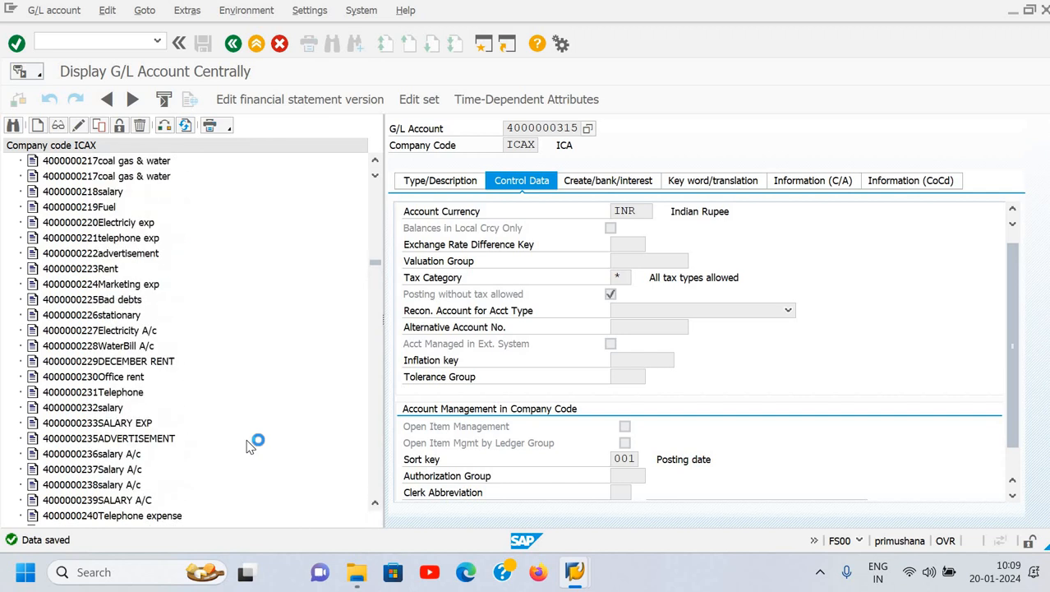
pyautogui.scroll(20, 251, 447)
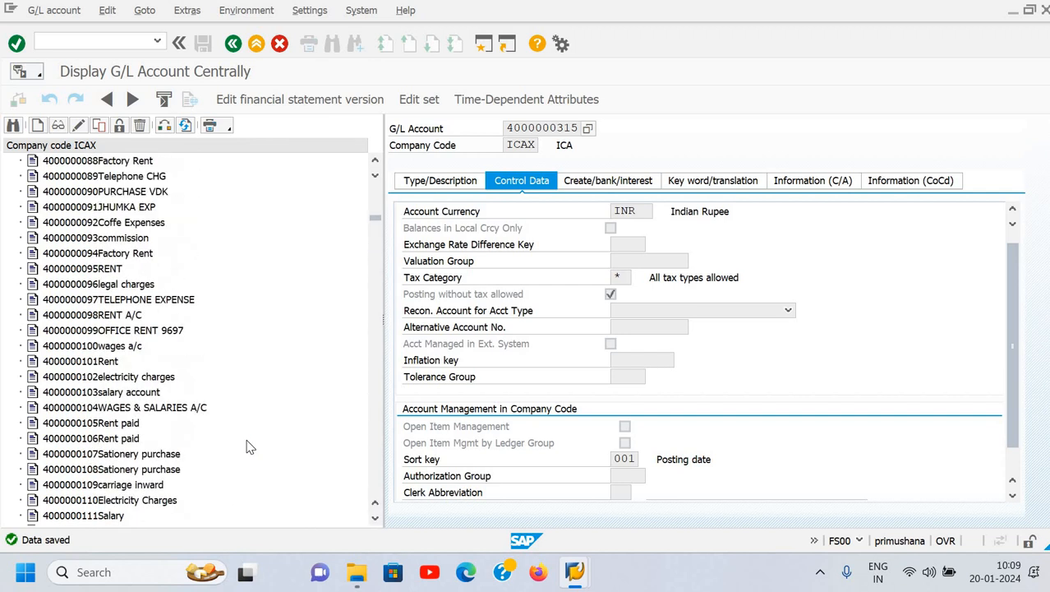
pyautogui.scroll(12, 251, 444)
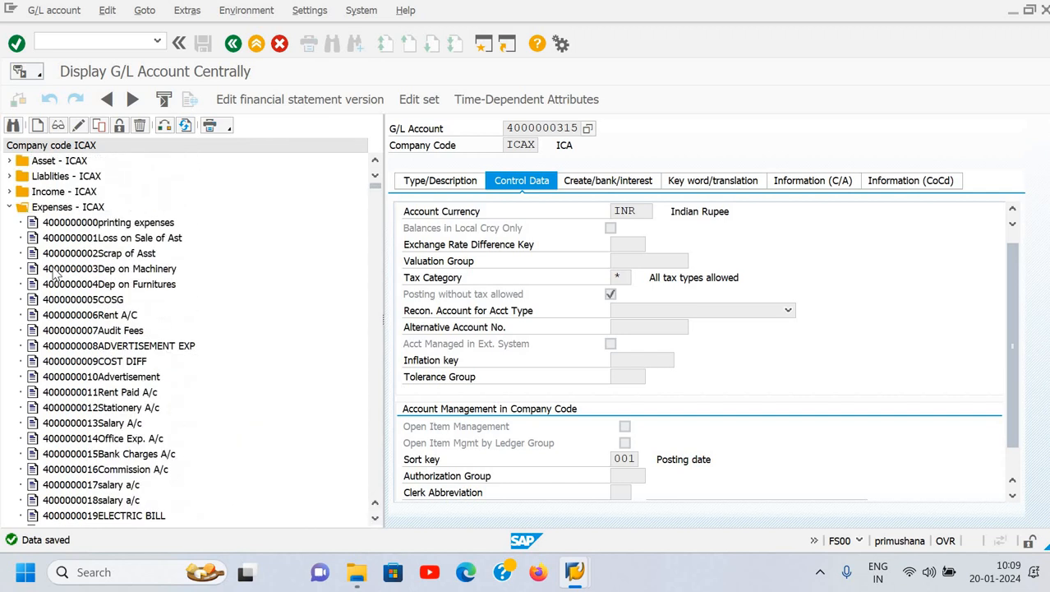
pyautogui.click(10, 207)
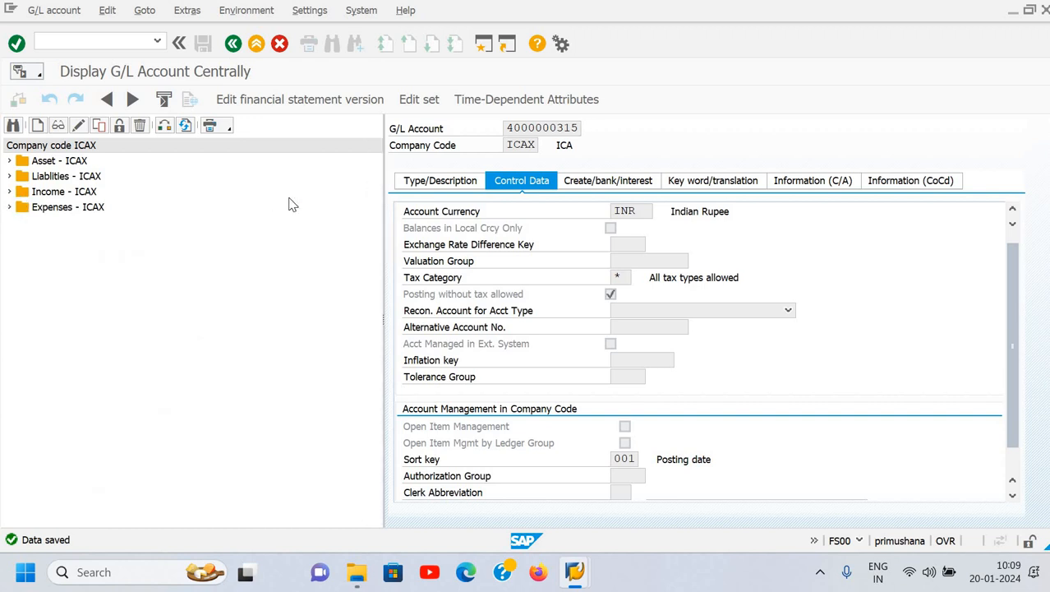
# - Open the value search for the G/L account number and set it to search by key words
pyautogui.click(597, 131)
pyautogui.click(589, 129)
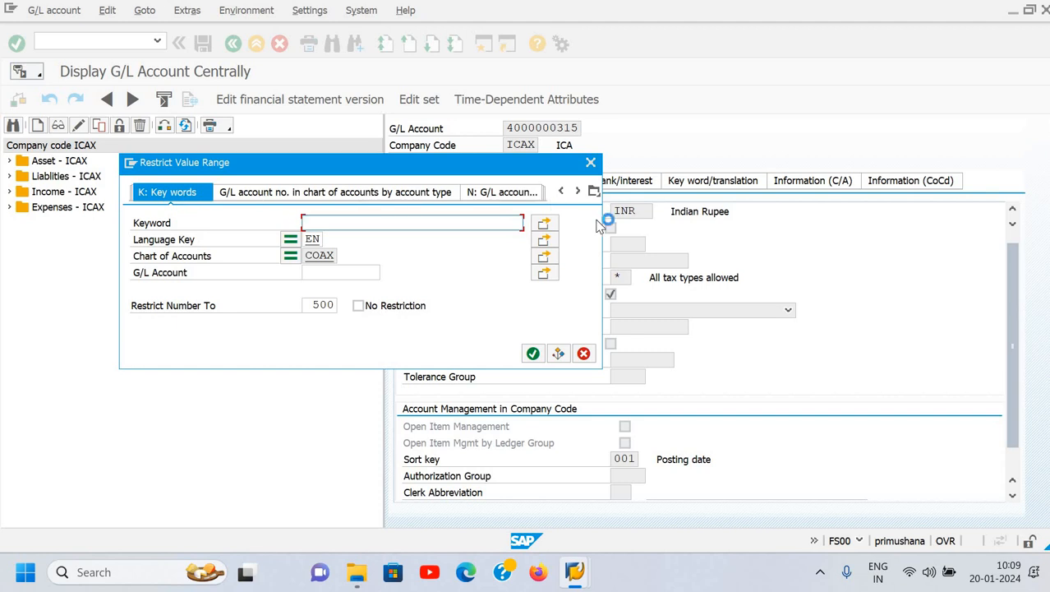
pyautogui.click(579, 191)
pyautogui.click(579, 191)
pyautogui.click(579, 191)
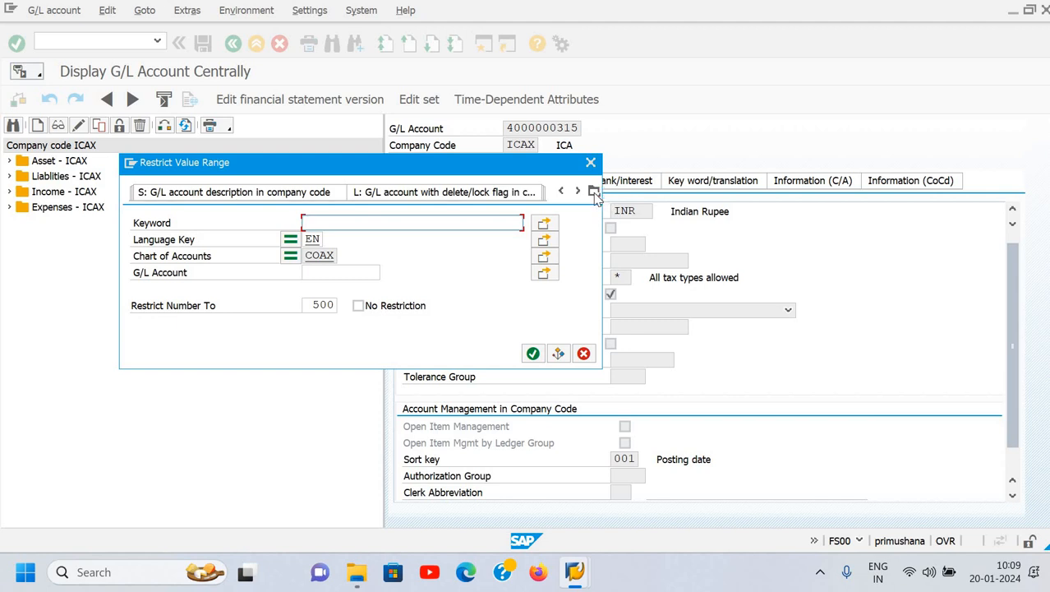
pyautogui.click(594, 192)
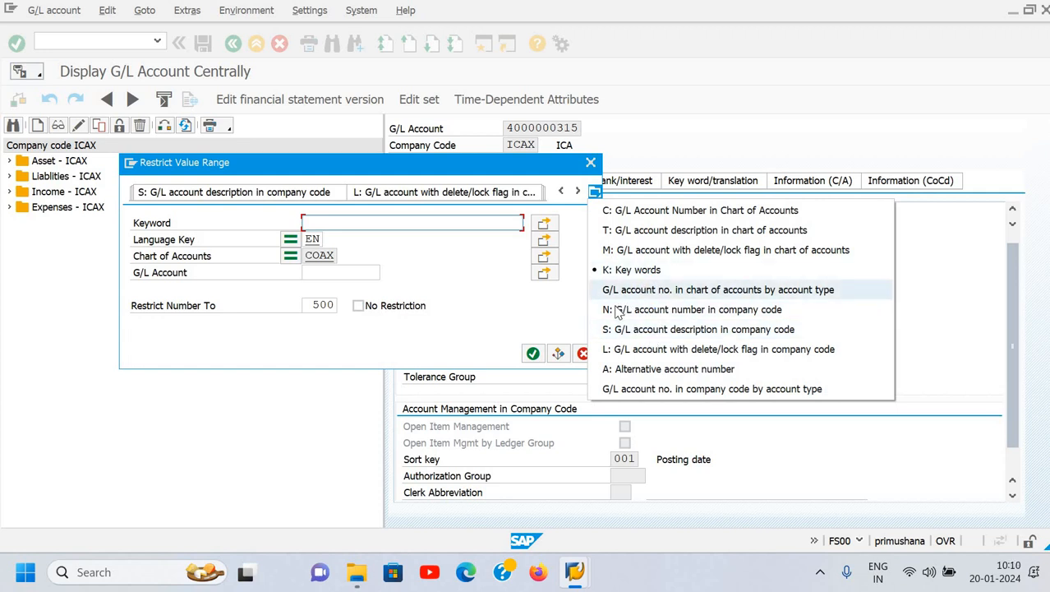
pyautogui.click(646, 272)
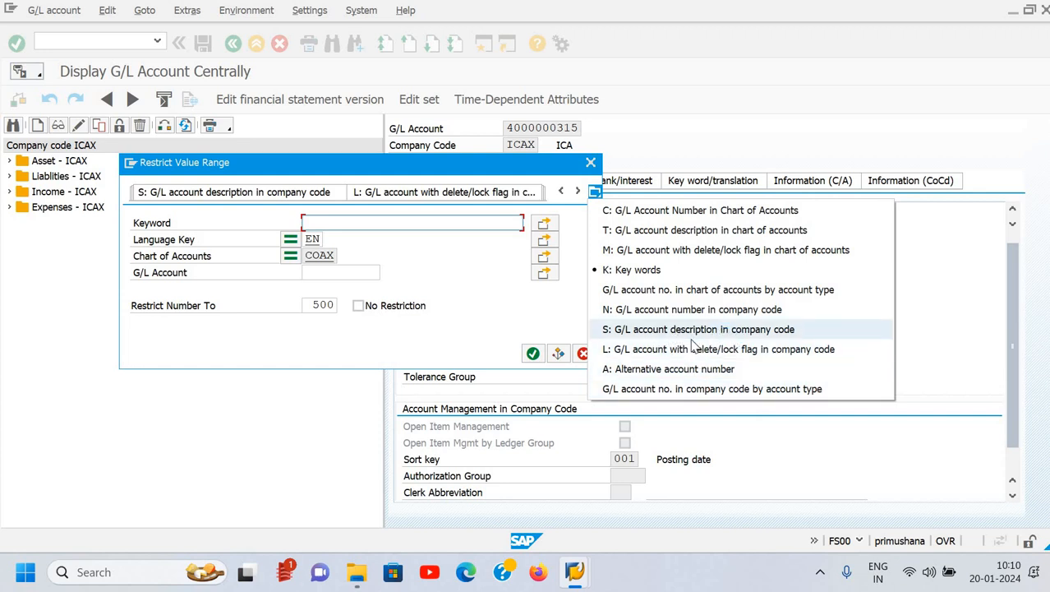
pyautogui.click(645, 271)
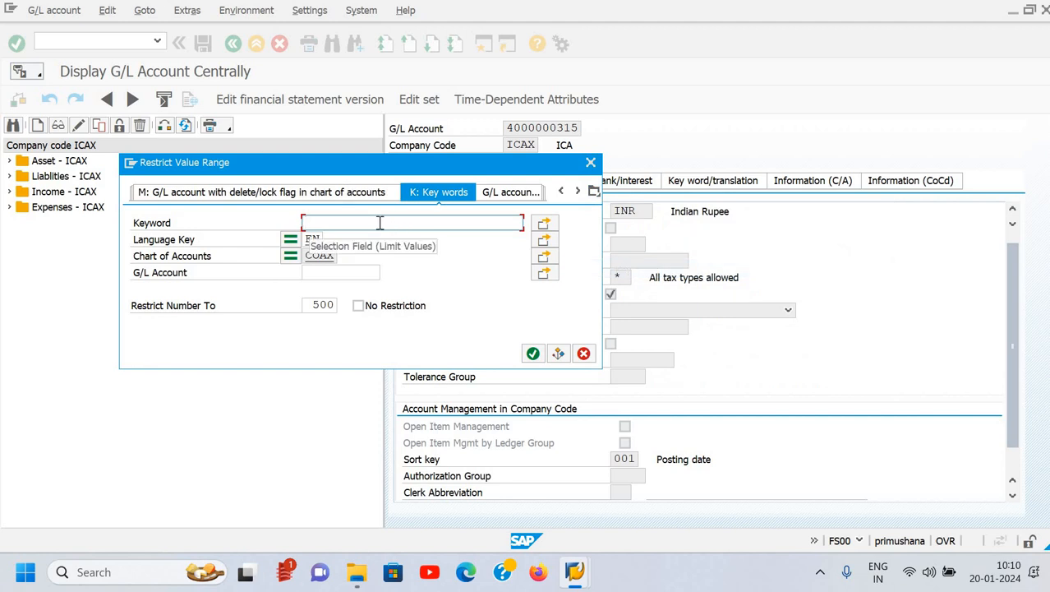
# - Search the G/L accounts for the keyword deep, look through the matching accounts and close the list
pyautogui.write('de')
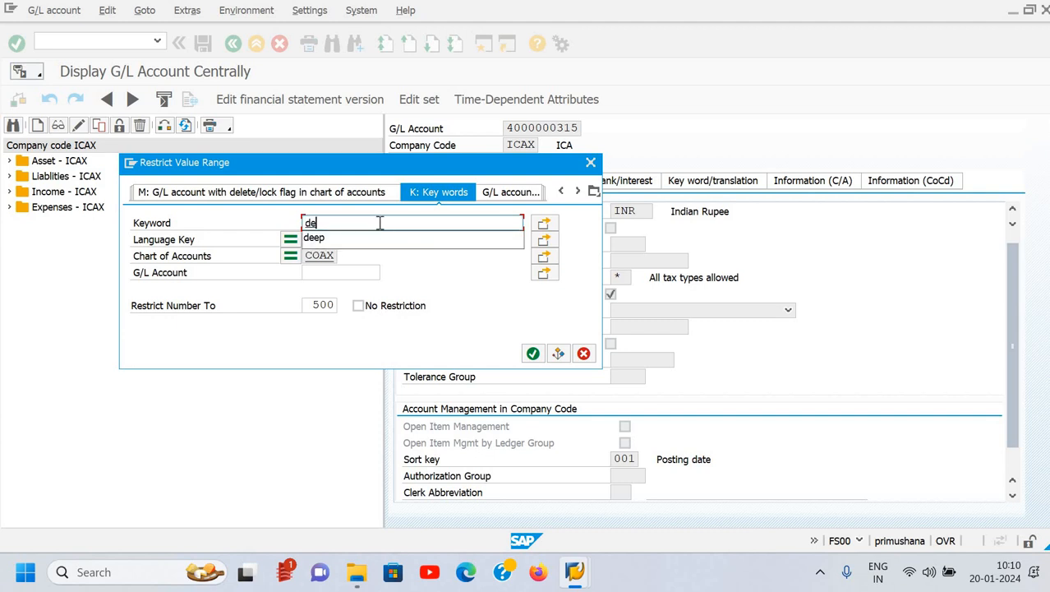
pyautogui.write('ep')
pyautogui.press('Return')
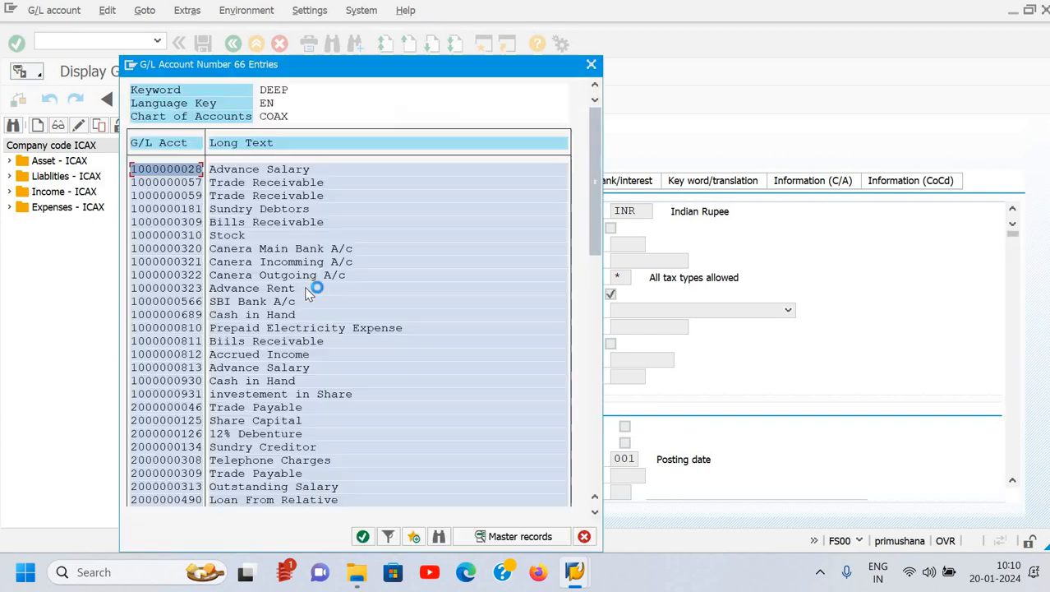
pyautogui.scroll(-3, 293, 308)
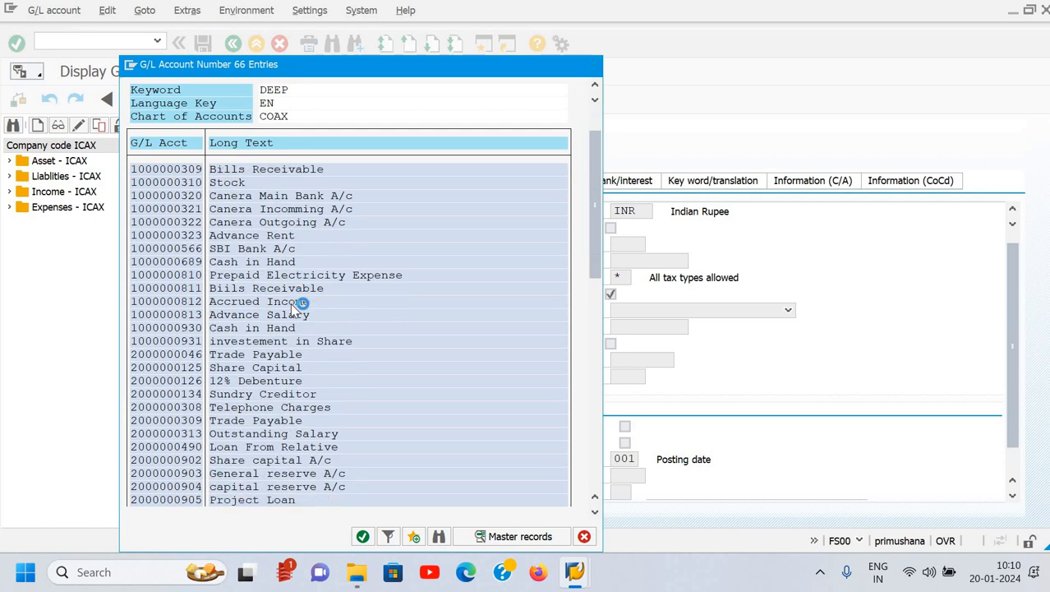
pyautogui.scroll(-4, 293, 308)
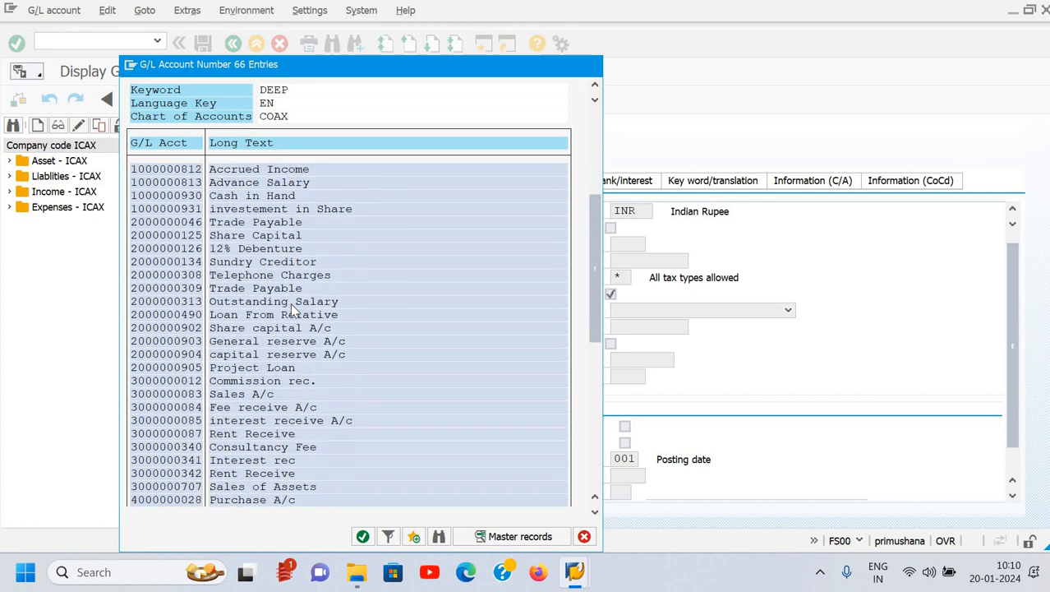
pyautogui.scroll(-3, 293, 308)
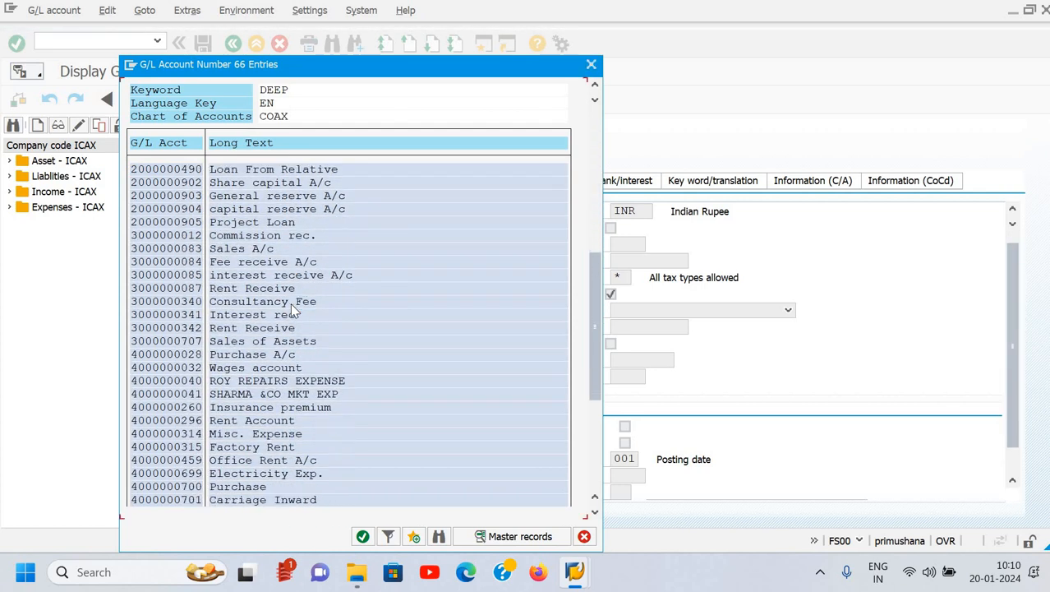
pyautogui.click(591, 66)
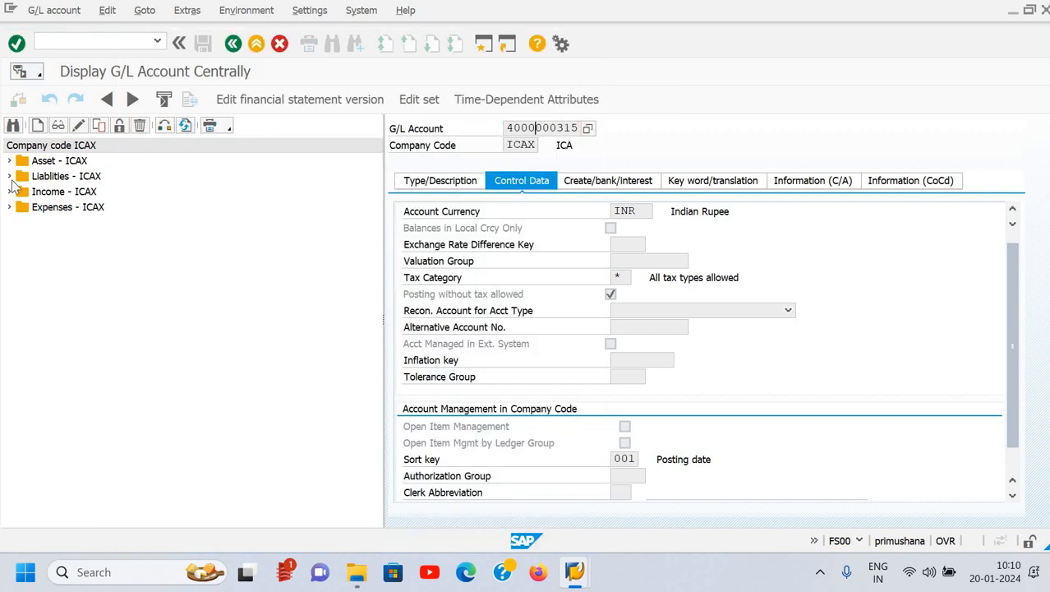
# - Show the Factory Rent account's type and description data and try to block the account without selecting it in the account list
pyautogui.click(19, 193)
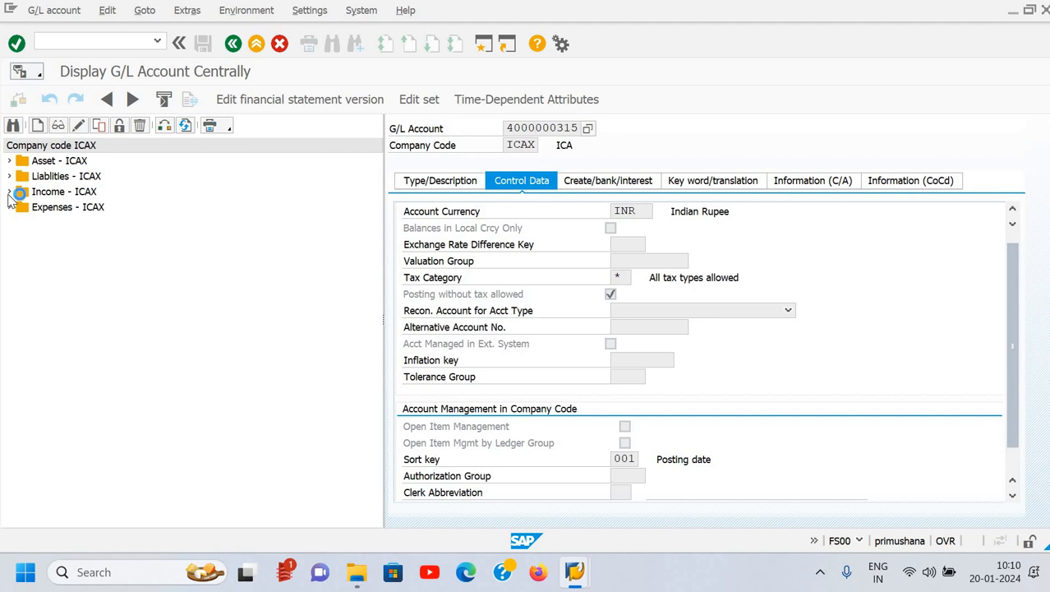
pyautogui.click(134, 127)
pyautogui.click(444, 186)
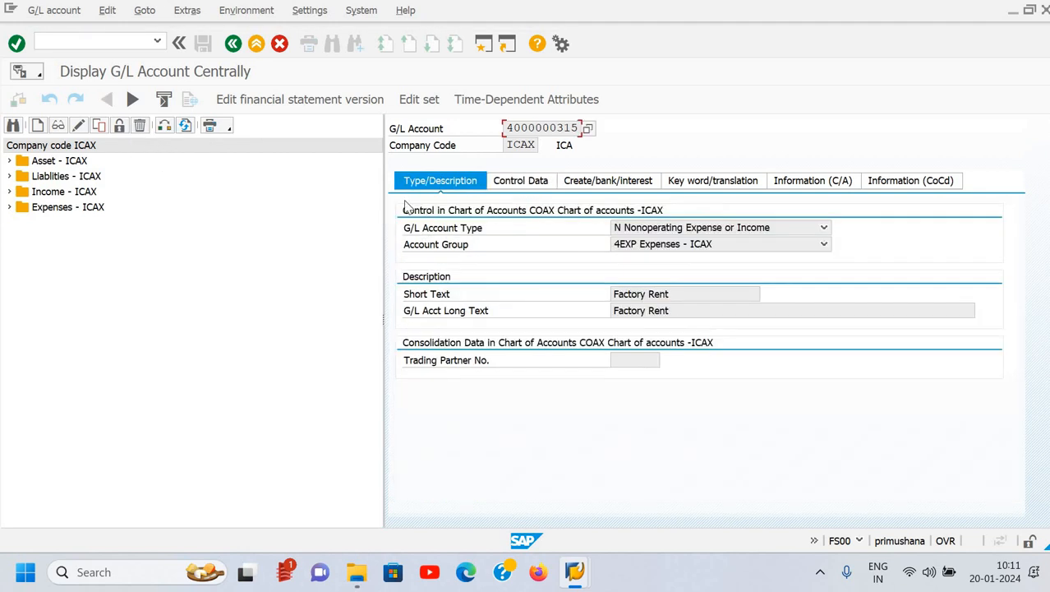
pyautogui.click(120, 128)
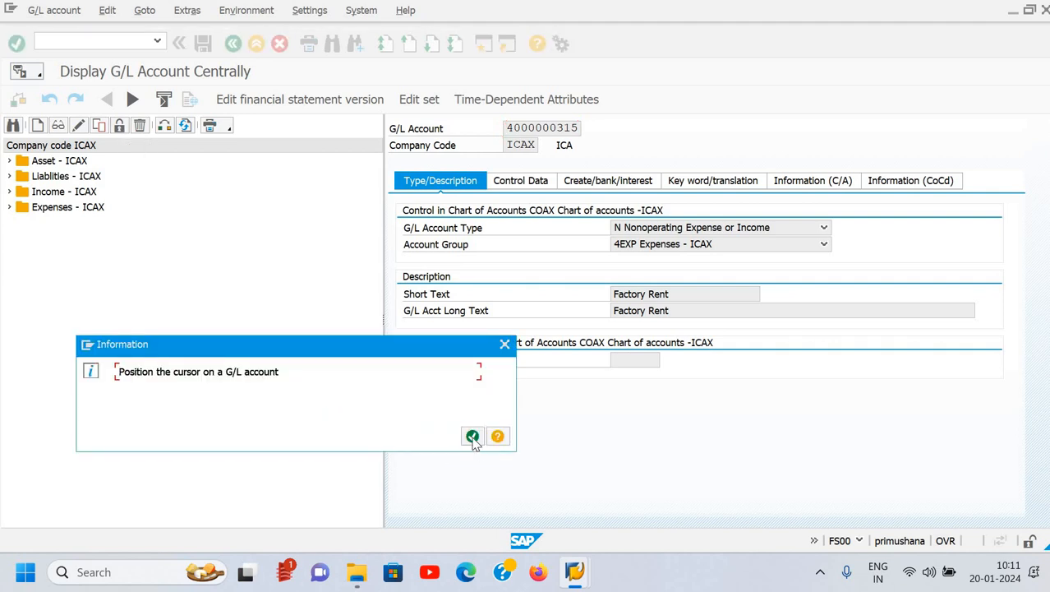
pyautogui.click(474, 437)
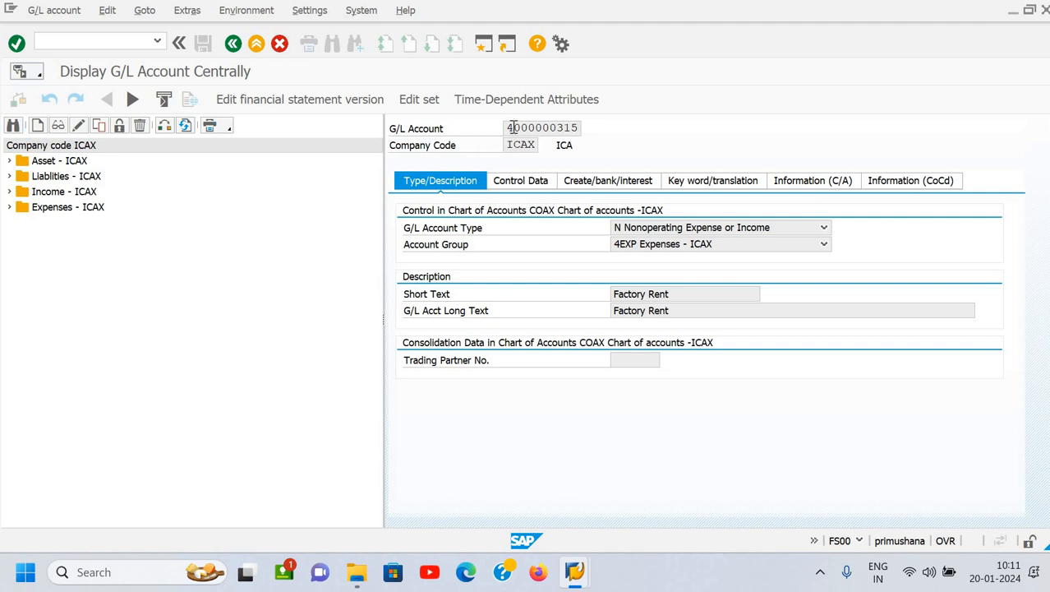
pyautogui.moveTo(508, 127); pyautogui.dragTo(626, 143)
pyautogui.hotkey('ctrl', 'c')
pyautogui.click(35, 126)
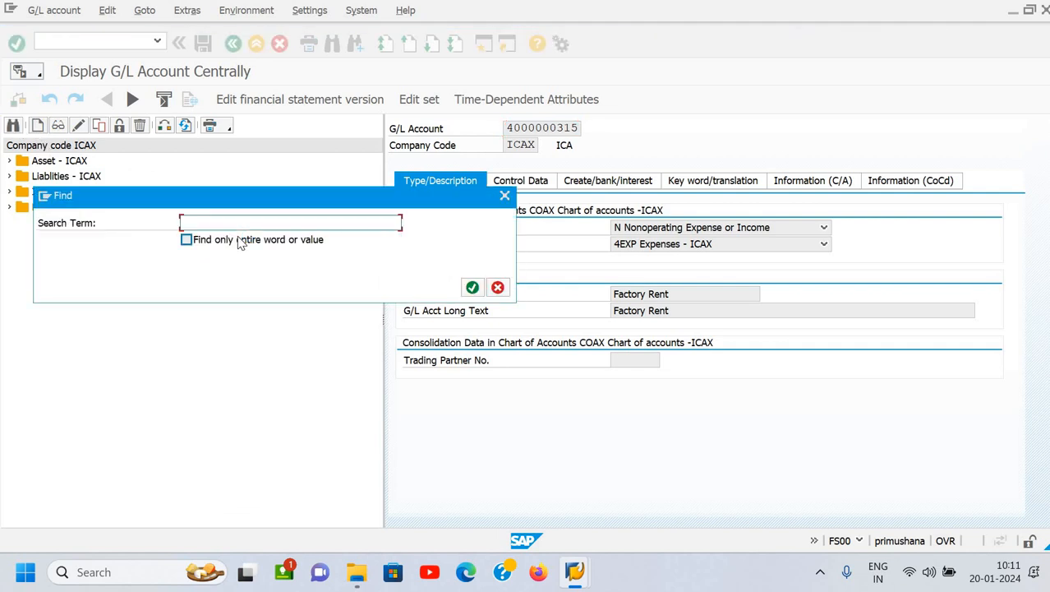
pyautogui.hotkey('ctrl', 'v')
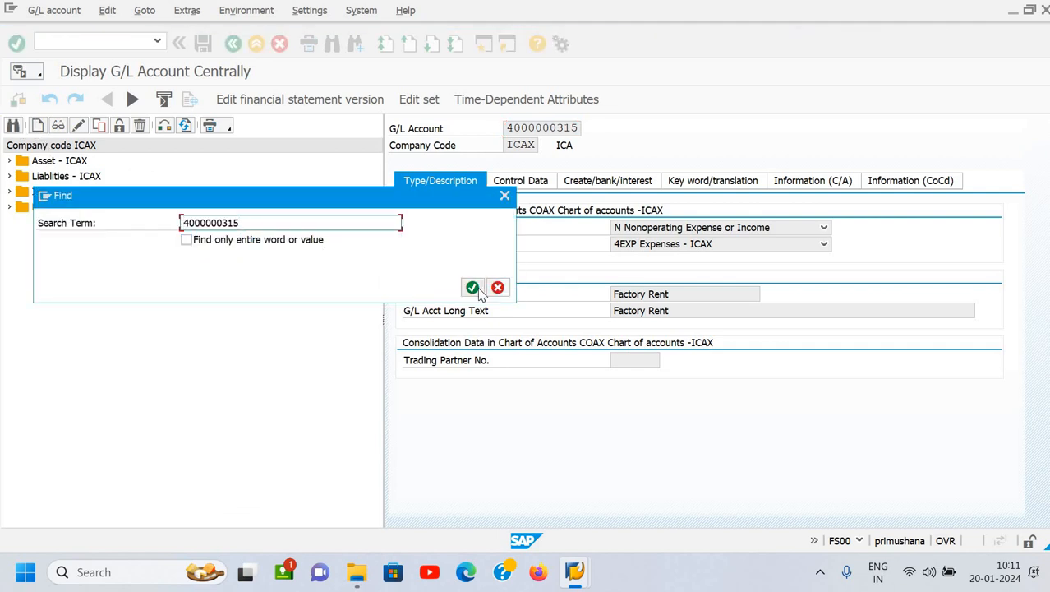
pyautogui.click(472, 287)
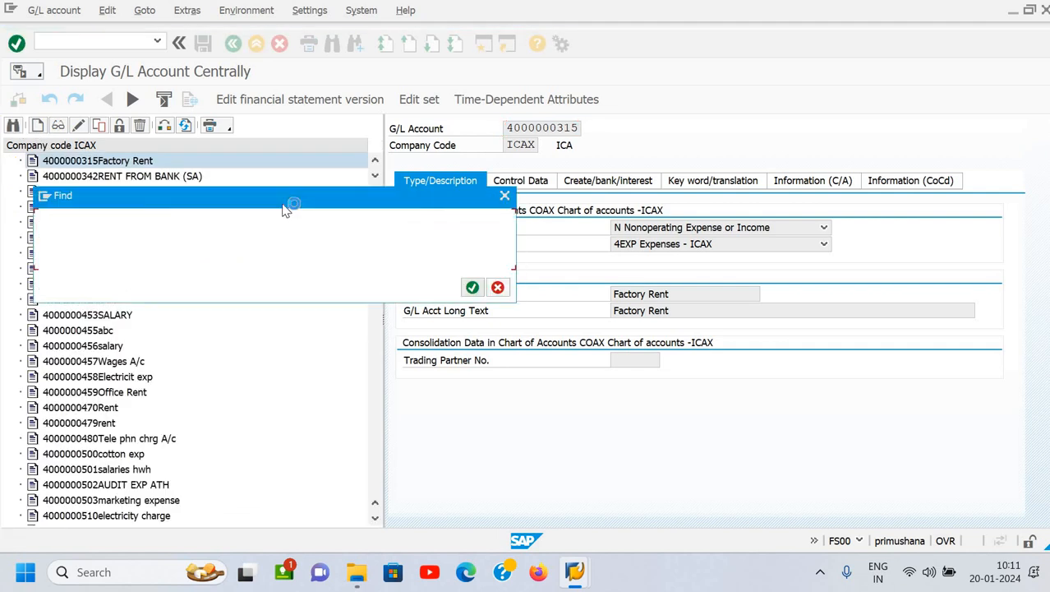
pyautogui.click(505, 195)
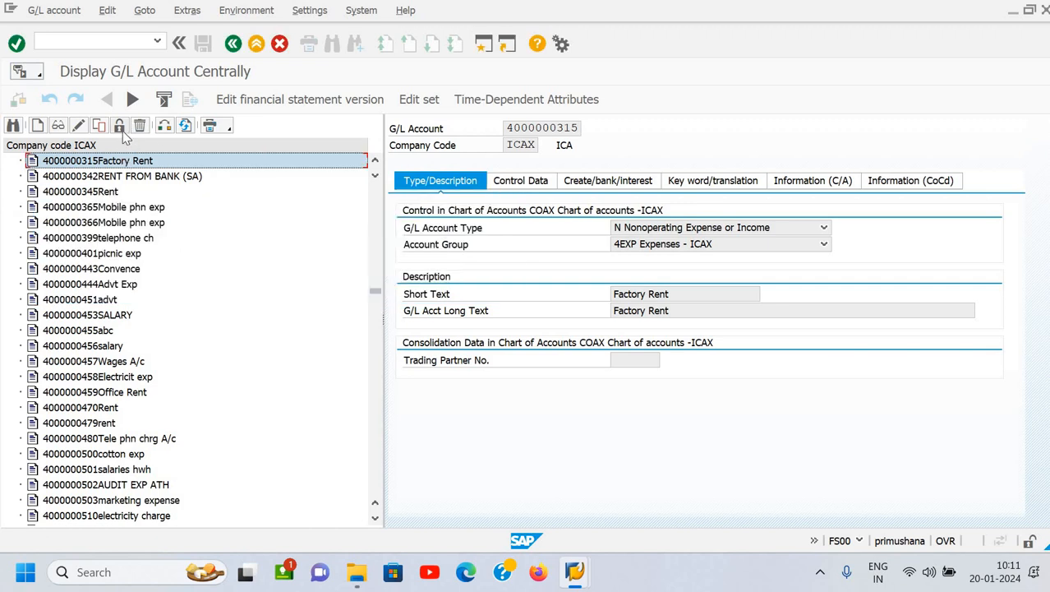
# - Block the Factory Rent account for creation, posting and planning in the chart of accounts and for posting in the company code, and save
pyautogui.click(123, 132)
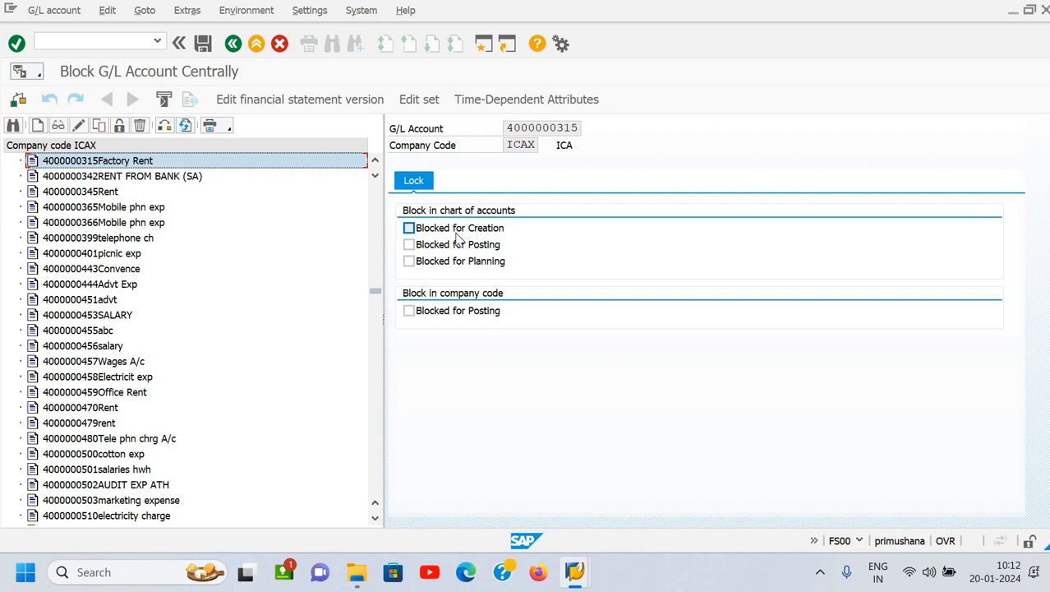
pyautogui.click(435, 233)
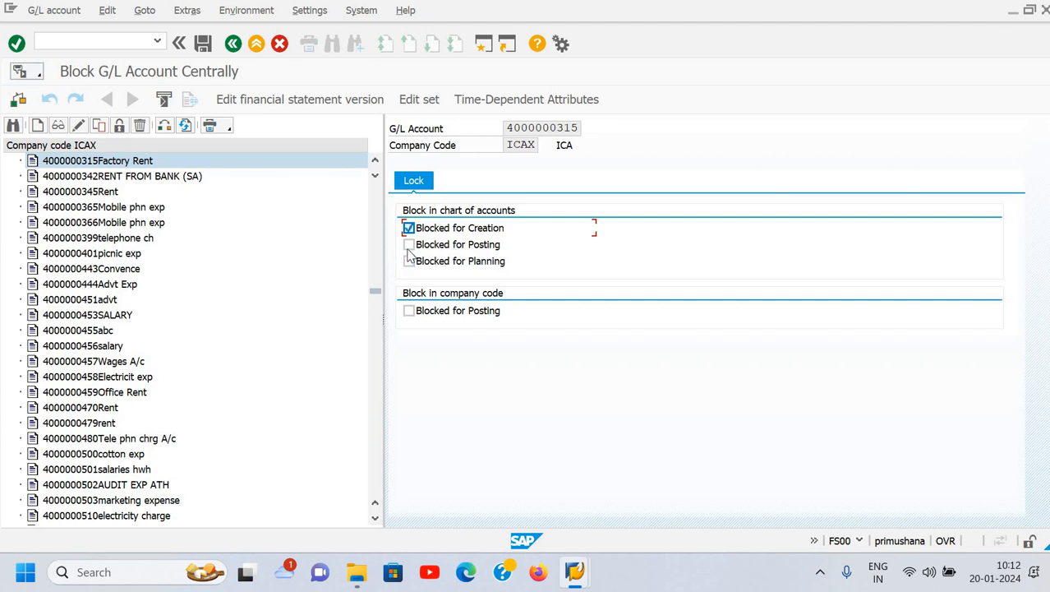
pyautogui.click(498, 246)
pyautogui.click(409, 261)
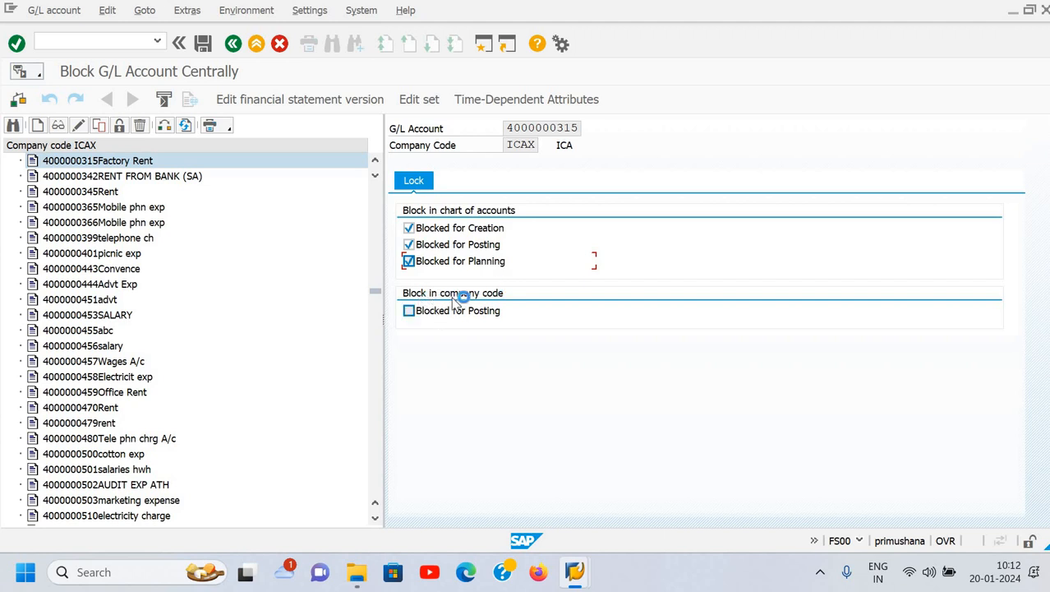
pyautogui.click(409, 311)
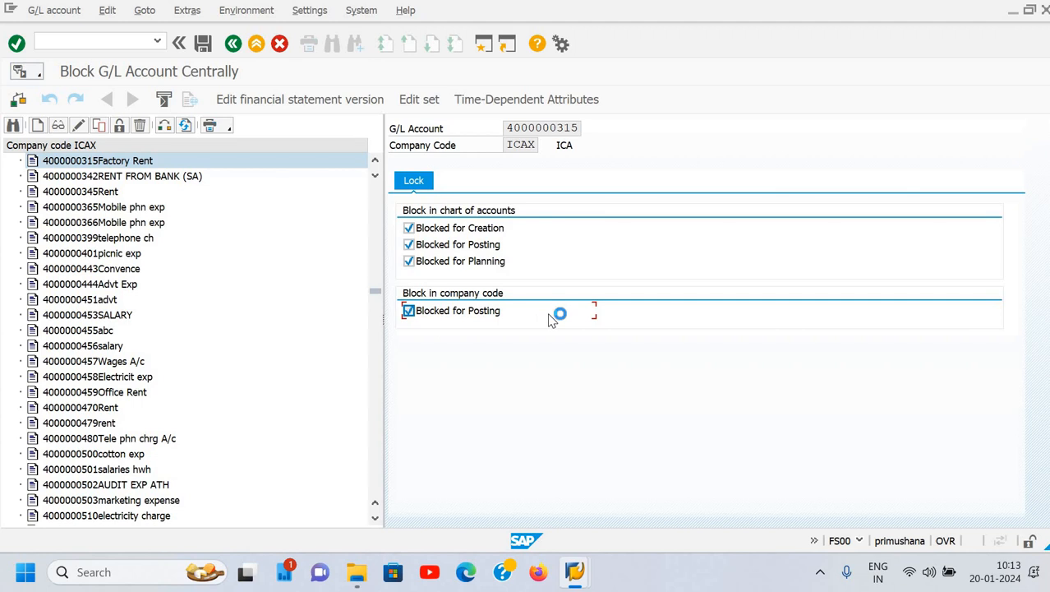
pyautogui.hotkey('ctrl', 's')
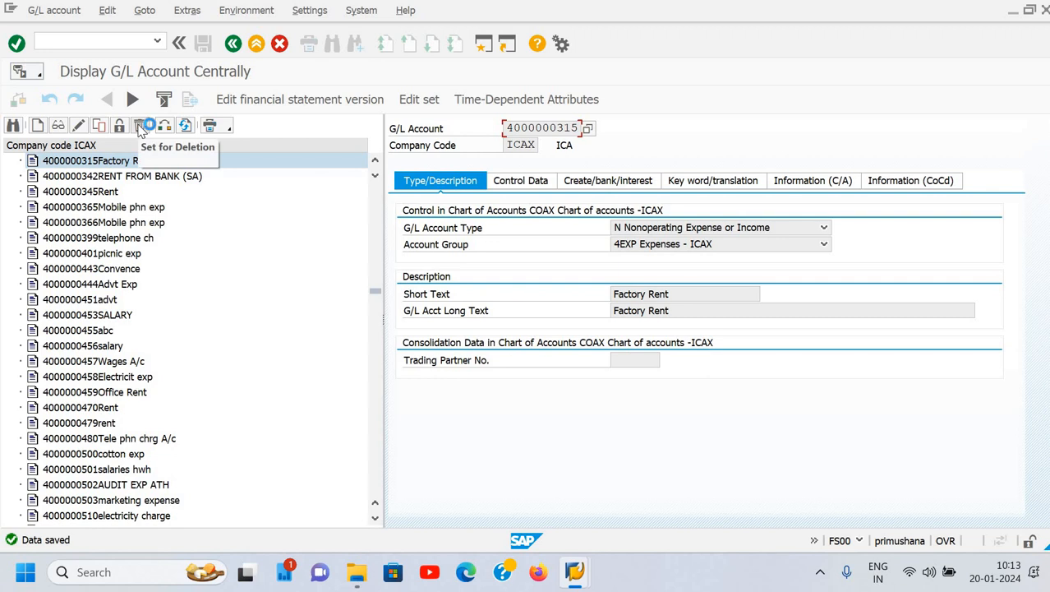
# - Mark the Factory Rent account for deletion in both the chart of accounts and the company code, and save
pyautogui.click(142, 128)
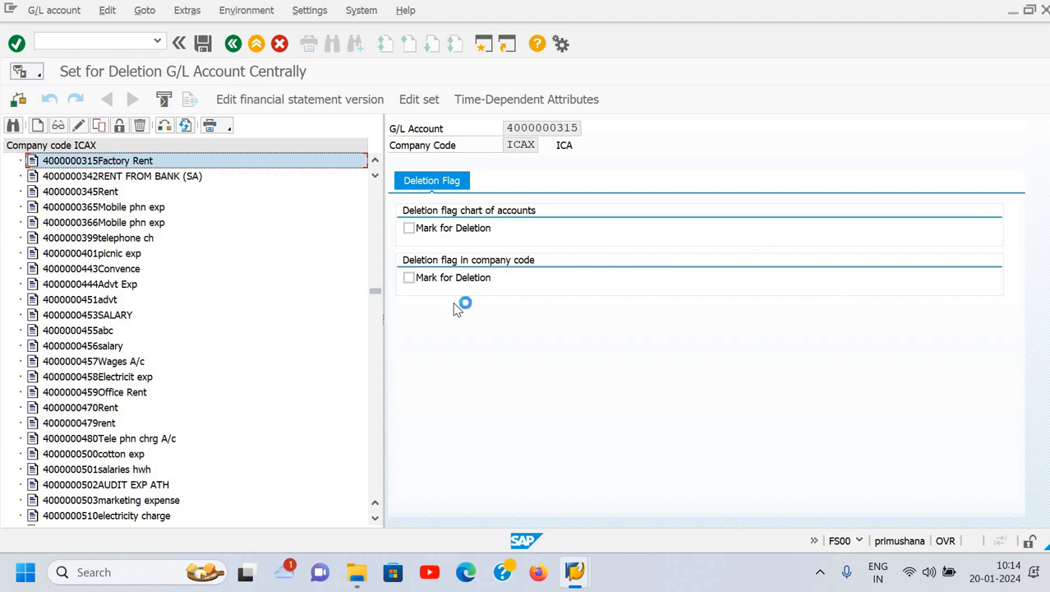
pyautogui.click(409, 229)
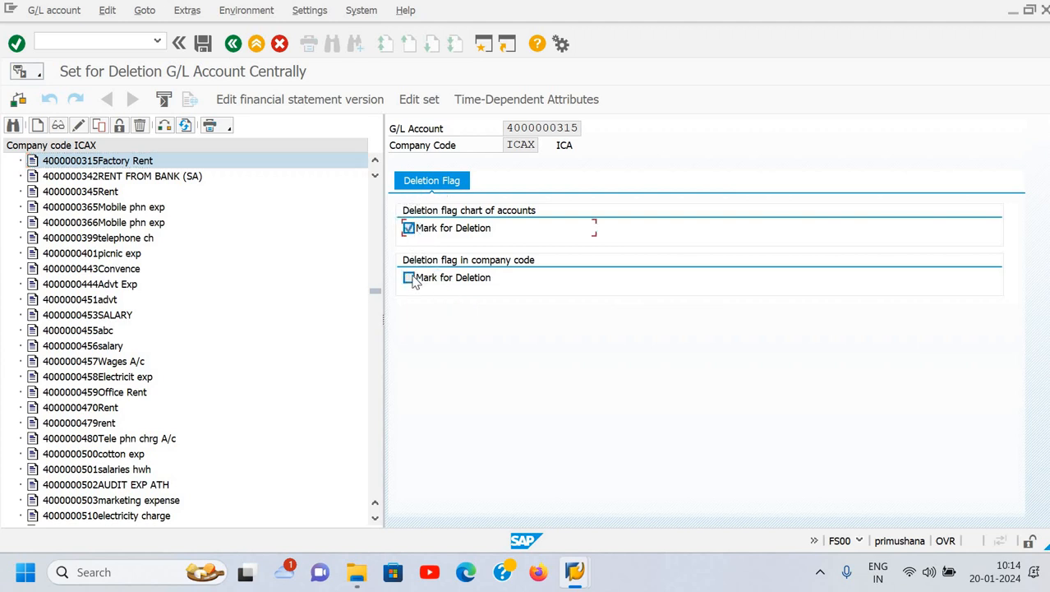
pyautogui.press('space')
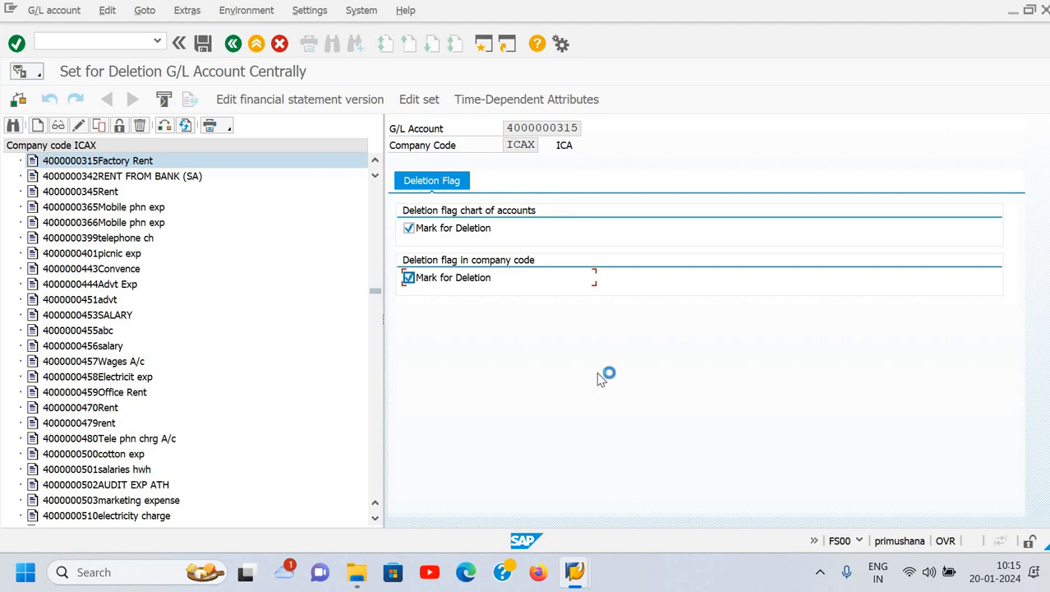
pyautogui.hotkey('ctrl', 's')
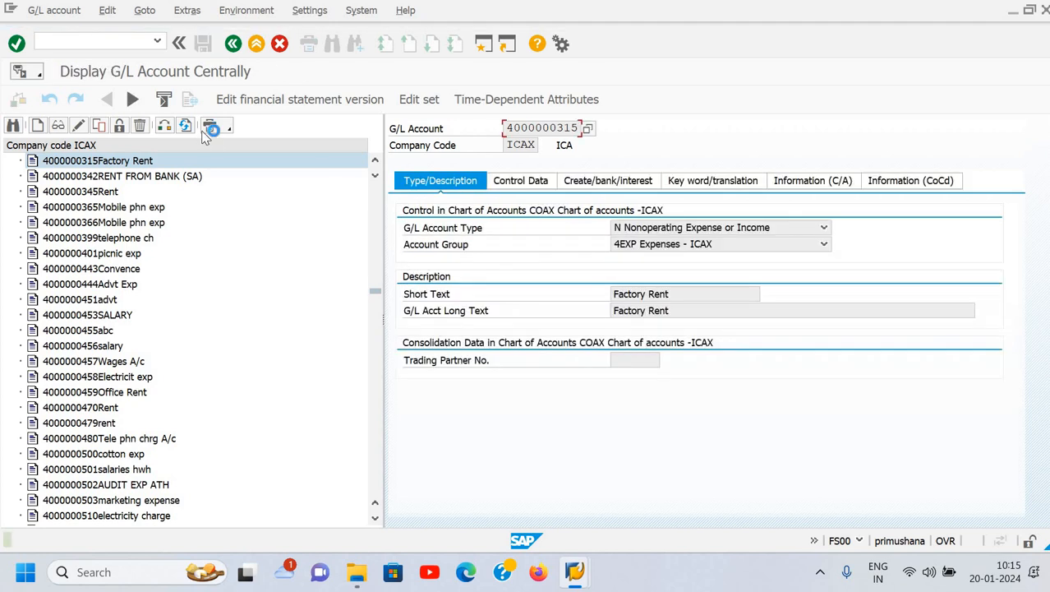
# - Leave the G/L account transaction with /n and try to run transaction OBR2
pyautogui.click(102, 42)
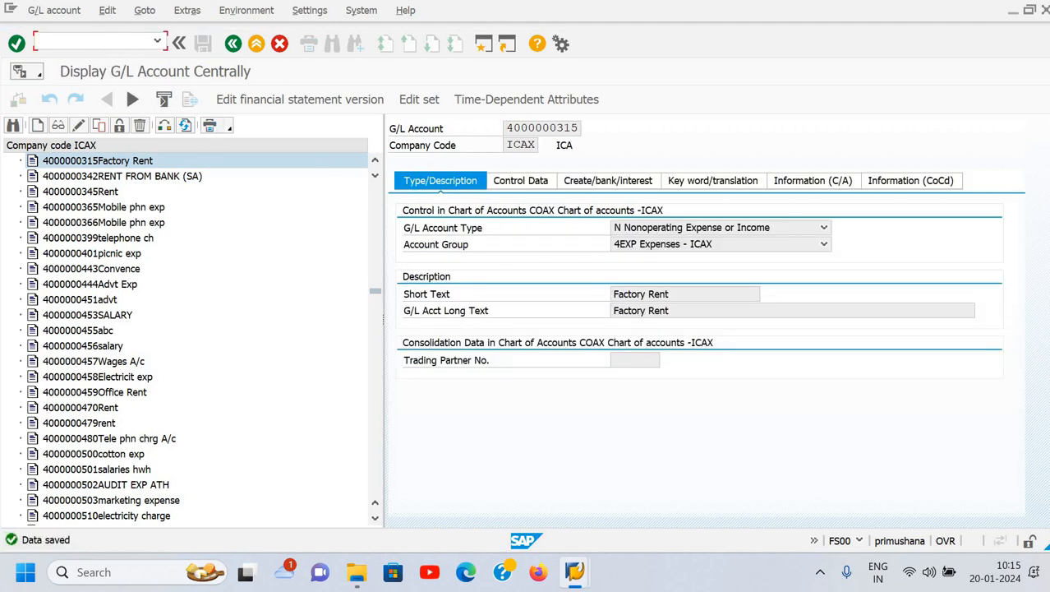
pyautogui.write('/n')
pyautogui.press('Return')
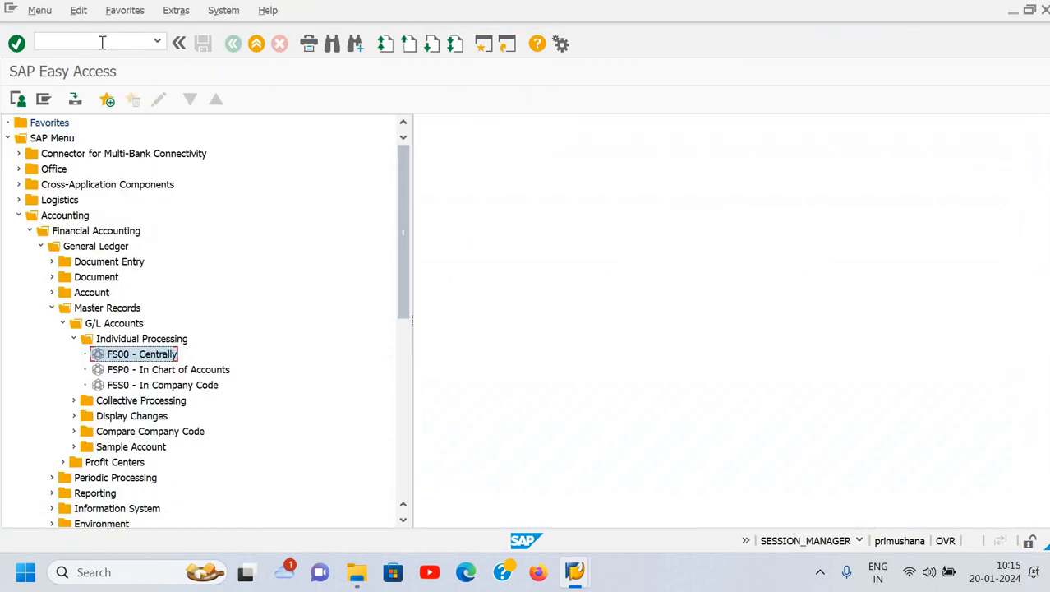
pyautogui.click(102, 42)
pyautogui.write('obr2')
pyautogui.press('Return')
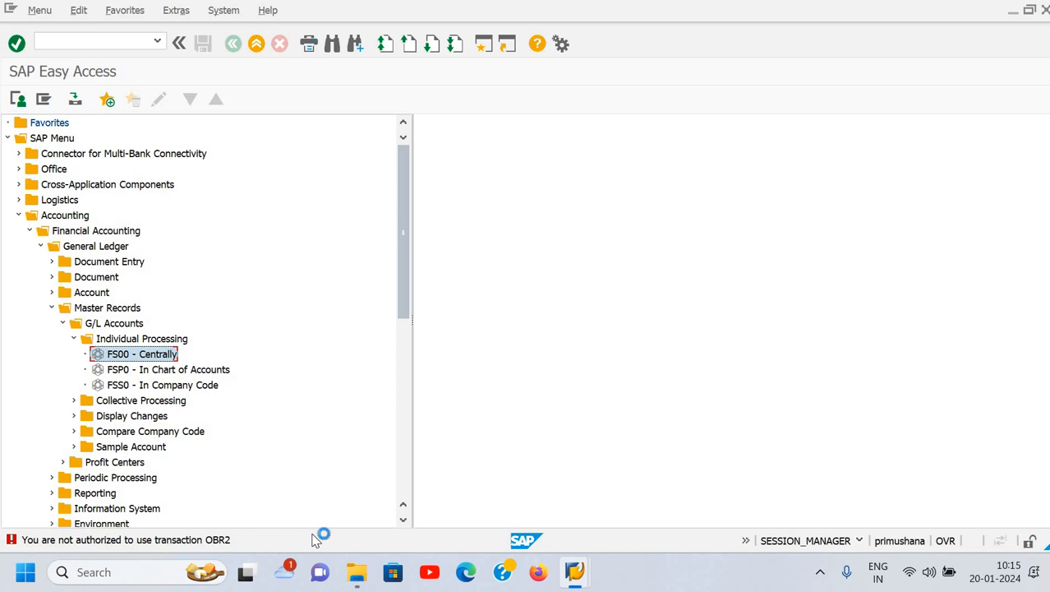
# - Open transaction FS00 for central G/L account editing
pyautogui.click(88, 43)
pyautogui.write('fs00')
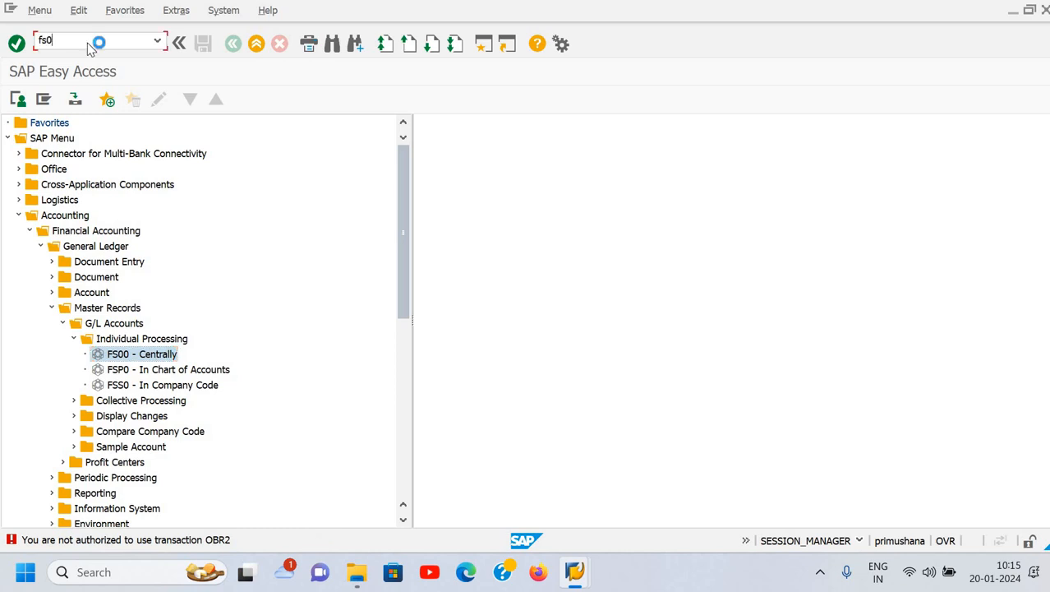
pyautogui.press('Return')
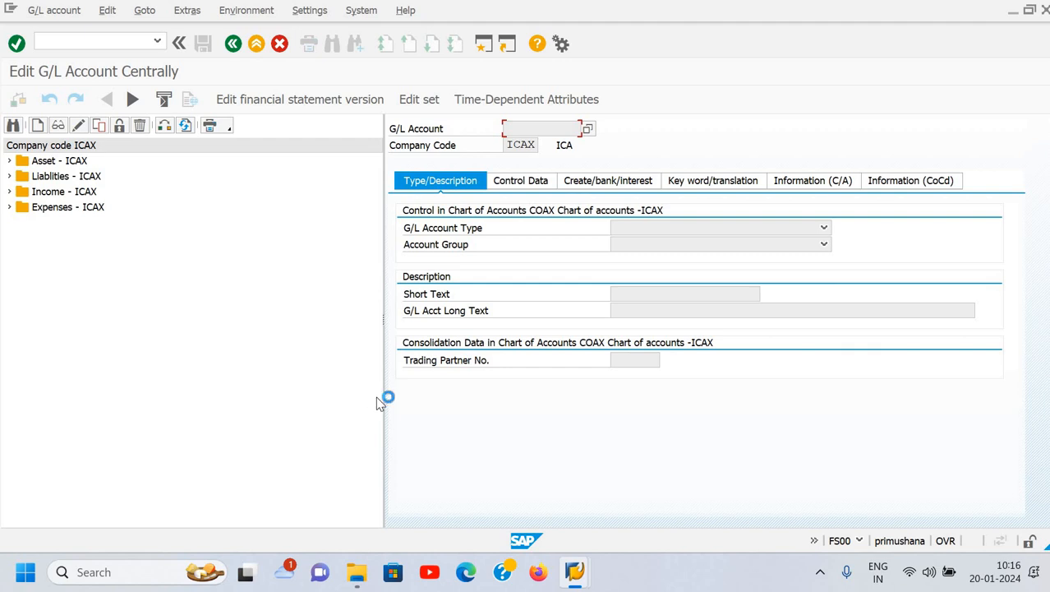
# - Switch to YouTube in the browser, search for videos on deleting a GL in SAP by the named instructor, and close the browser
pyautogui.click(429, 575)
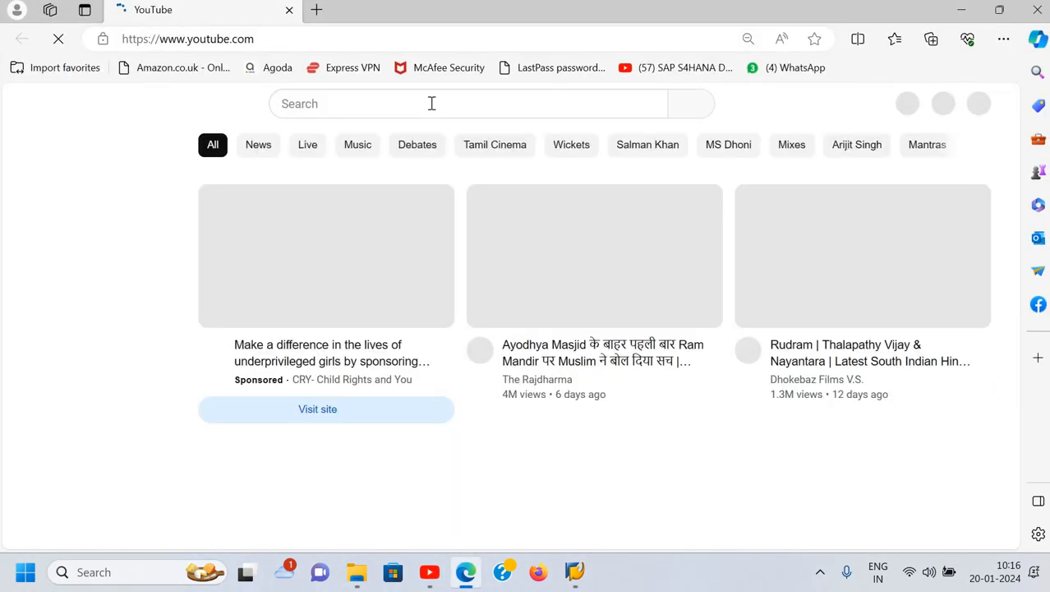
pyautogui.click(431, 104)
pyautogui.write('h')
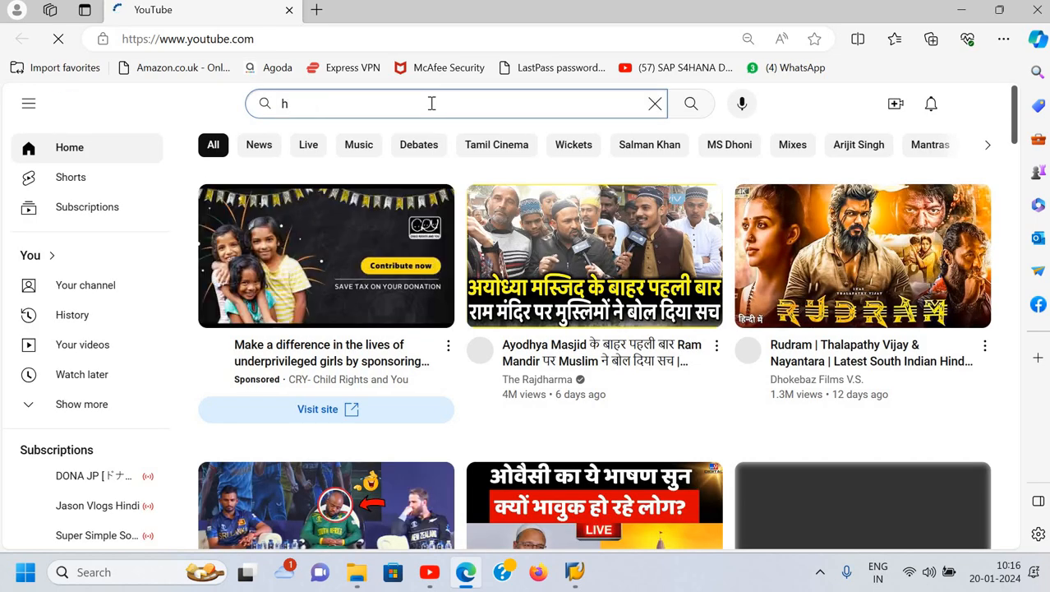
pyautogui.write('de')
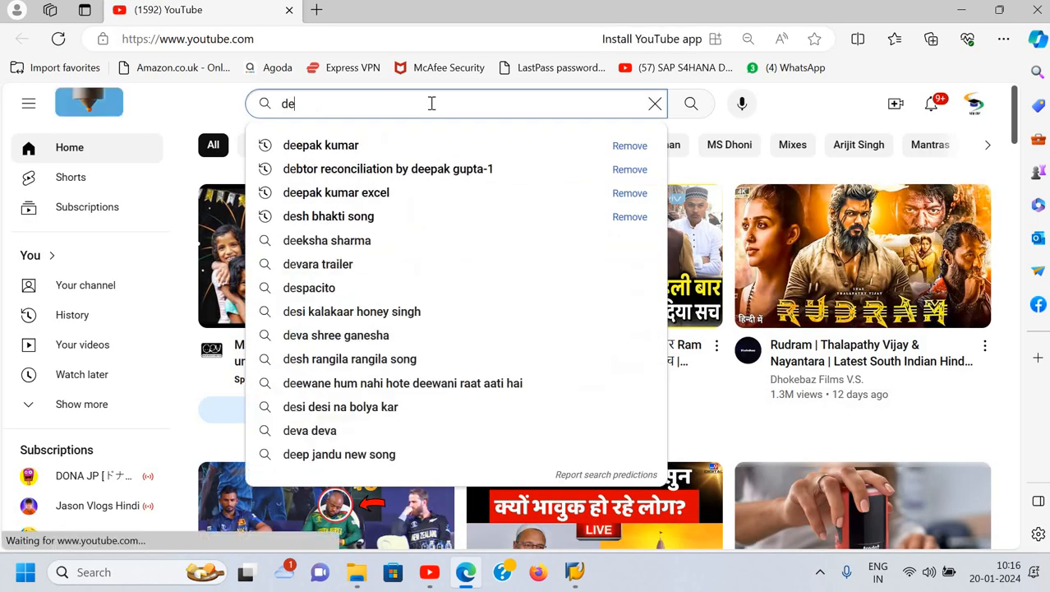
pyautogui.write('letin')
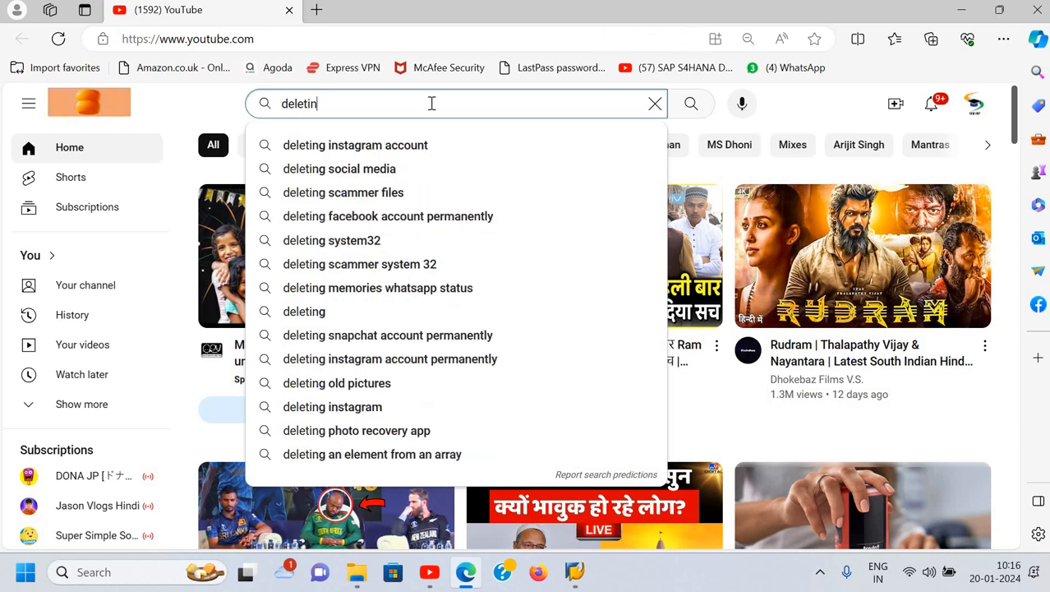
pyautogui.write('g gl')
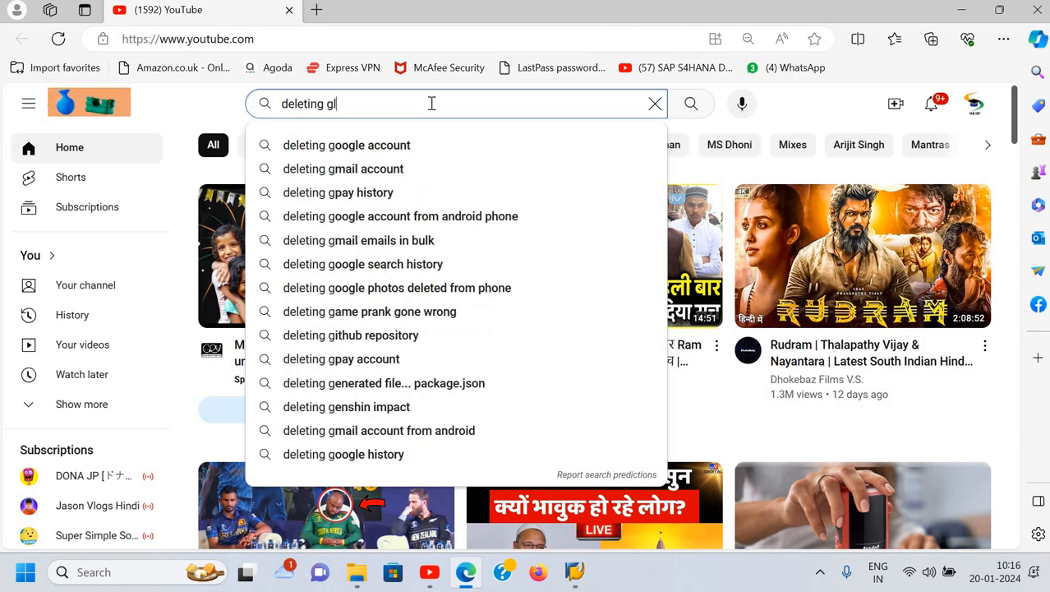
pyautogui.write(' on sa')
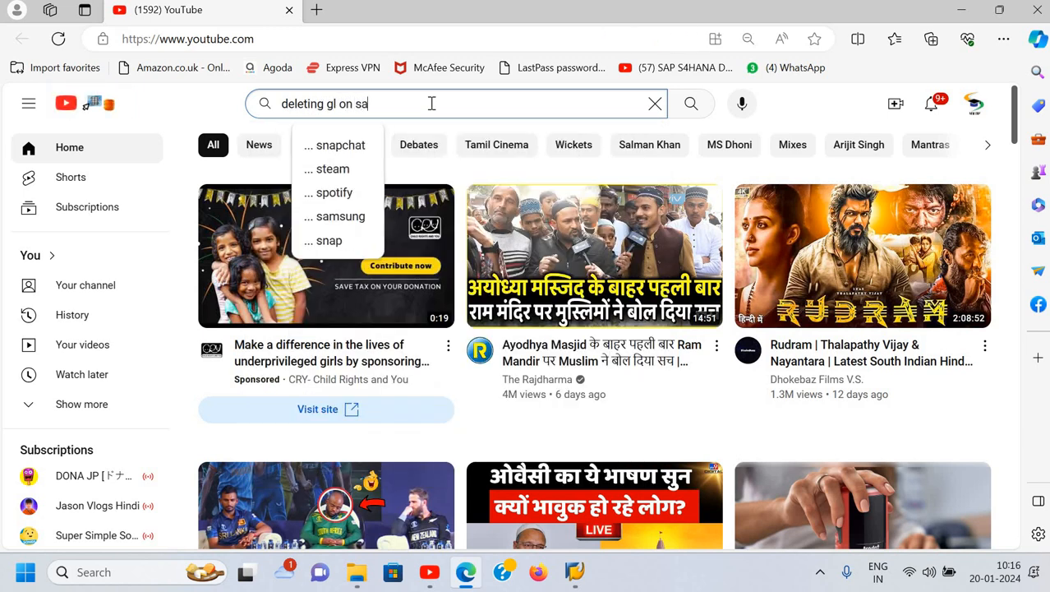
pyautogui.write('p by de')
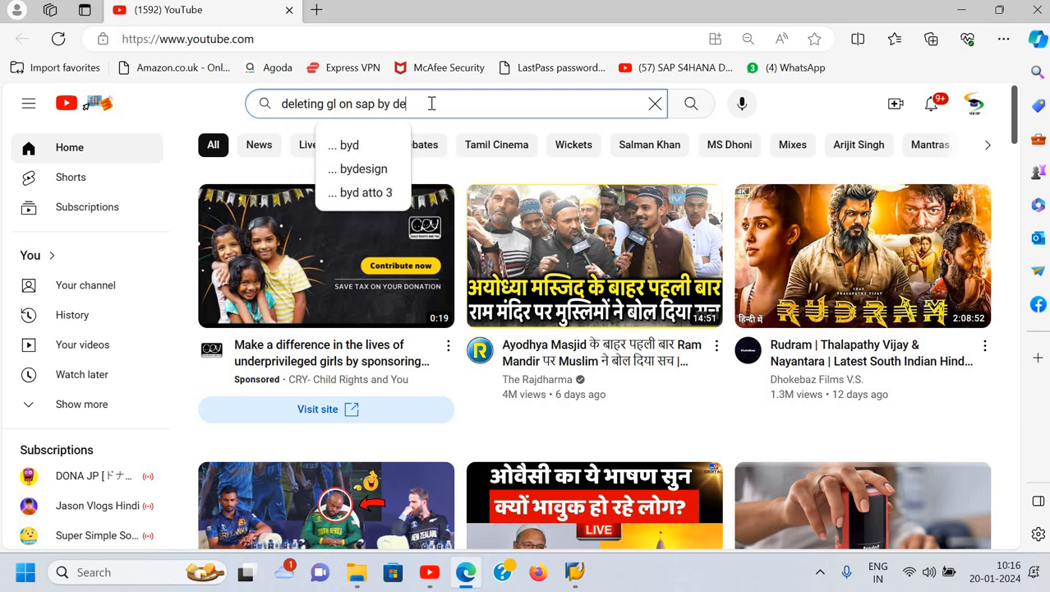
pyautogui.write('epak gu')
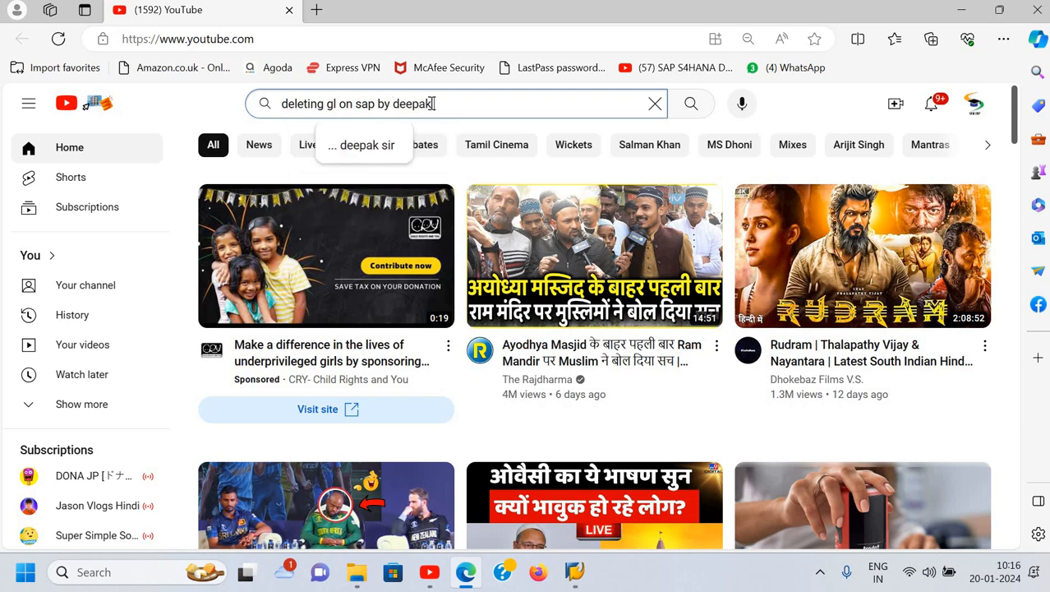
pyautogui.write('pta')
pyautogui.press('Return')
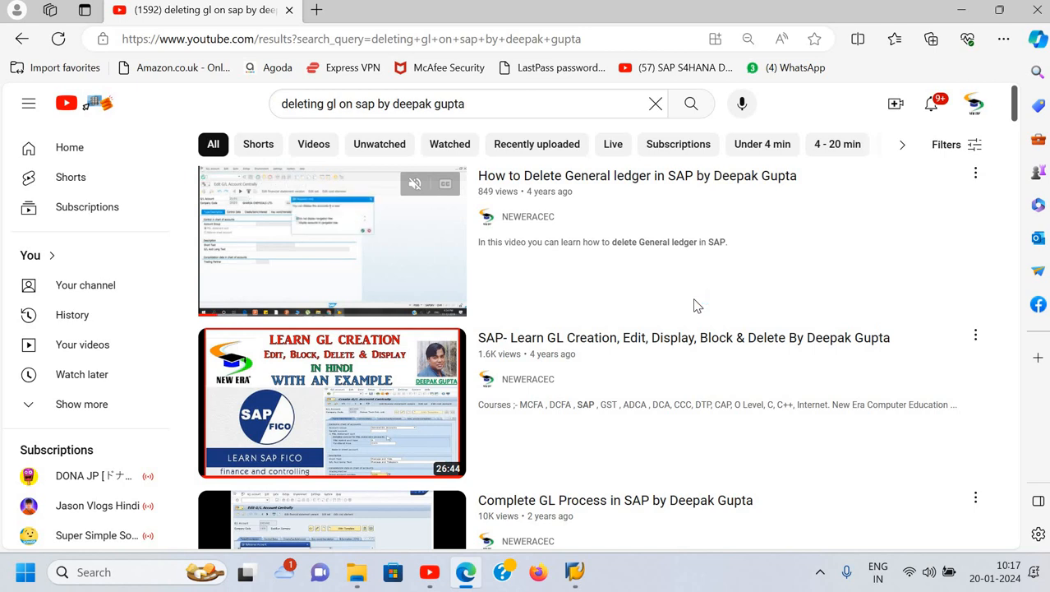
pyautogui.click(1042, 20)
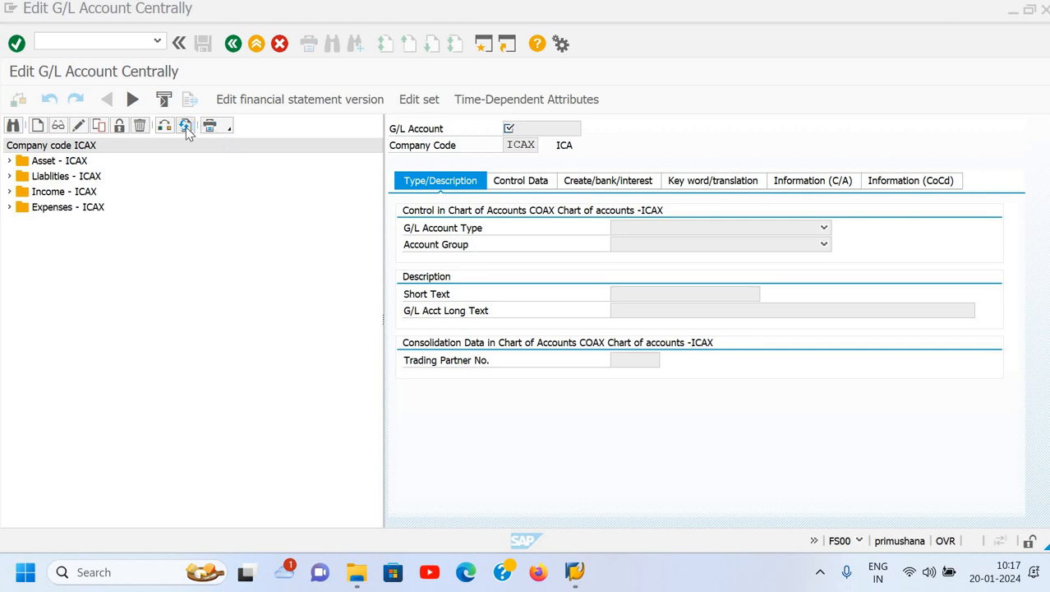
# - Expand the Expenses - ICAX folder and change the account tree's company code to 1000
pyautogui.click(9, 208)
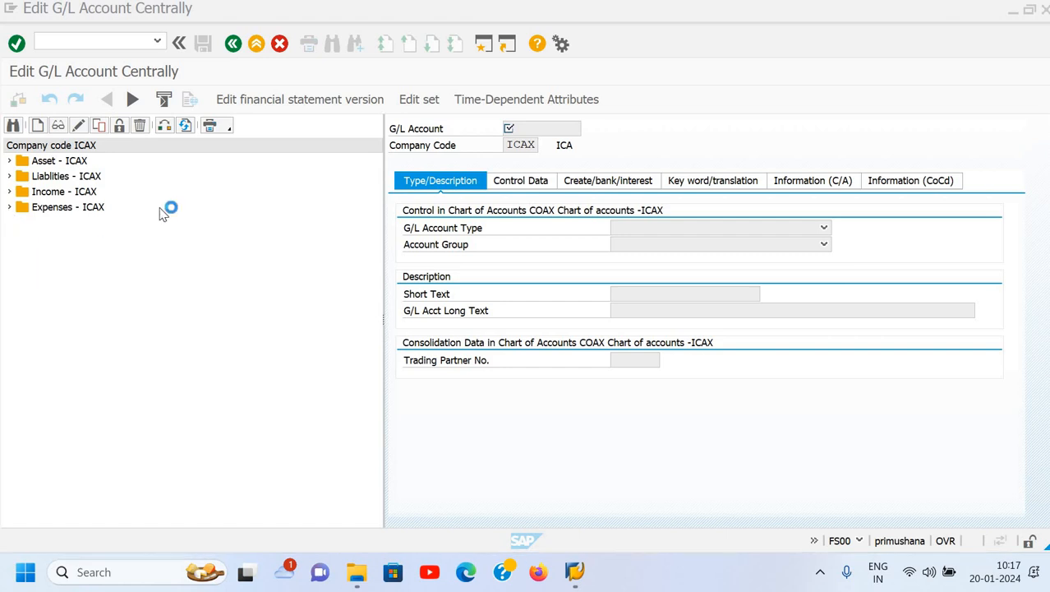
pyautogui.click(166, 127)
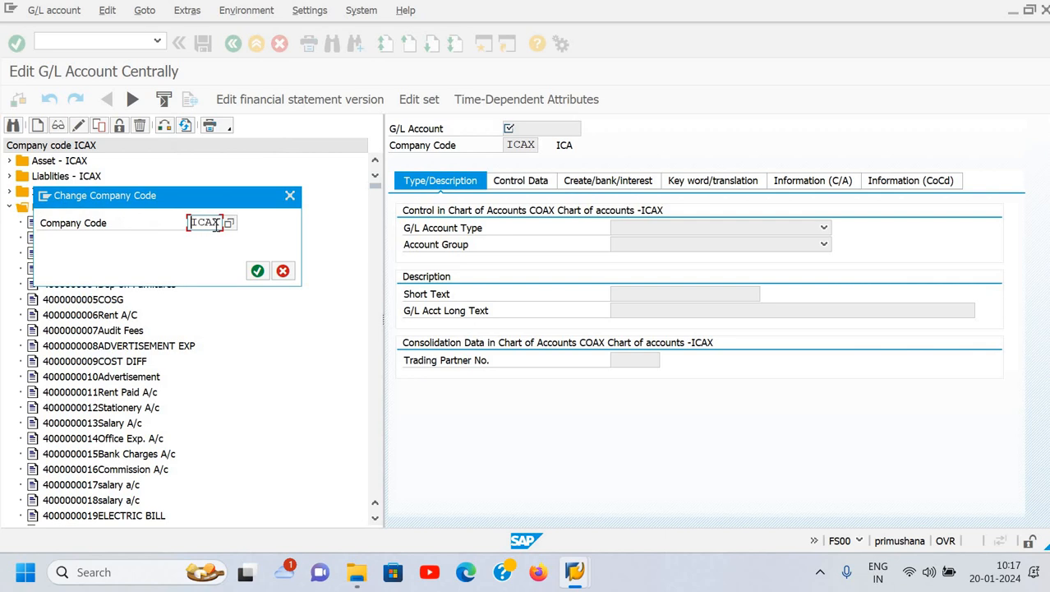
pyautogui.write('1000')
pyautogui.press('Return')
pyautogui.press('Return')
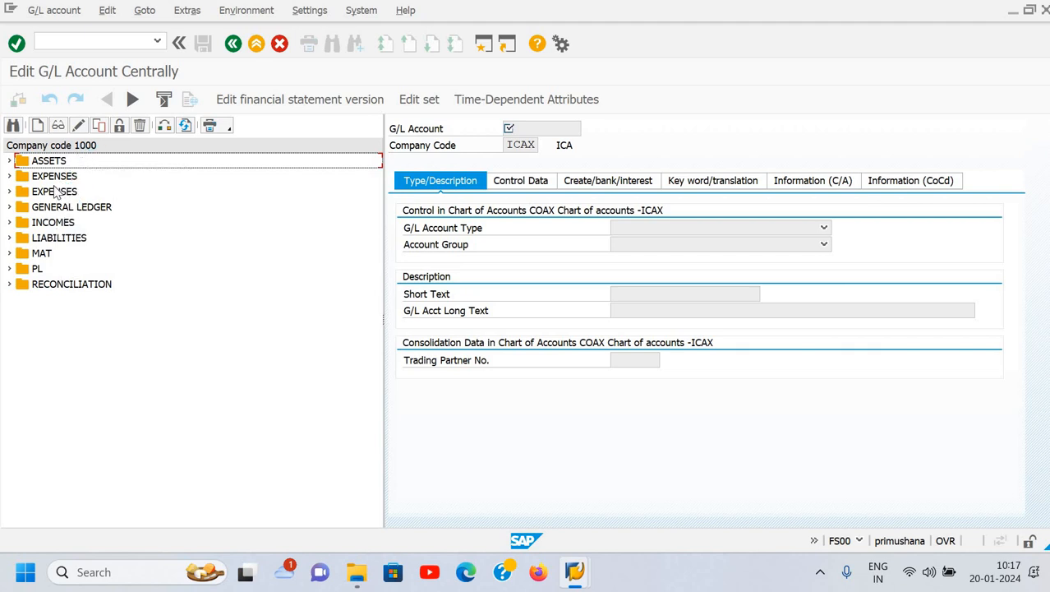
# - Look through the ASSETS and EXPENSES folders of company code 1000 and refresh the account tree
pyautogui.click(9, 161)
pyautogui.click(9, 161)
pyautogui.click(9, 176)
pyautogui.click(9, 176)
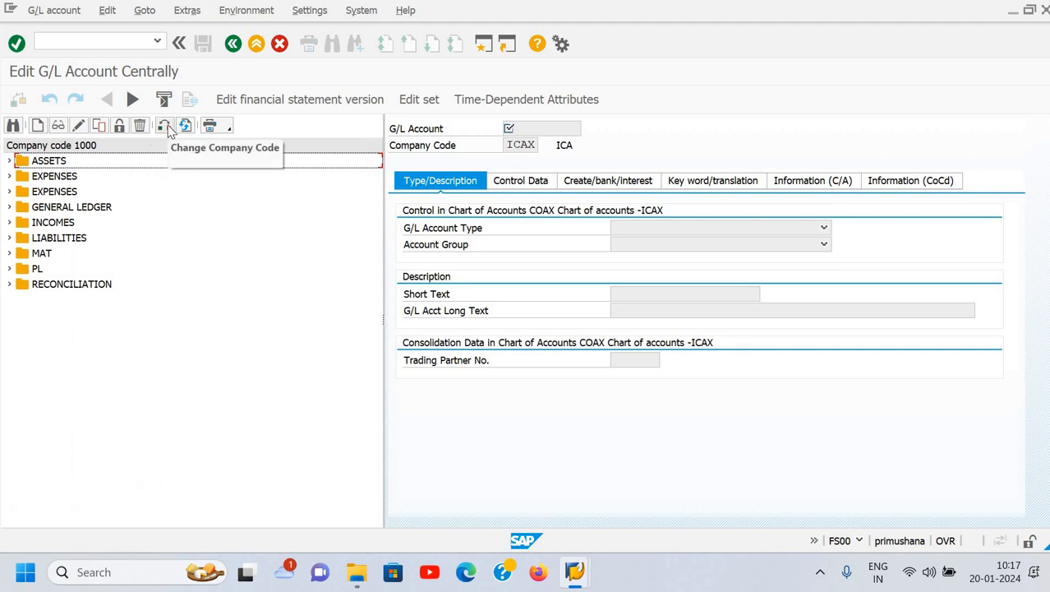
pyautogui.click(187, 126)
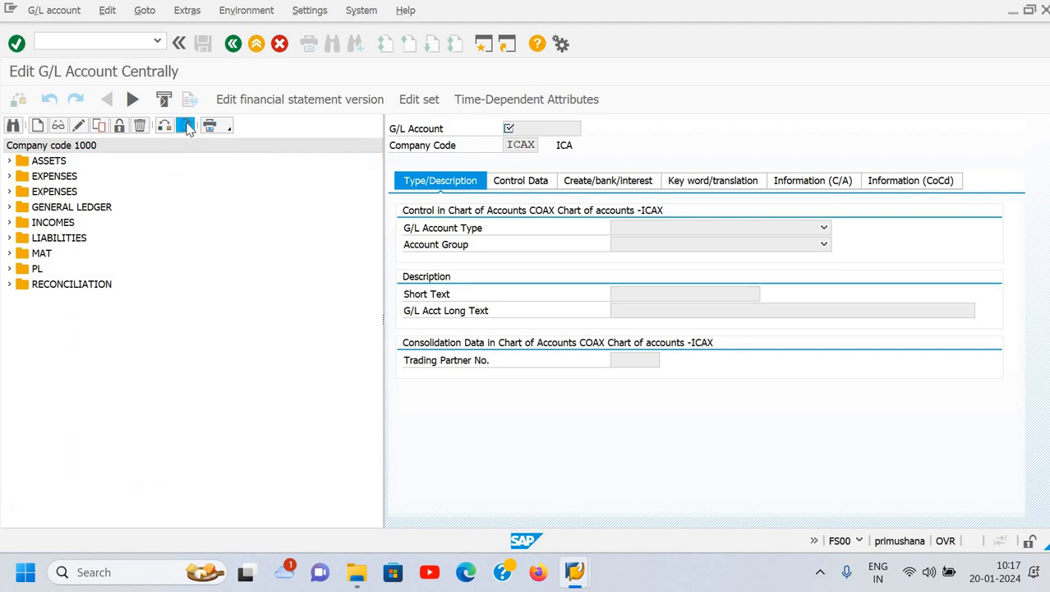
pyautogui.click(187, 128)
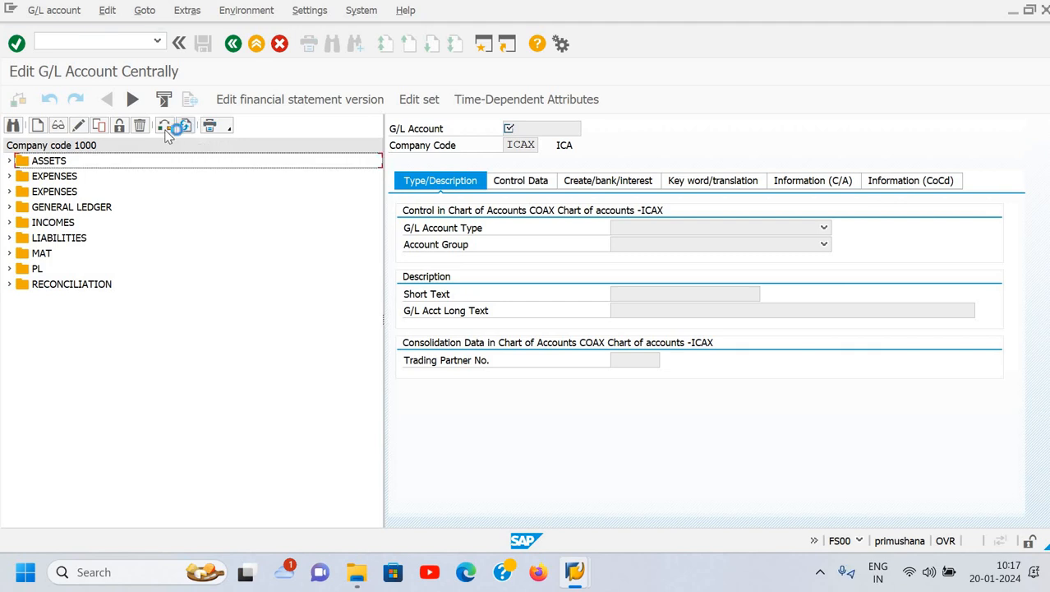
# - Change the account tree's company code back to ICAX
pyautogui.click(164, 127)
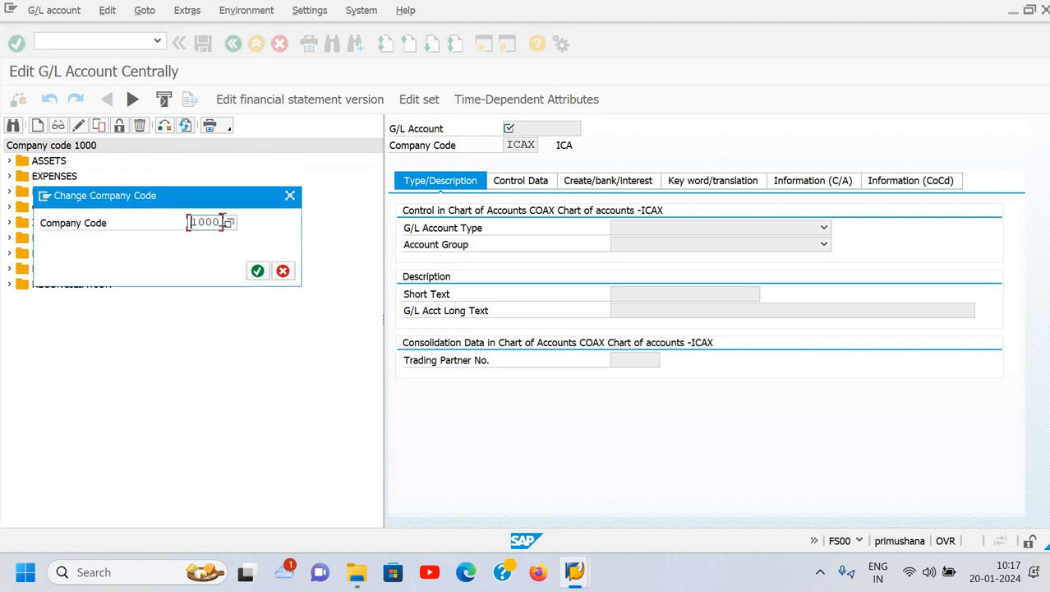
pyautogui.moveTo(221, 222); pyautogui.dragTo(152, 219)
pyautogui.press('BackSpace')
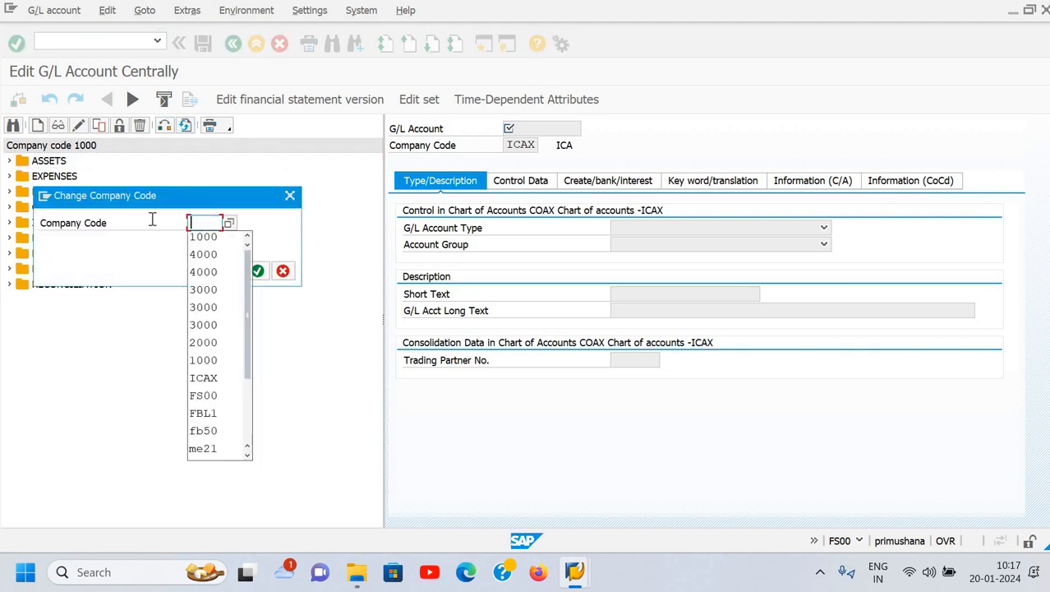
pyautogui.write('ica')
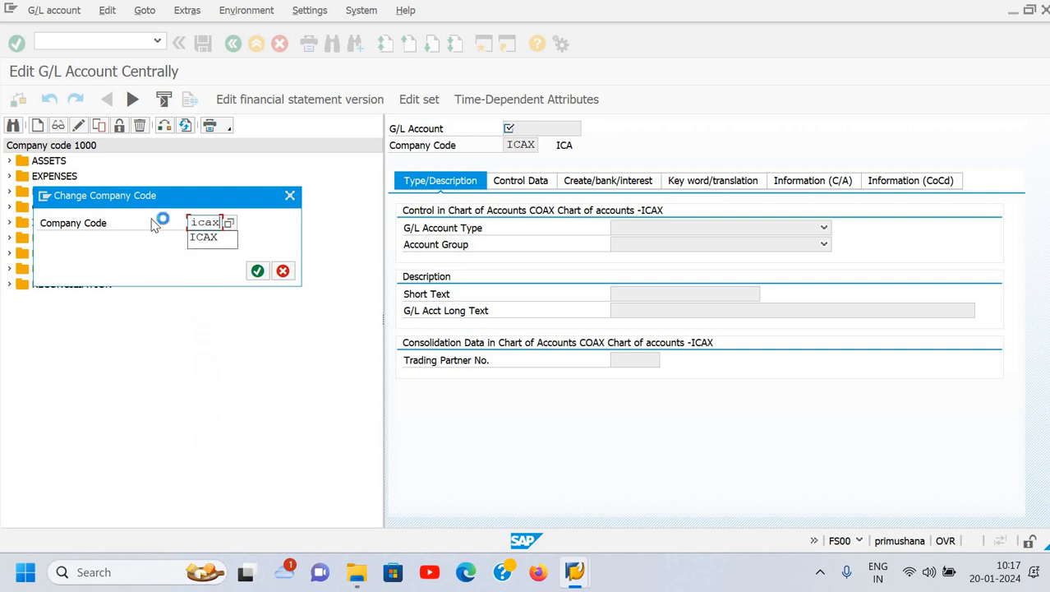
pyautogui.write('x')
pyautogui.press('Return')
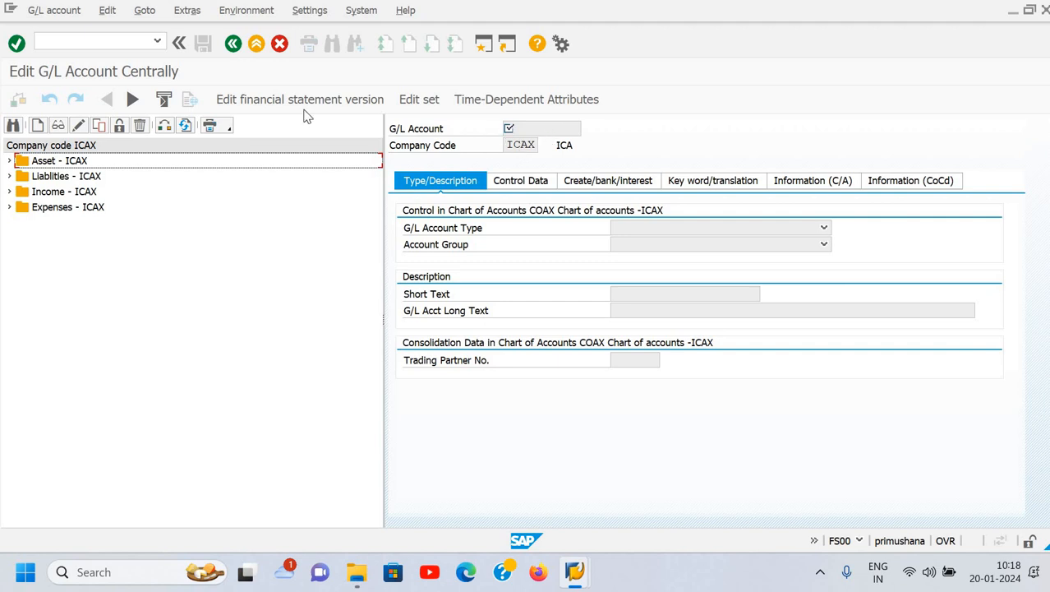
# - Leave the transaction with /n and reopen transaction FS00
pyautogui.click(83, 40)
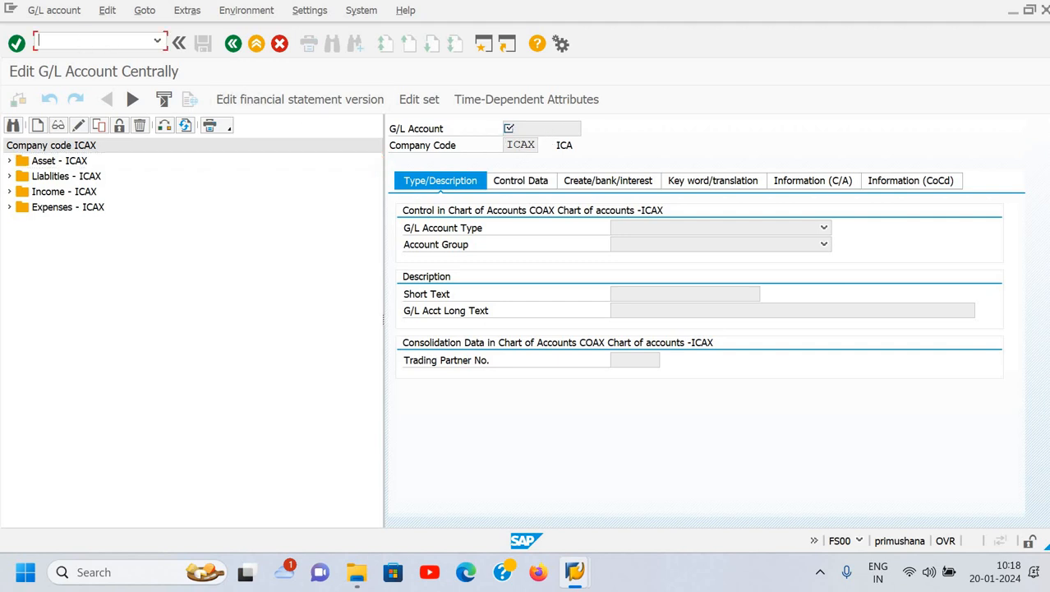
pyautogui.write('/n')
pyautogui.press('Return')
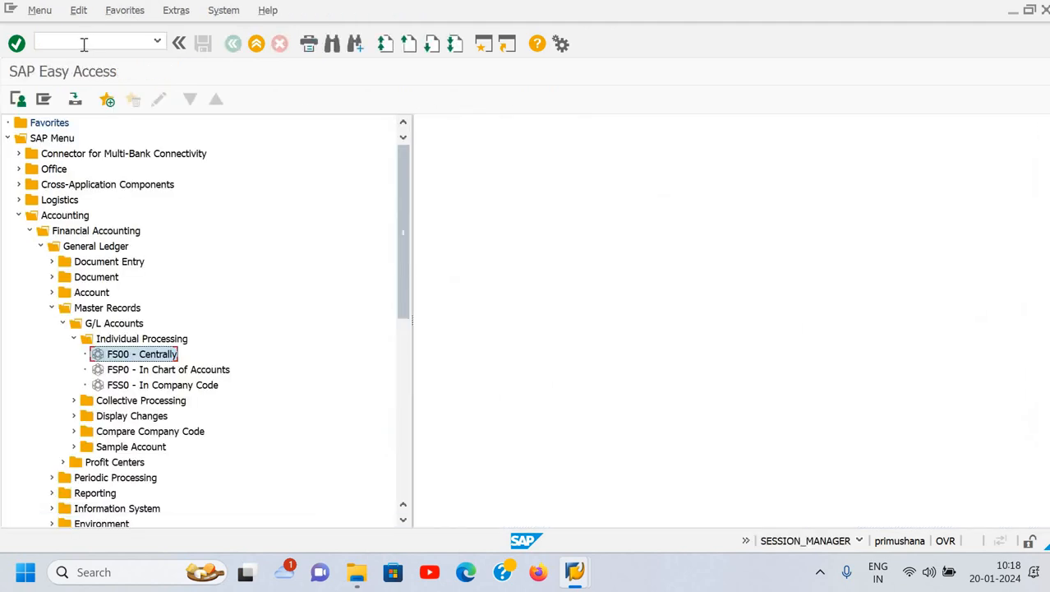
pyautogui.click(83, 43)
pyautogui.write('fs00')
pyautogui.press('Return')
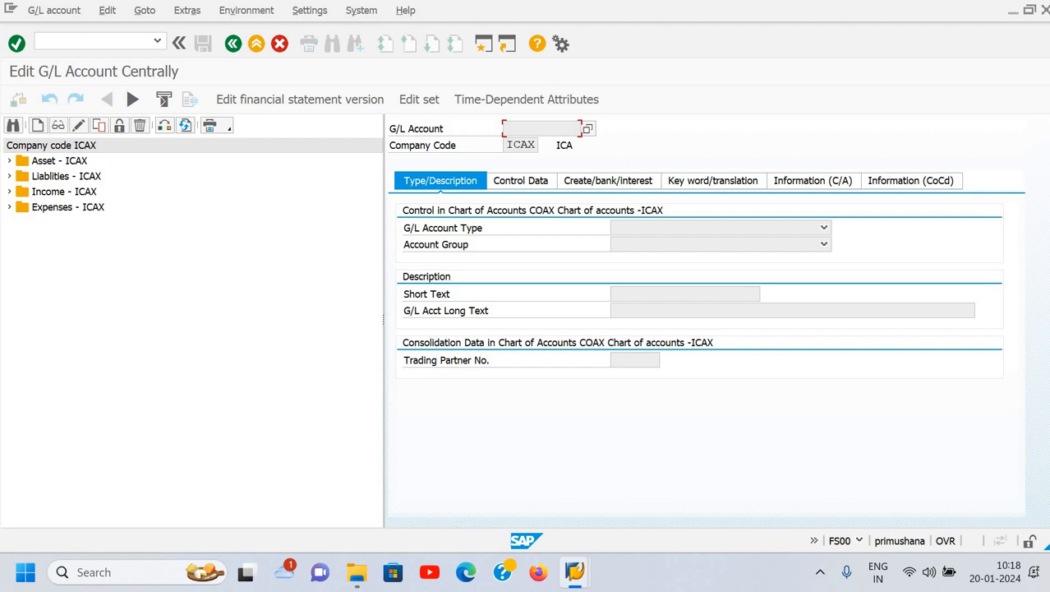
# - Examine the accounts in the Asset, Liabilities, Income and Expenses folders of company code ICAX, and collapse the folders again
pyautogui.click(11, 161)
pyautogui.click(10, 161)
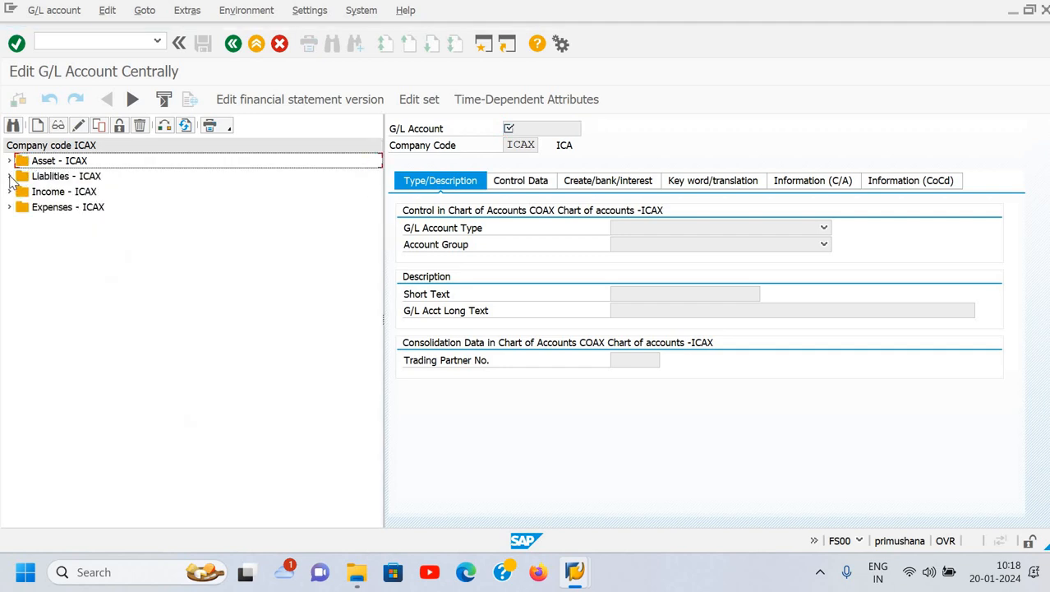
pyautogui.click(10, 176)
pyautogui.click(10, 191)
pyautogui.click(10, 191)
pyautogui.click(10, 207)
pyautogui.click(10, 208)
pyautogui.click(10, 207)
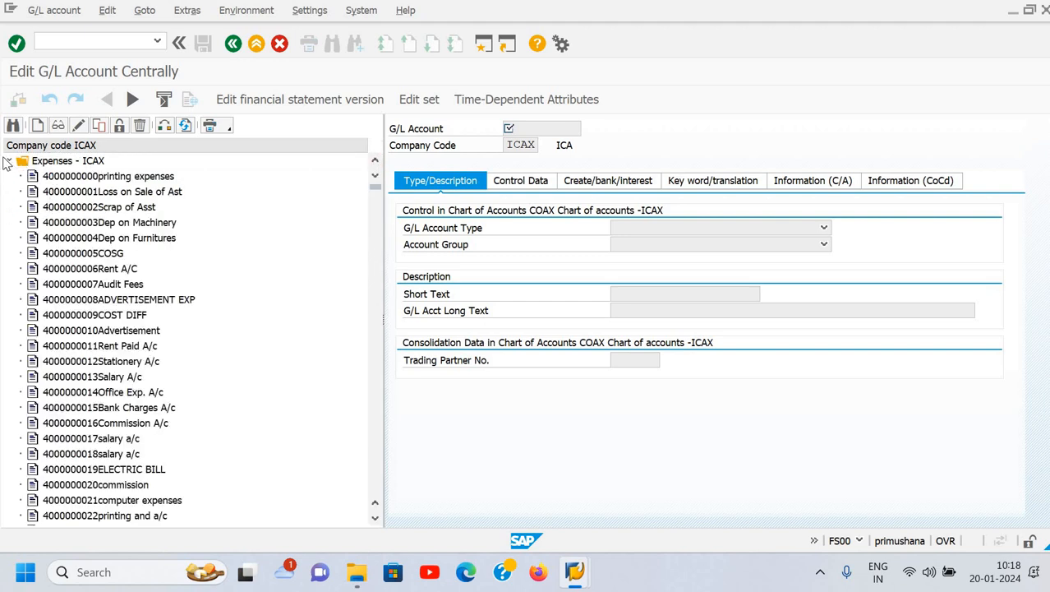
pyautogui.click(12, 163)
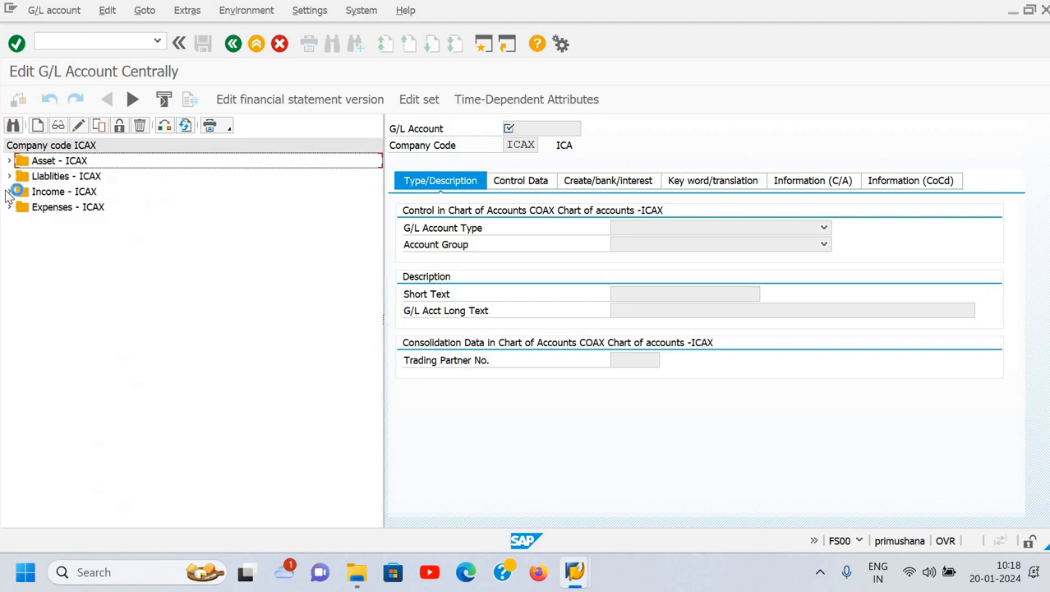
pyautogui.click(10, 191)
pyautogui.click(10, 162)
pyautogui.click(10, 161)
# - Set the navigation tree option to "Do not display navigation tree" and accept the restart notice
pyautogui.click(255, 14)
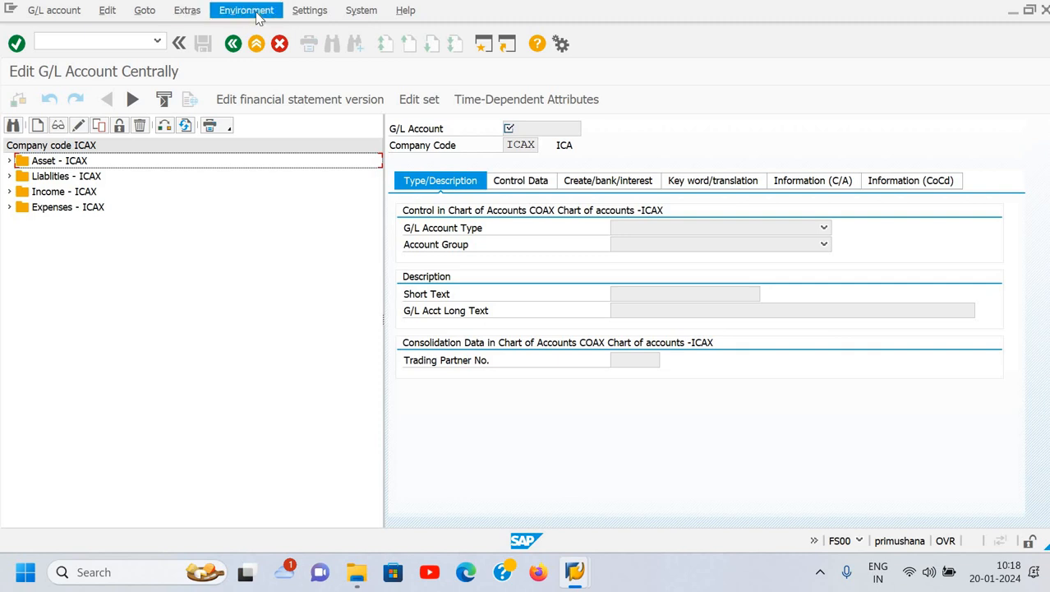
pyautogui.click(319, 12)
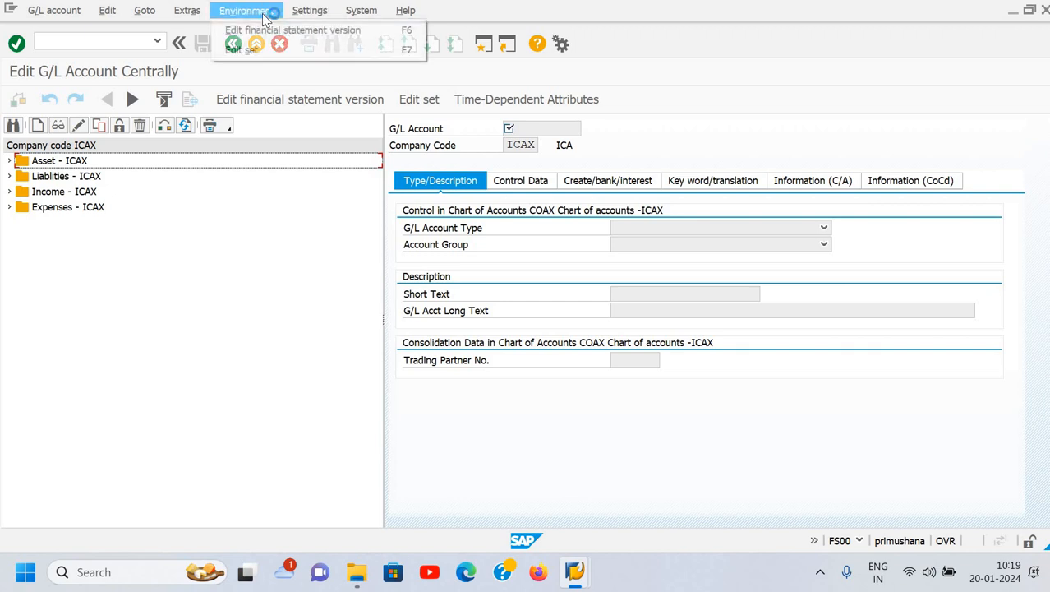
pyautogui.click(319, 30)
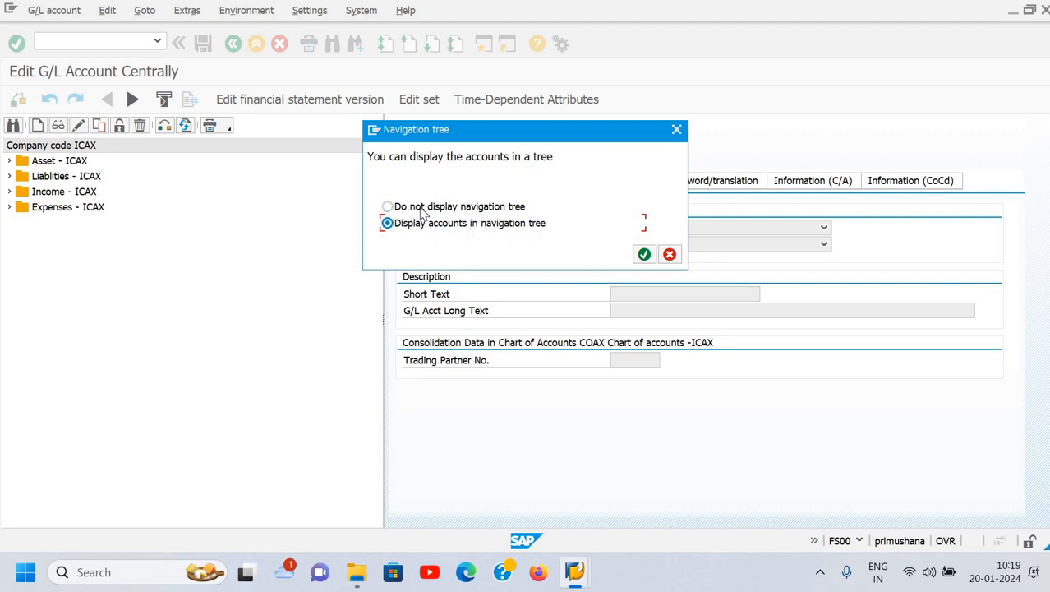
pyautogui.click(387, 207)
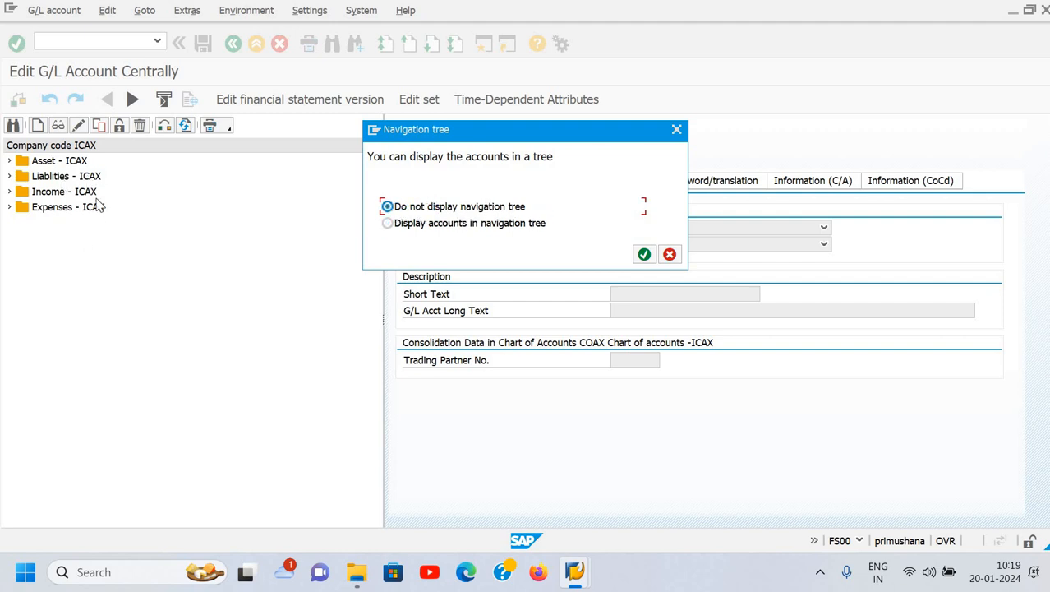
pyautogui.click(645, 255)
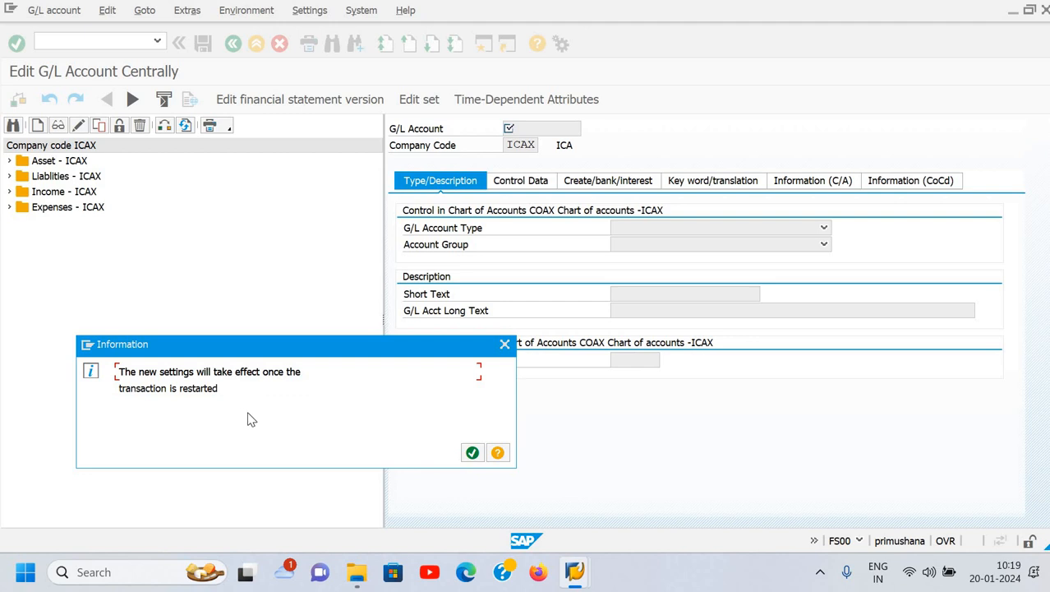
pyautogui.click(473, 454)
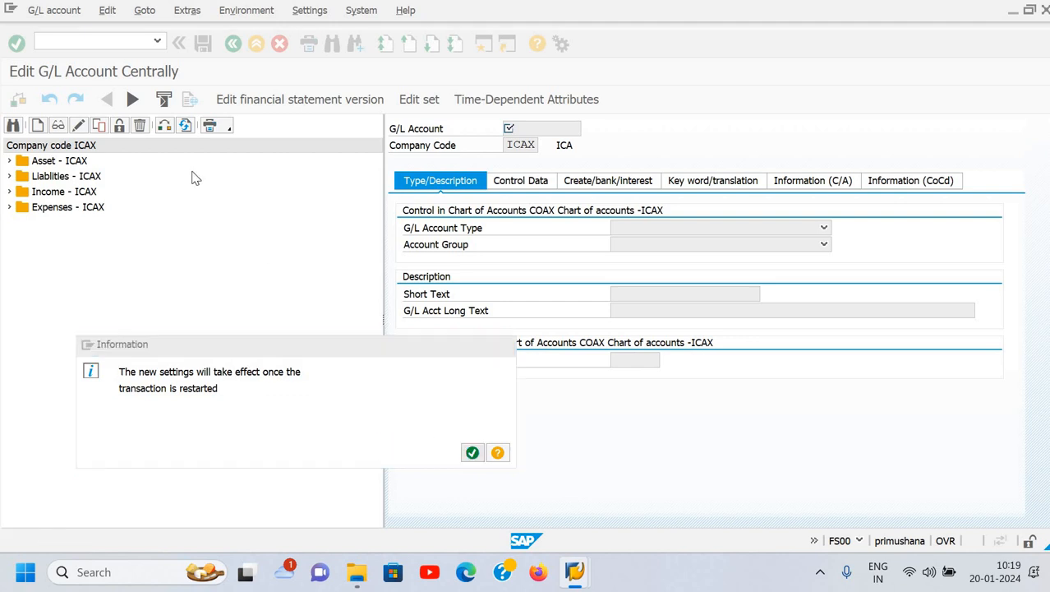
# - Restart the transaction with /nfs00 to apply the navigation tree setting, and place the cursor in the Company Code field
pyautogui.click(106, 43)
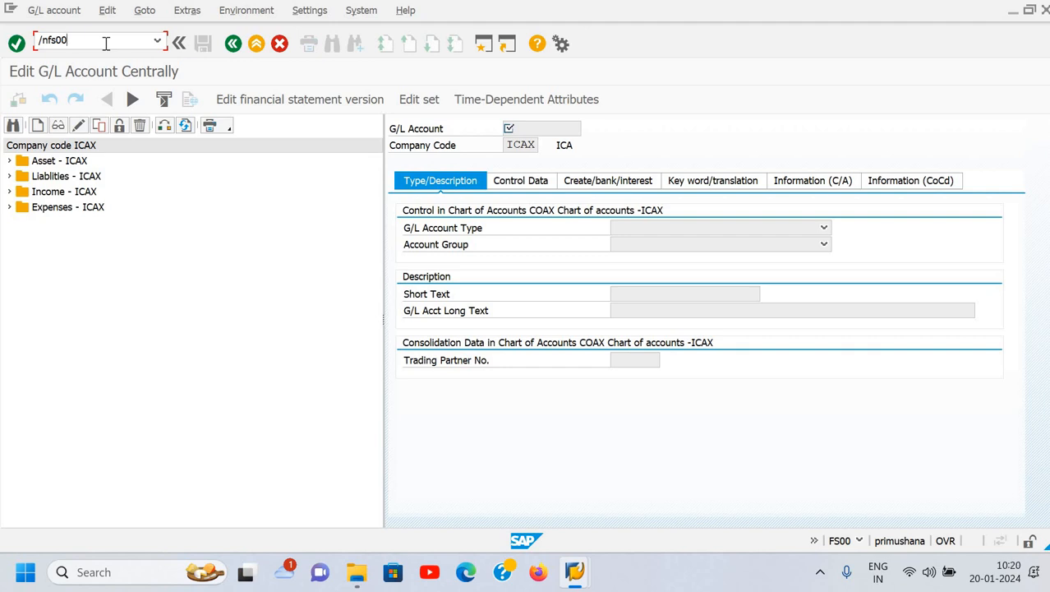
pyautogui.press('Return')
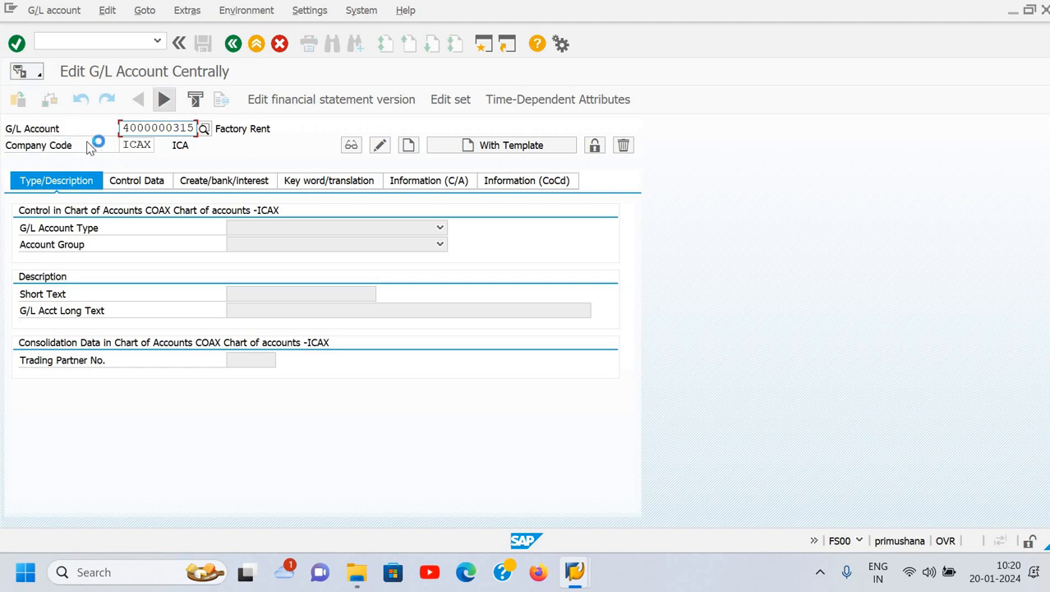
pyautogui.click(158, 149)
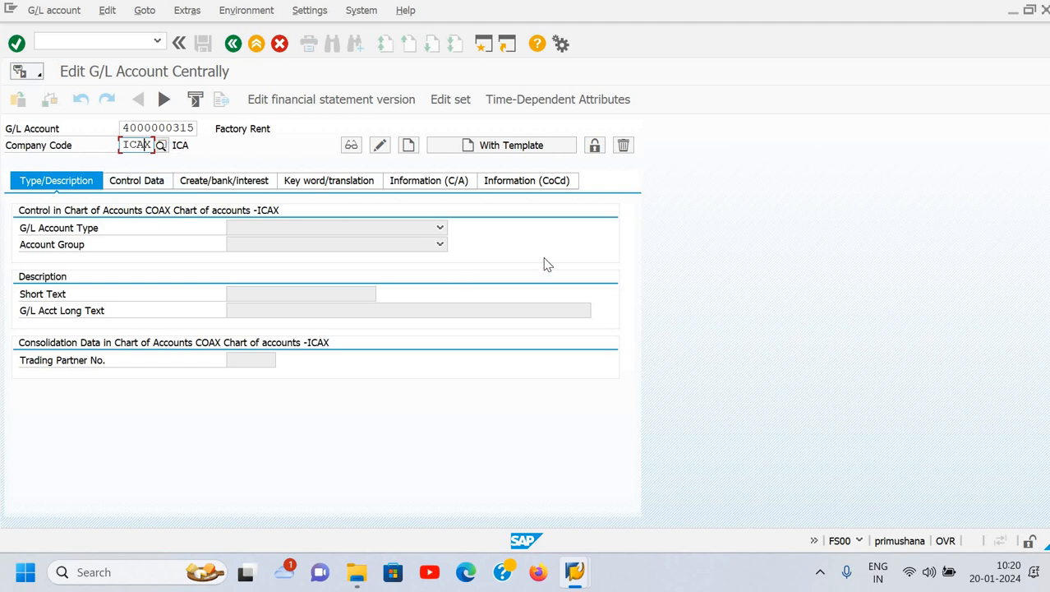
# - View the list of available company codes, switch the company code to 1000, and accept the notice
pyautogui.click(162, 146)
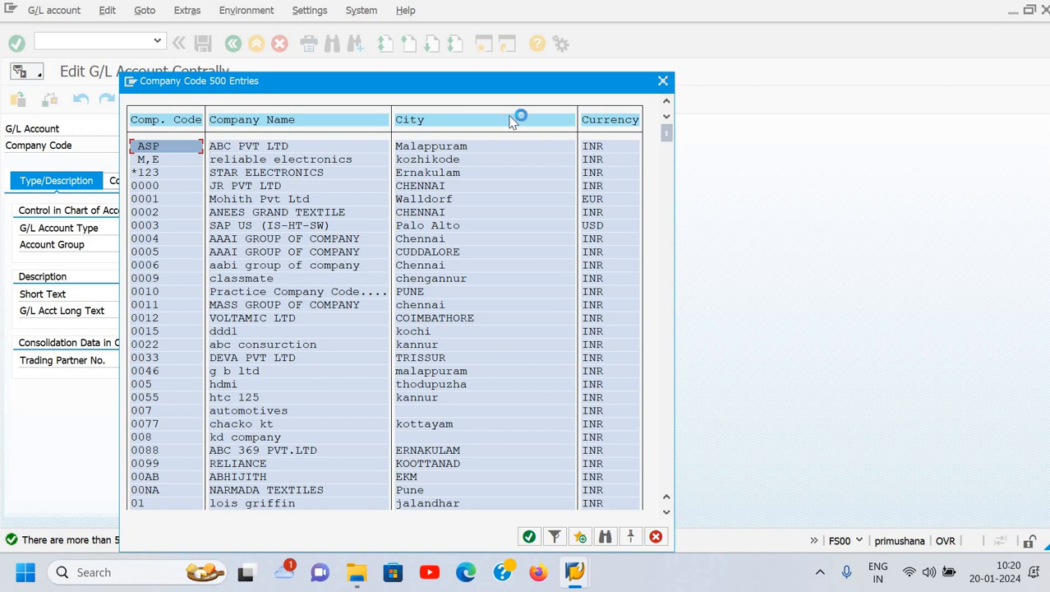
pyautogui.press('Escape')
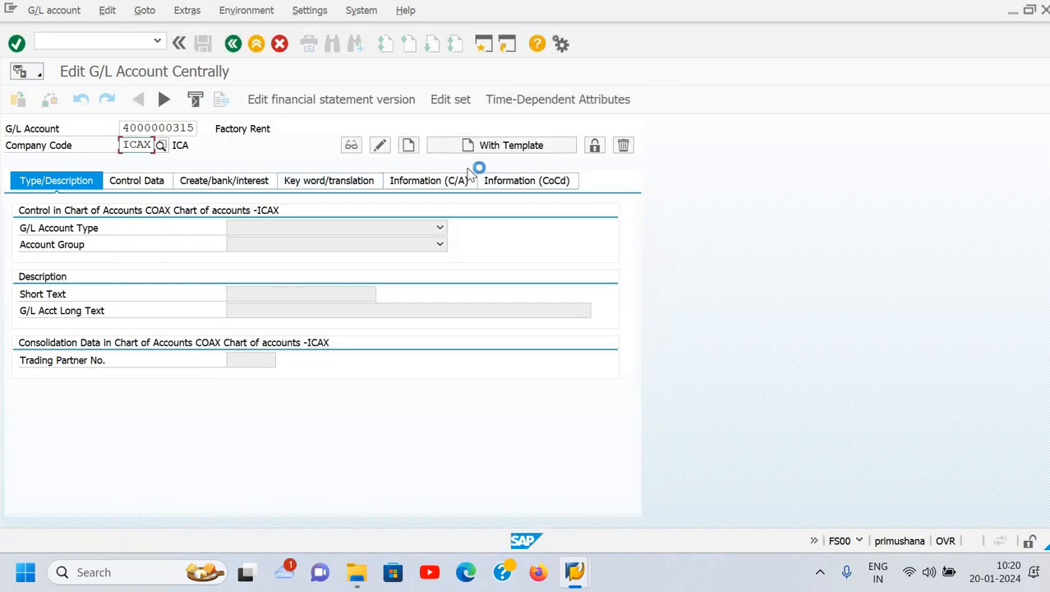
pyautogui.press('BackSpace')
pyautogui.press('BackSpace')
pyautogui.press('BackSpace')
pyautogui.press('BackSpace')
pyautogui.write('1')
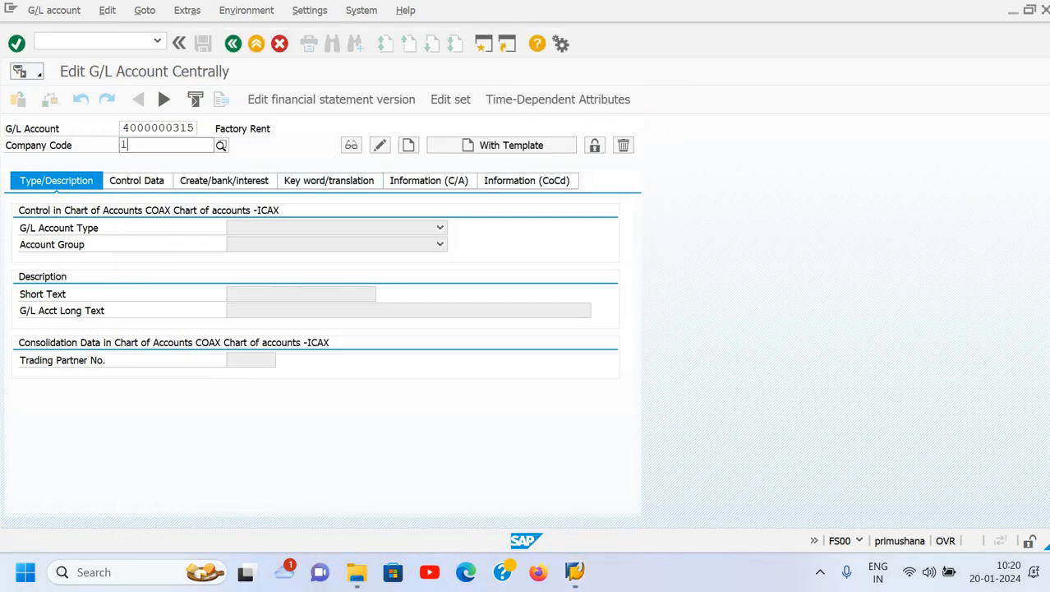
pyautogui.write('000')
pyautogui.press('Return')
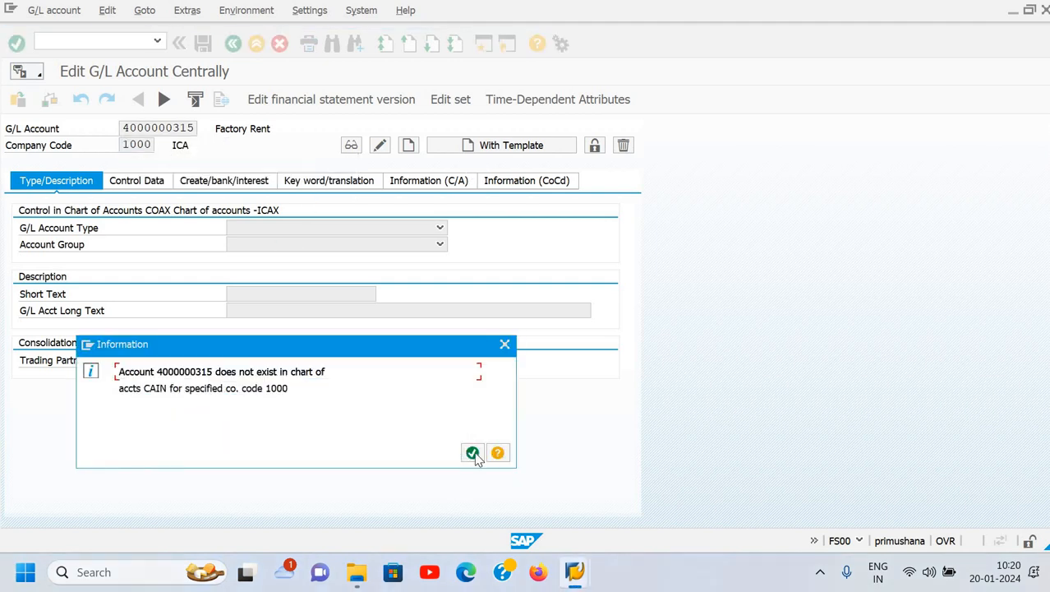
pyautogui.click(474, 453)
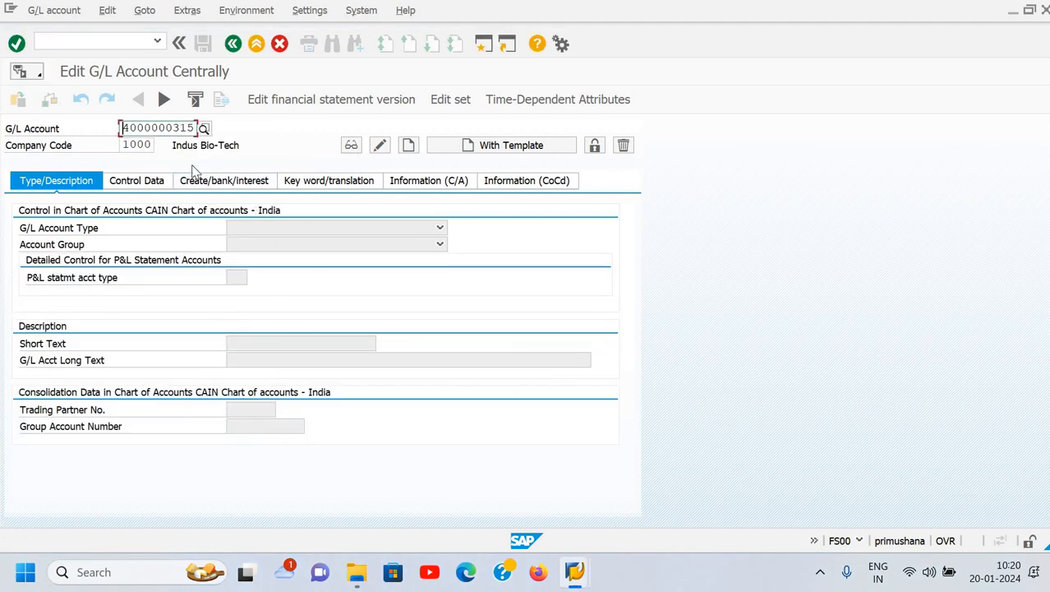
# - Set the company code back to ICAX and display the Factory Rent G/L account
pyautogui.click(153, 148)
pyautogui.press('BackSpace')
pyautogui.press('BackSpace')
pyautogui.press('BackSpace')
pyautogui.press('BackSpace')
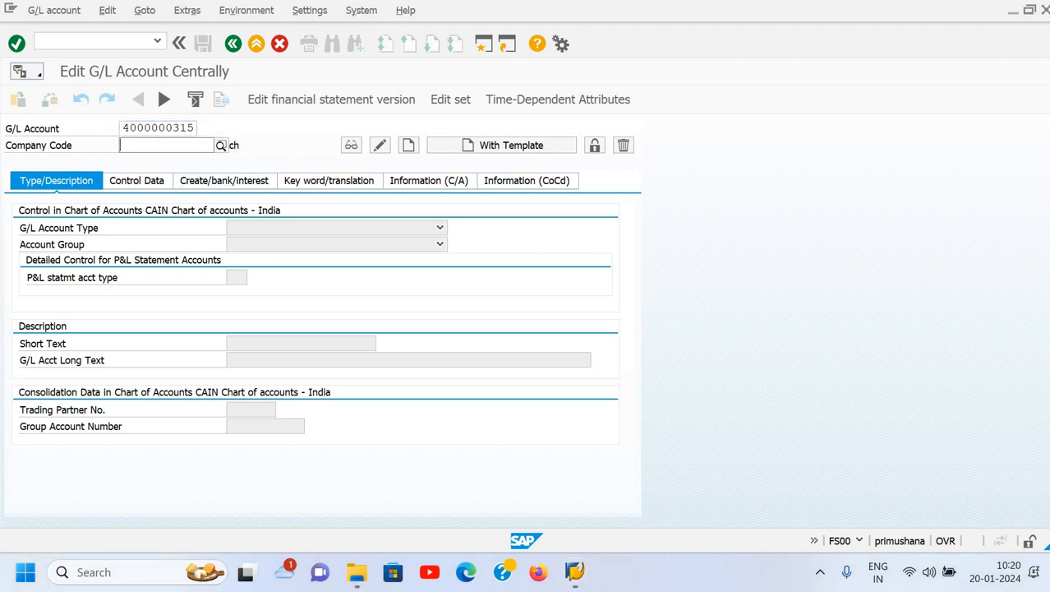
pyautogui.write('icax')
pyautogui.press('Return')
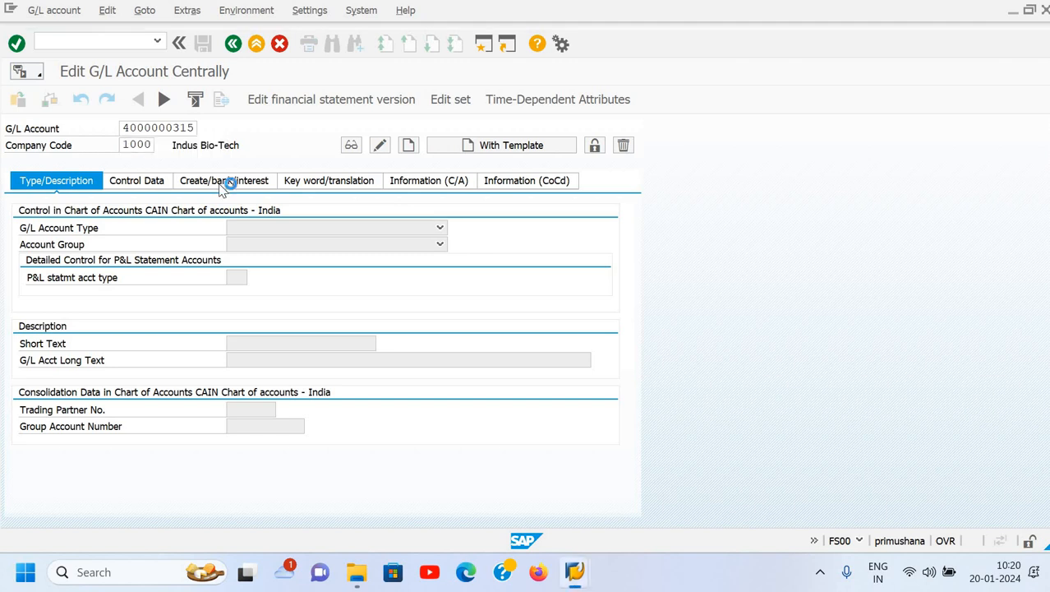
pyautogui.click(234, 227)
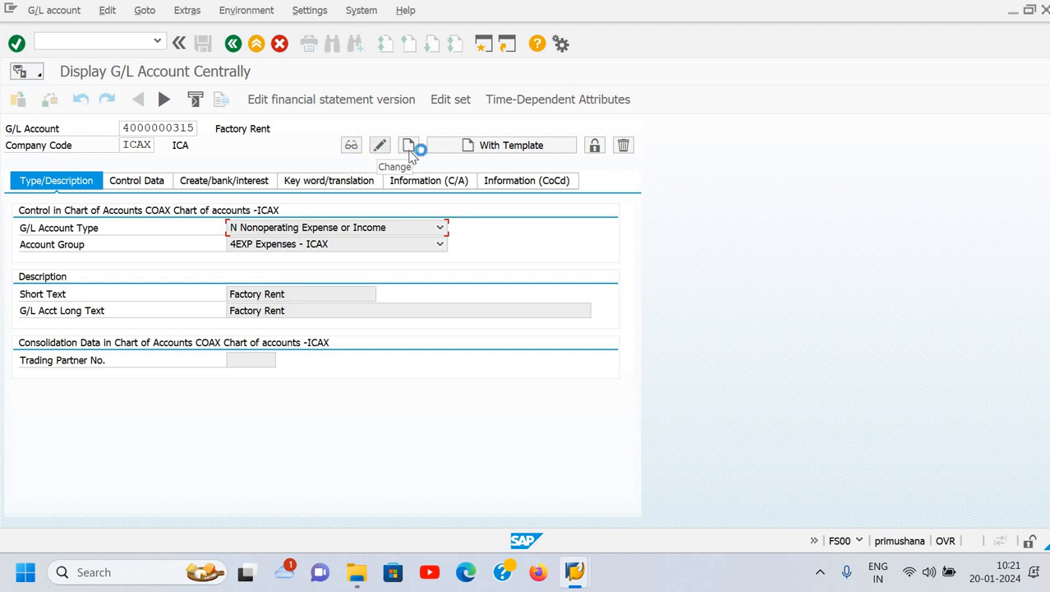
# - Try to create a G/L account using a template from the Factory Rent account, and dismiss the notice
pyautogui.click(486, 148)
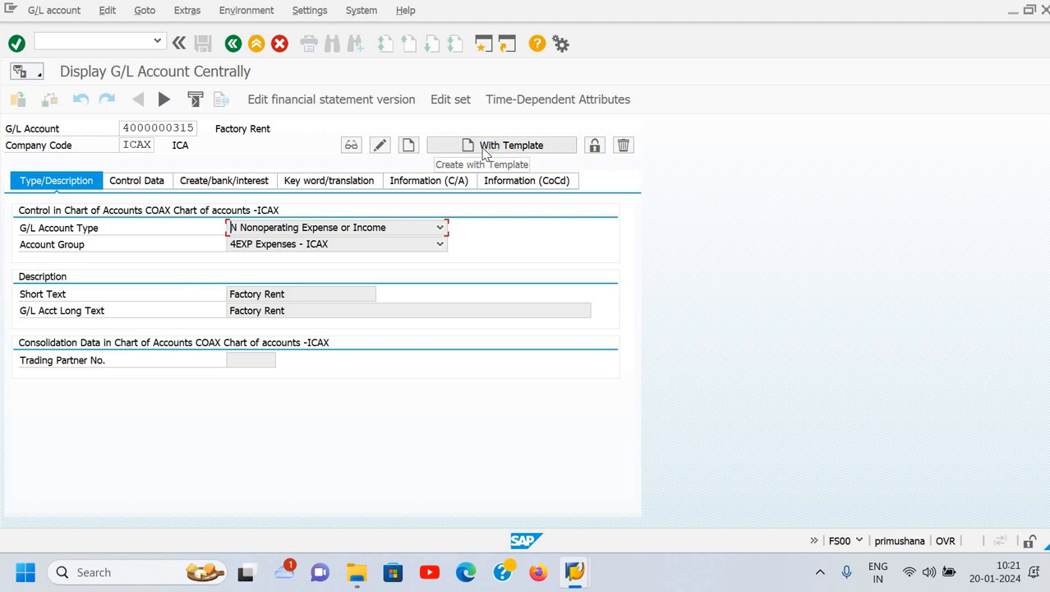
pyautogui.click(487, 150)
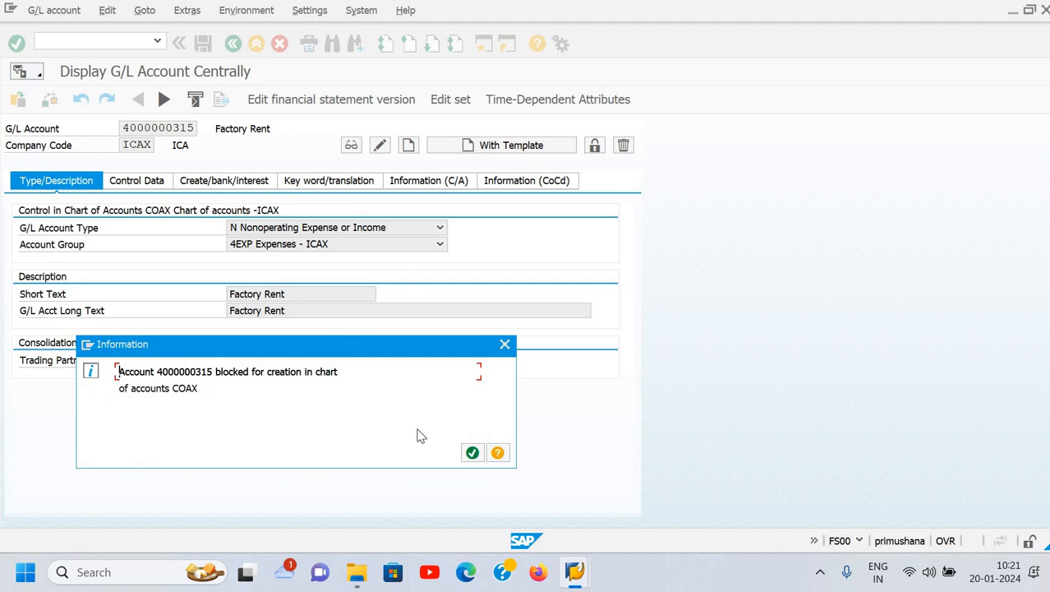
pyautogui.click(471, 453)
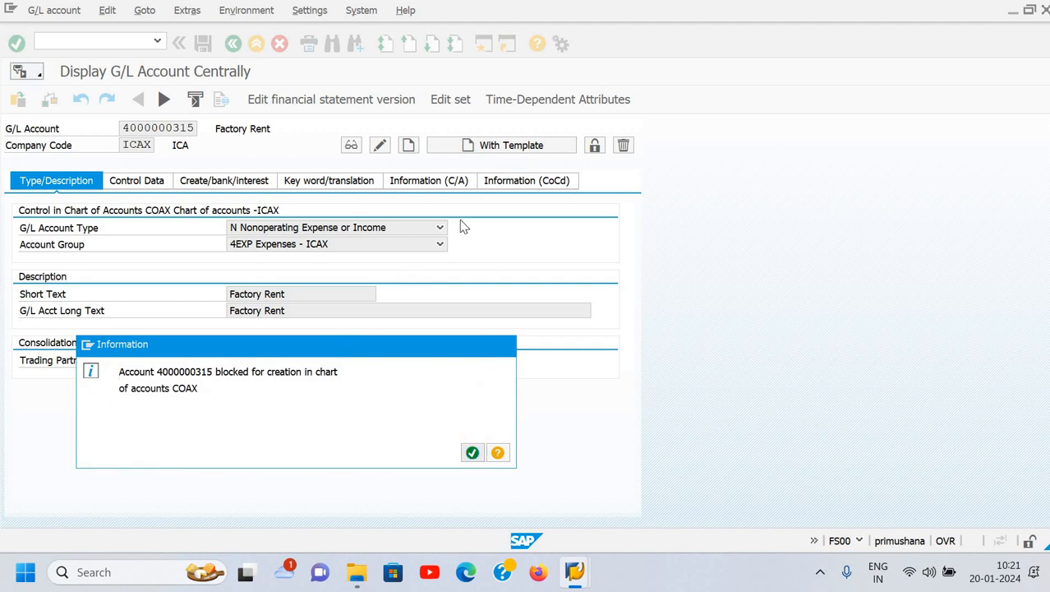
# - Unblock Factory Rent for creation, posting and planning in the chart of accounts and for posting in the company code, and save
pyautogui.click(595, 146)
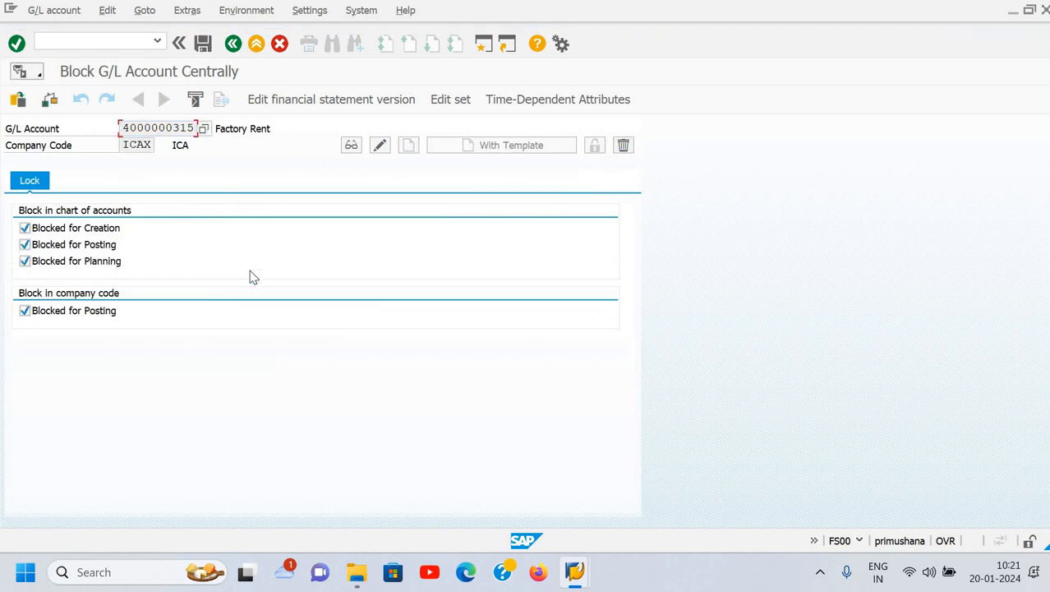
pyautogui.click(79, 229)
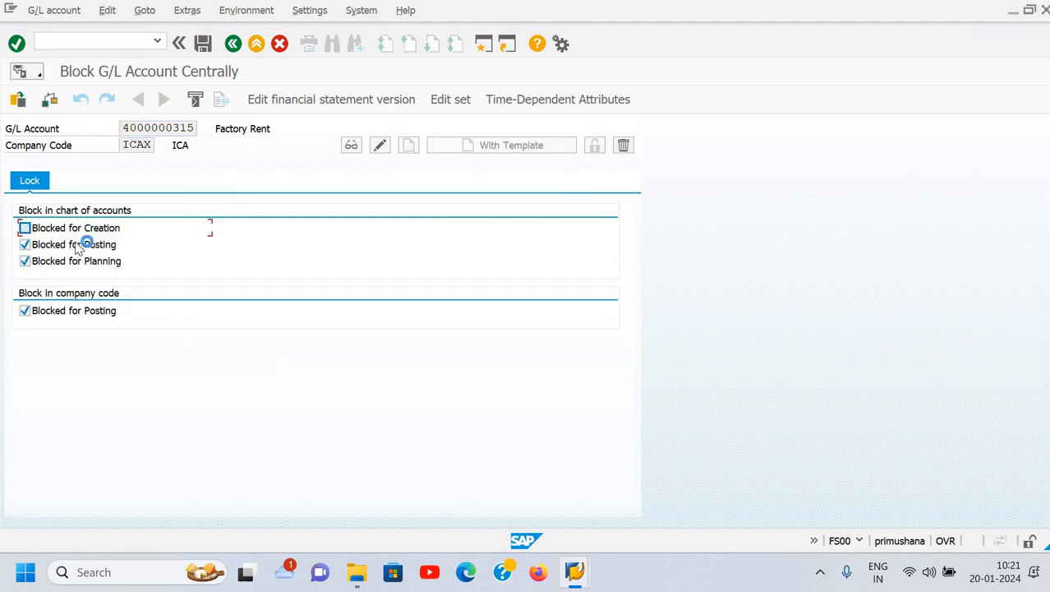
pyautogui.click(82, 245)
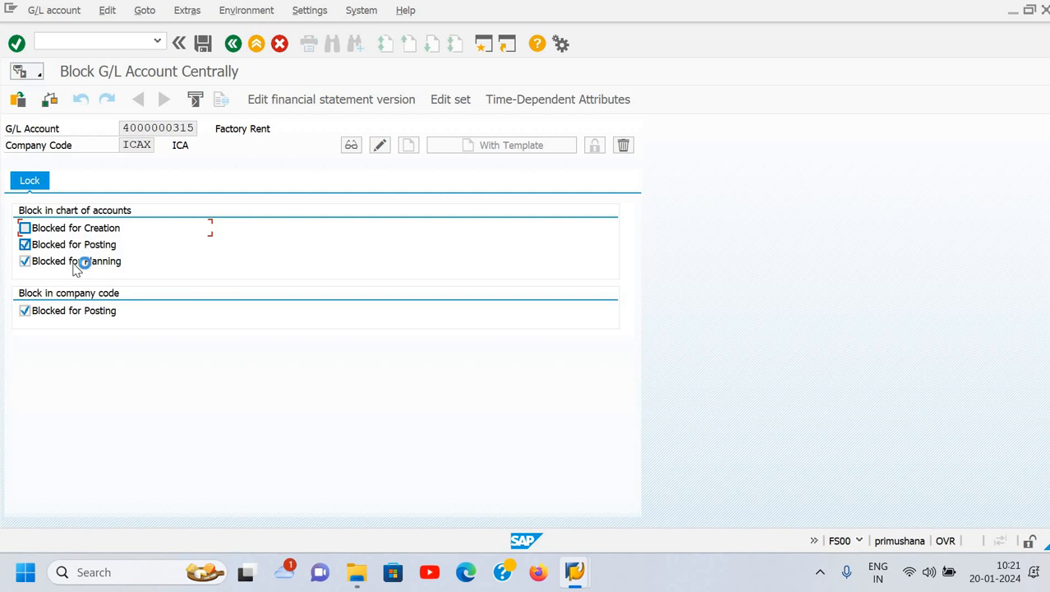
pyautogui.click(82, 309)
pyautogui.hotkey('ctrl', 's')
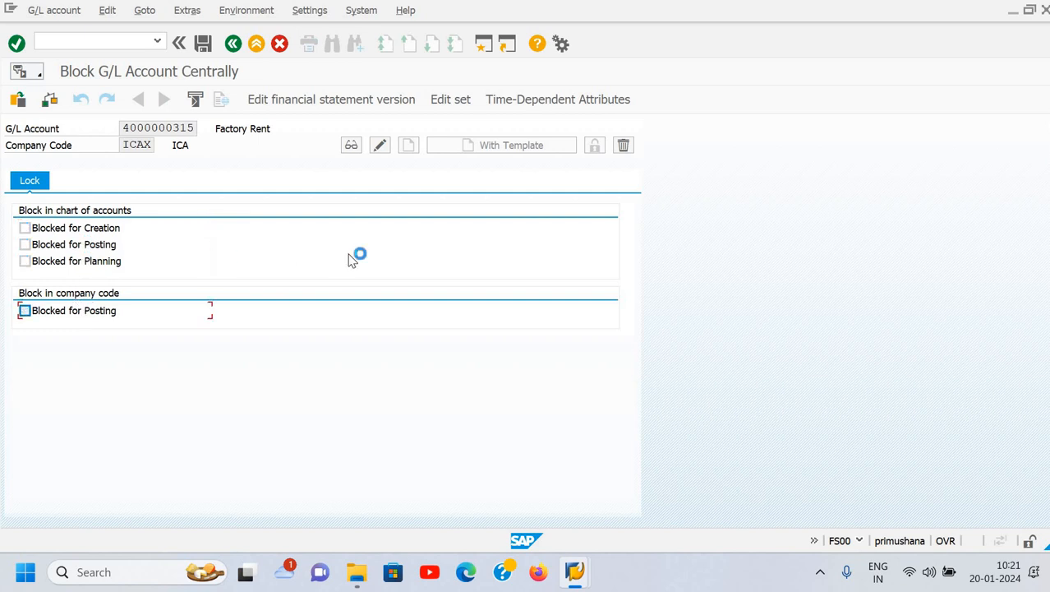
# - Clear Factory Rent's Mark for Deletion flags in the chart of accounts and the company code, and save
pyautogui.click(623, 145)
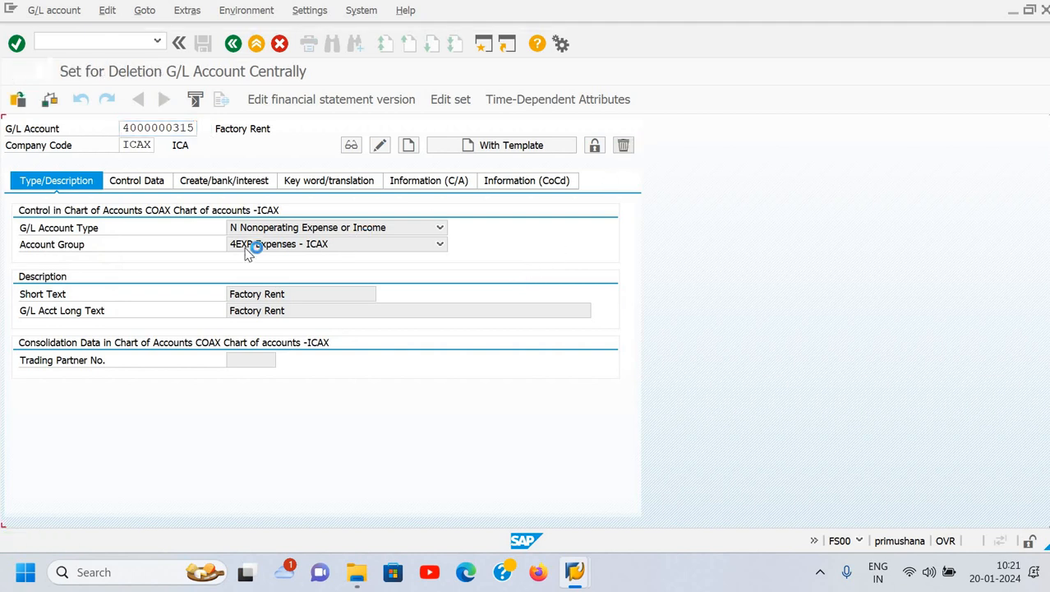
pyautogui.click(102, 229)
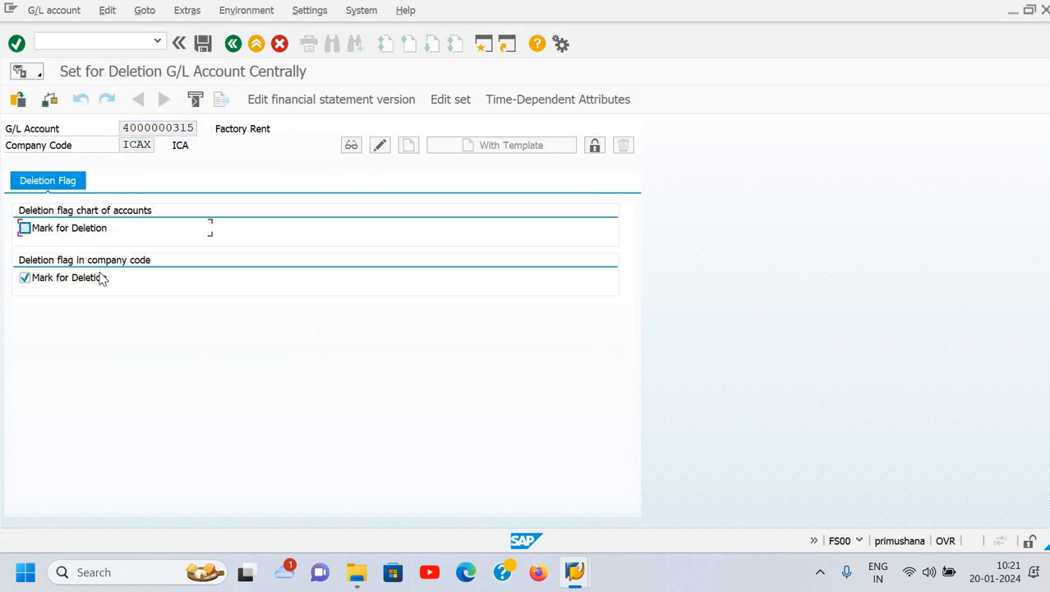
pyautogui.press('Tab')
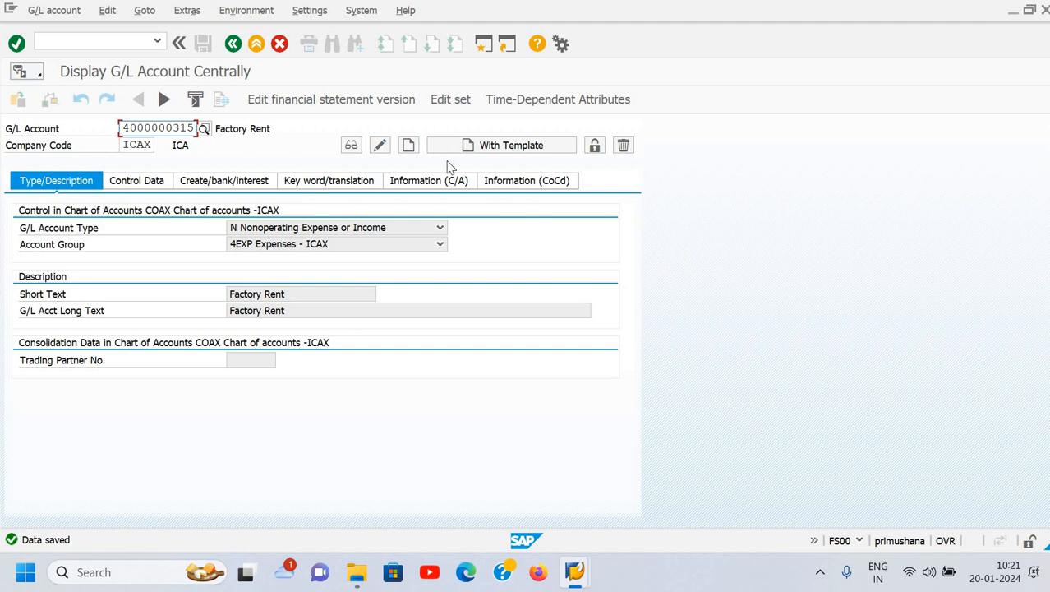
pyautogui.click(623, 147)
# - Set the navigation tree option to "Display accounts in navigation tree" and accept the restart notice
pyautogui.click(304, 13)
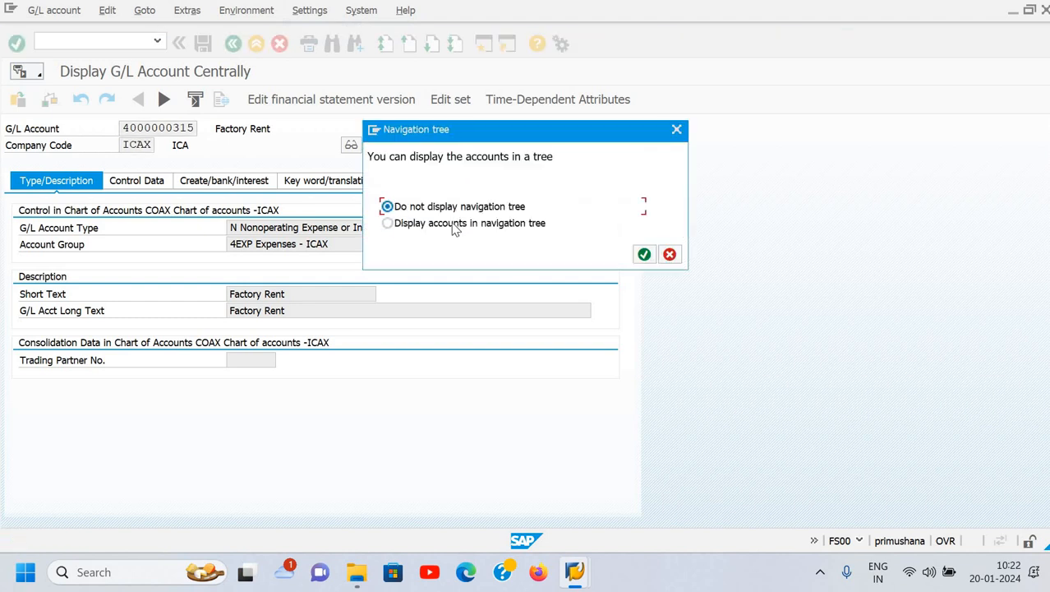
pyautogui.click(453, 225)
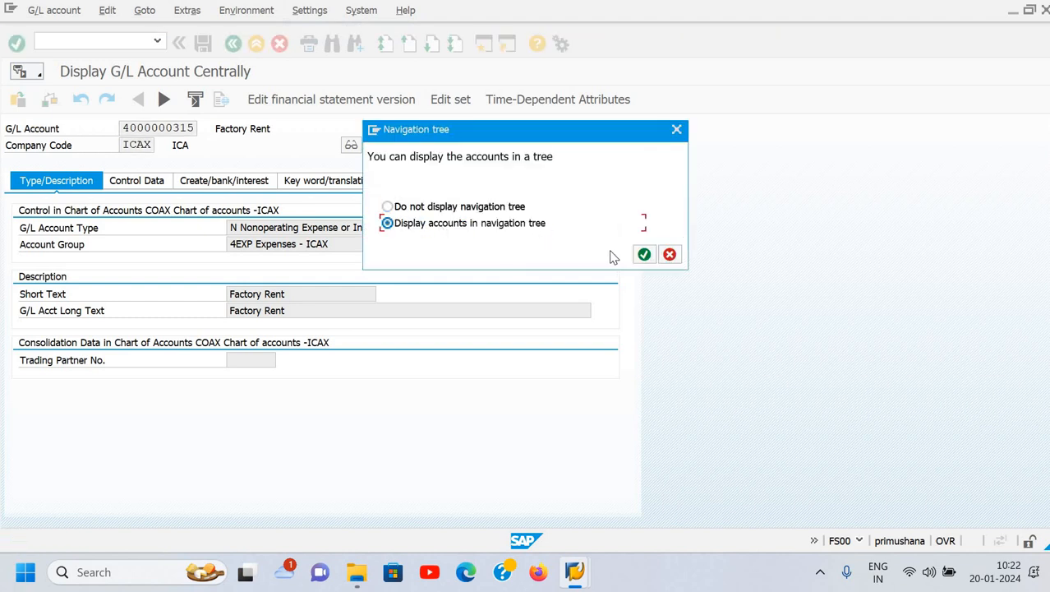
pyautogui.click(642, 255)
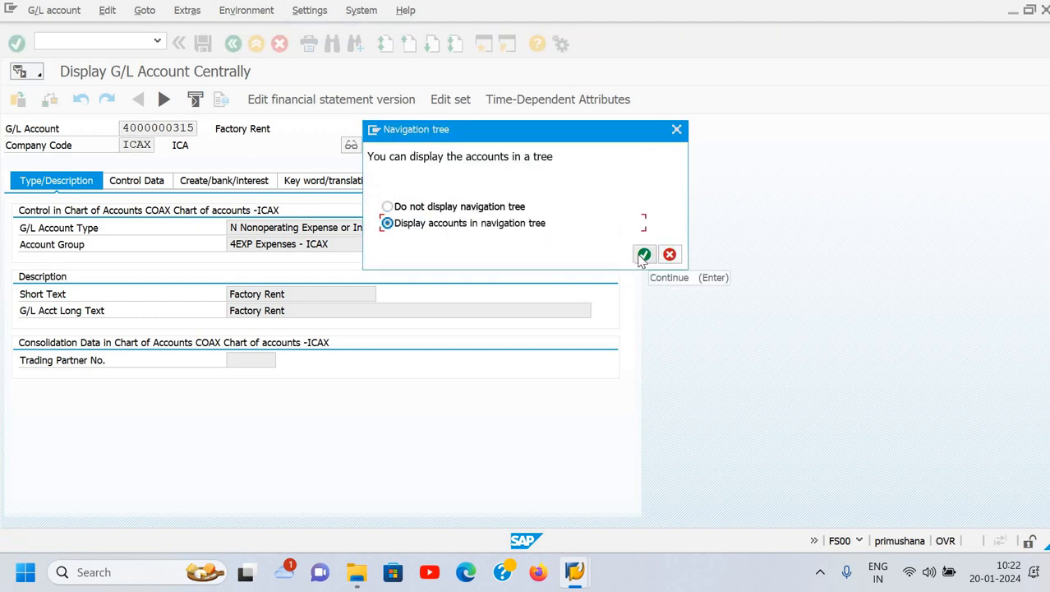
pyautogui.click(473, 453)
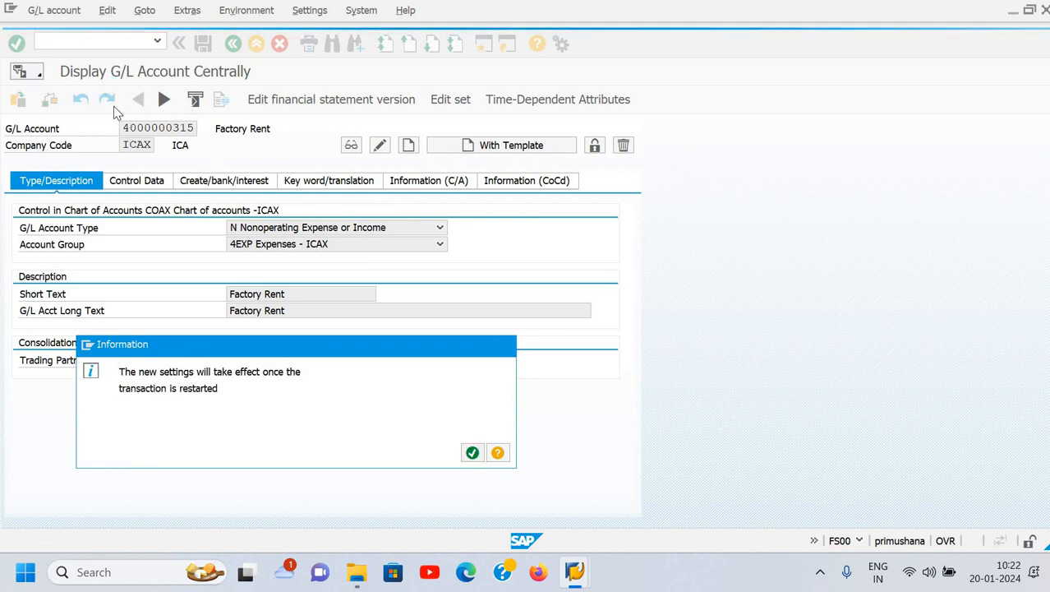
# - Leave the transaction with /n and reopen FS00 to apply the navigation tree setting
pyautogui.write('/n')
pyautogui.press('Return')
pyautogui.click(108, 43)
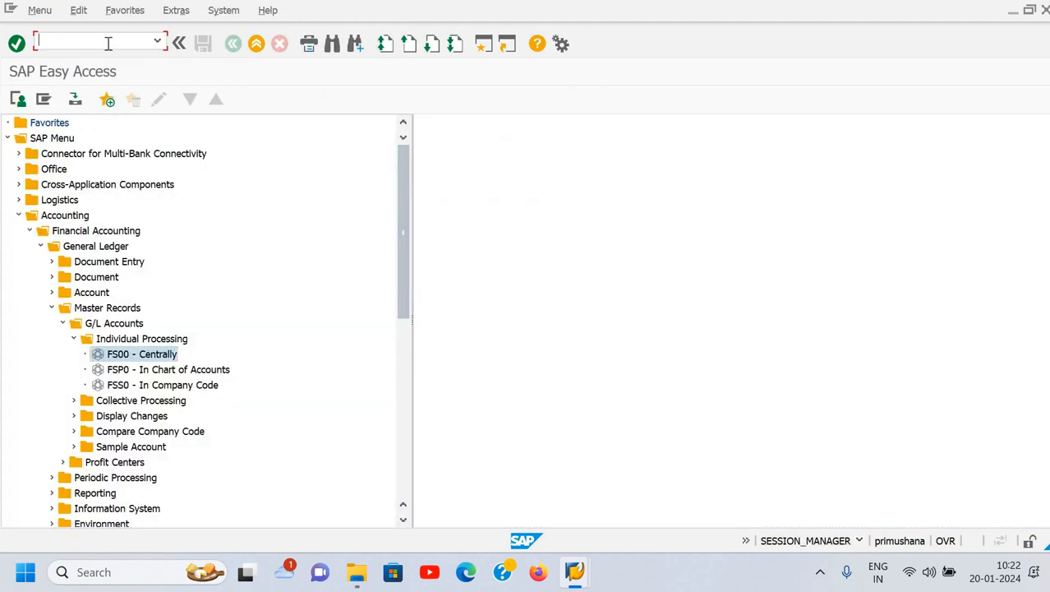
pyautogui.write('fs00')
pyautogui.press('Return')
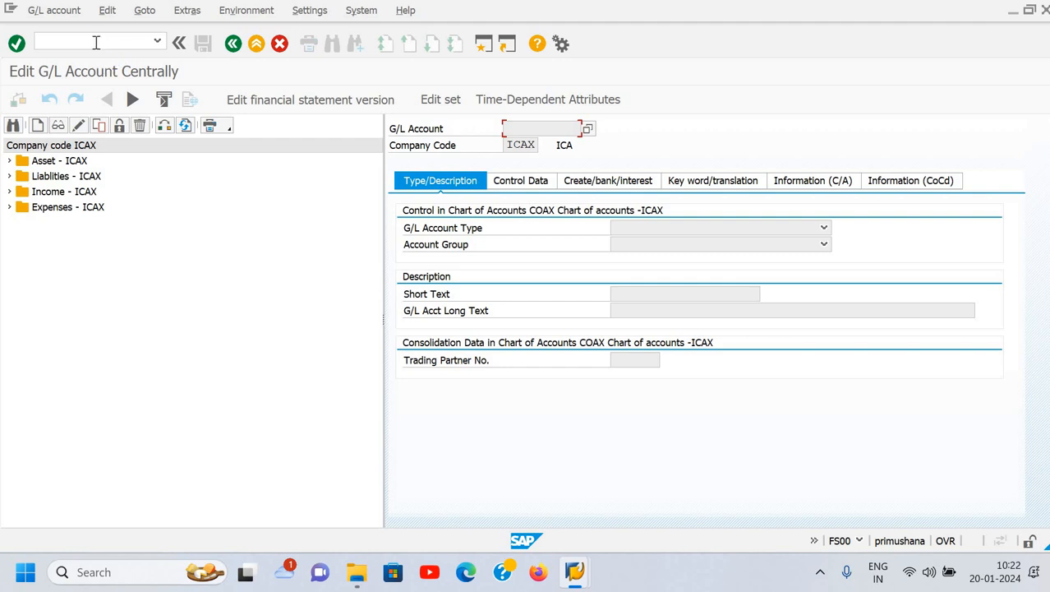
pyautogui.click(96, 42)
pyautogui.press('Return')
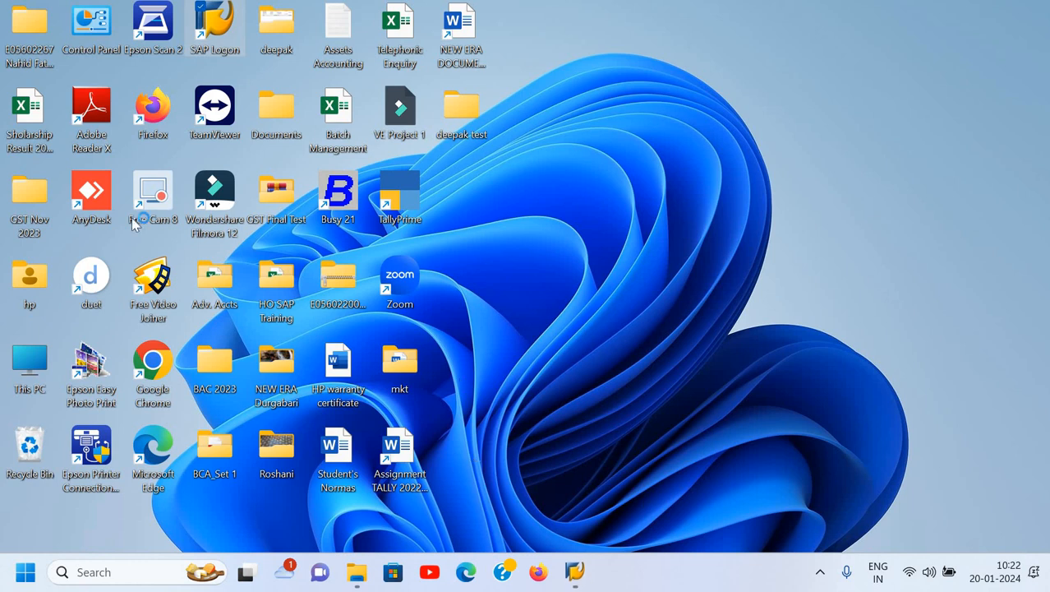
# - Switch to File Explorer and open the SAP Training folder on New Volume (D:)
pyautogui.doubleClick(37, 365)
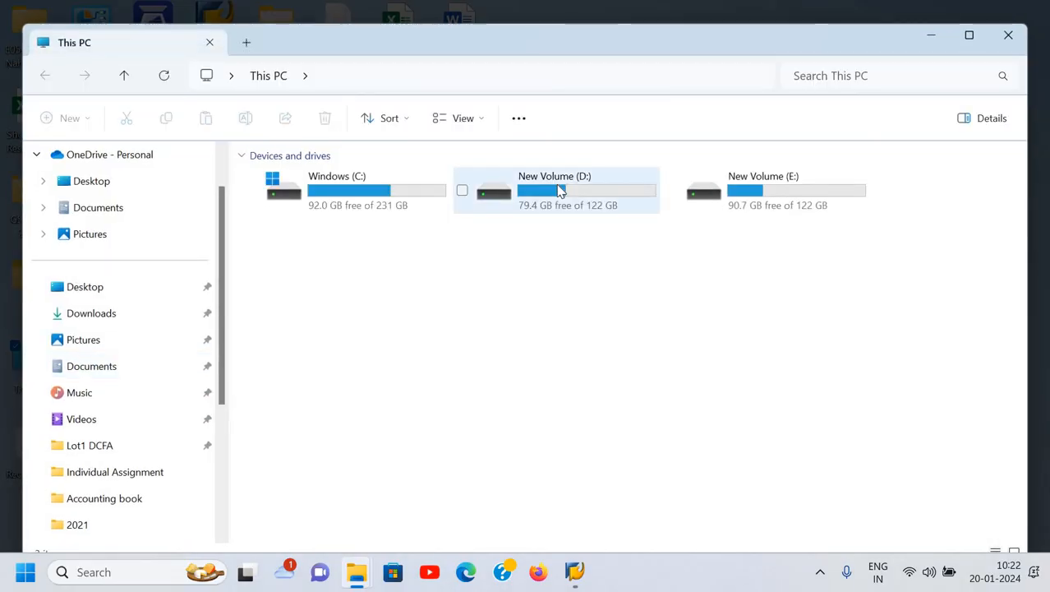
pyautogui.doubleClick(561, 321)
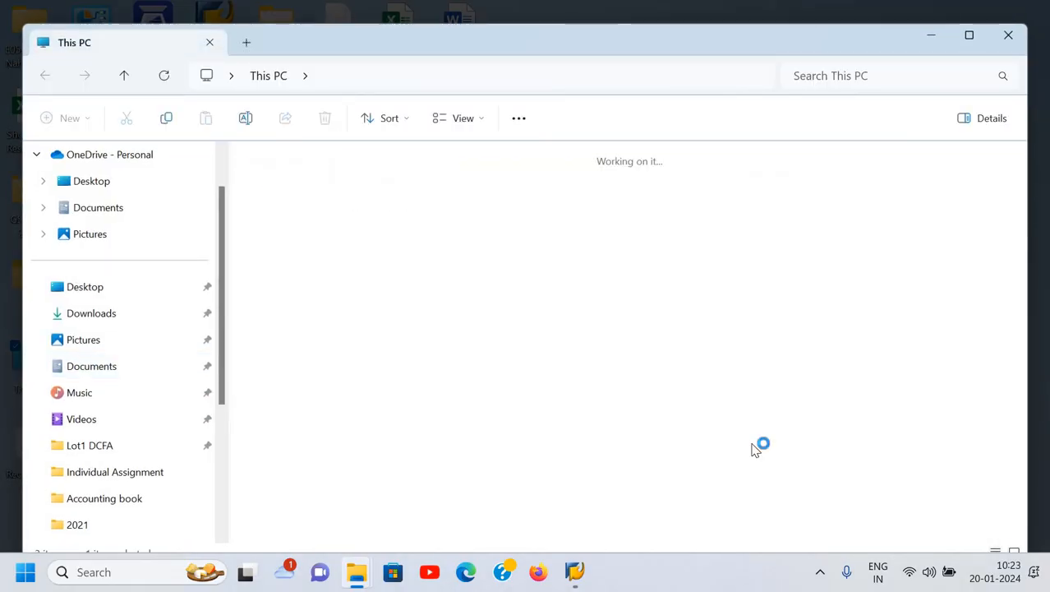
pyautogui.scroll(-1, 871, 303)
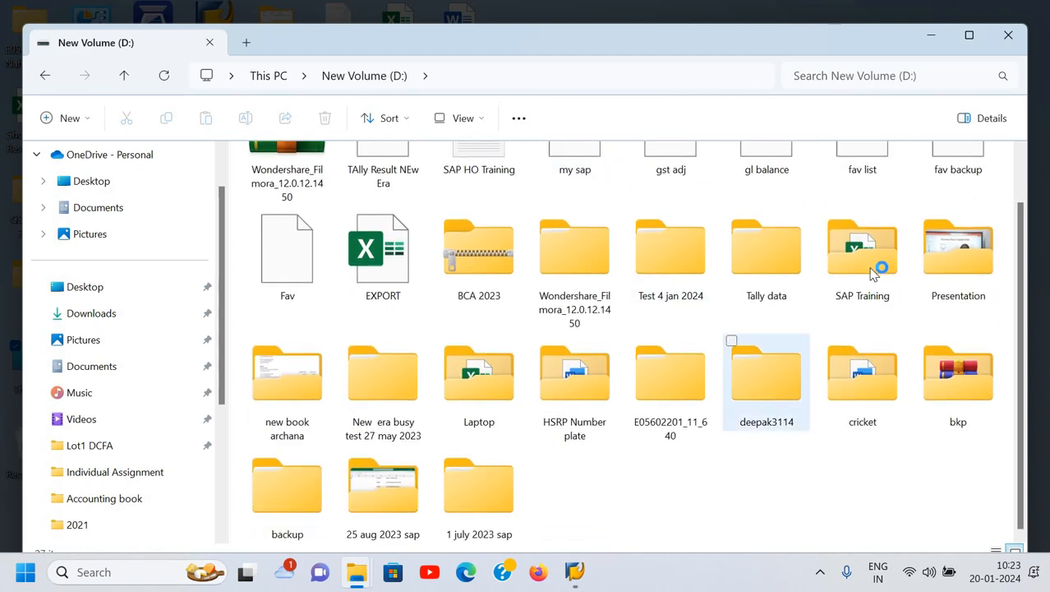
pyautogui.doubleClick(871, 274)
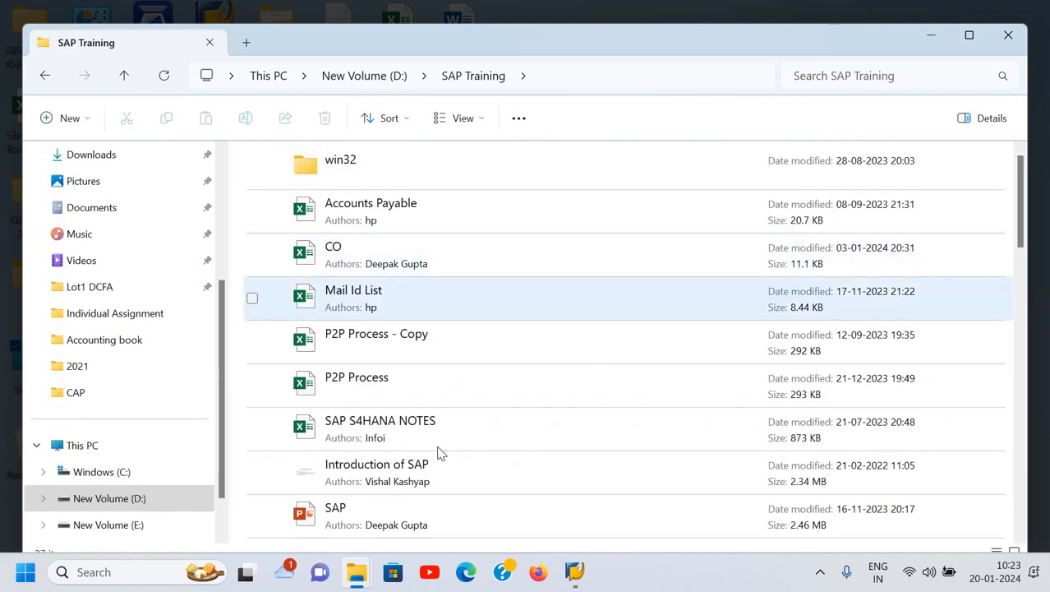
# - Locate the second Day-1 SAP Navigation file, the 572 KB one, in the SAP Training folder
pyautogui.scroll(-3, 441, 447)
pyautogui.scroll(-5, 441, 451)
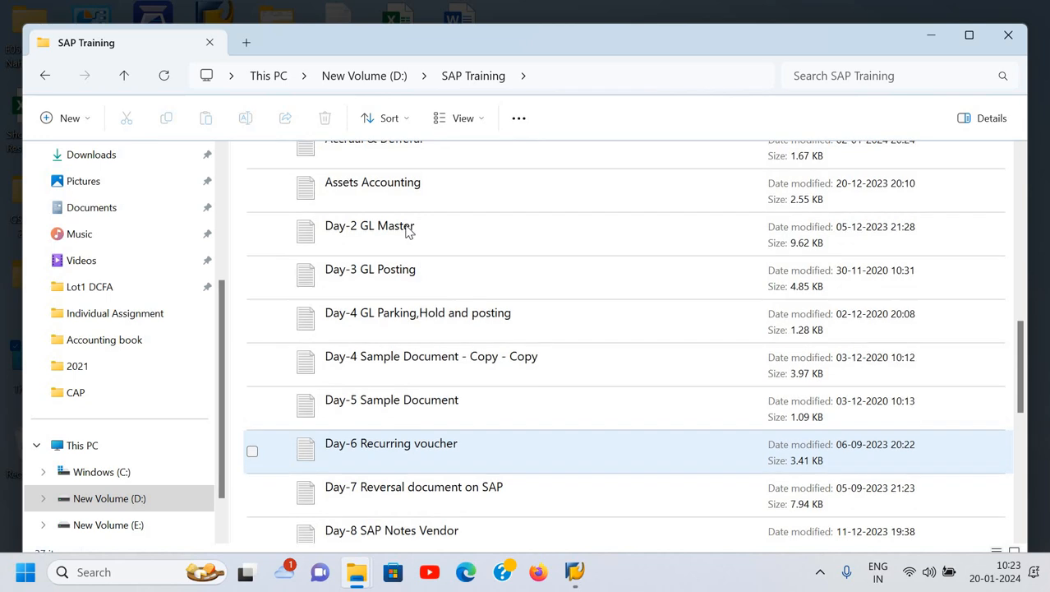
pyautogui.scroll(1, 410, 228)
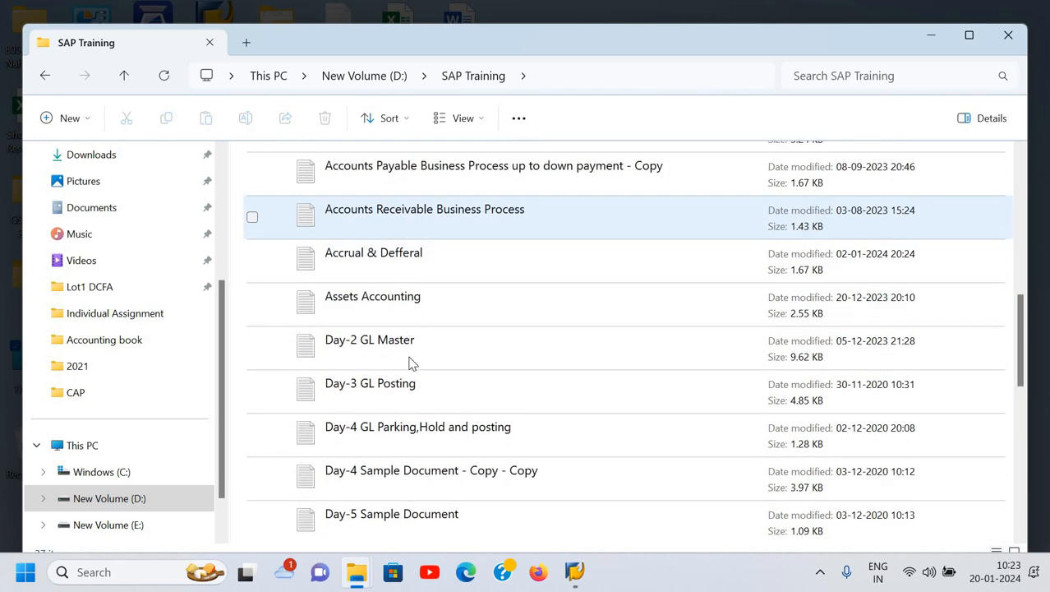
pyautogui.scroll(2, 410, 364)
pyautogui.scroll(-1, 411, 364)
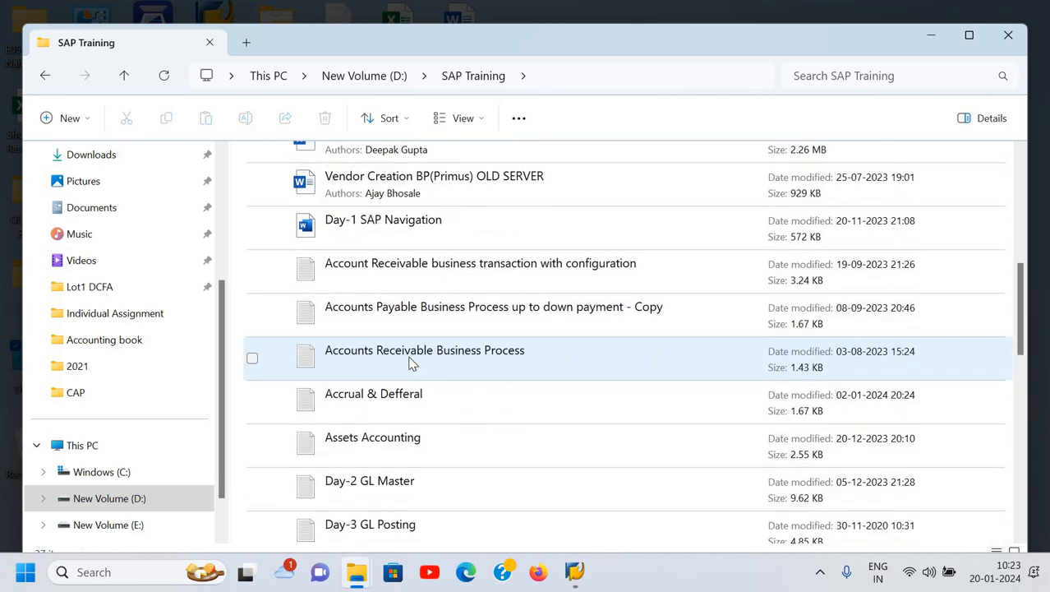
pyautogui.scroll(3, 410, 361)
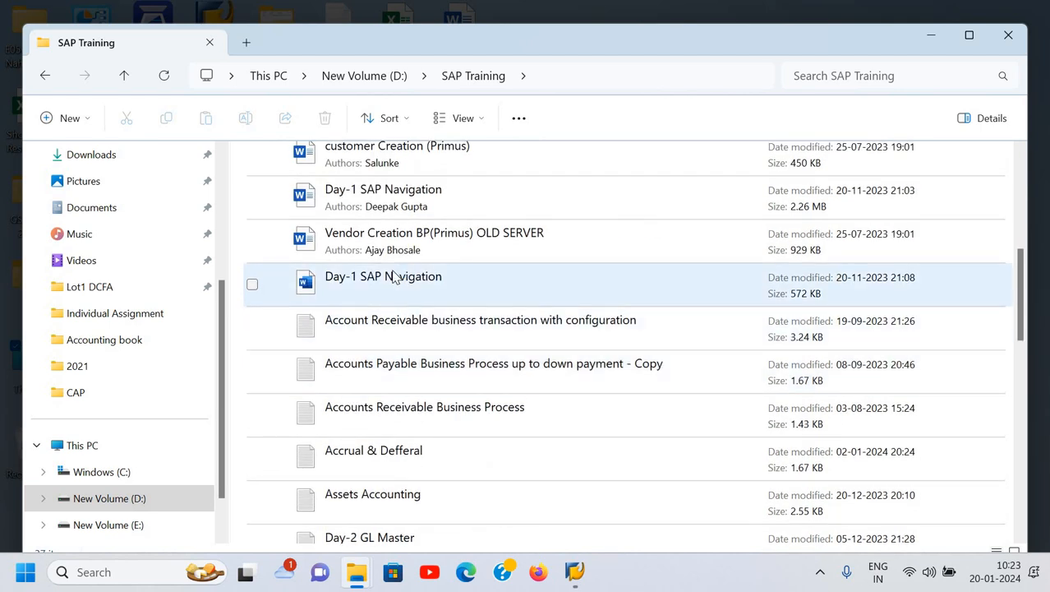
pyautogui.click(395, 279)
pyautogui.doubleClick(396, 278)
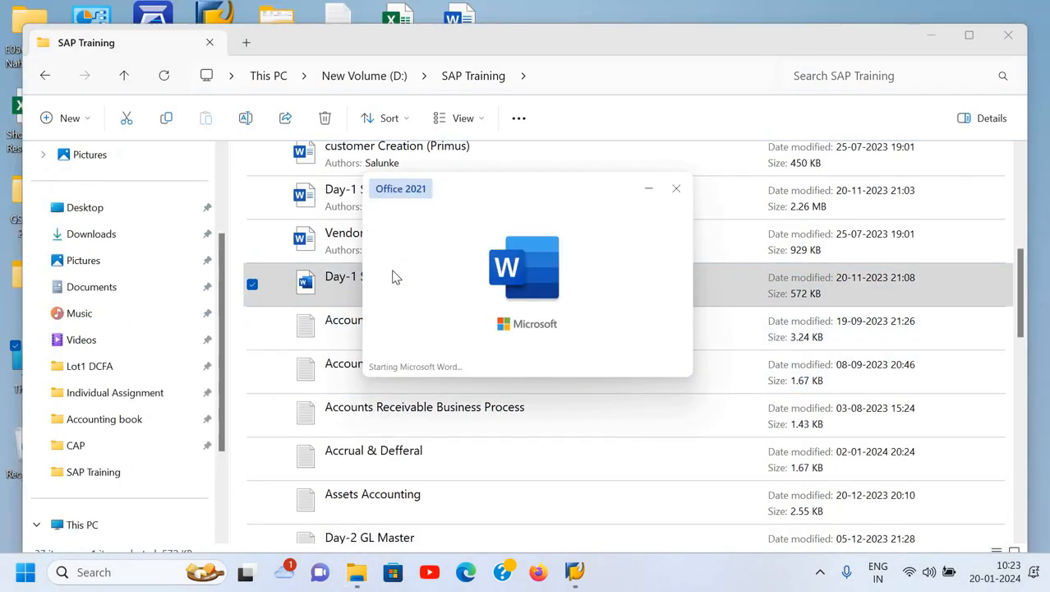
pyautogui.click(675, 190)
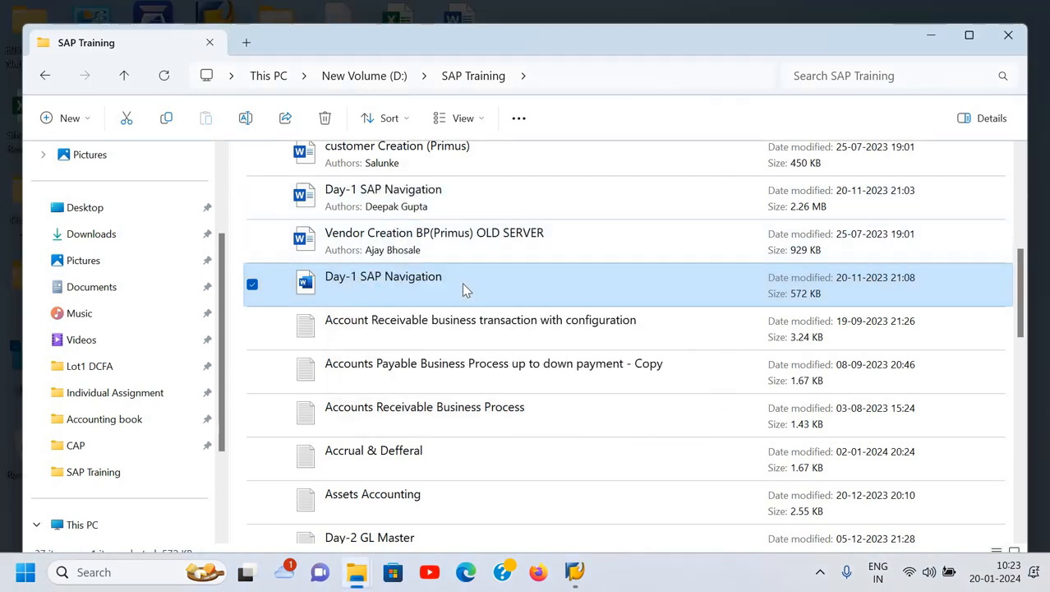
# - Open the 572 KB Day-1 SAP Navigation file with Google Chrome, maximize the window and zoom the document to 161%
pyautogui.rightClick(462, 282)
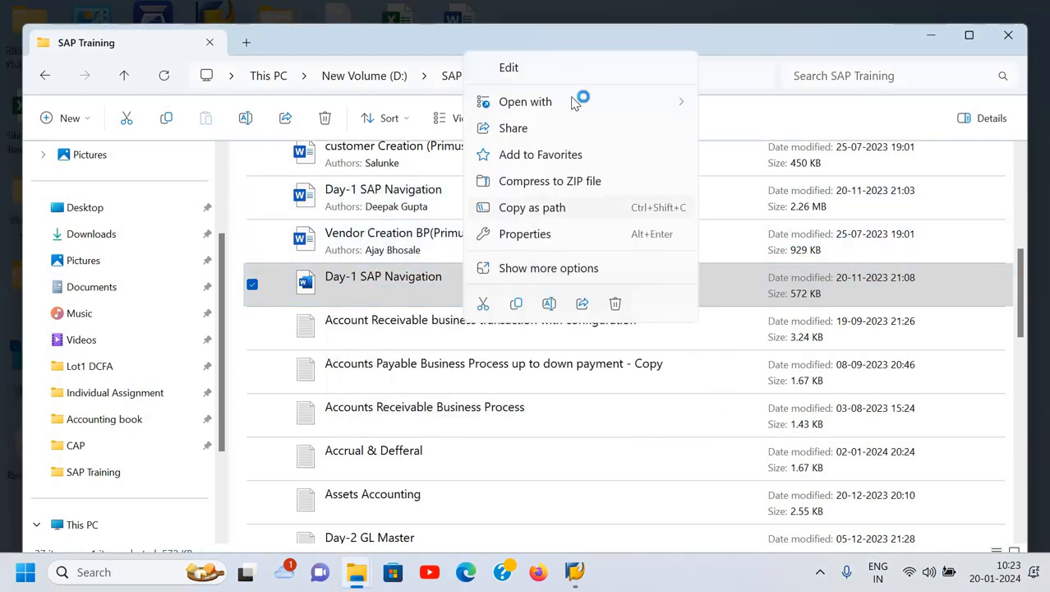
pyautogui.moveTo(690, 103)
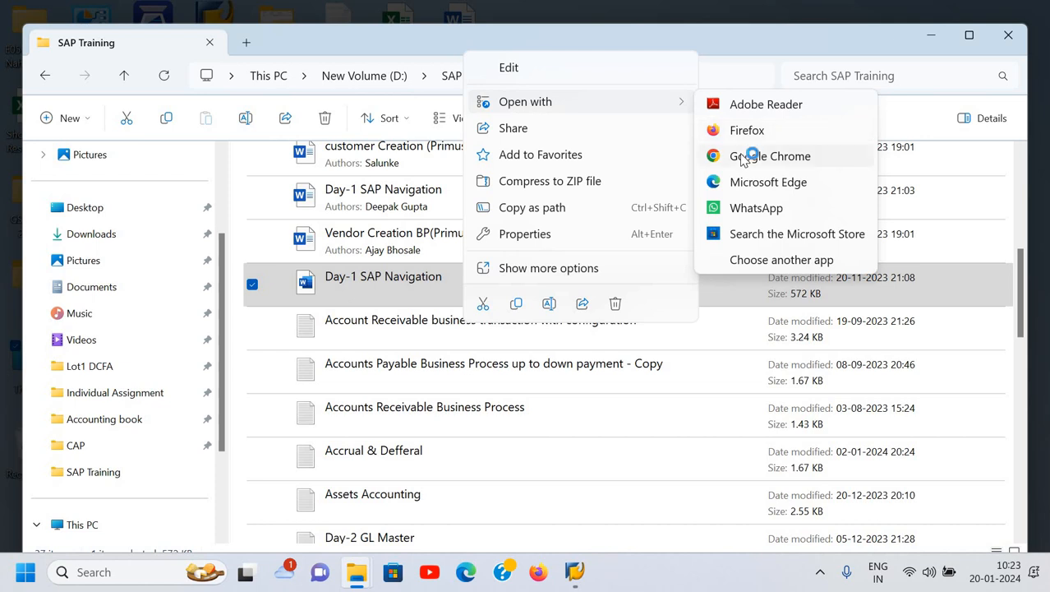
pyautogui.click(745, 151)
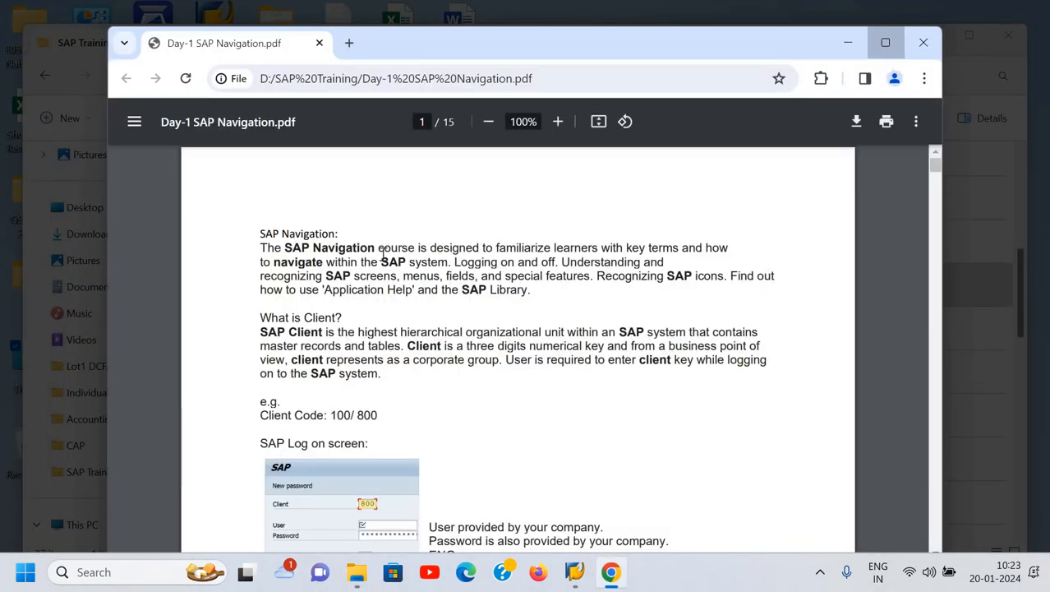
pyautogui.click(885, 42)
pyautogui.keyDown('ctrl'); pyautogui.scroll(5, 364, 262); pyautogui.keyUp('ctrl')
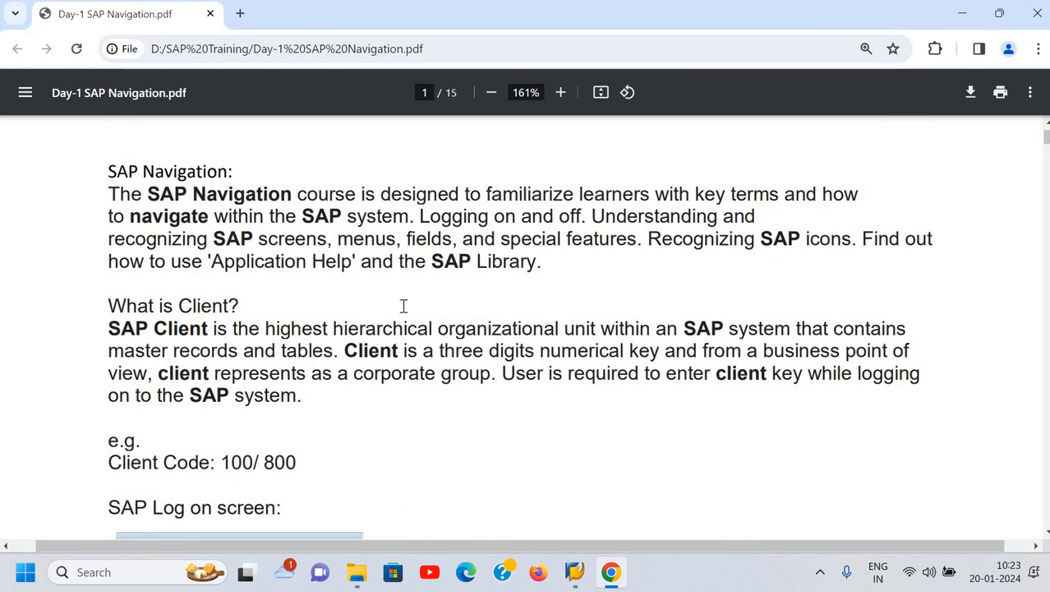
# - Read page 1 of the navigation notes on the SAP client, the logon screen and the SAP Easy Access window layout
pyautogui.scroll(-2, 403, 305)
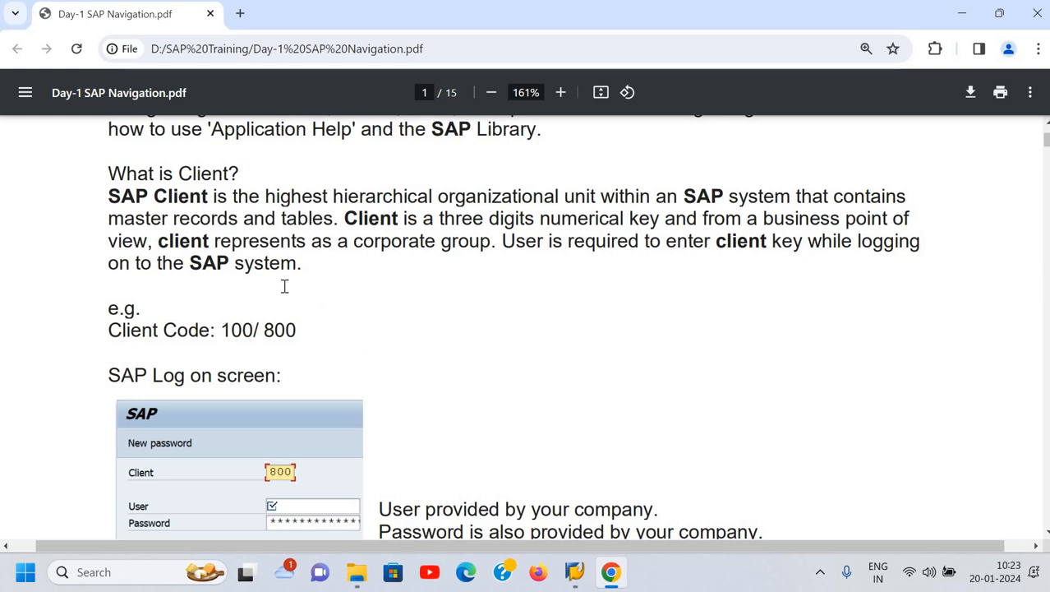
pyautogui.scroll(-1, 284, 286)
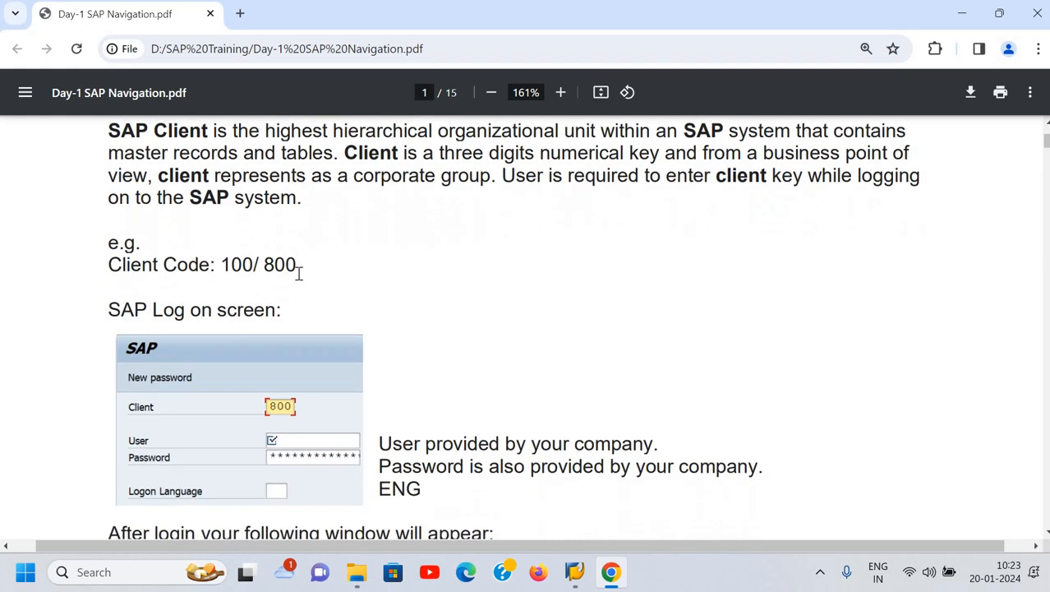
pyautogui.scroll(1, 296, 271)
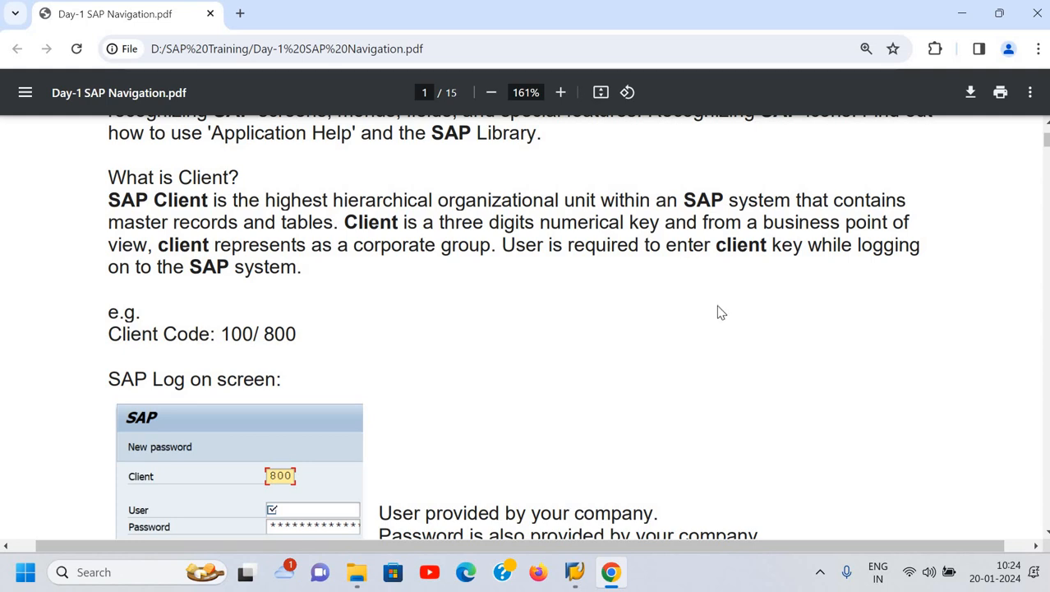
pyautogui.scroll(-3, 720, 310)
pyautogui.scroll(3, 720, 311)
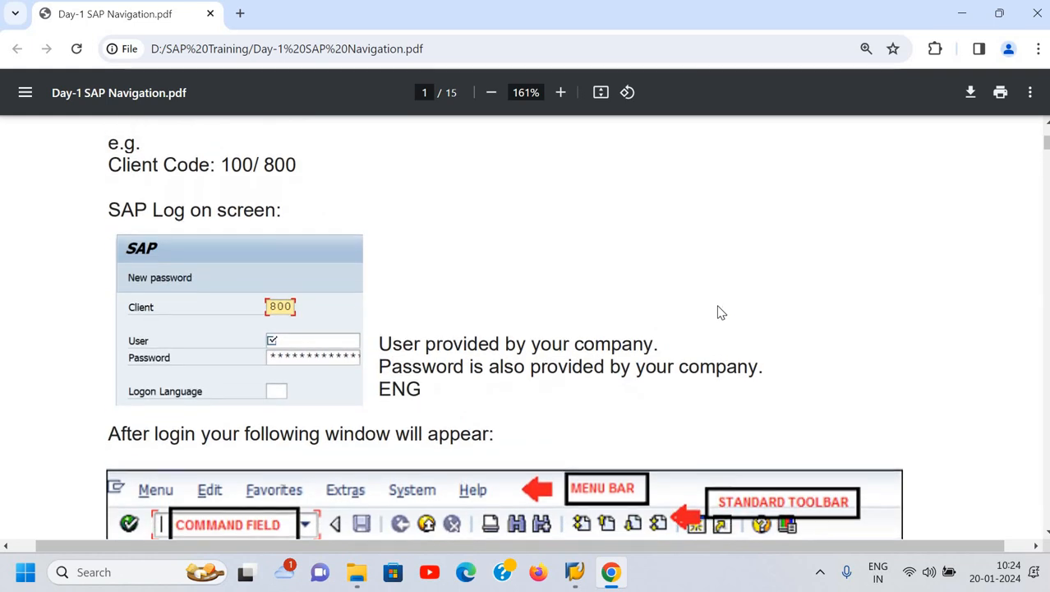
pyautogui.scroll(-3, 723, 308)
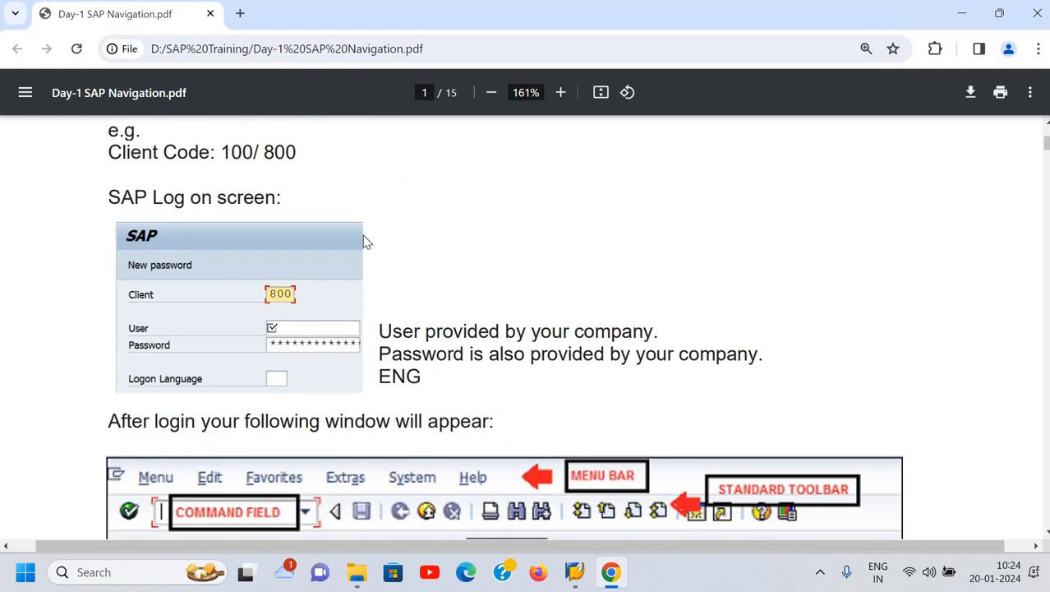
pyautogui.scroll(-1, 366, 240)
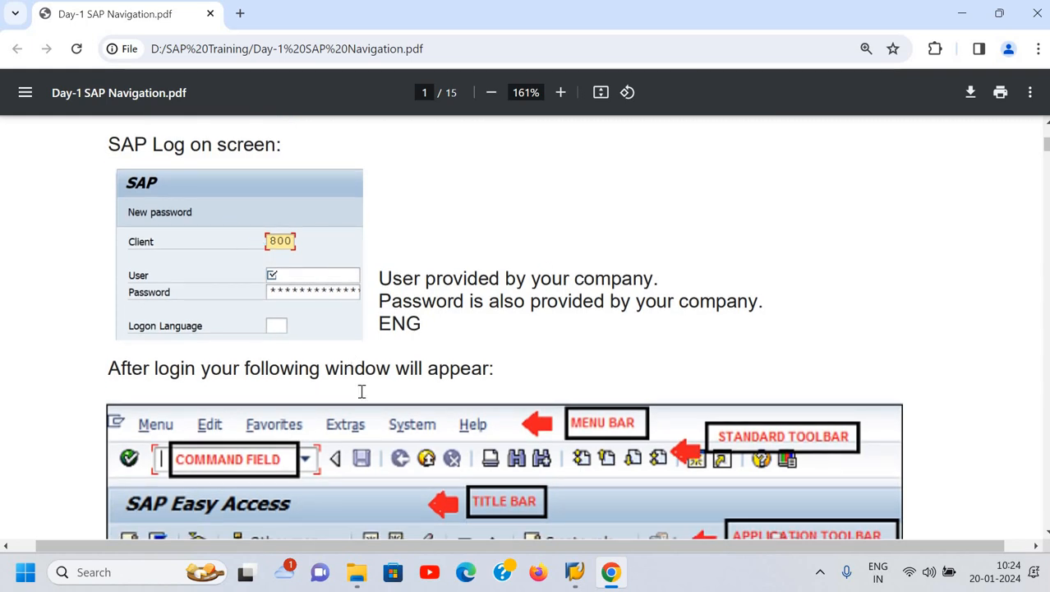
pyautogui.scroll(-1, 362, 391)
pyautogui.scroll(-4, 362, 391)
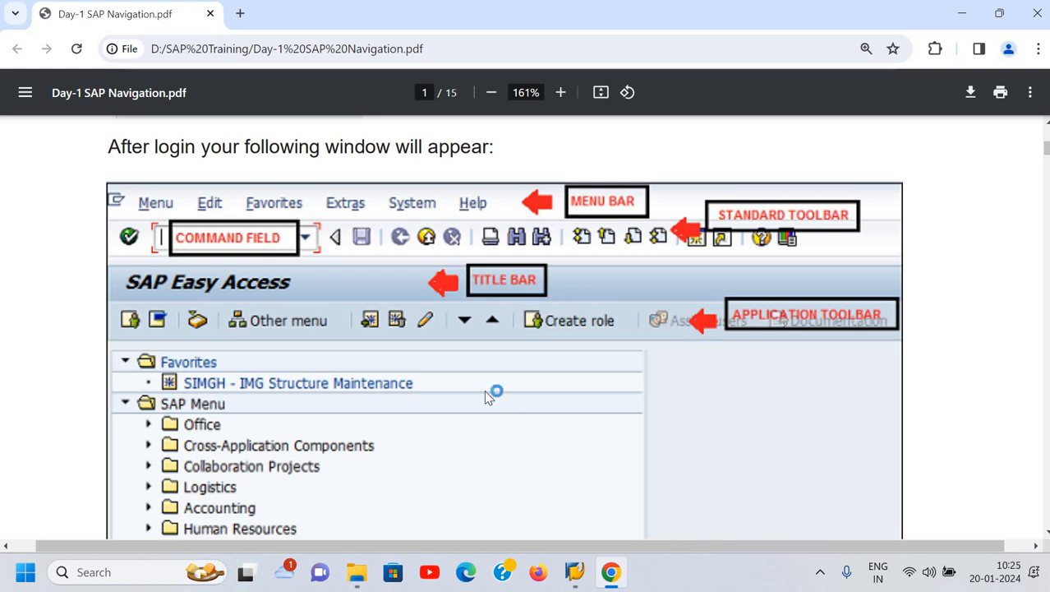
pyautogui.scroll(-2, 486, 398)
pyautogui.scroll(-15, 486, 398)
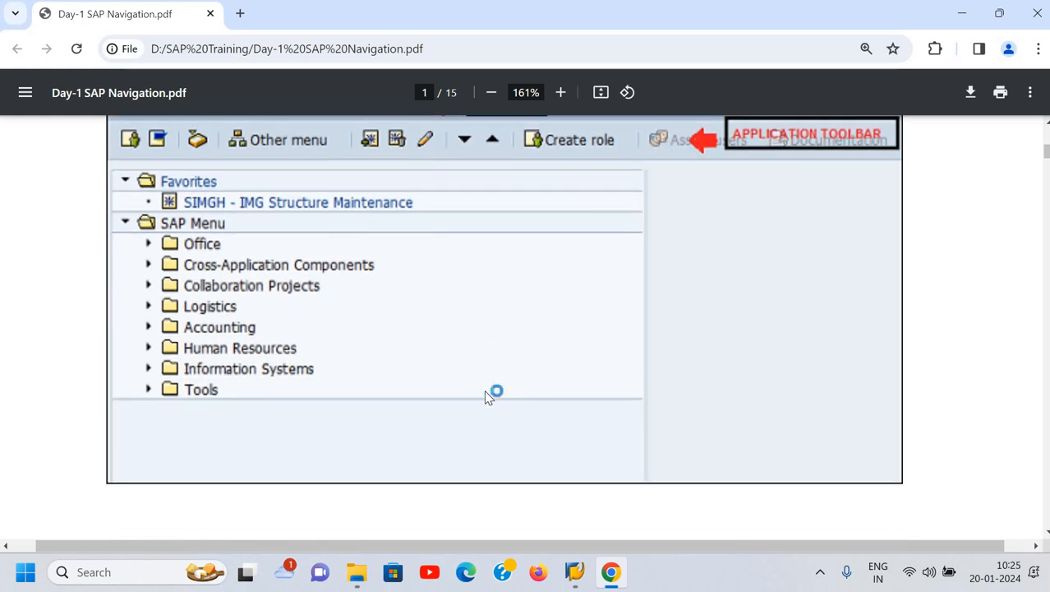
# - Review the notes on other navigation options and the Menu entries: User menu, SAP menu, Business Workplace and Refresh
pyautogui.scroll(1, 485, 398)
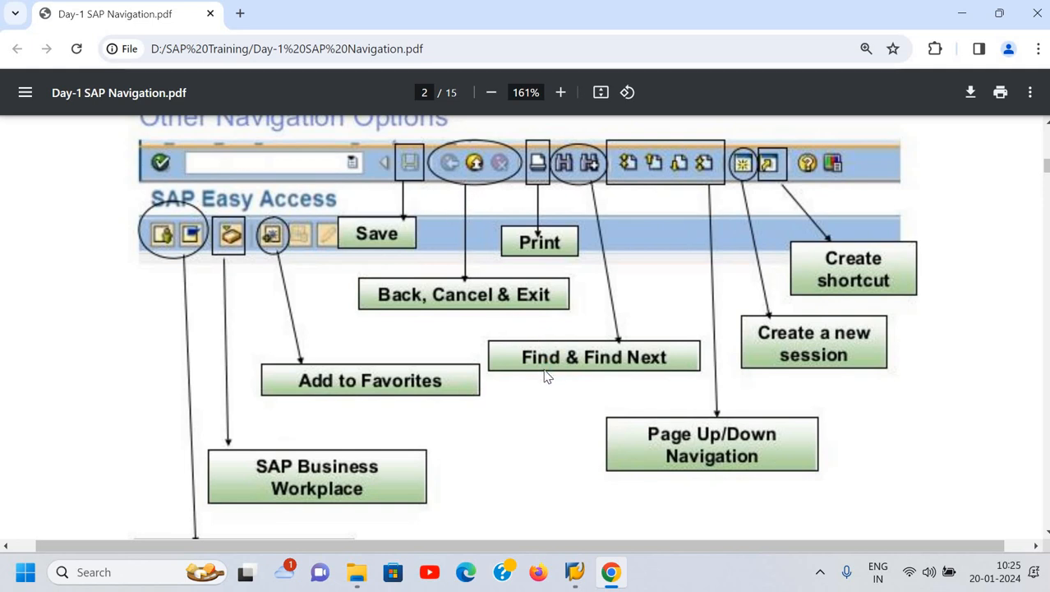
pyautogui.scroll(-1, 548, 374)
pyautogui.scroll(1, 548, 374)
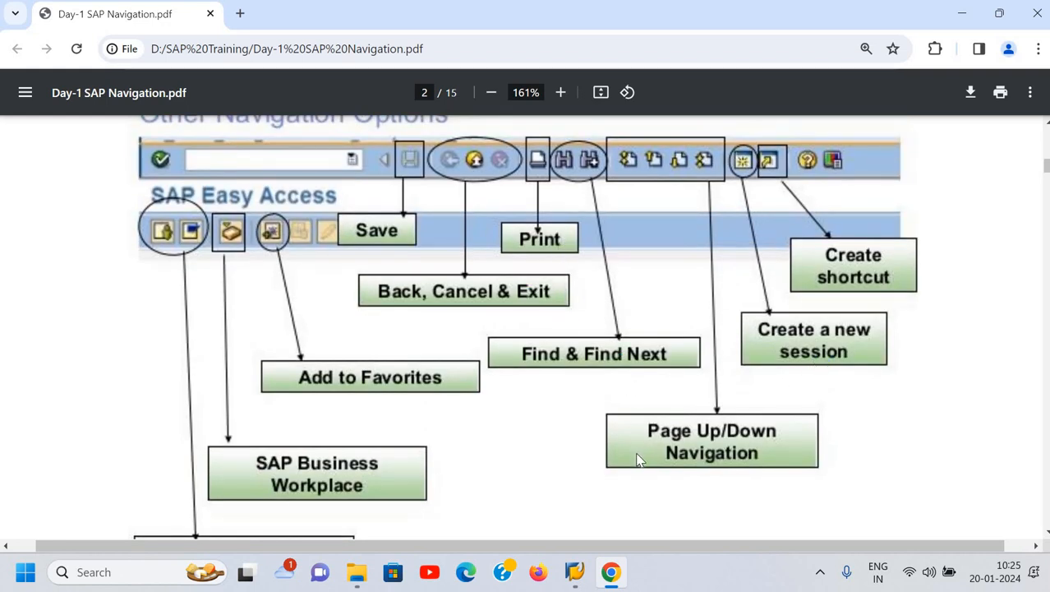
pyautogui.scroll(-10, 640, 459)
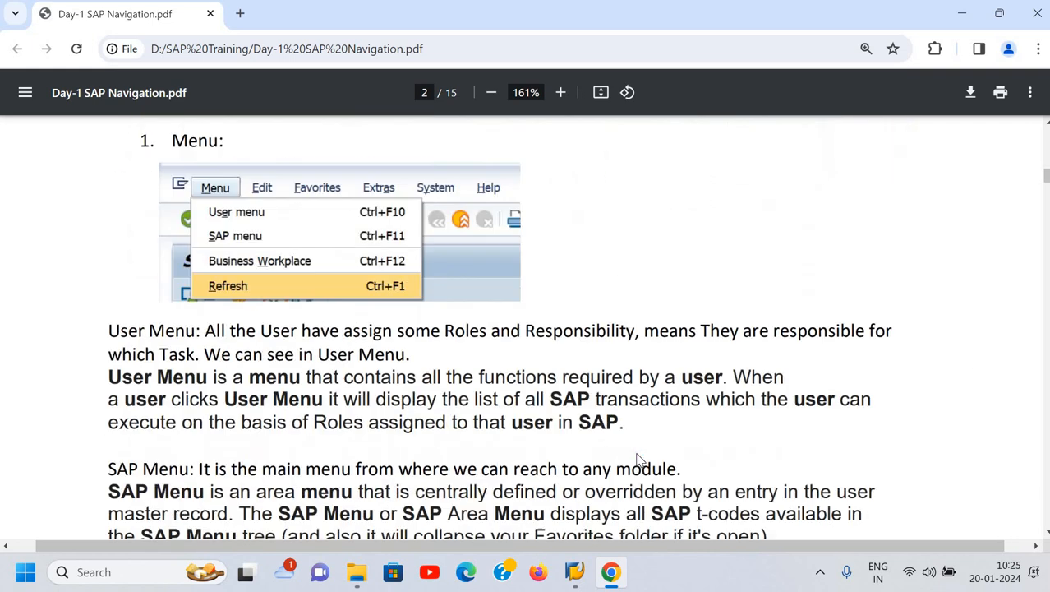
pyautogui.scroll(1, 637, 457)
pyautogui.scroll(-2, 633, 451)
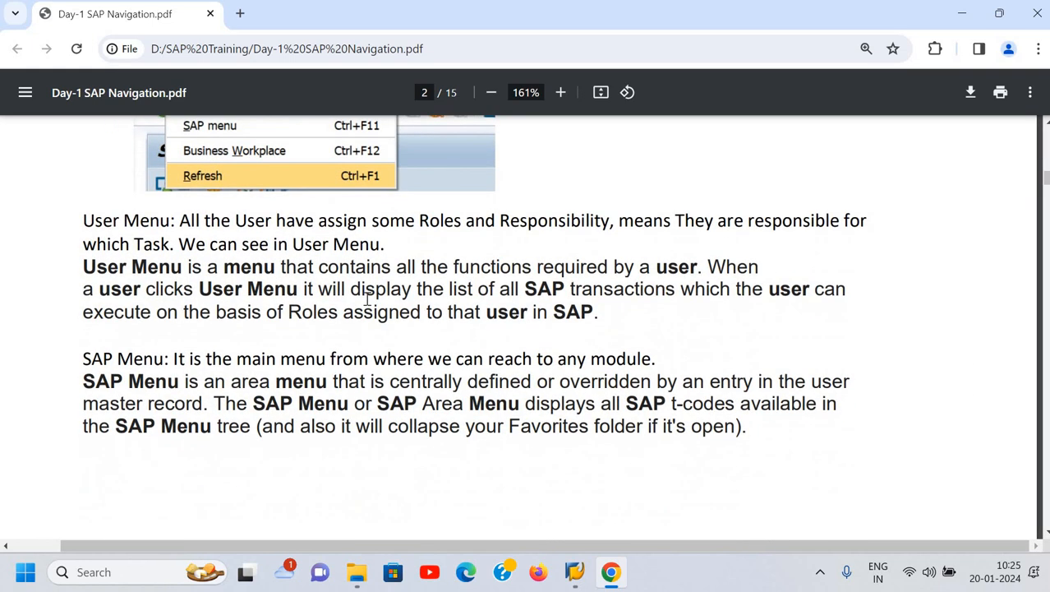
pyautogui.scroll(2, 352, 298)
pyautogui.scroll(1, 229, 271)
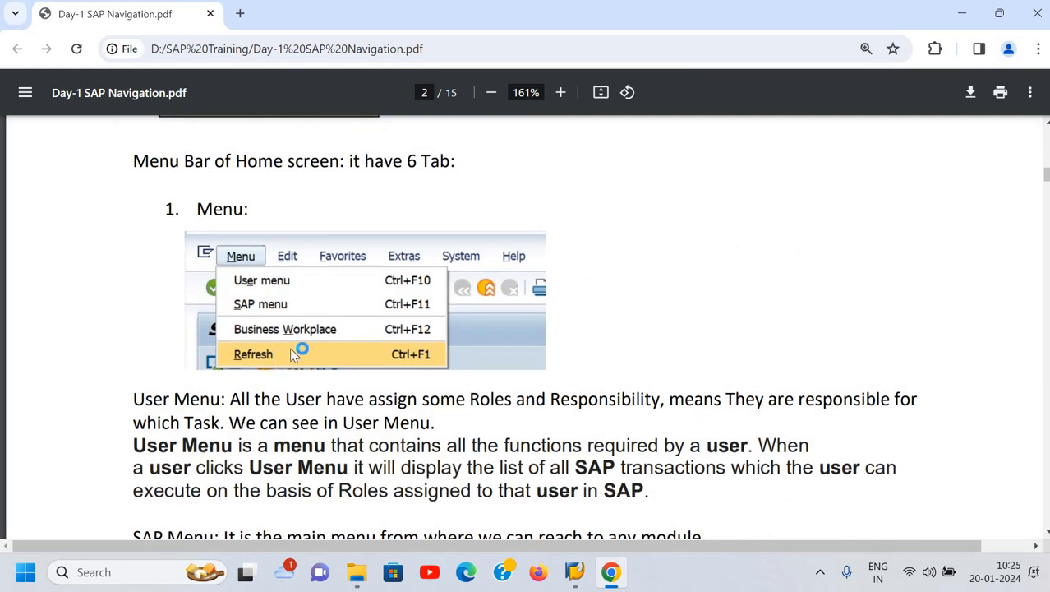
pyautogui.scroll(-10, 300, 382)
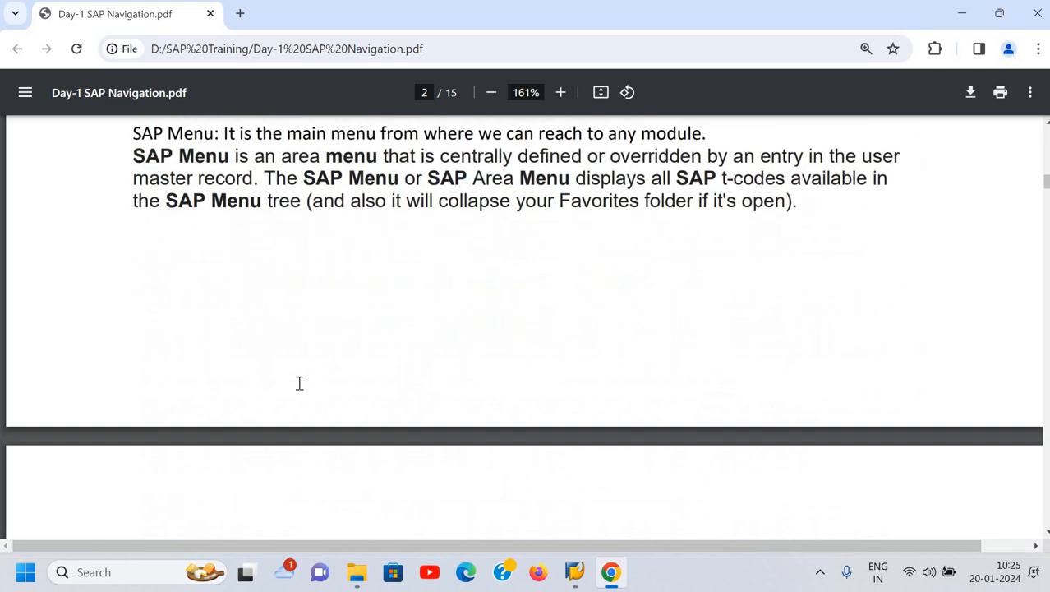
pyautogui.scroll(12, 299, 382)
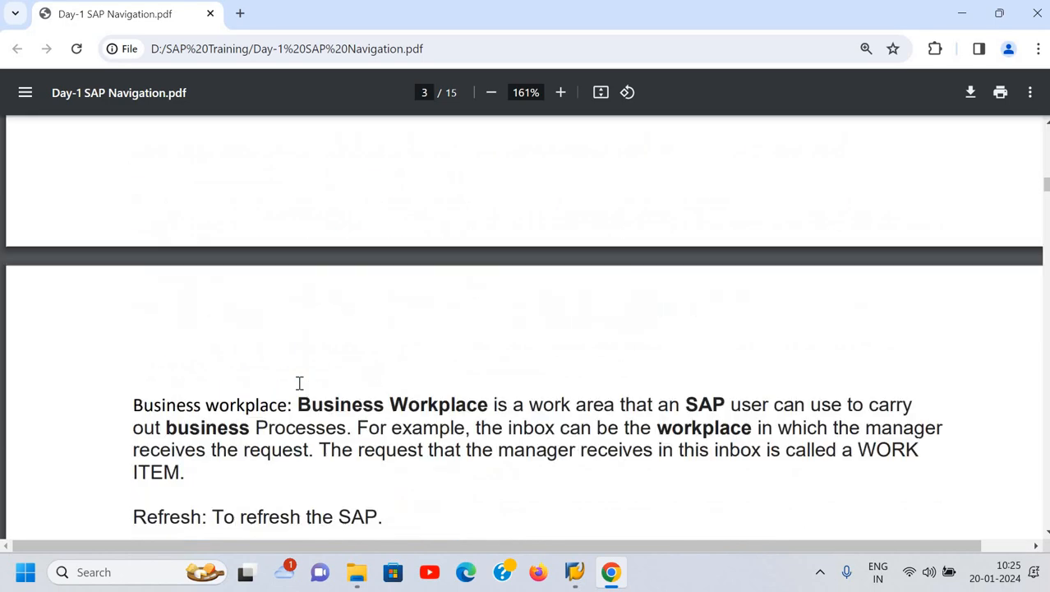
pyautogui.scroll(-1, 299, 383)
# - Read the notes on the Edit and Favorites menus, including inserting transactions and adding Excel files or websites as favorites
pyautogui.scroll(-10, 299, 383)
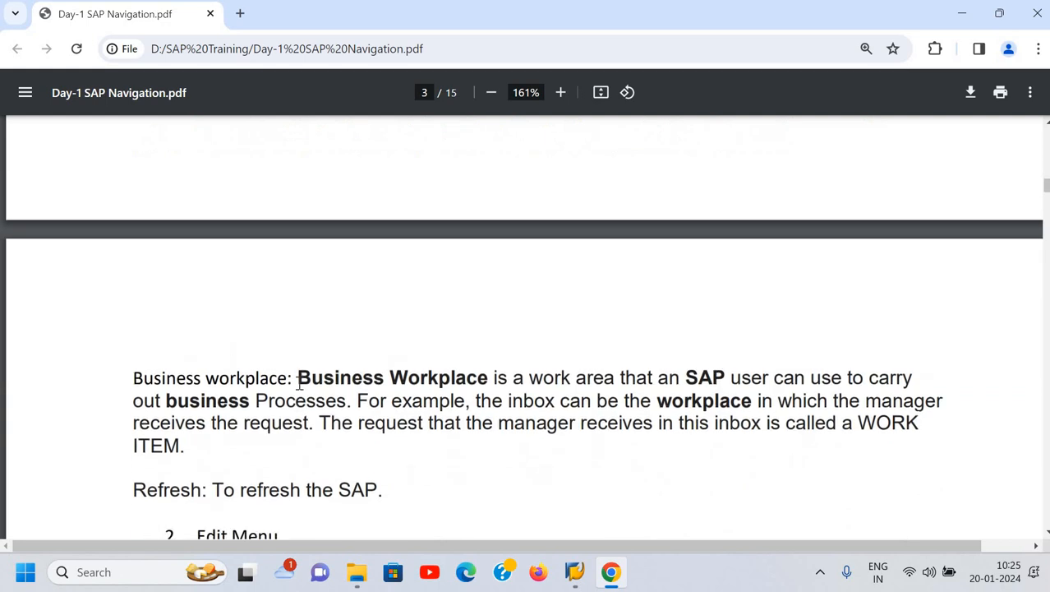
pyautogui.scroll(-5, 299, 383)
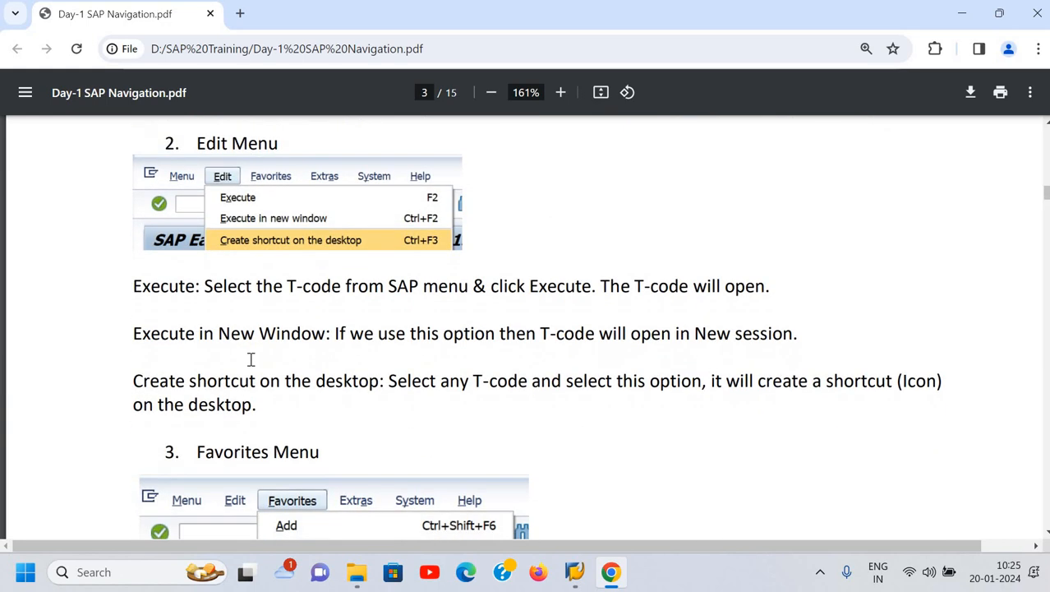
pyautogui.scroll(-3, 251, 359)
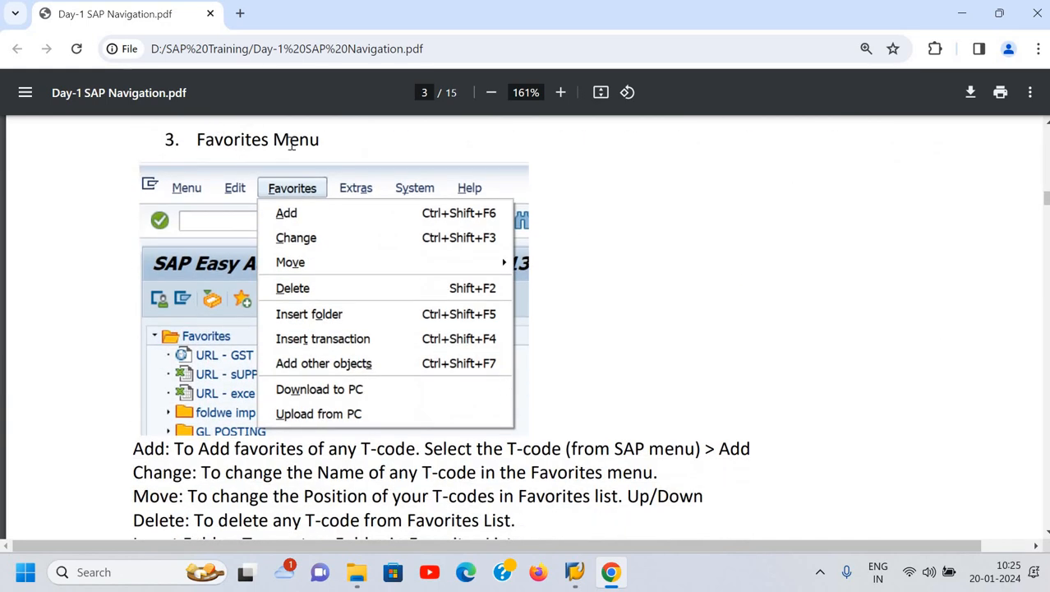
pyautogui.scroll(-3, 201, 454)
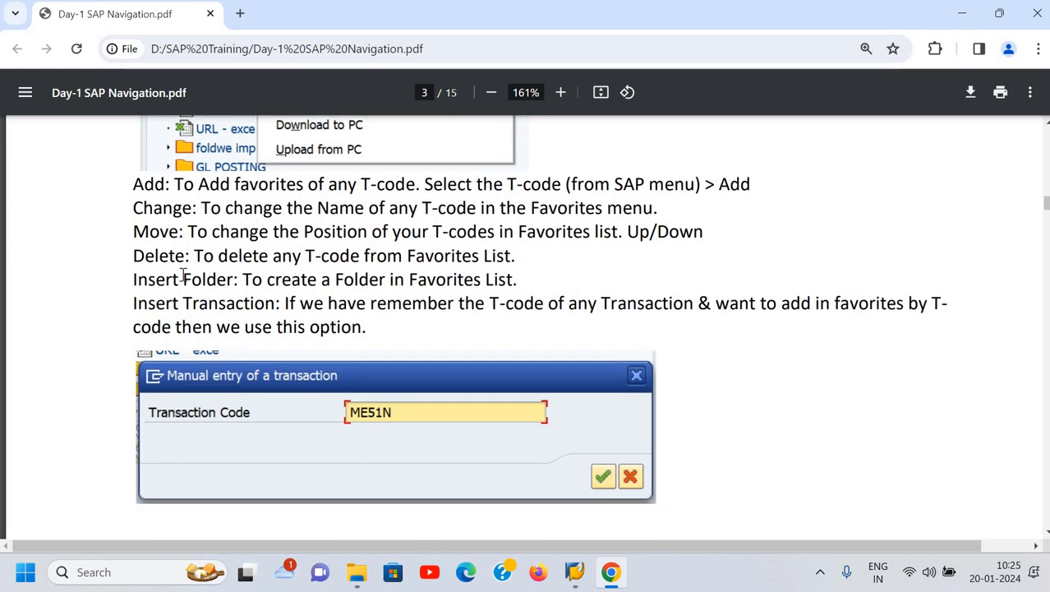
pyautogui.scroll(-3, 283, 350)
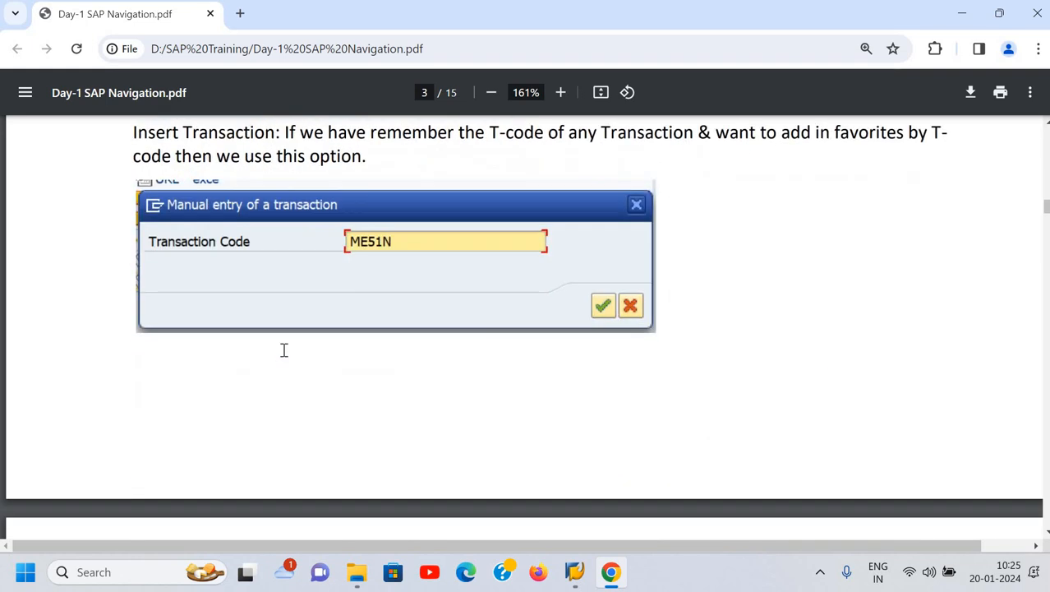
pyautogui.scroll(-6, 284, 350)
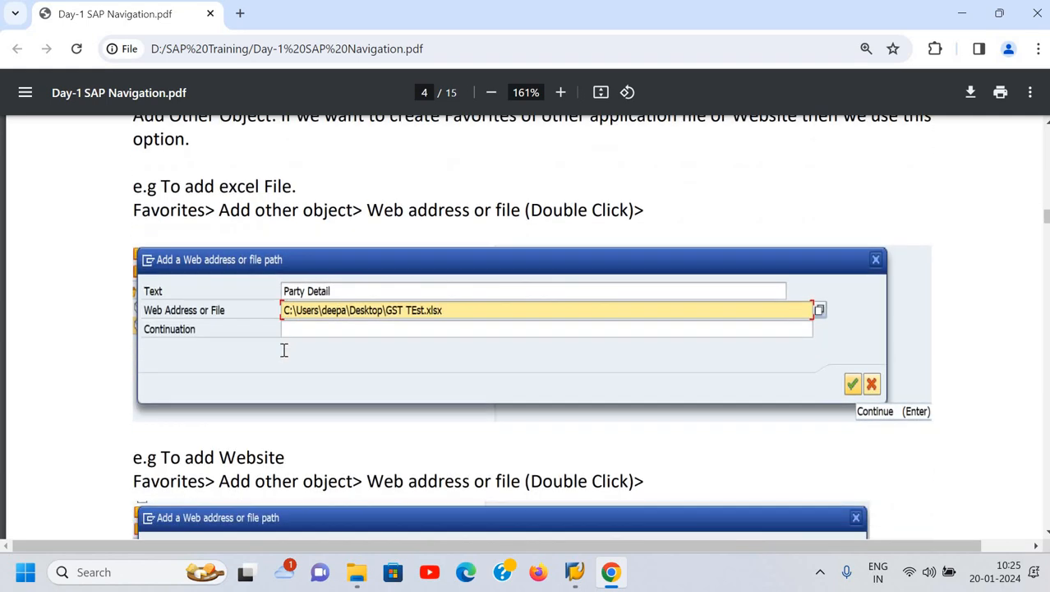
pyautogui.scroll(3, 283, 350)
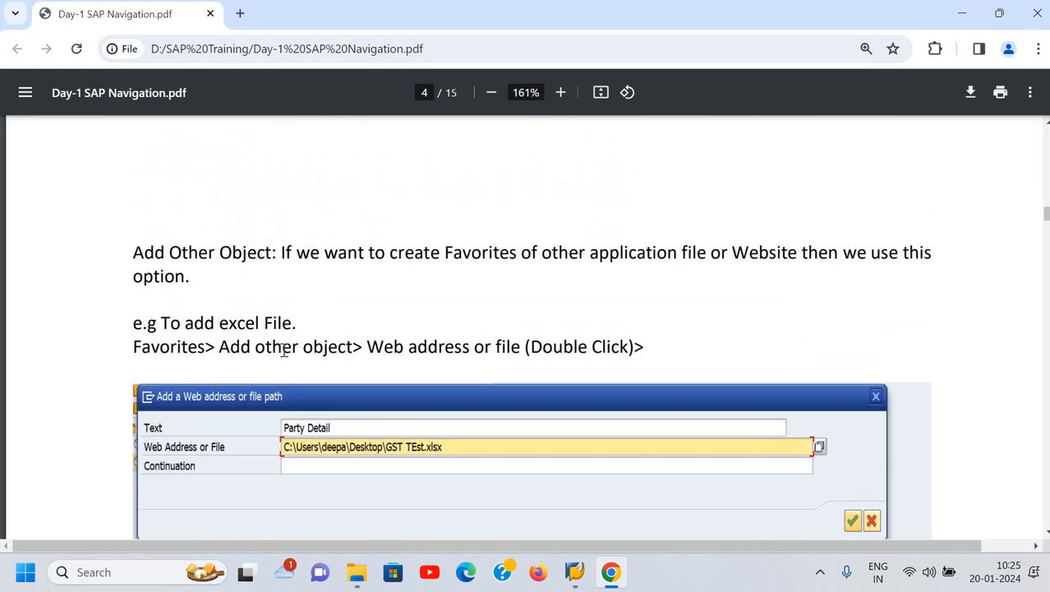
pyautogui.scroll(-2, 320, 314)
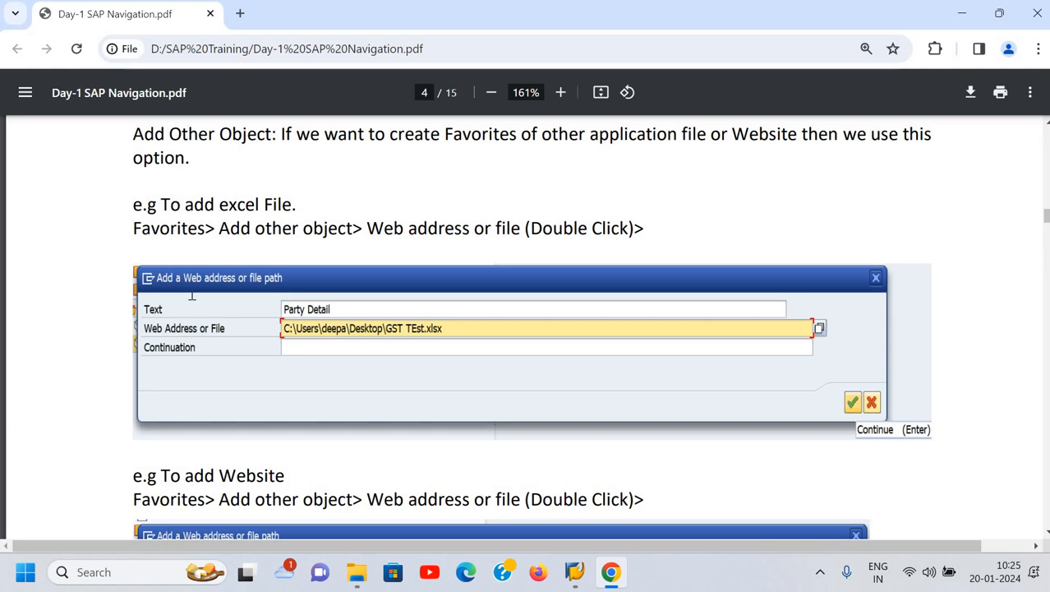
pyautogui.scroll(-3, 287, 382)
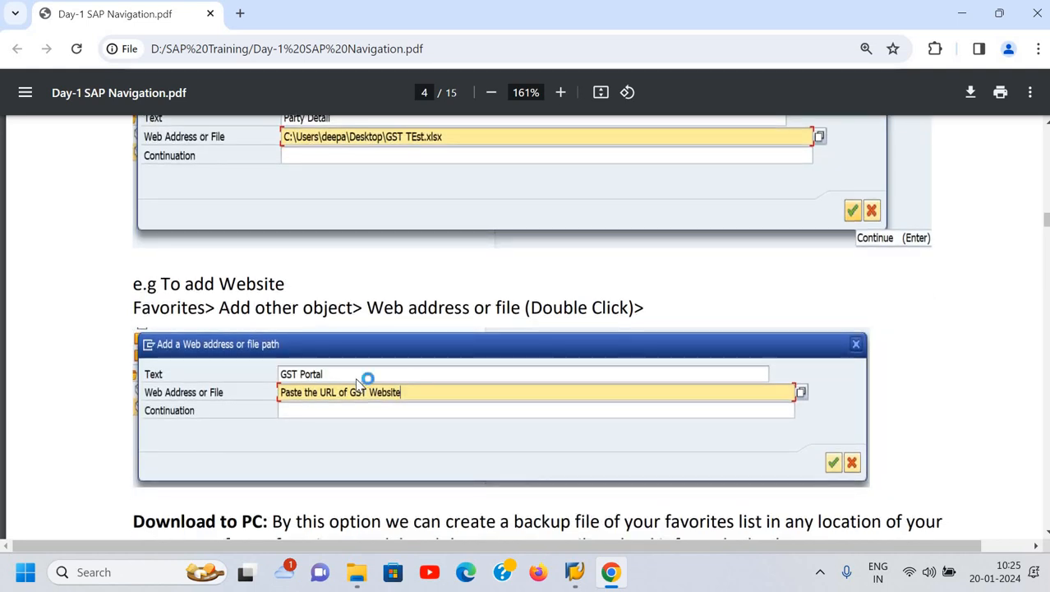
pyautogui.scroll(-3, 365, 379)
pyautogui.scroll(2, 469, 283)
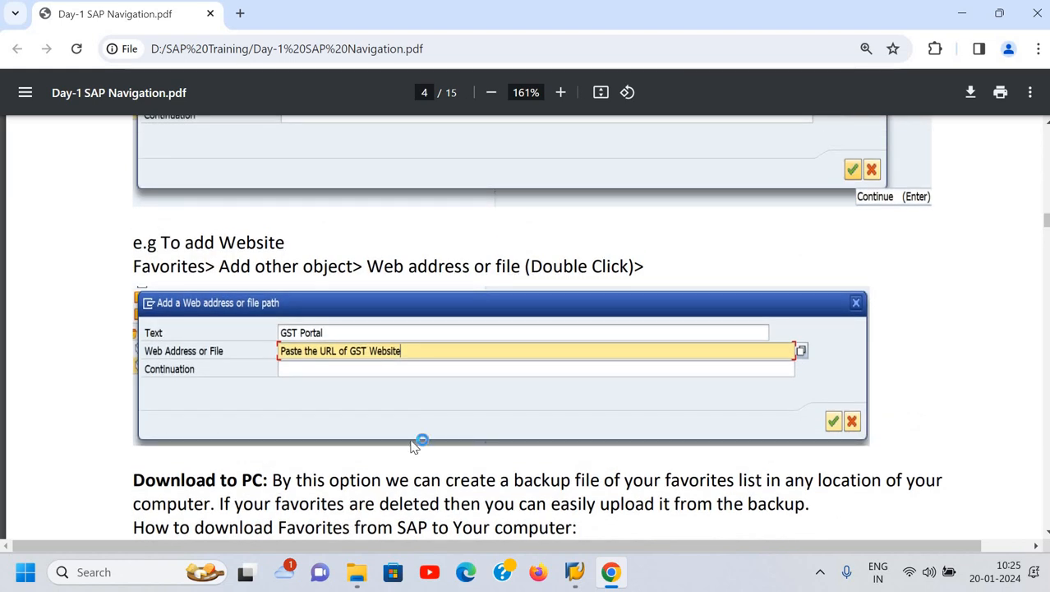
# - Read the notes on backing up the favorites list with Download to PC and restoring it with Upload from PC
pyautogui.scroll(-6, 415, 444)
pyautogui.scroll(2, 279, 302)
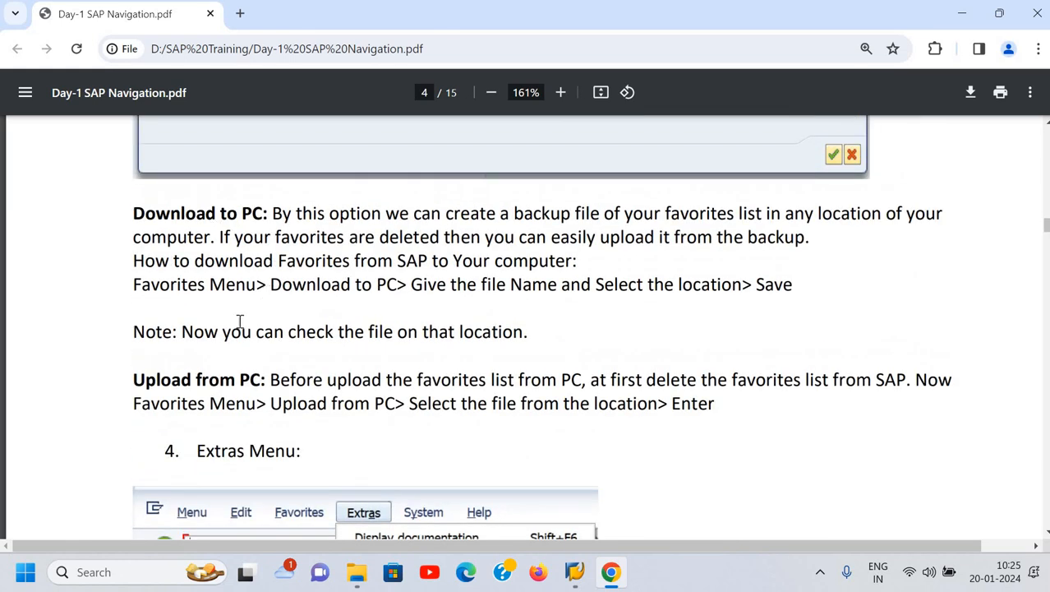
pyautogui.scroll(-4, 279, 424)
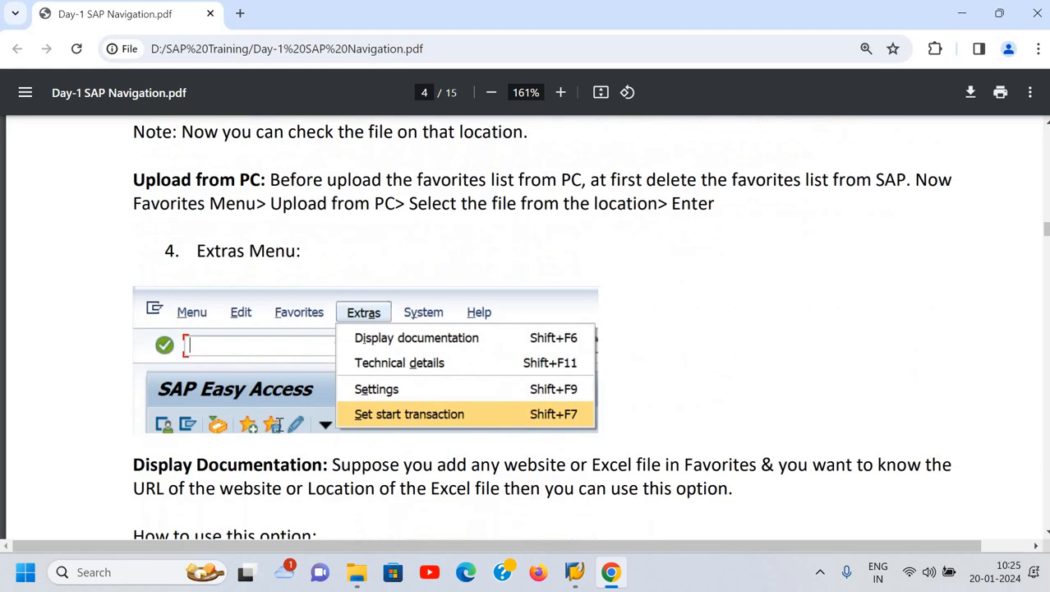
pyautogui.scroll(2, 241, 198)
pyautogui.scroll(2, 185, 191)
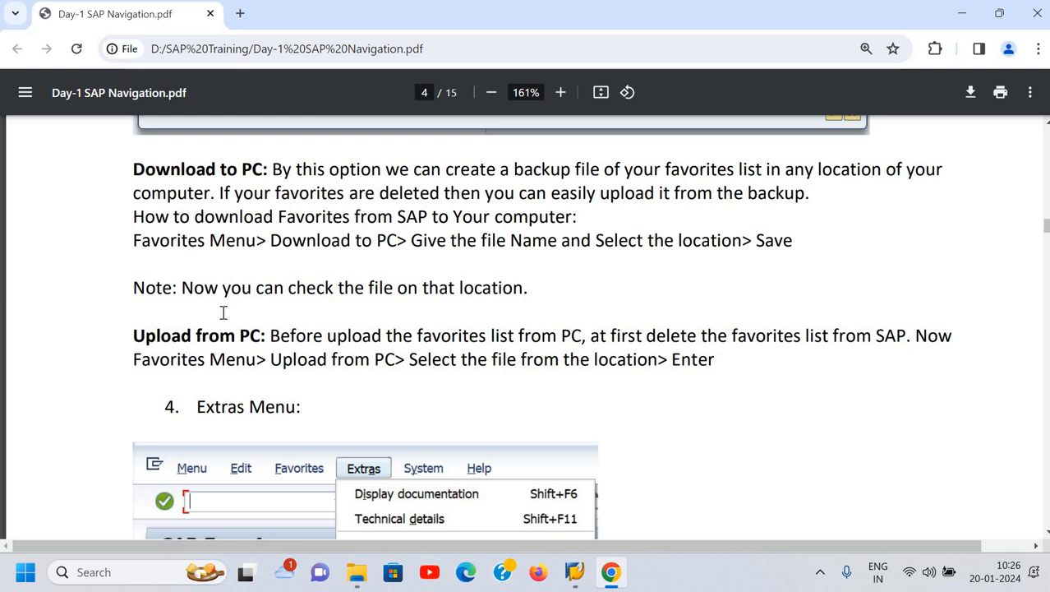
# - Review the Extras menu notes on Display Documentation, Technical Details, Setting and Set Start Transaction
pyautogui.scroll(-5, 223, 312)
pyautogui.scroll(-1, 247, 239)
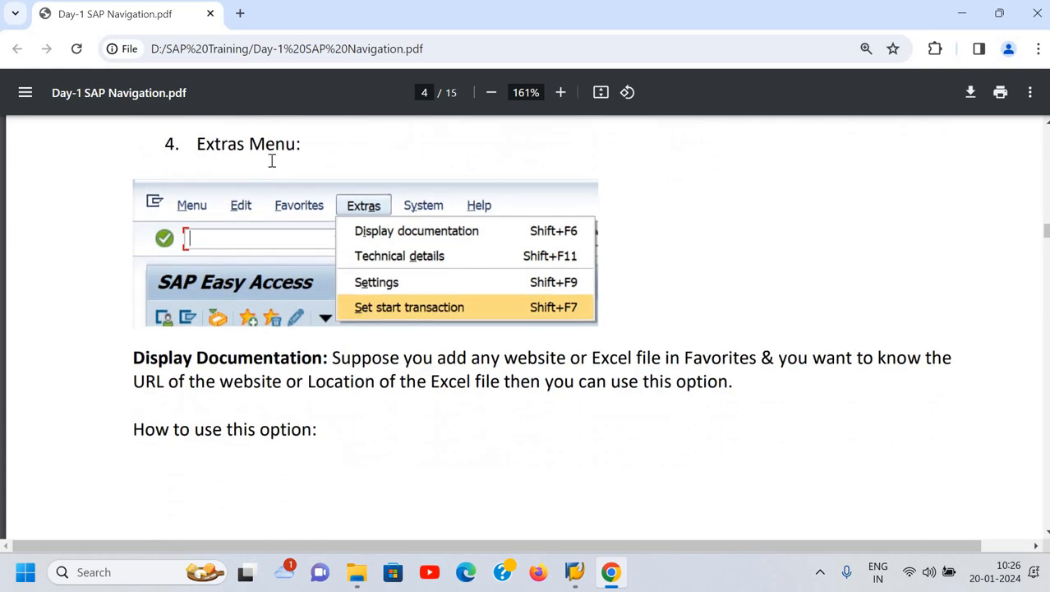
pyautogui.scroll(-10, 371, 374)
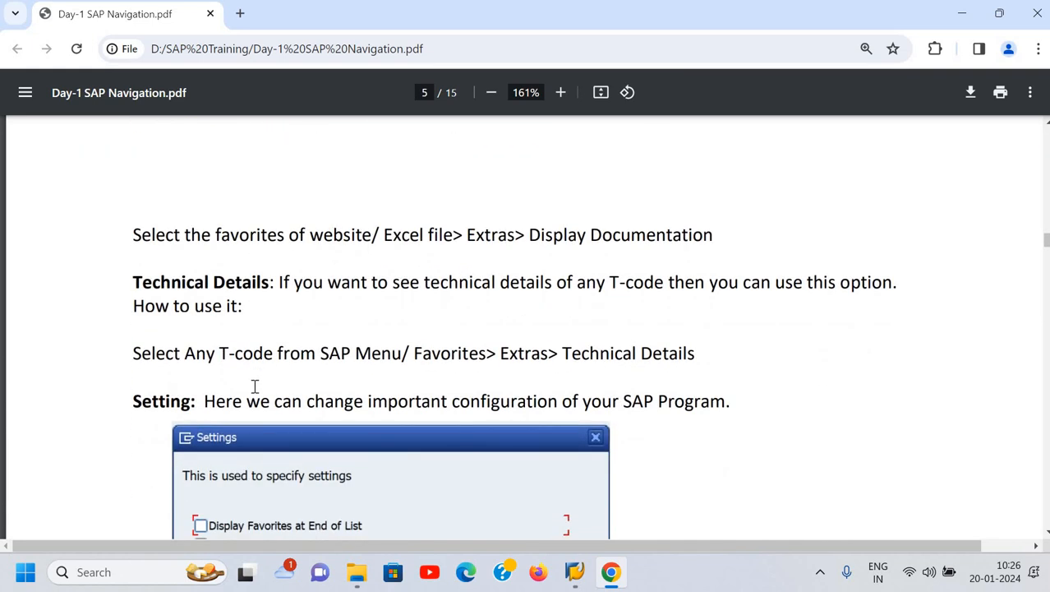
pyautogui.scroll(-3, 222, 320)
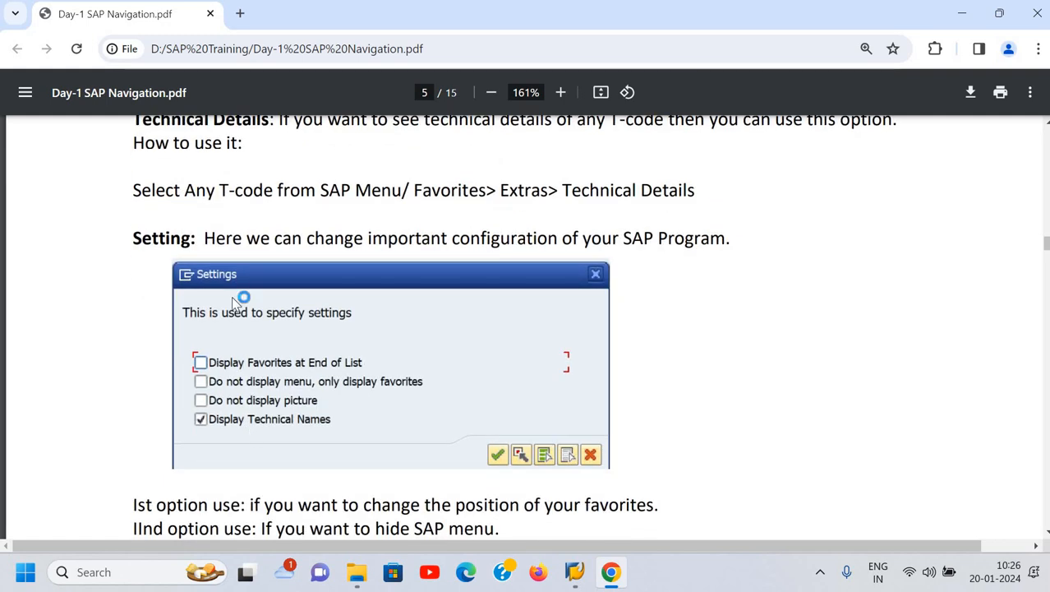
pyautogui.scroll(-3, 277, 293)
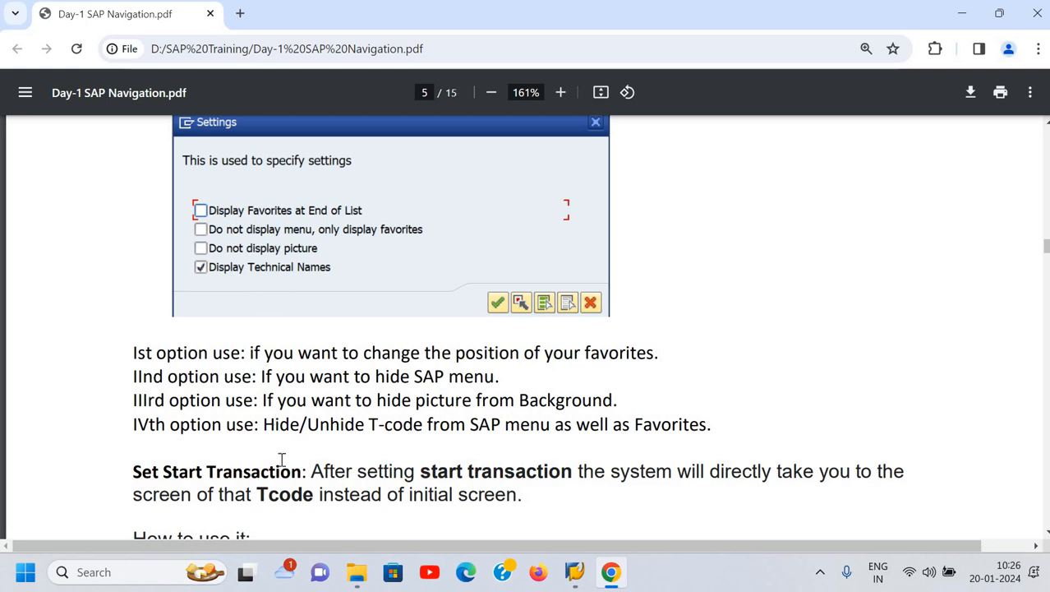
pyautogui.scroll(-6, 326, 492)
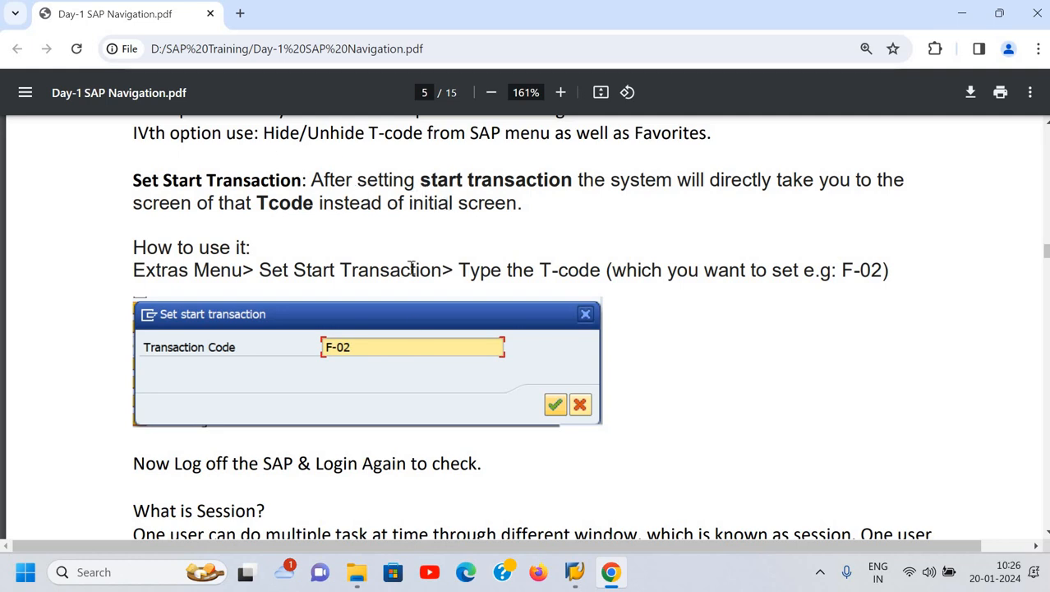
# - Read the notes on creating and closing sessions and on the commands available in the Command Field
pyautogui.scroll(-4, 412, 373)
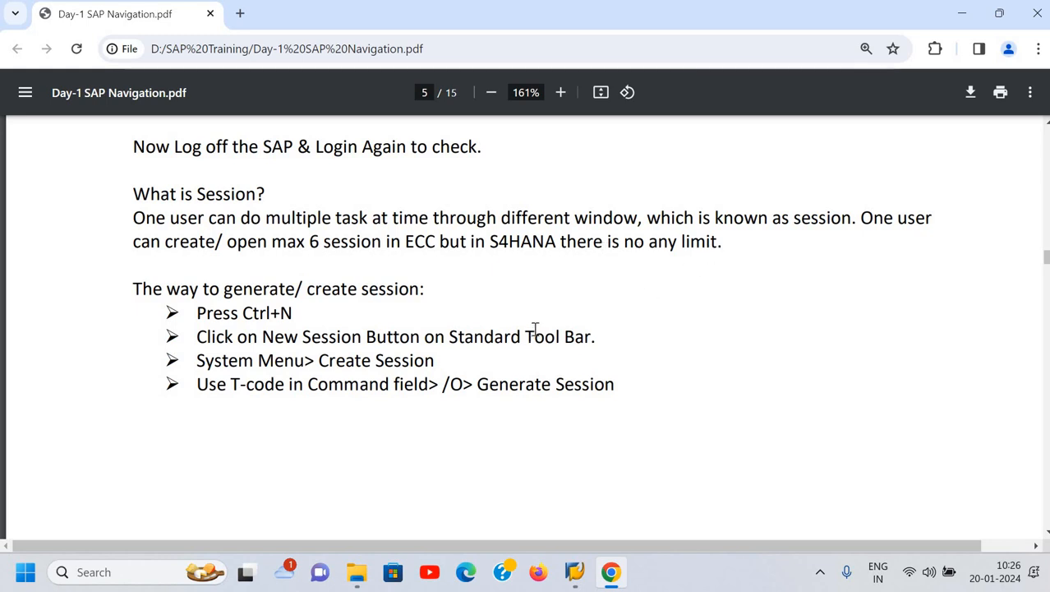
pyautogui.scroll(-3, 261, 203)
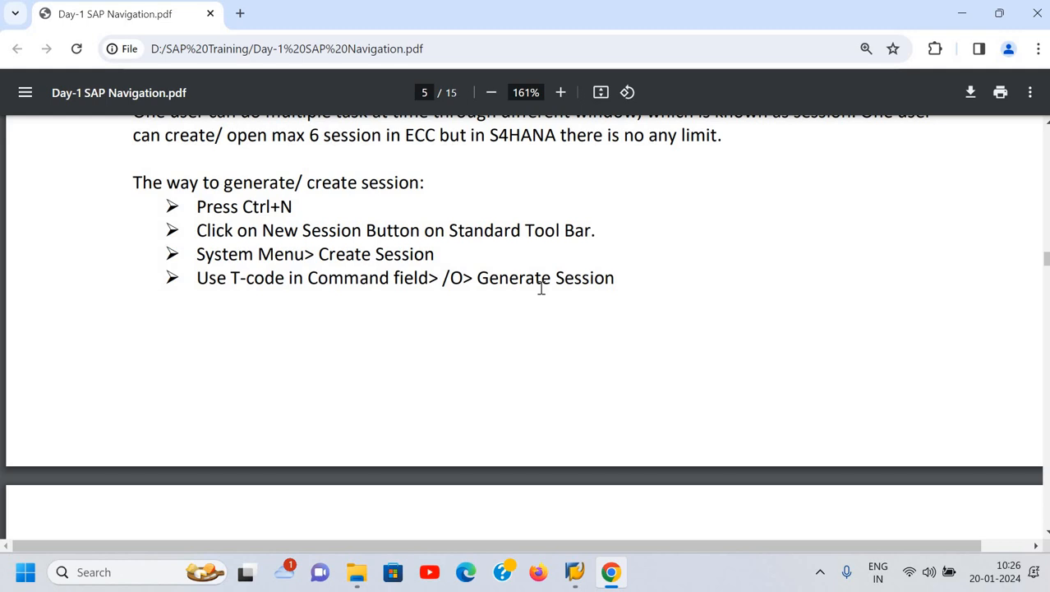
pyautogui.scroll(-10, 539, 286)
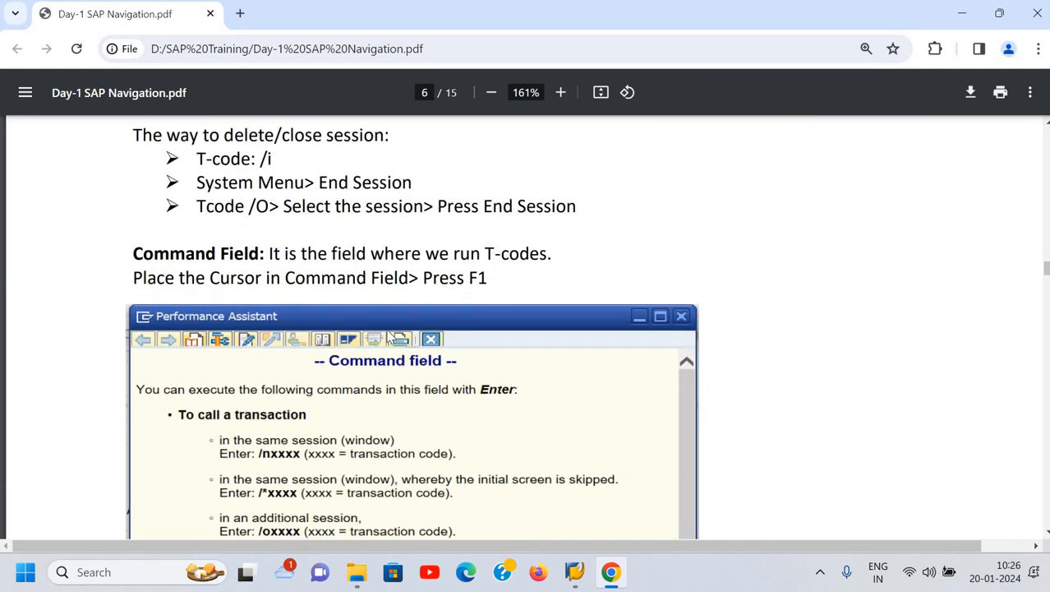
pyautogui.scroll(-5, 392, 335)
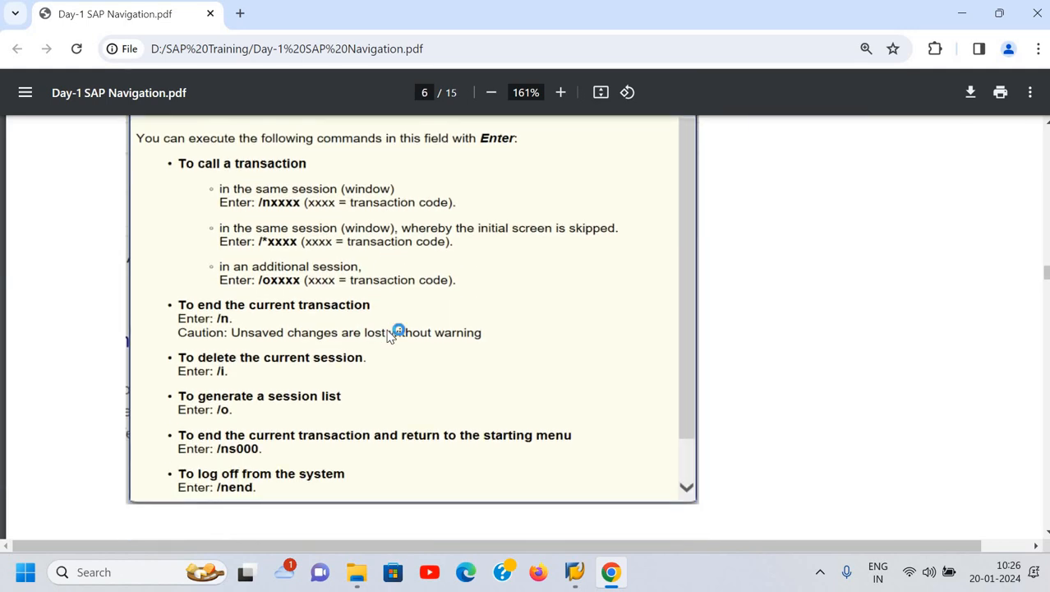
# - Review the common-point notes on the transaction number series, Information System reports and the Maker & Checker concept
pyautogui.scroll(-3, 391, 336)
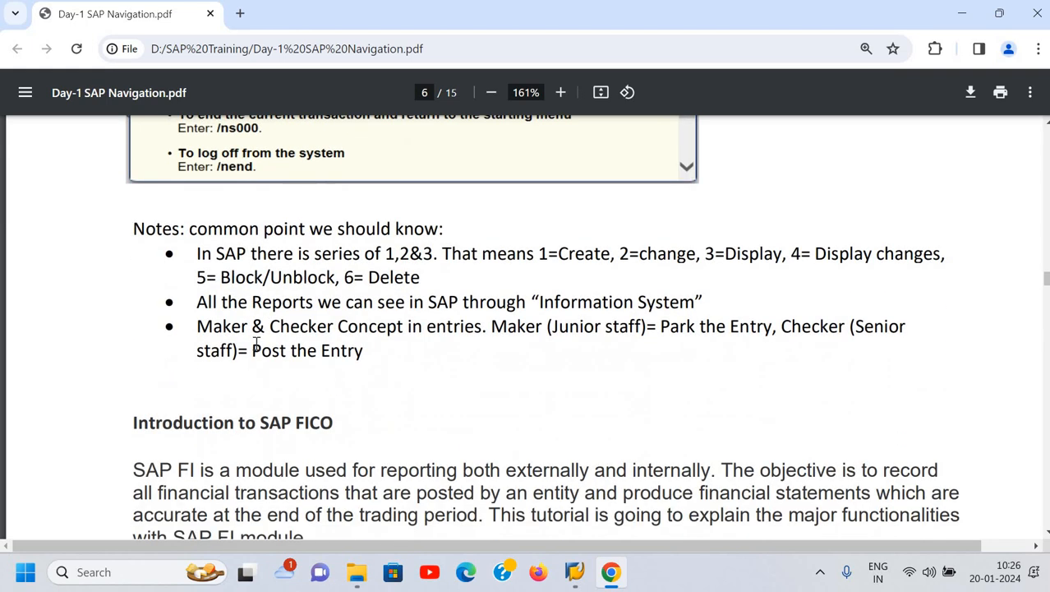
pyautogui.scroll(-3, 256, 343)
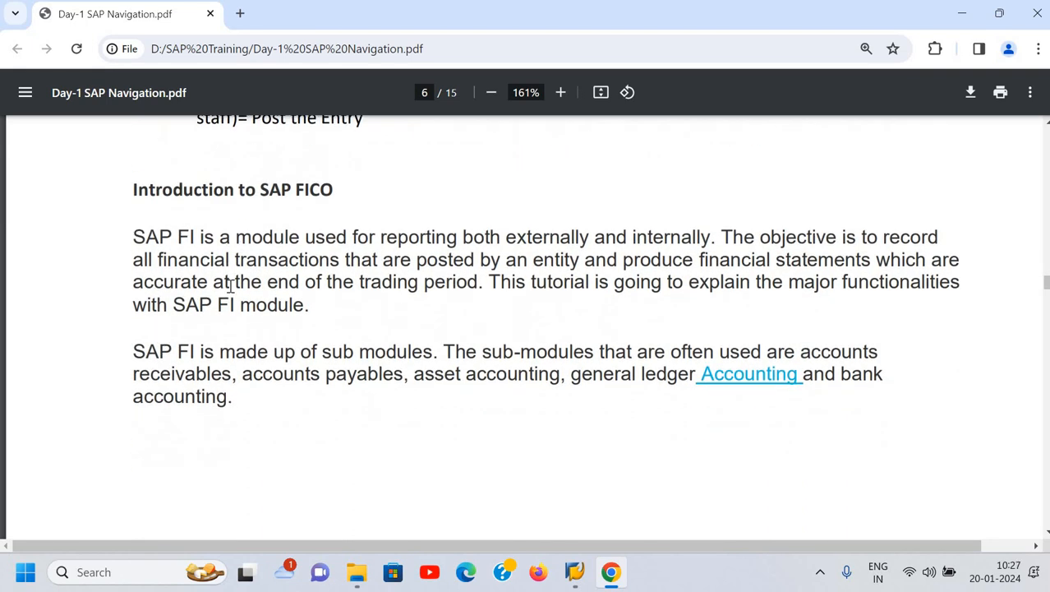
pyautogui.scroll(5, 231, 285)
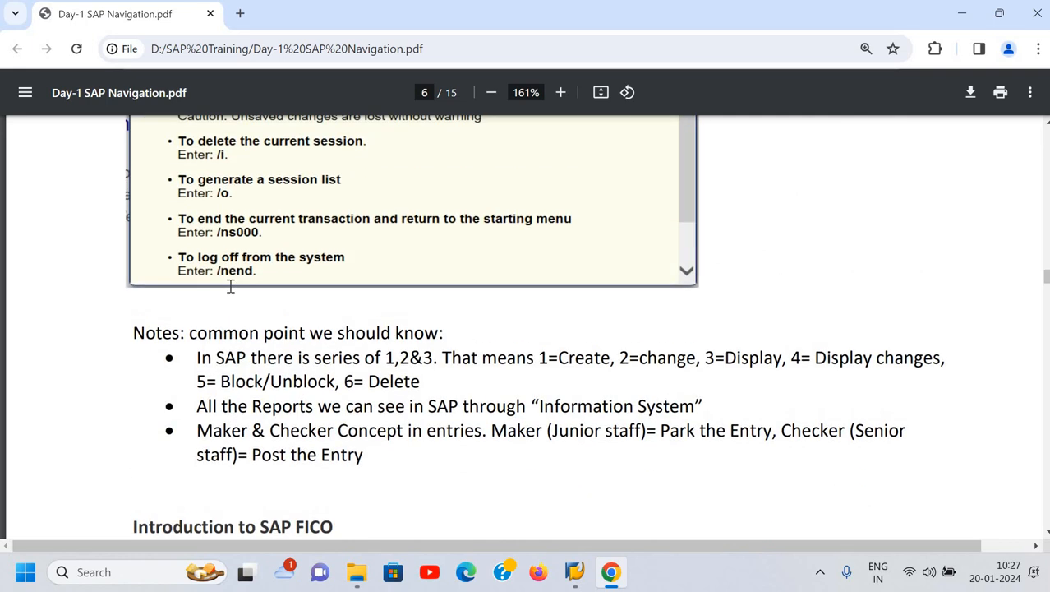
# - Read the Introduction to SAP FICO section through to the diagram of the integration between SAP FI modules
pyautogui.scroll(-3, 231, 285)
pyautogui.scroll(-3, 231, 285)
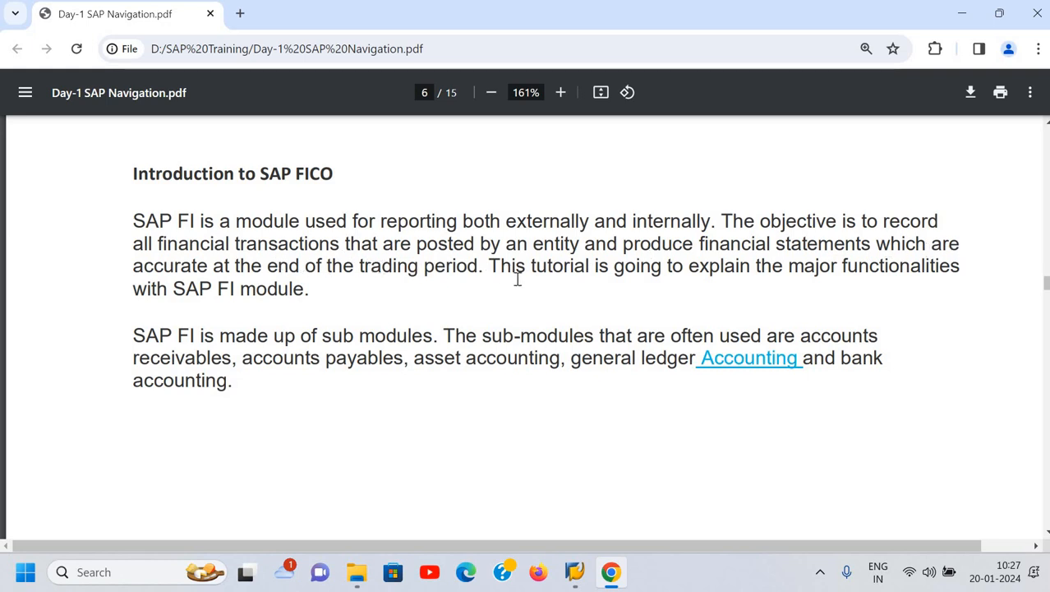
pyautogui.scroll(-3, 344, 362)
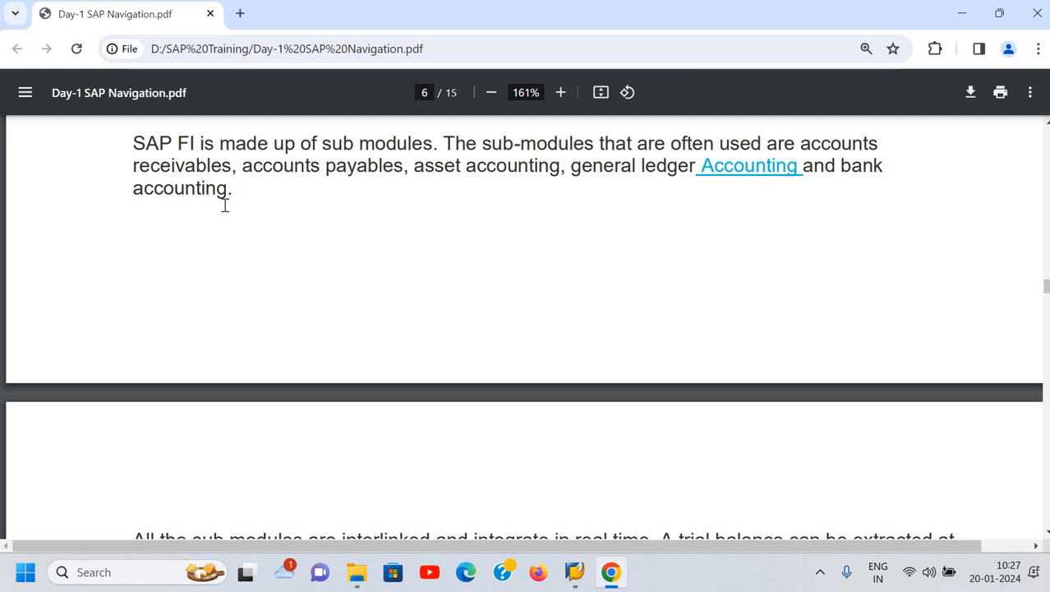
pyautogui.scroll(-5, 224, 205)
pyautogui.scroll(-1, 224, 205)
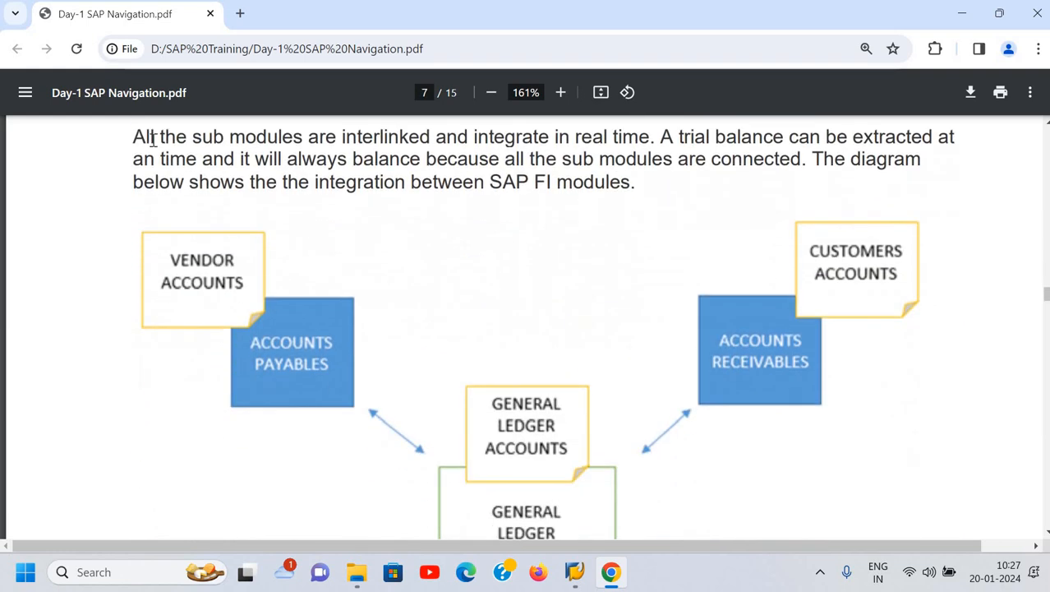